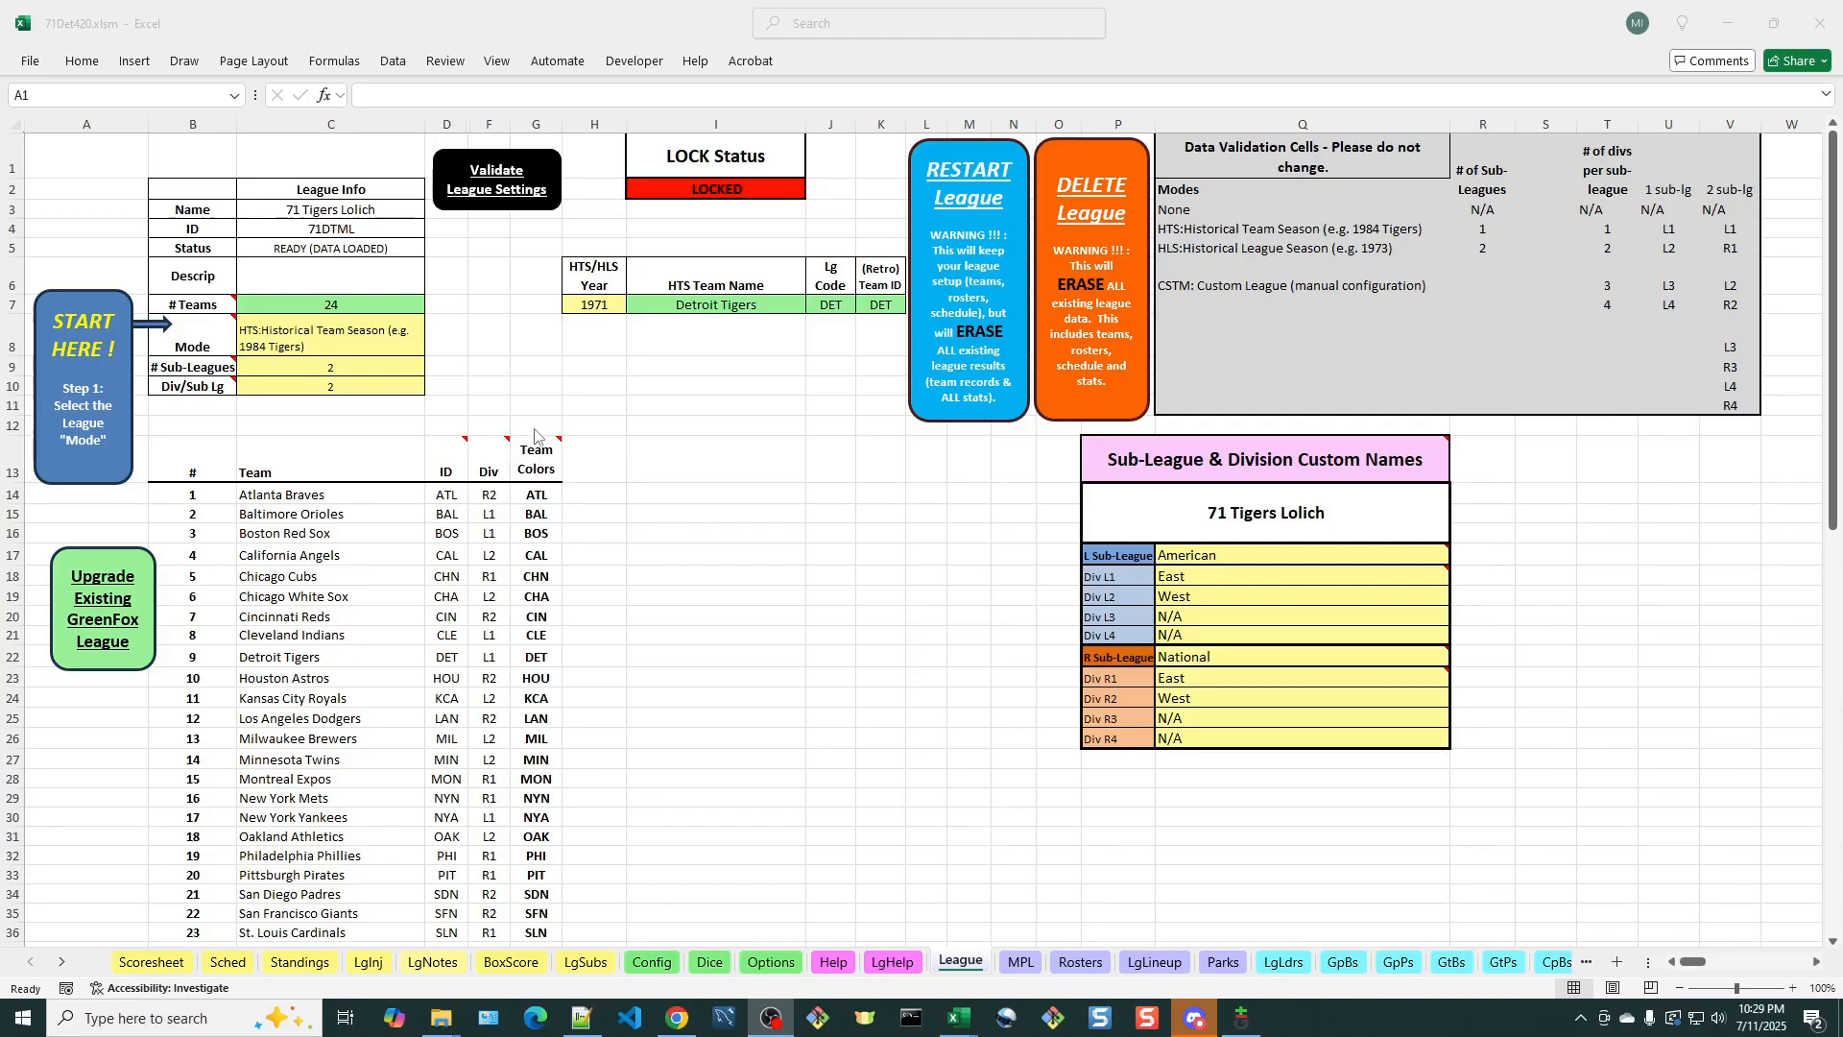
Fill the Detroit Tigers cell in the Team Colors column with orange from the extended standard colour palette
left_click(630, 497)
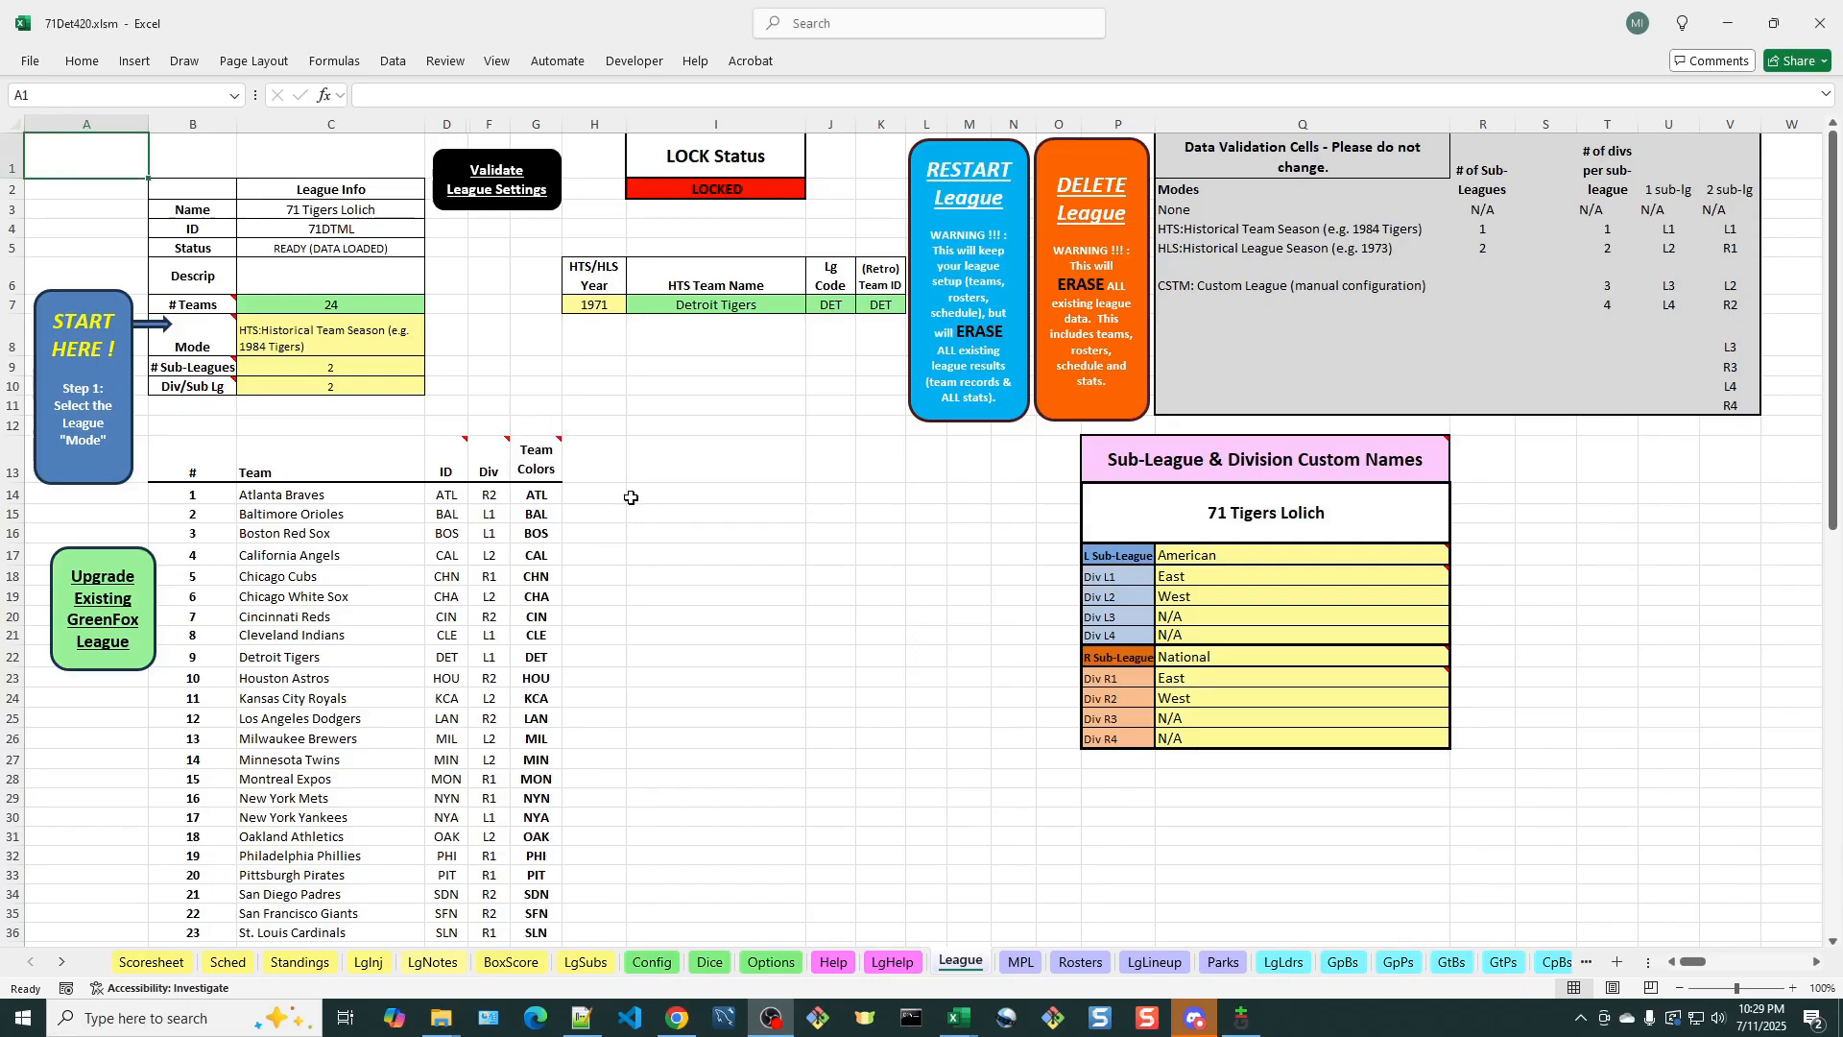
mouse_move(534, 458)
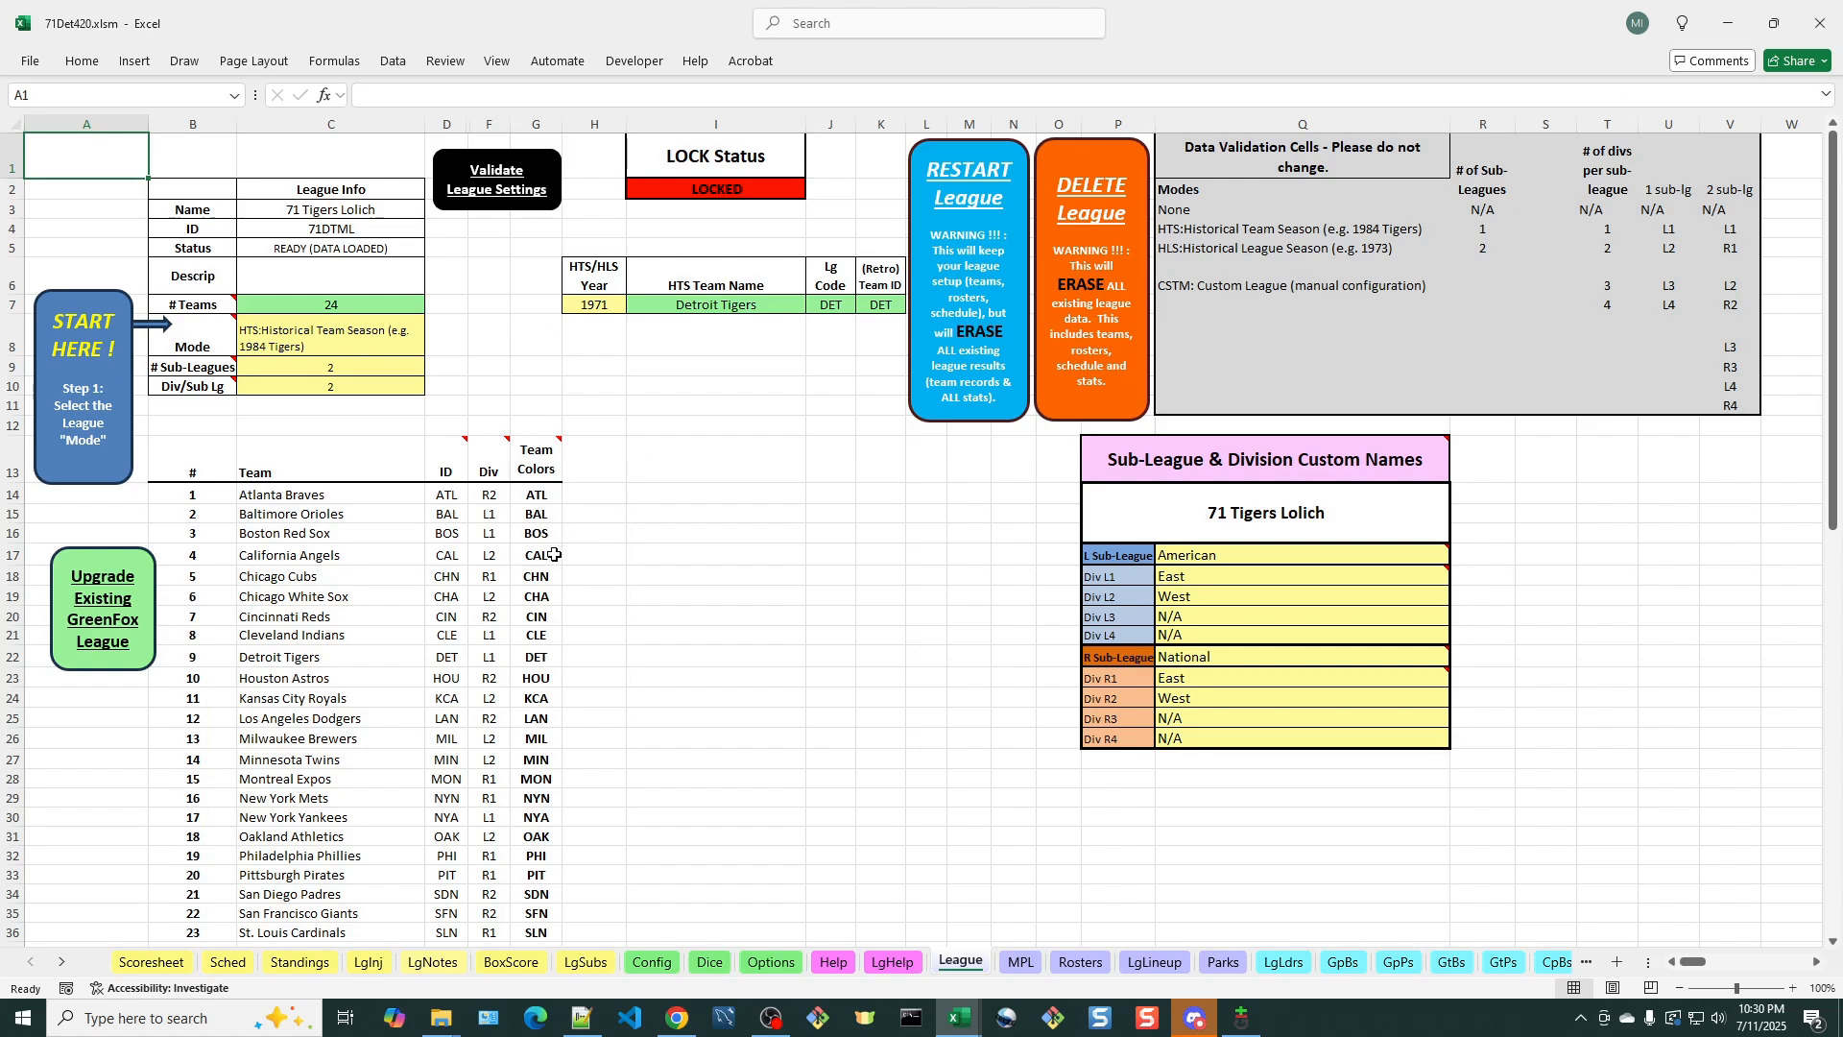
left_click(539, 657)
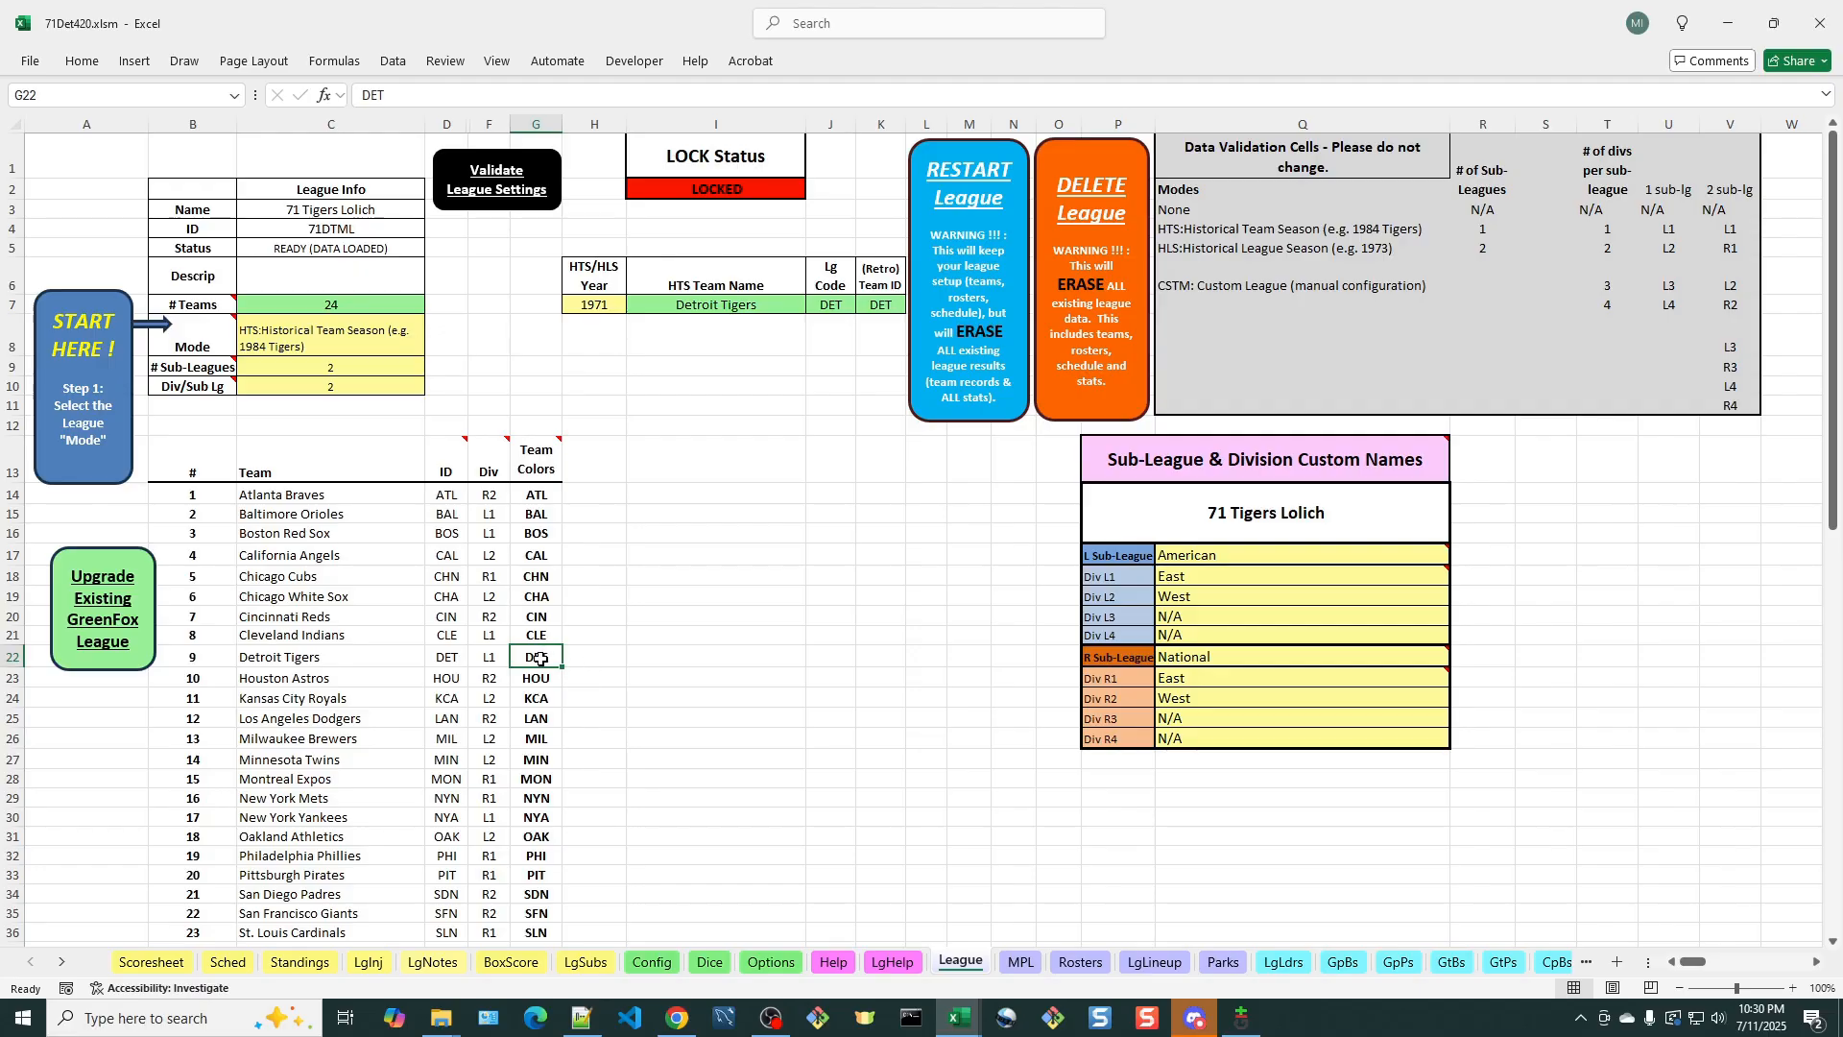
right_click(543, 660)
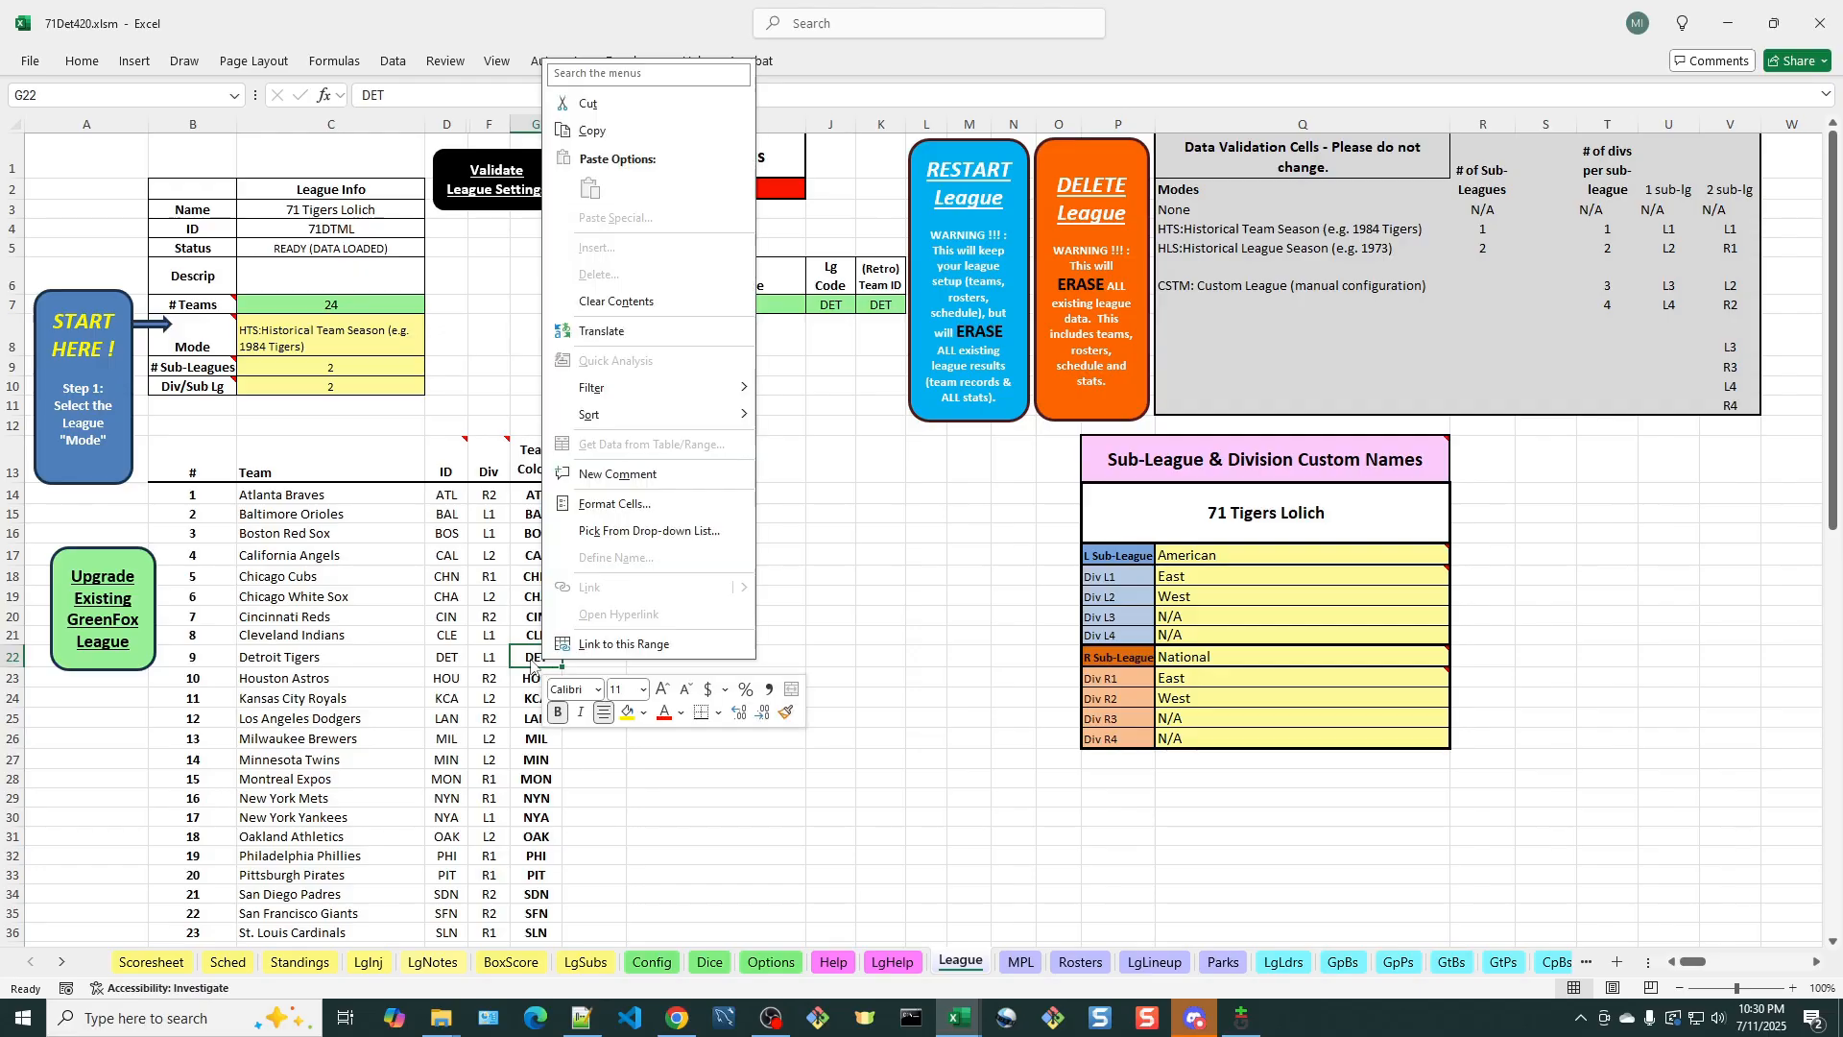
left_click(643, 715)
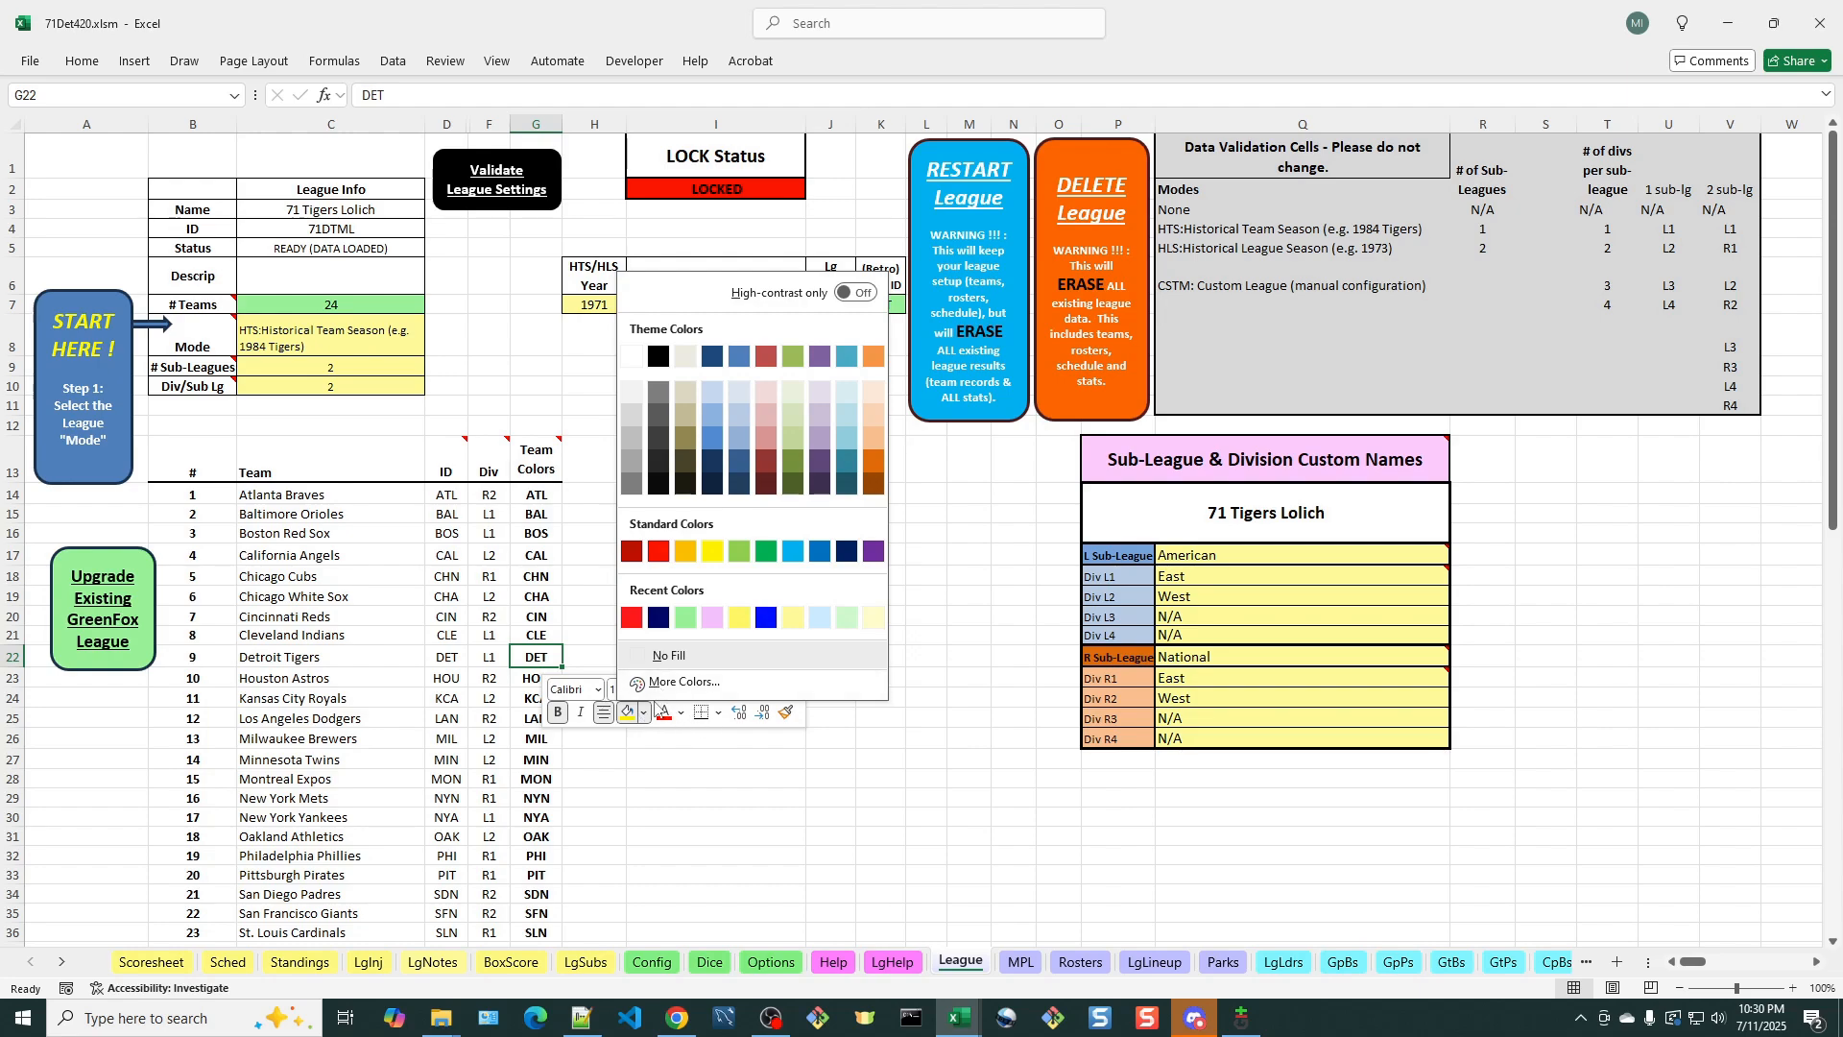
left_click(685, 683)
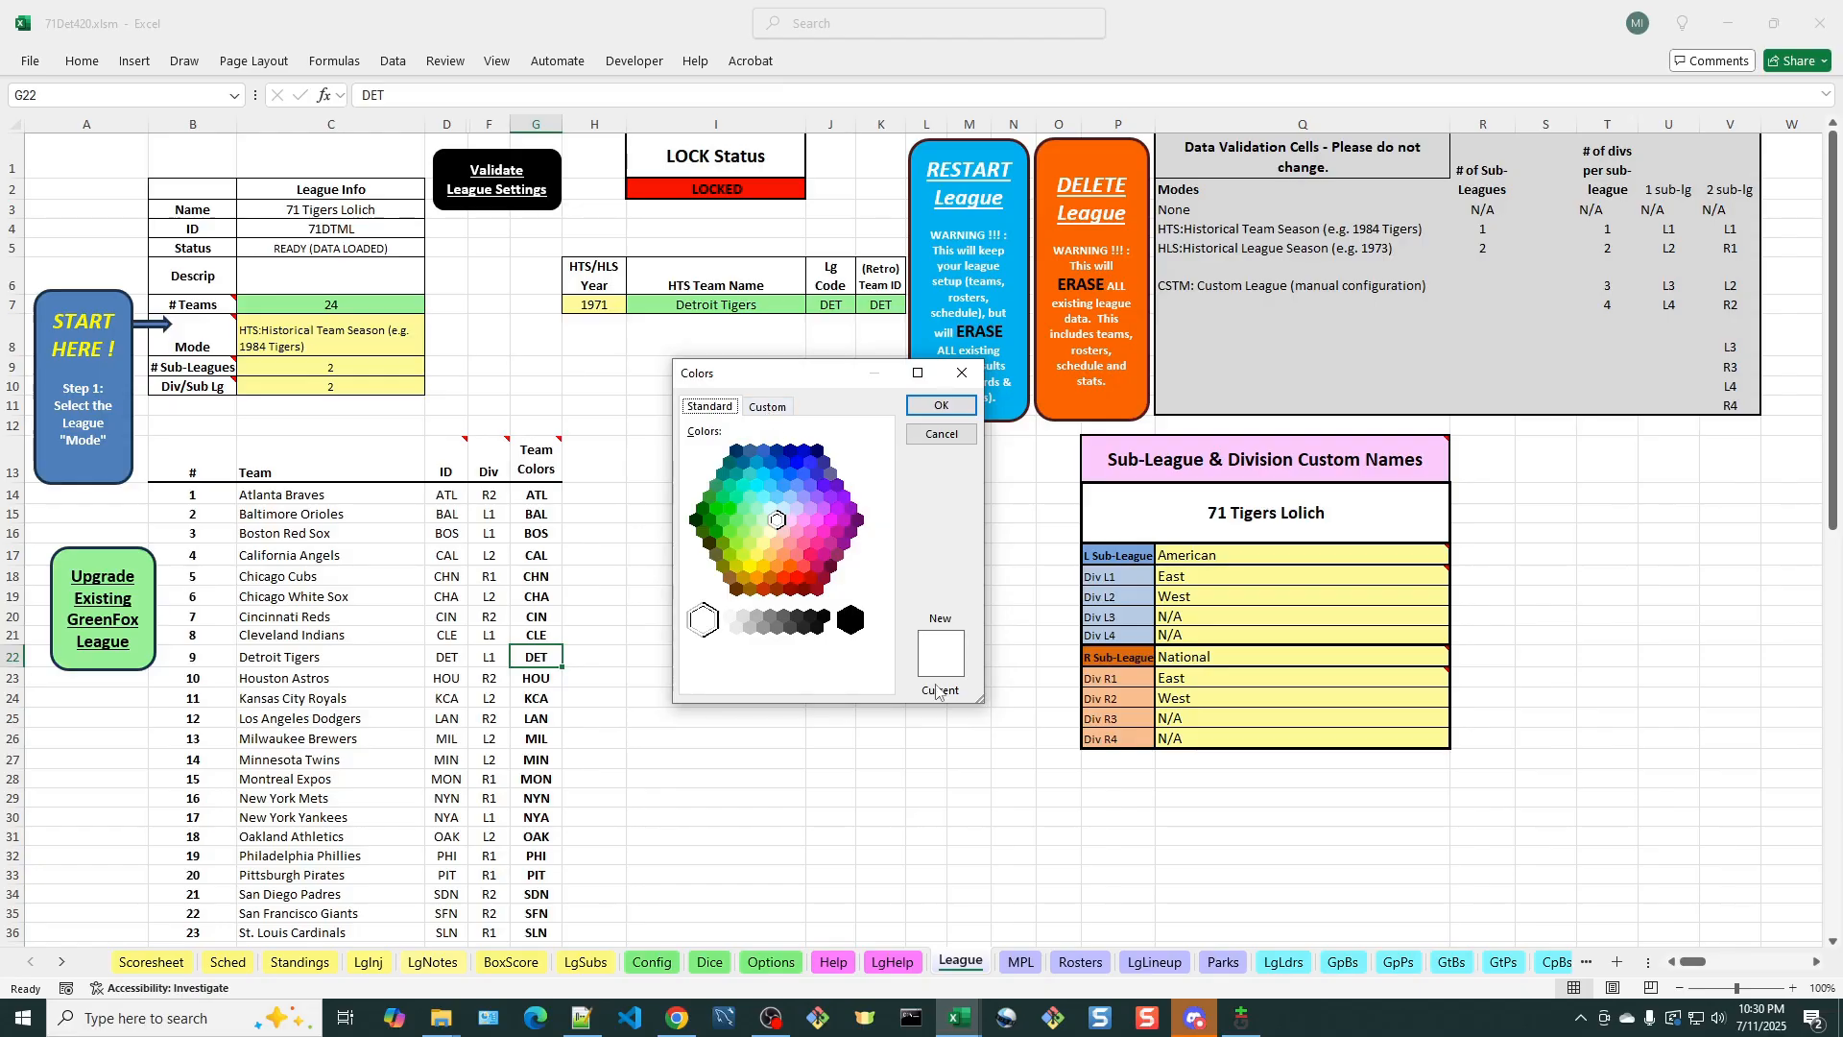
left_click(767, 408)
left_click(734, 411)
left_click_drag(980, 699, 1197, 905)
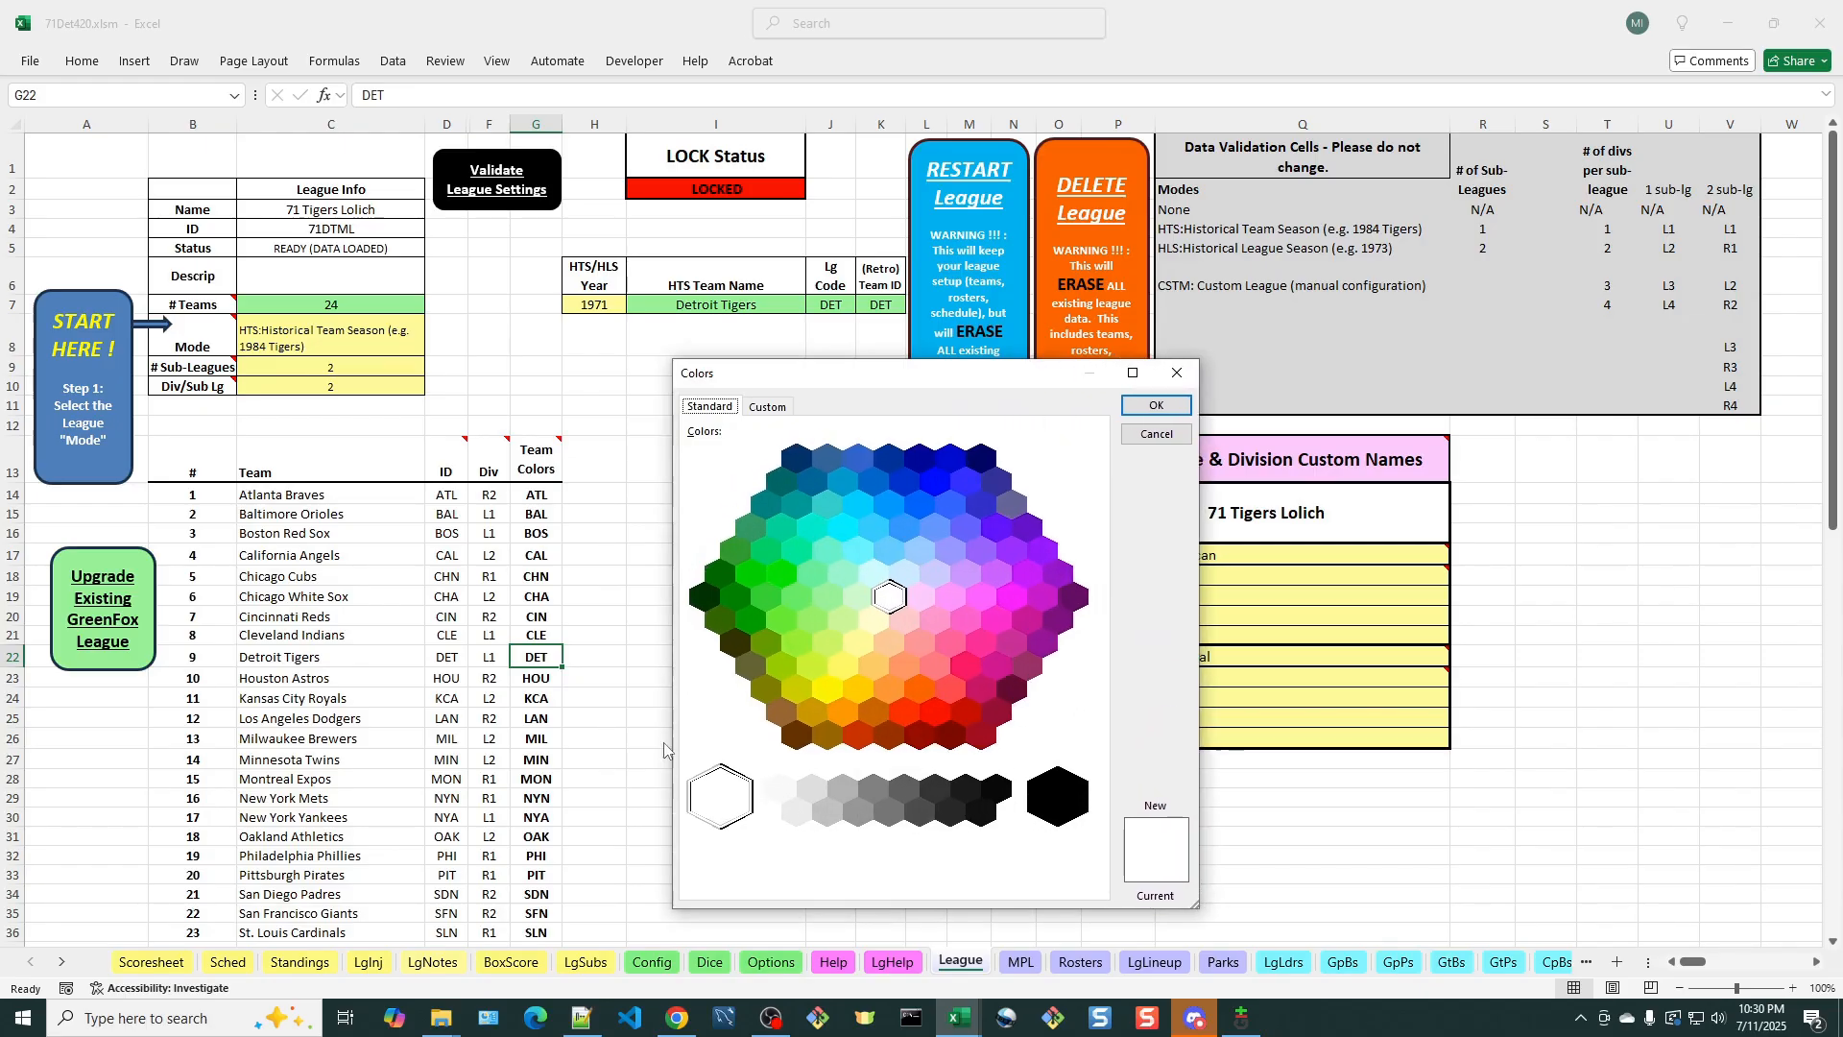
left_click(919, 688)
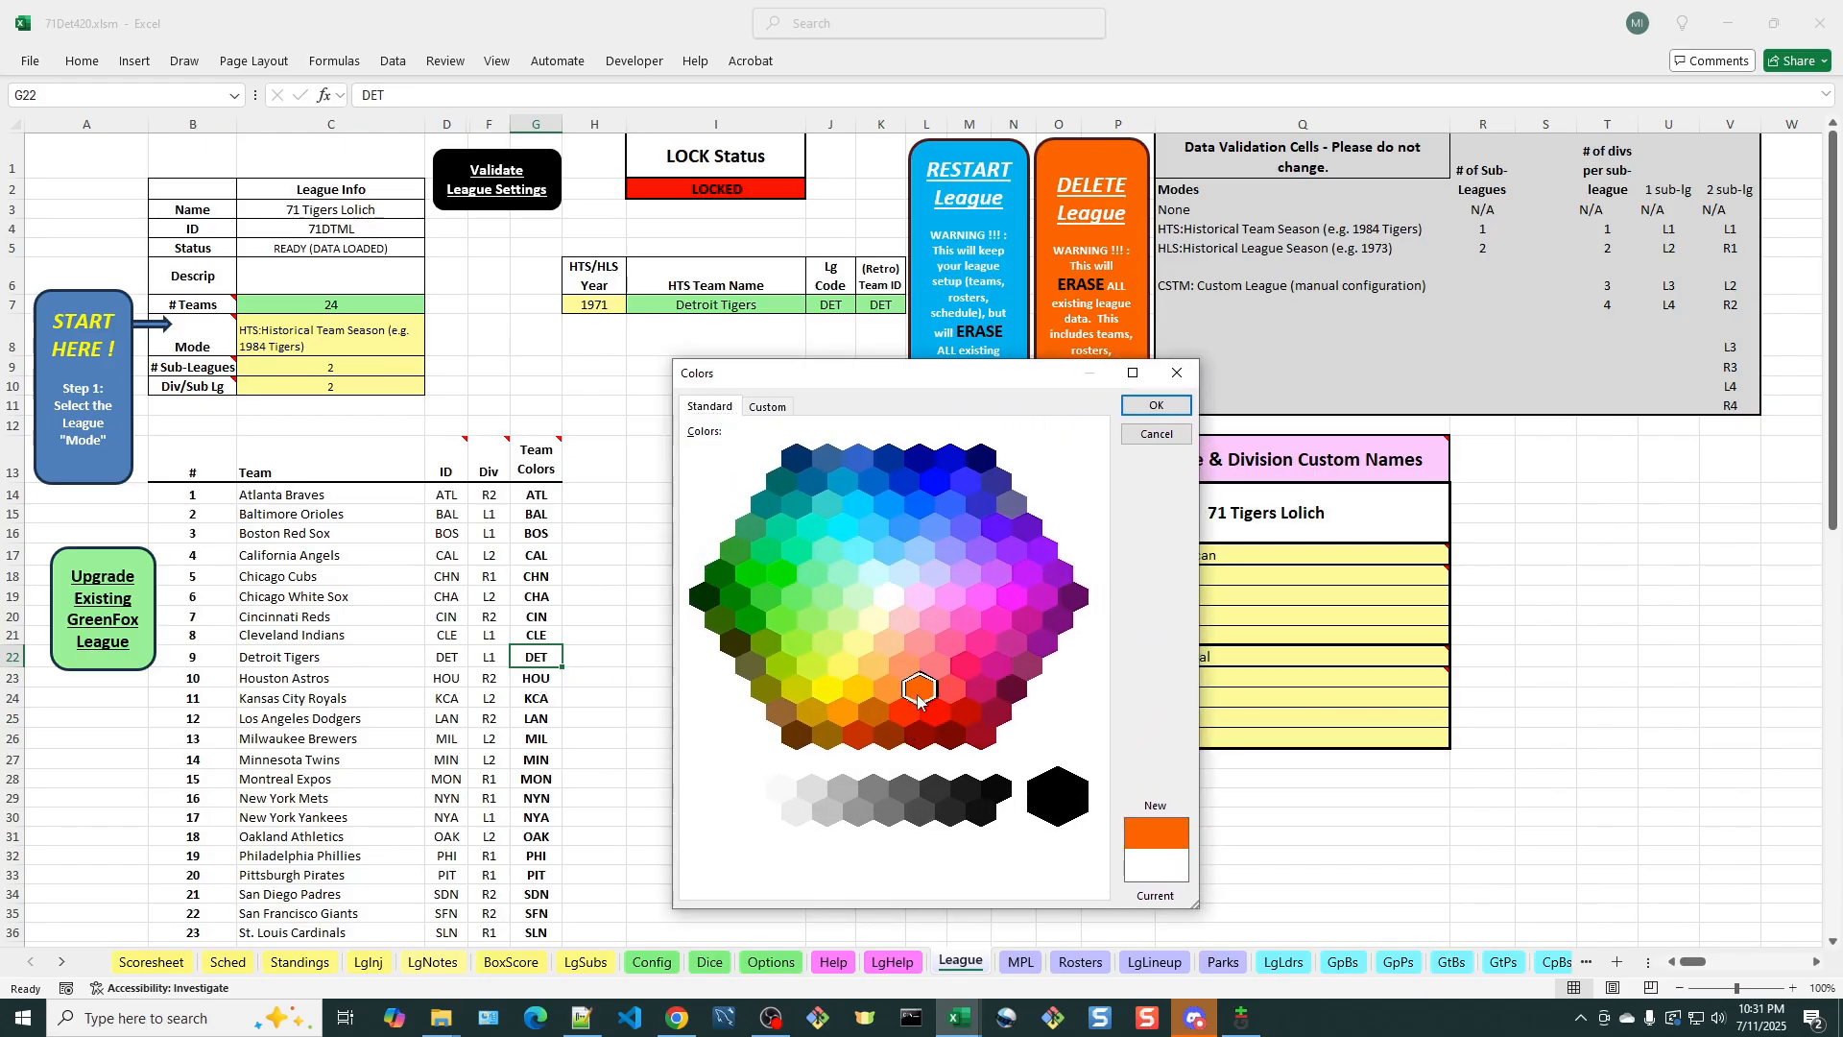
left_click(1153, 411)
Set the font colour of the Detroit Tigers team colour cell to dark navy blue from the extended palette
right_click(548, 658)
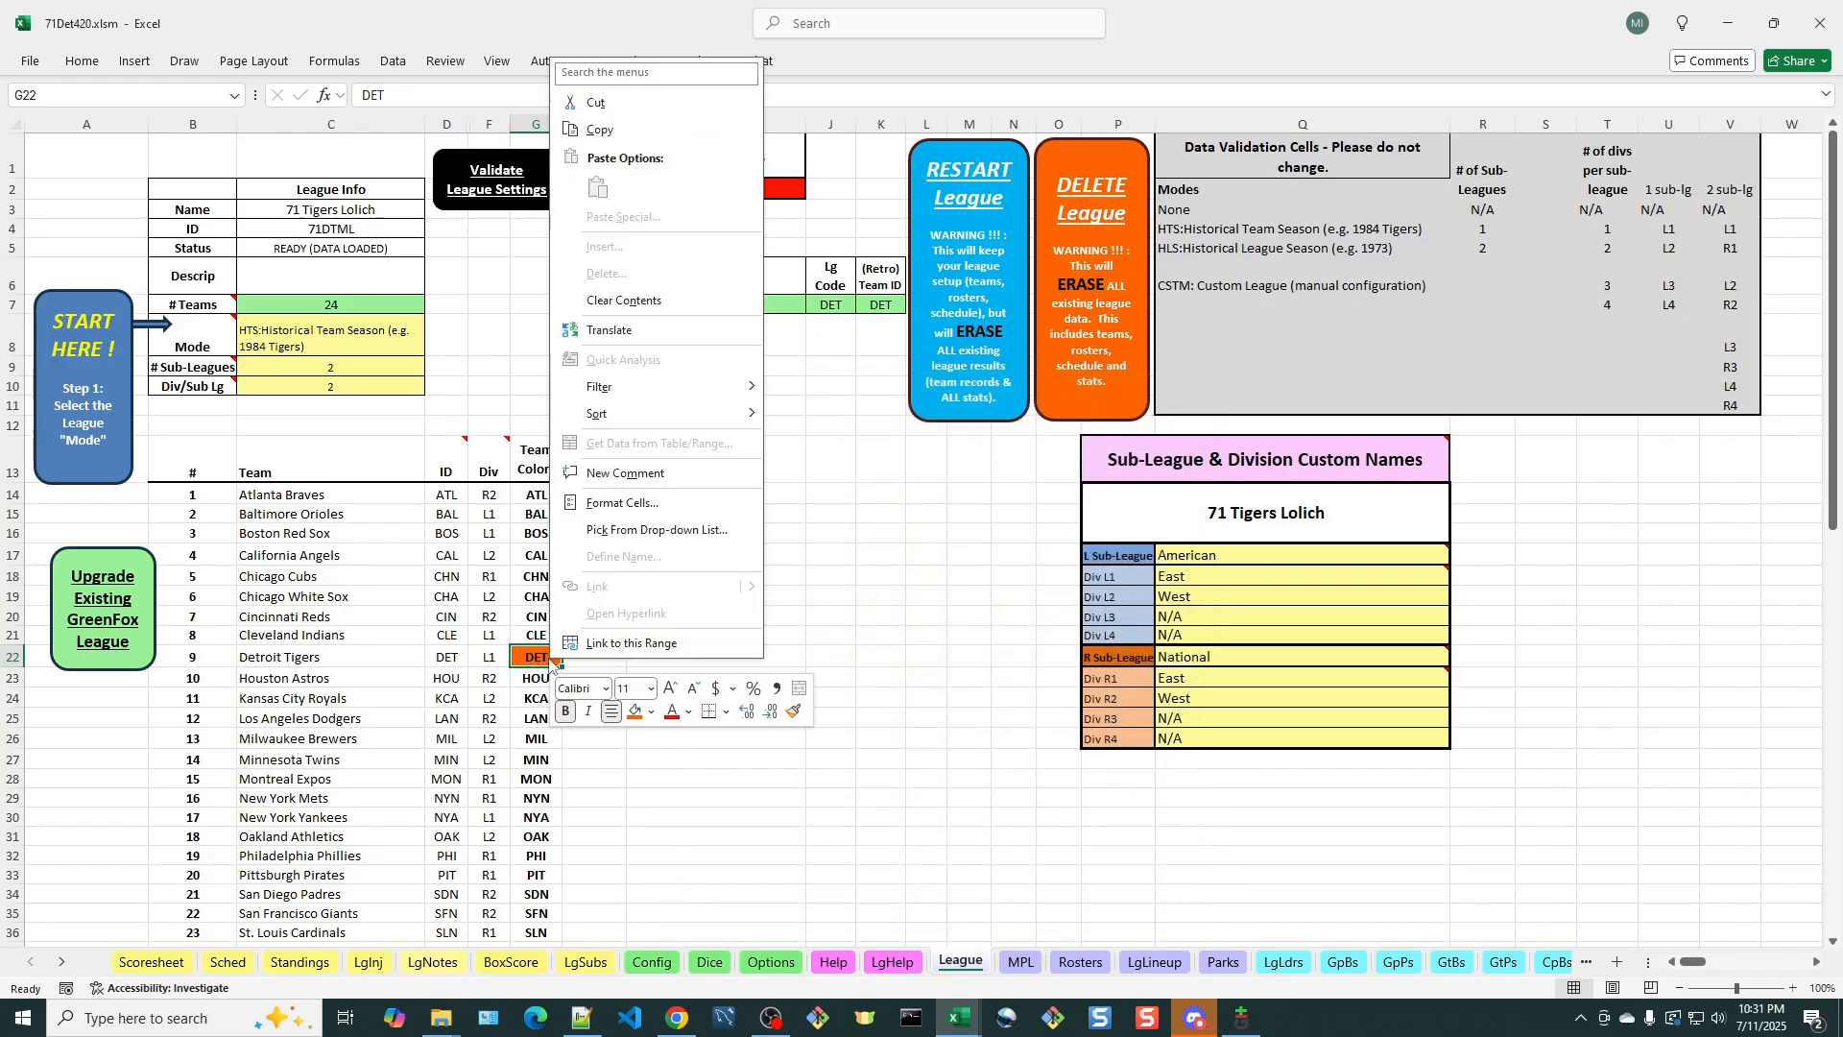
left_click(688, 713)
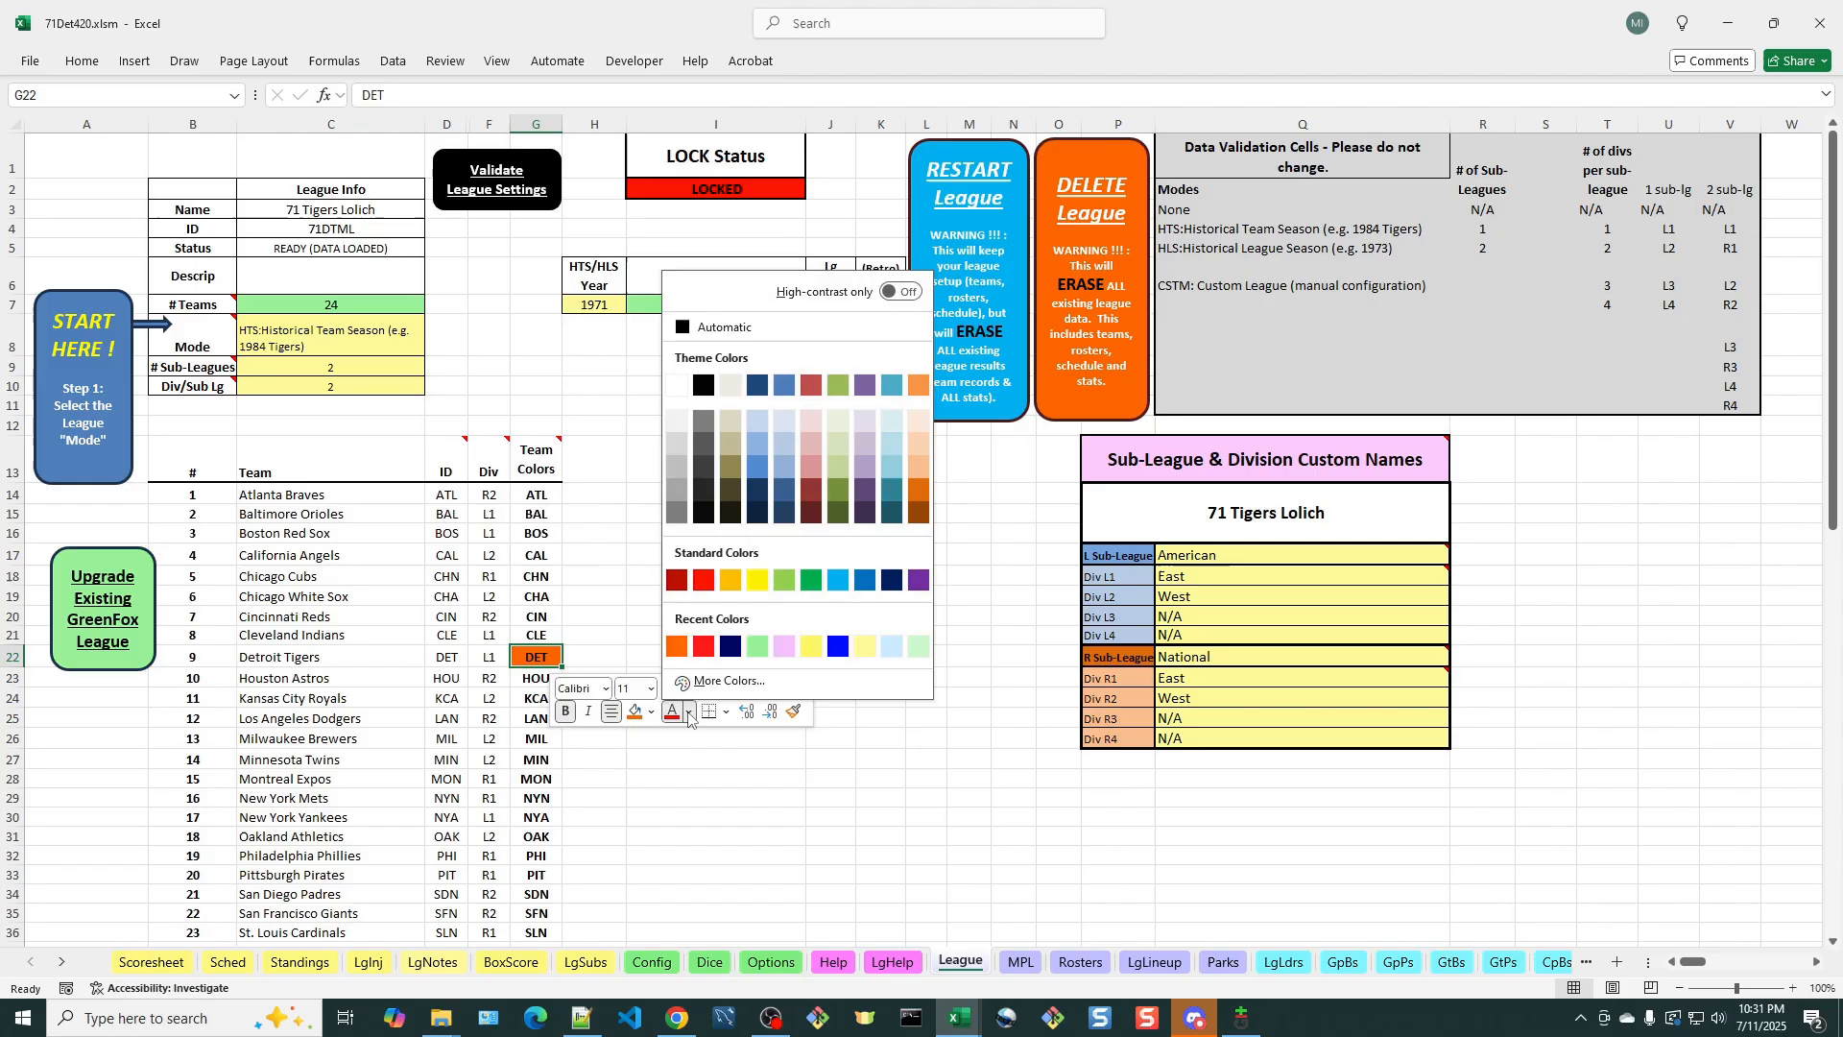
left_click(729, 682)
left_click_drag(779, 464, 562, 254)
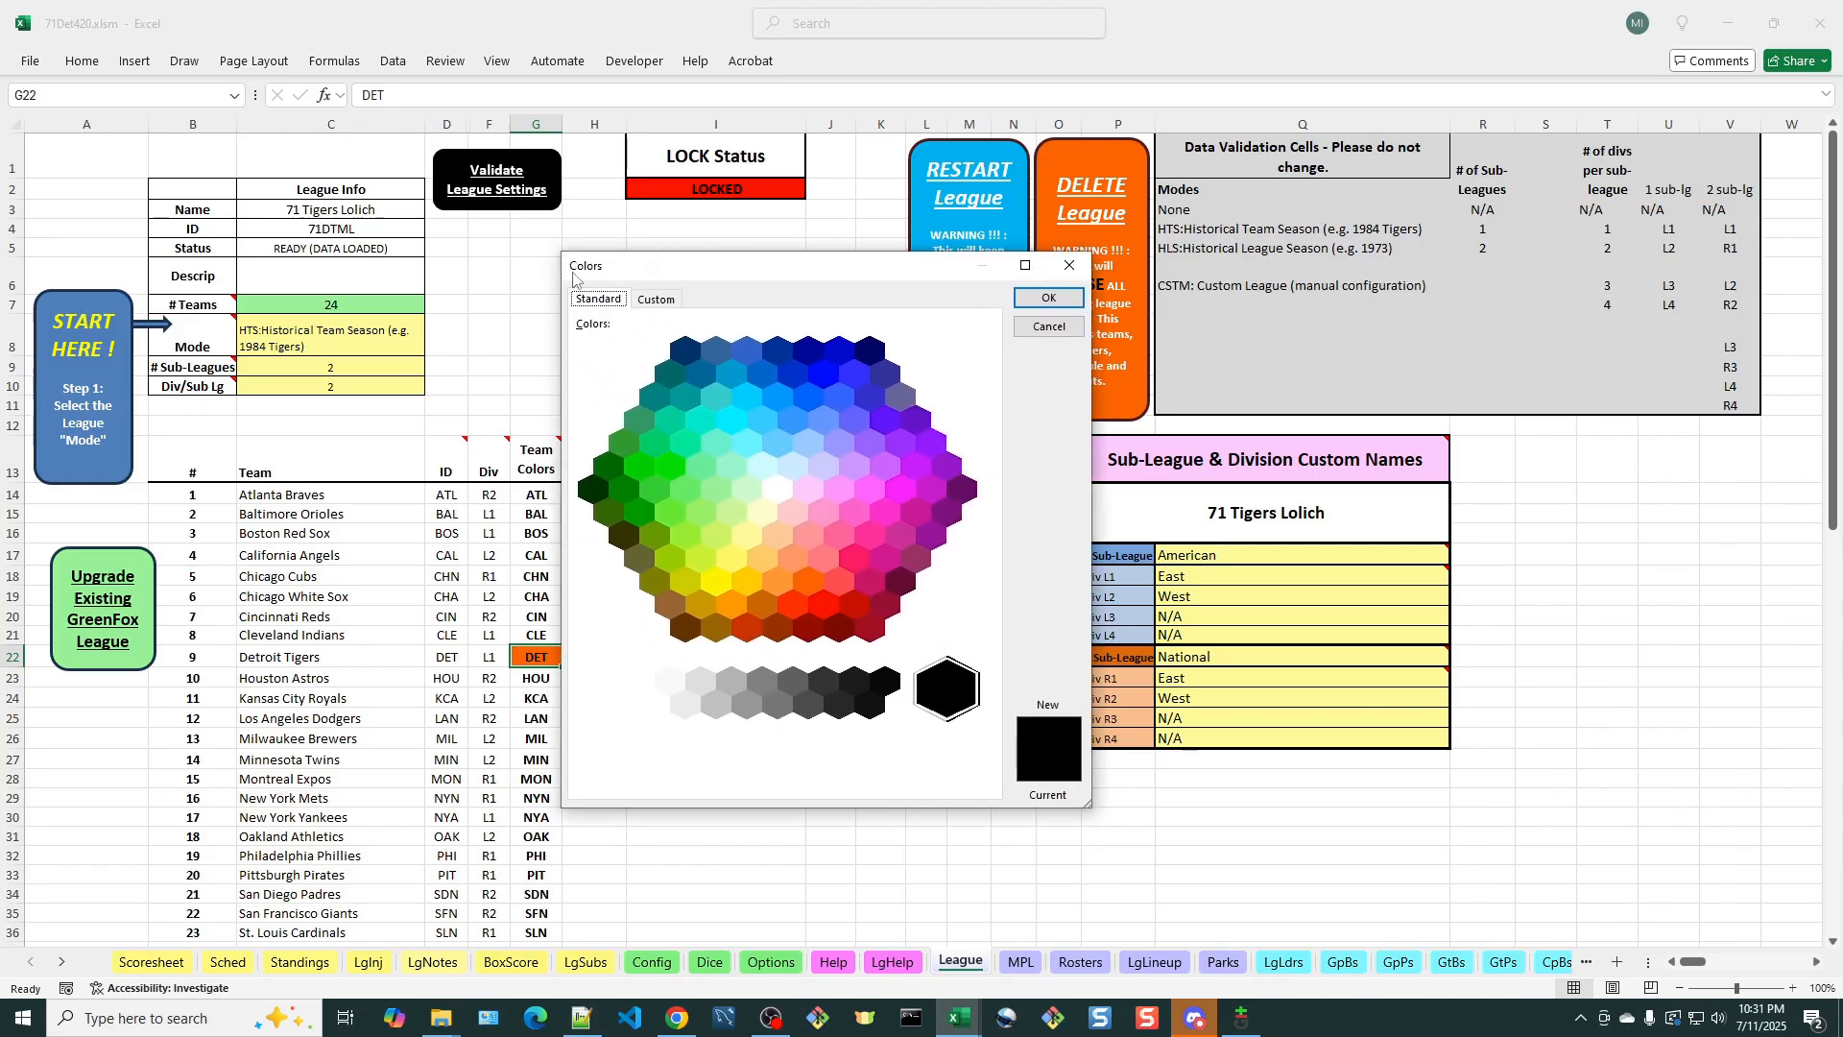
left_click(840, 352)
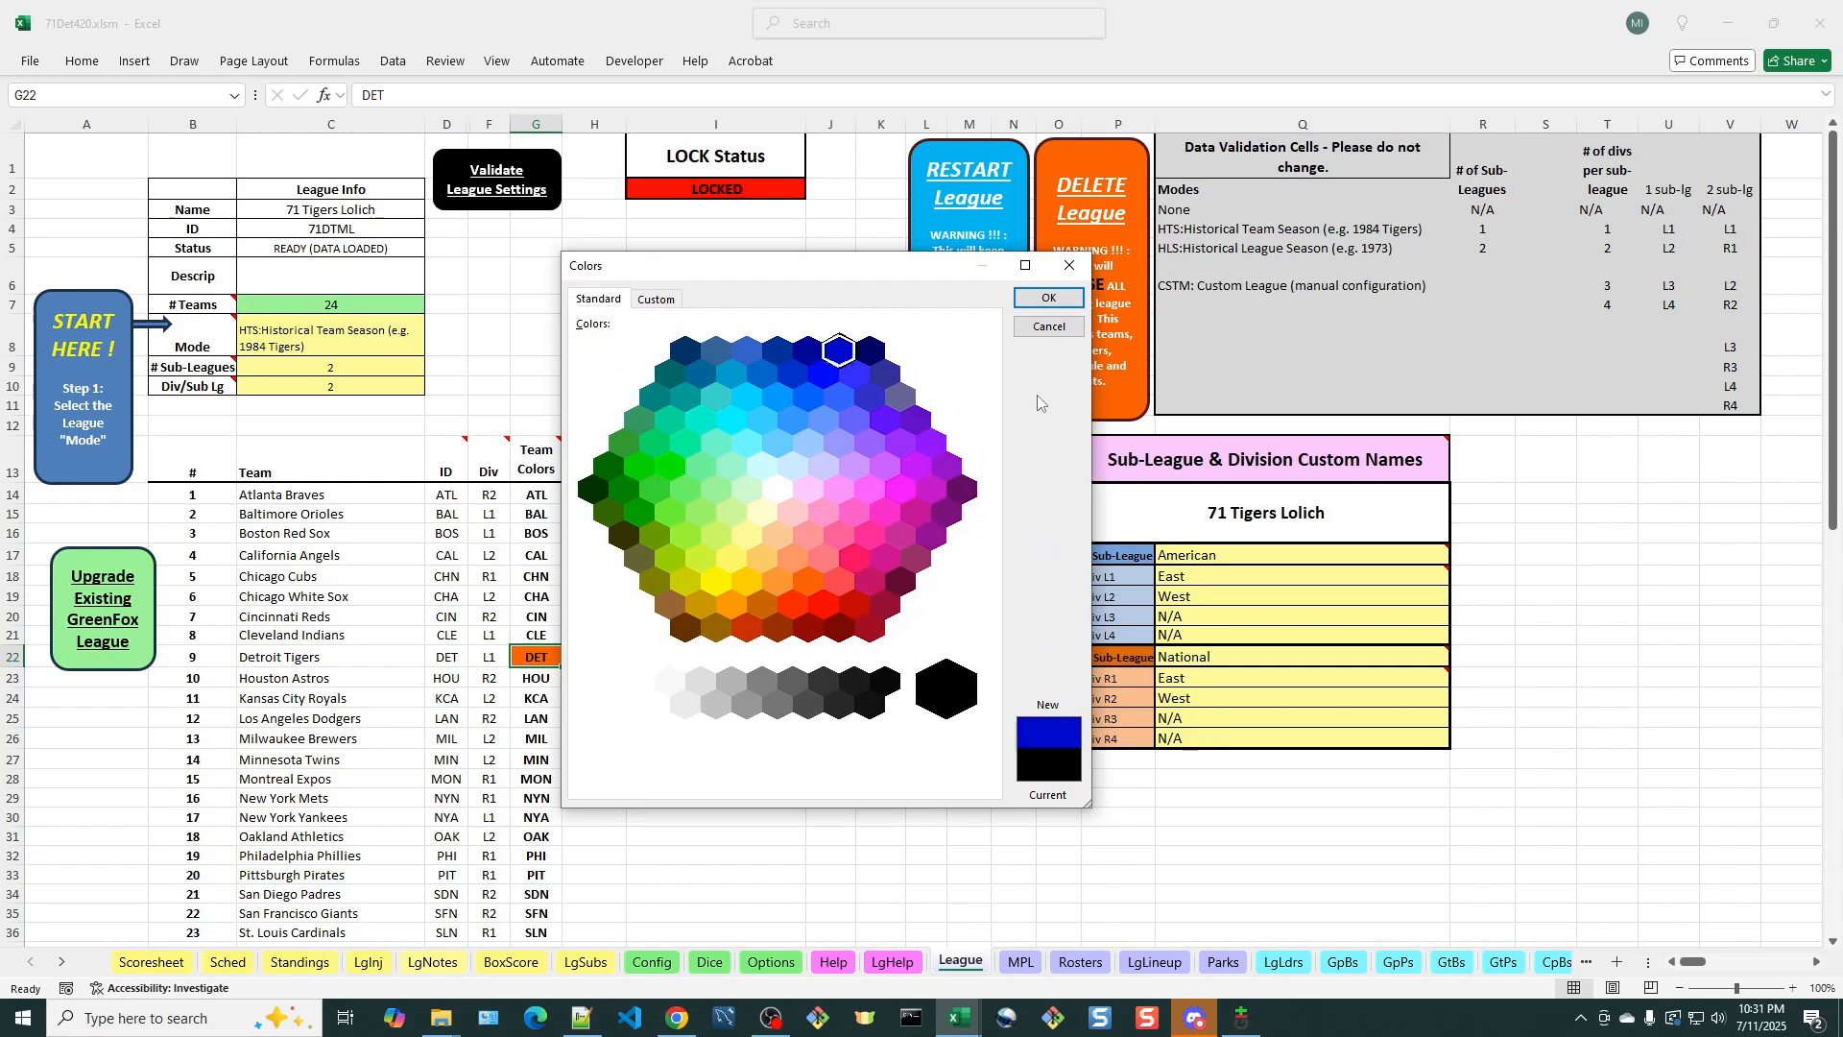
left_click(866, 355)
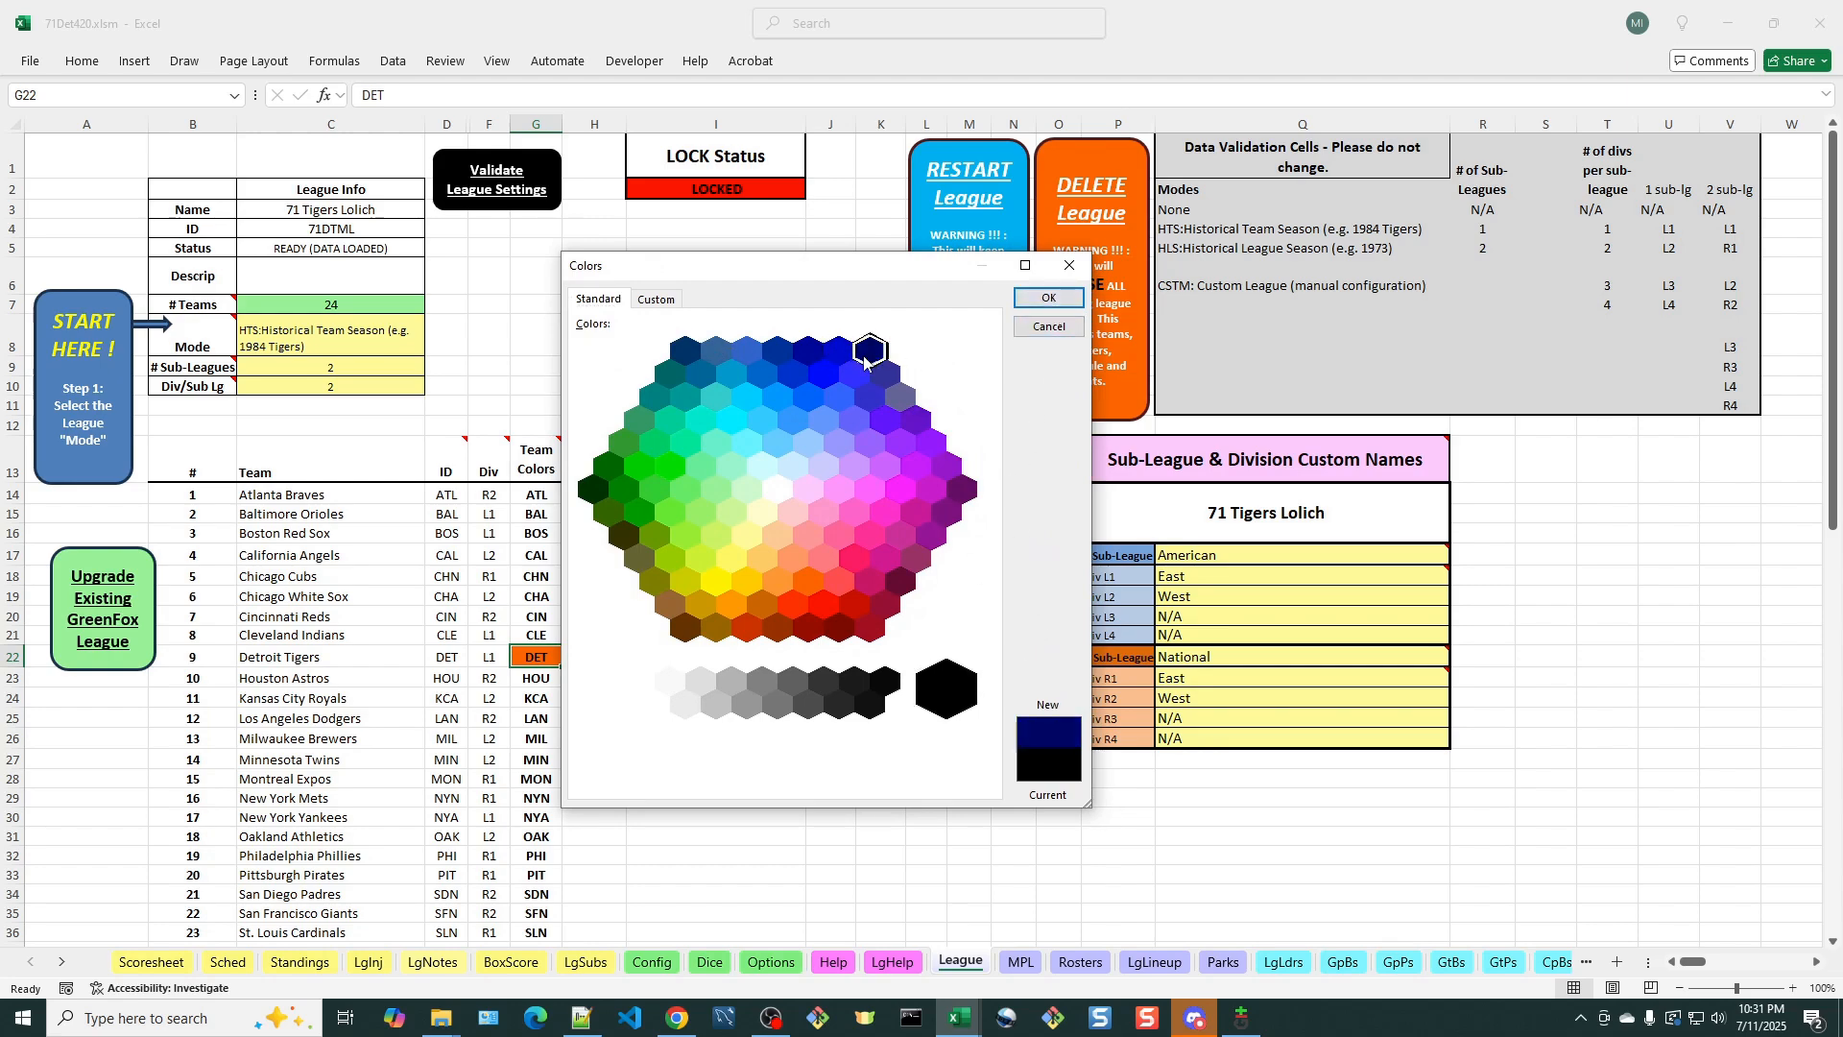
left_click(1048, 297)
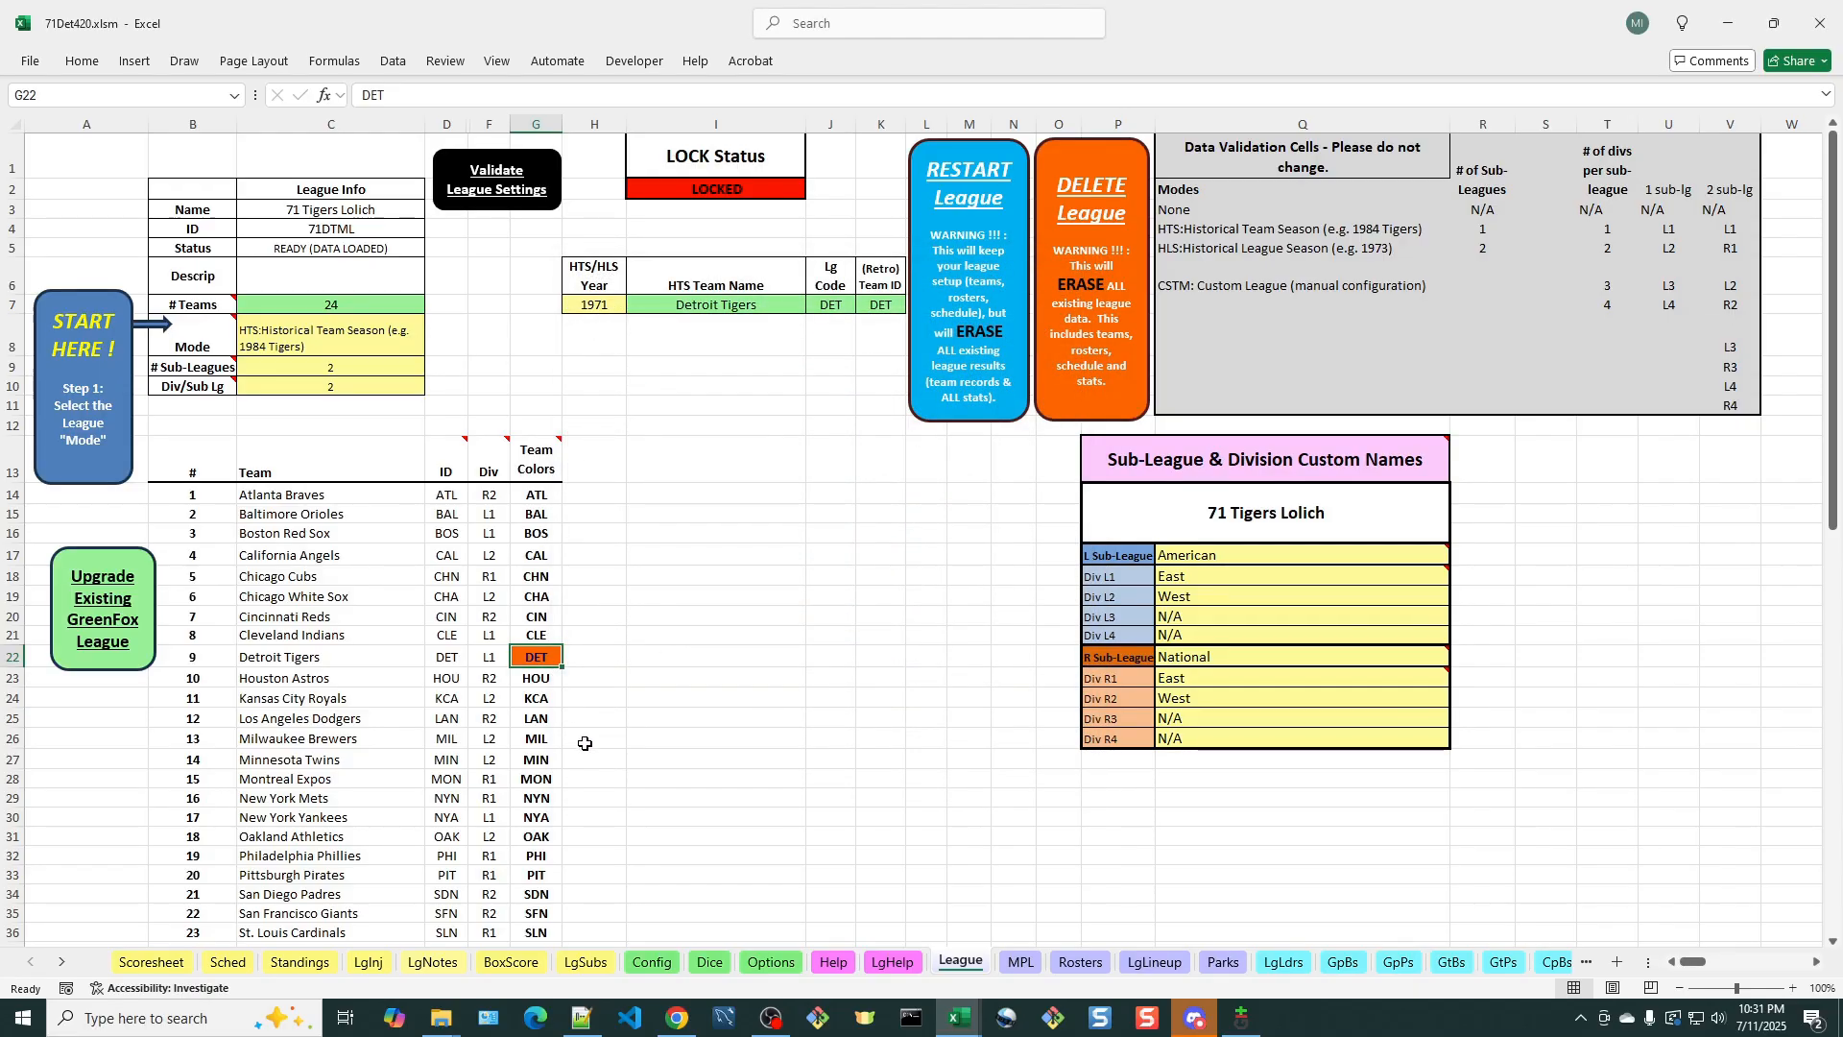
Give the Oakland Athletics team colour cell a standard green fill and a yellow font
left_click(539, 840)
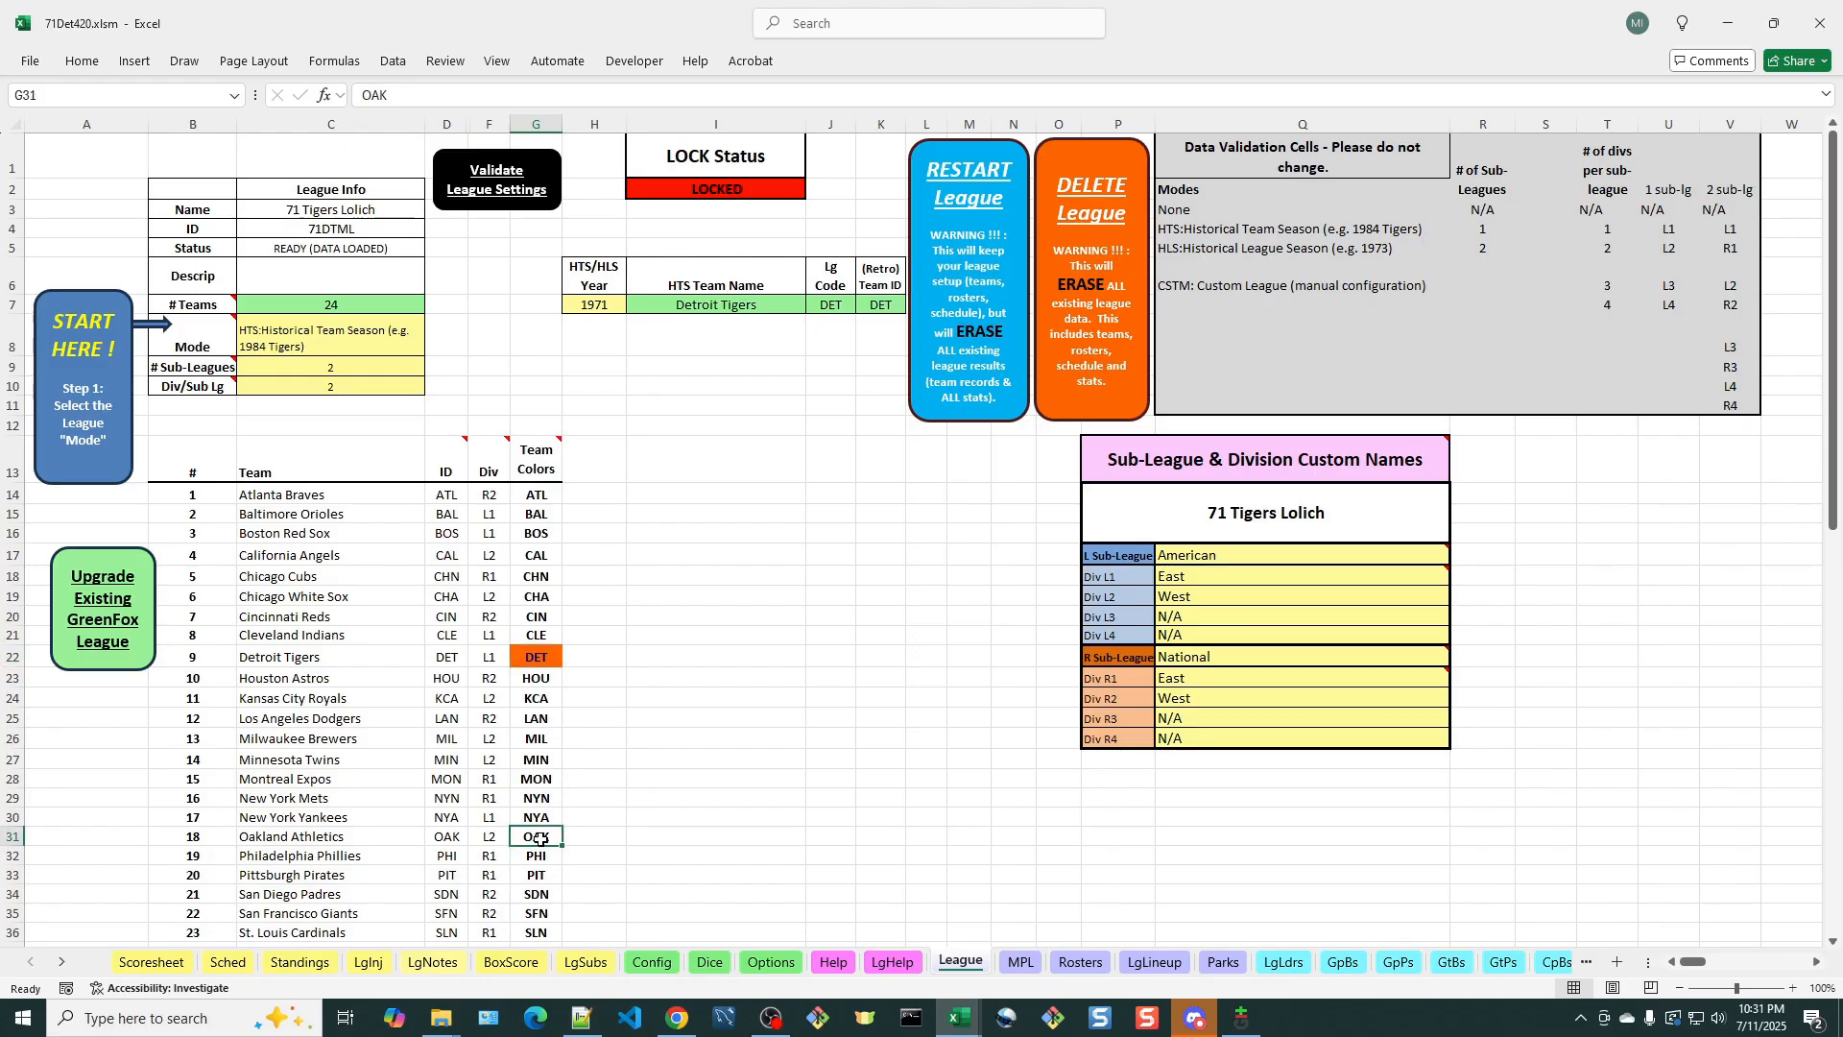
right_click(541, 844)
left_click(643, 894)
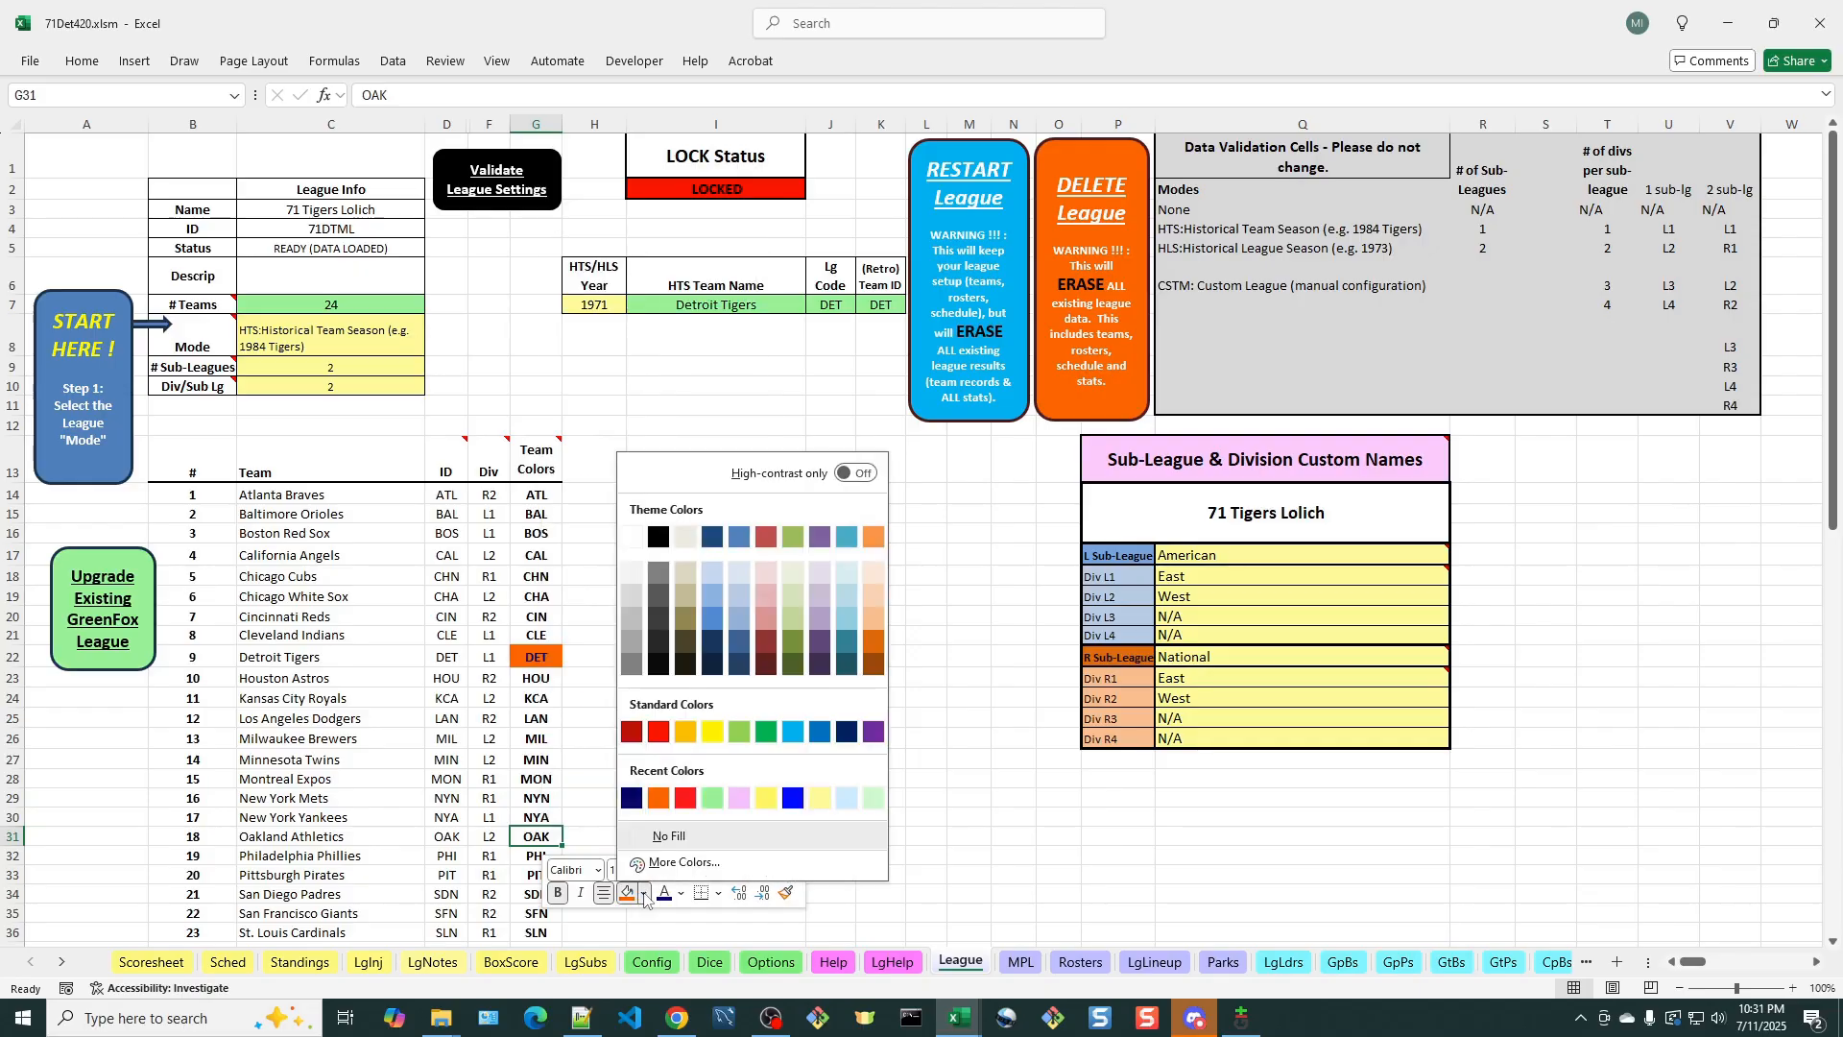
left_click(768, 734)
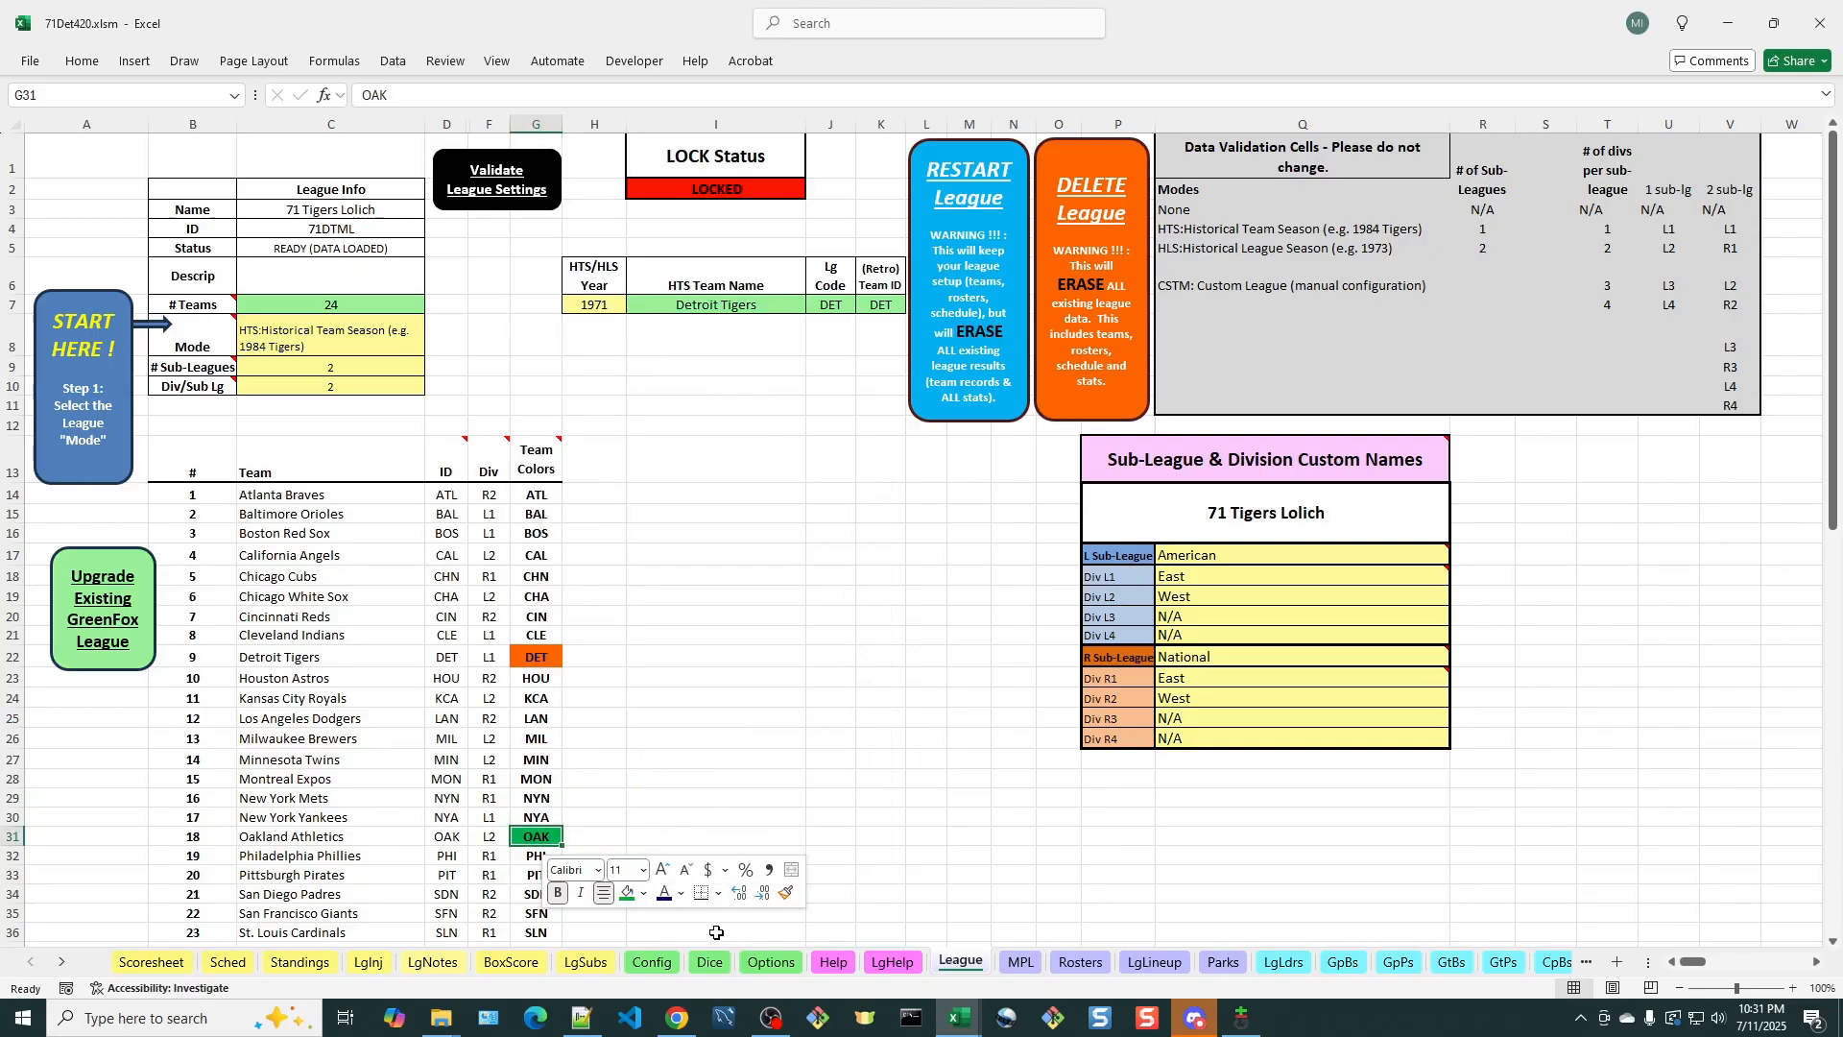
left_click(682, 893)
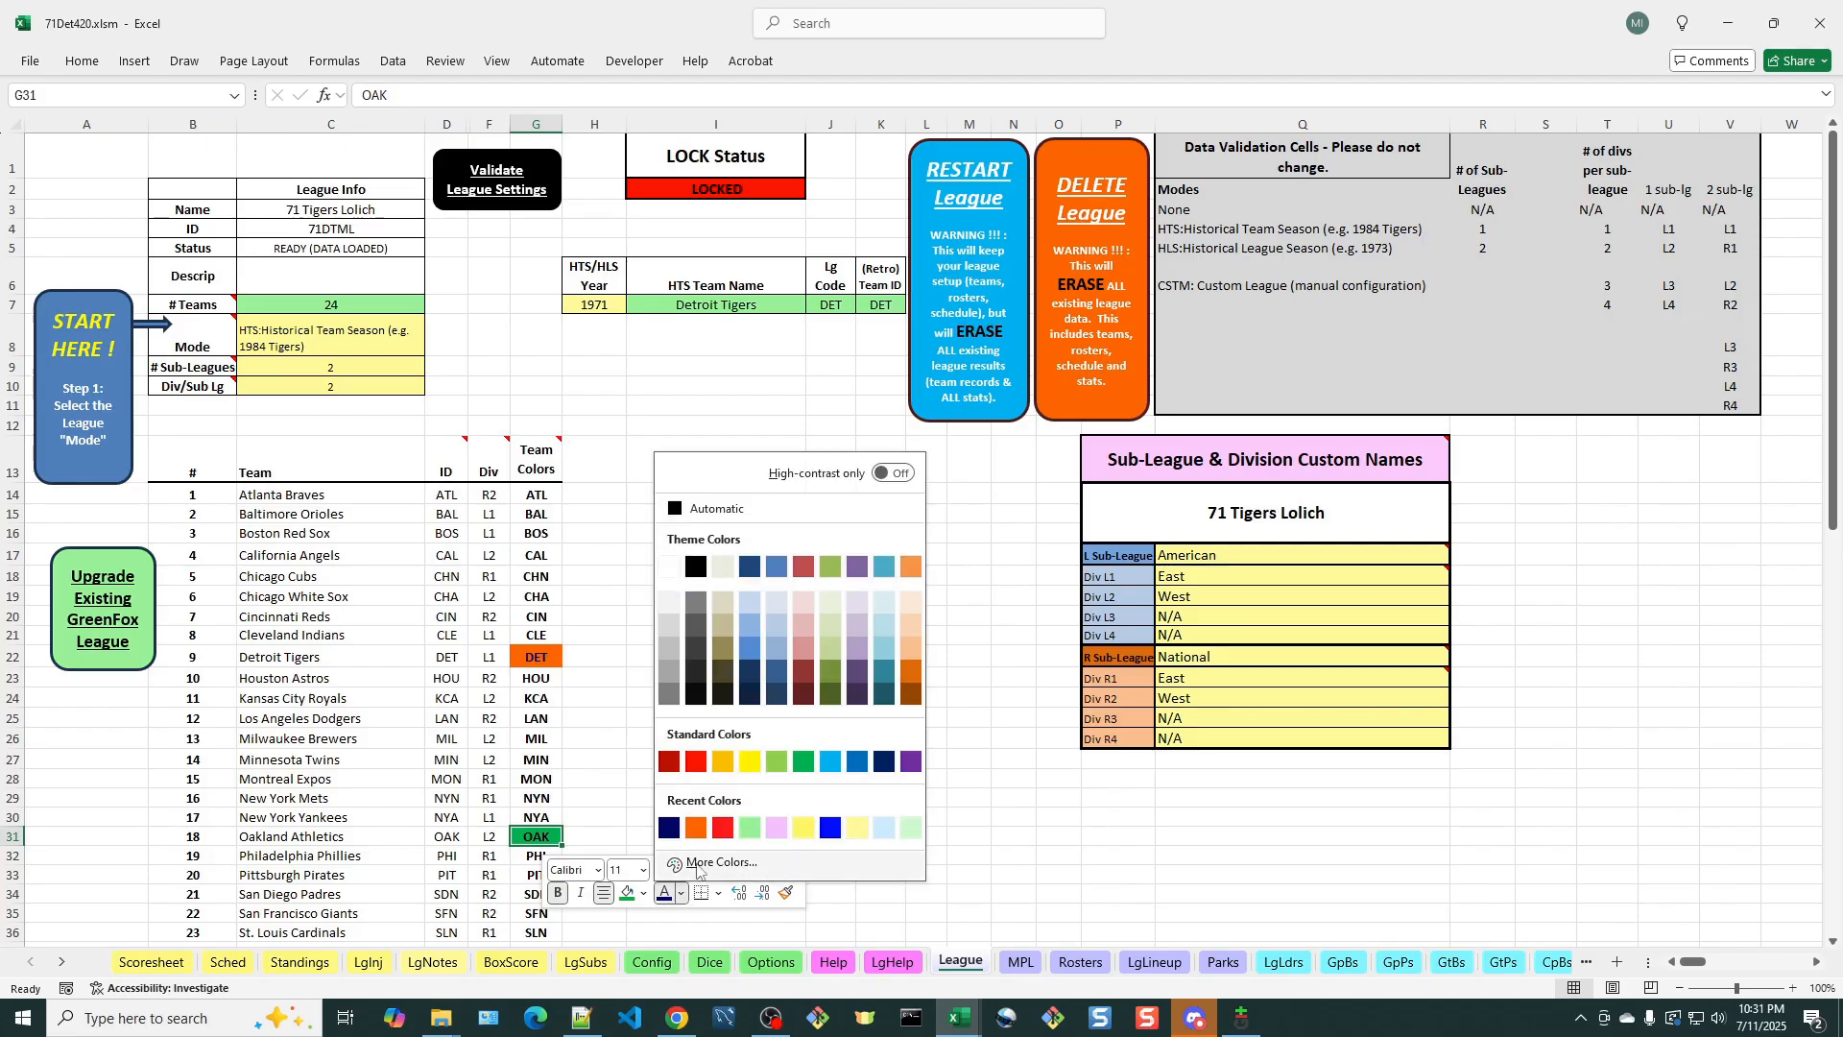
left_click(752, 764)
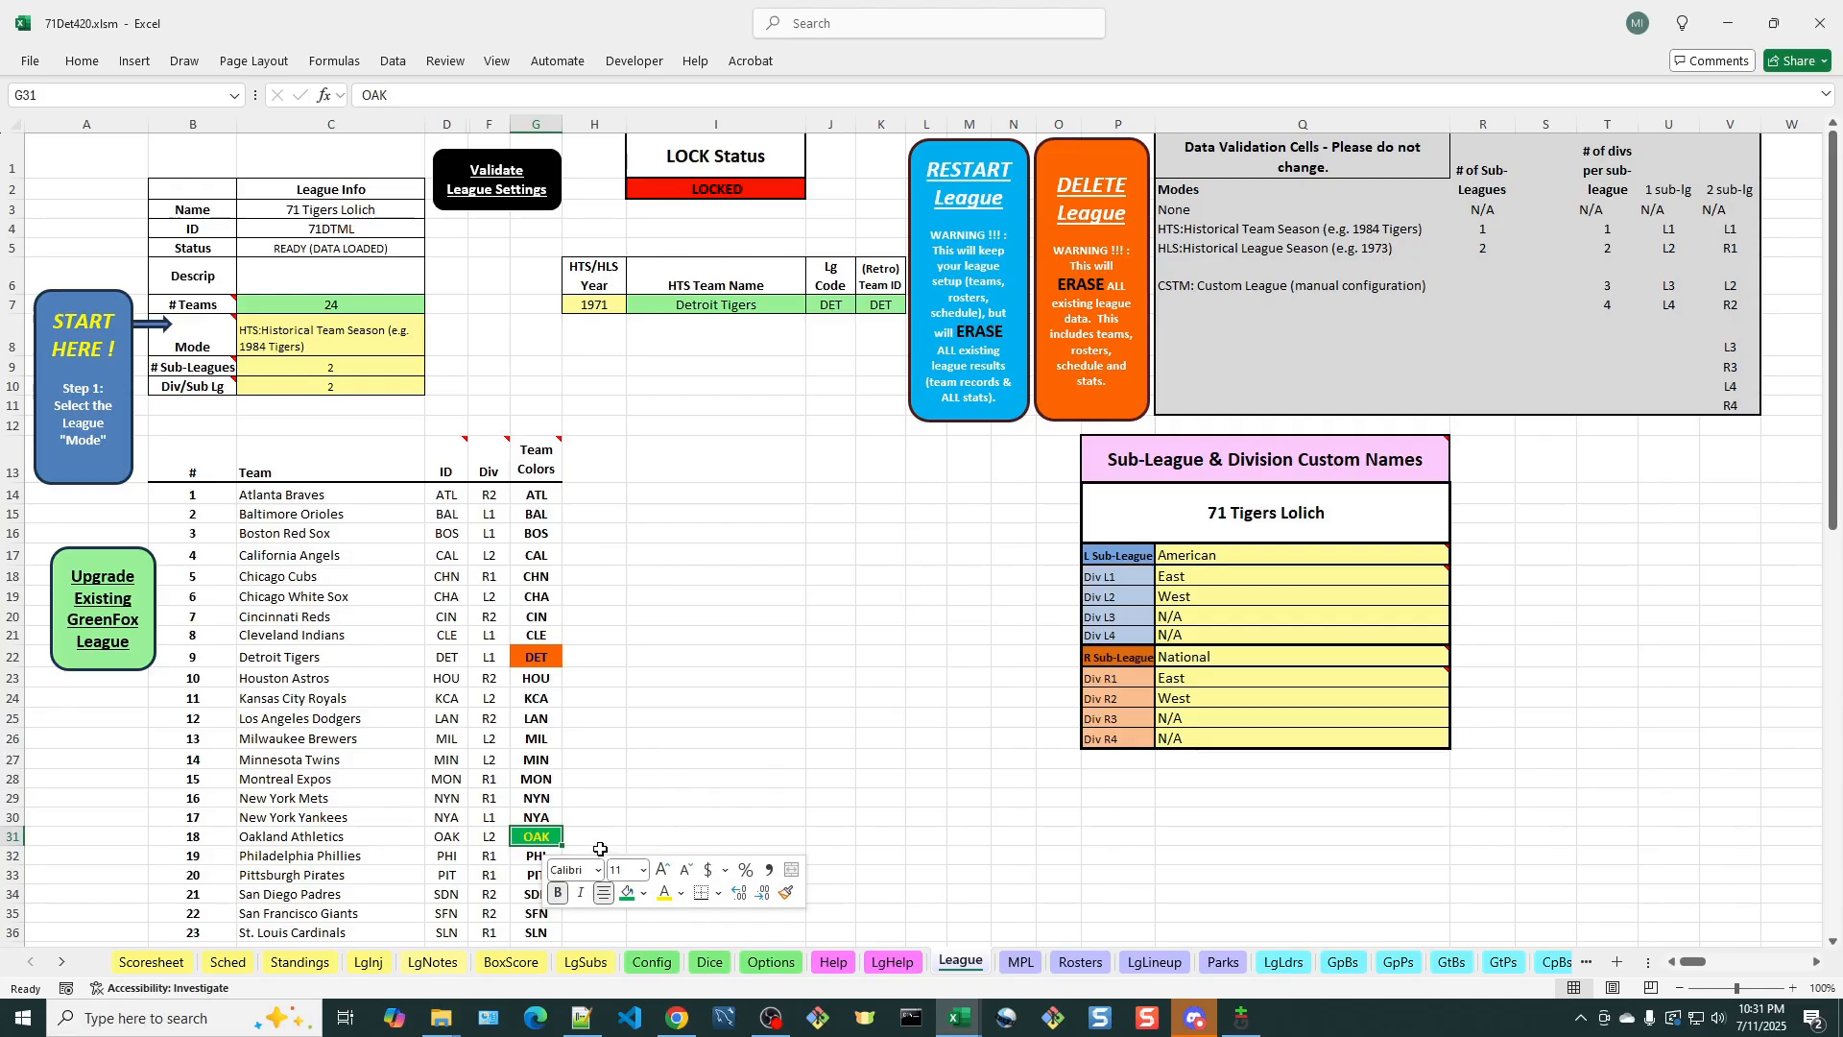
scroll(611, 822, "down", 1)
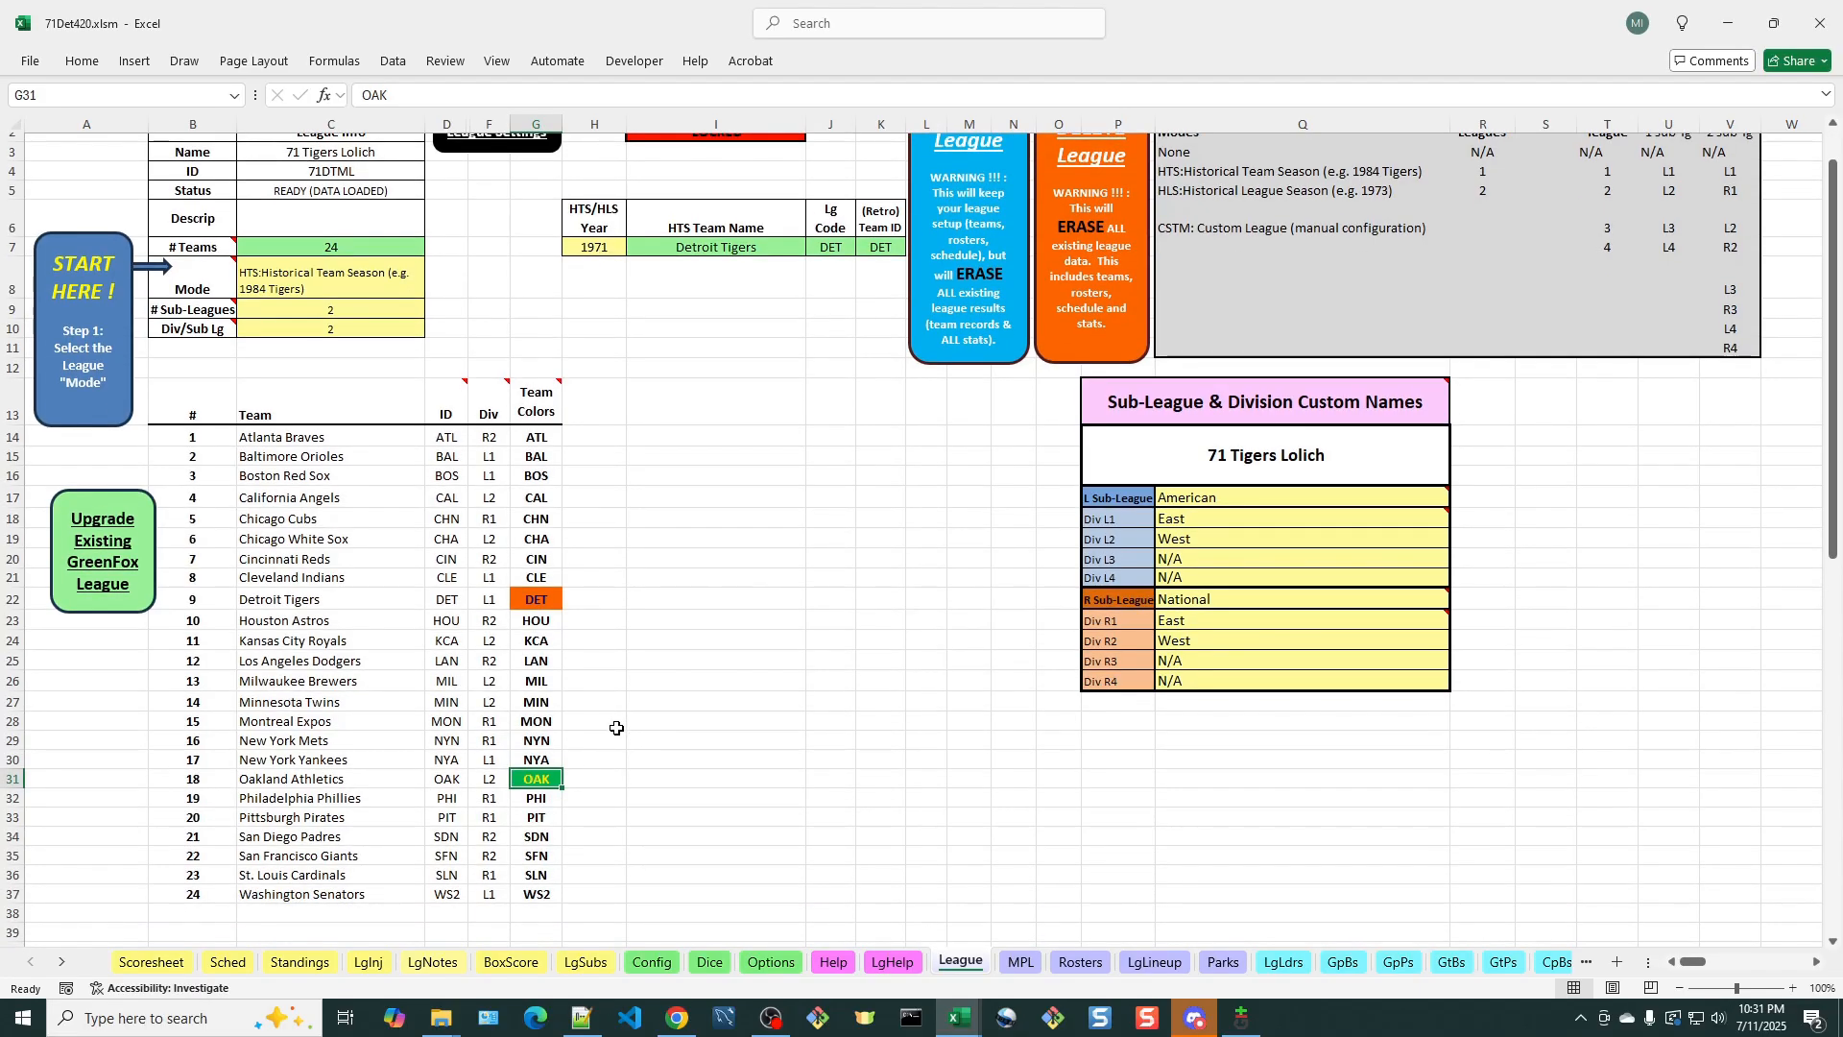
left_click(614, 733)
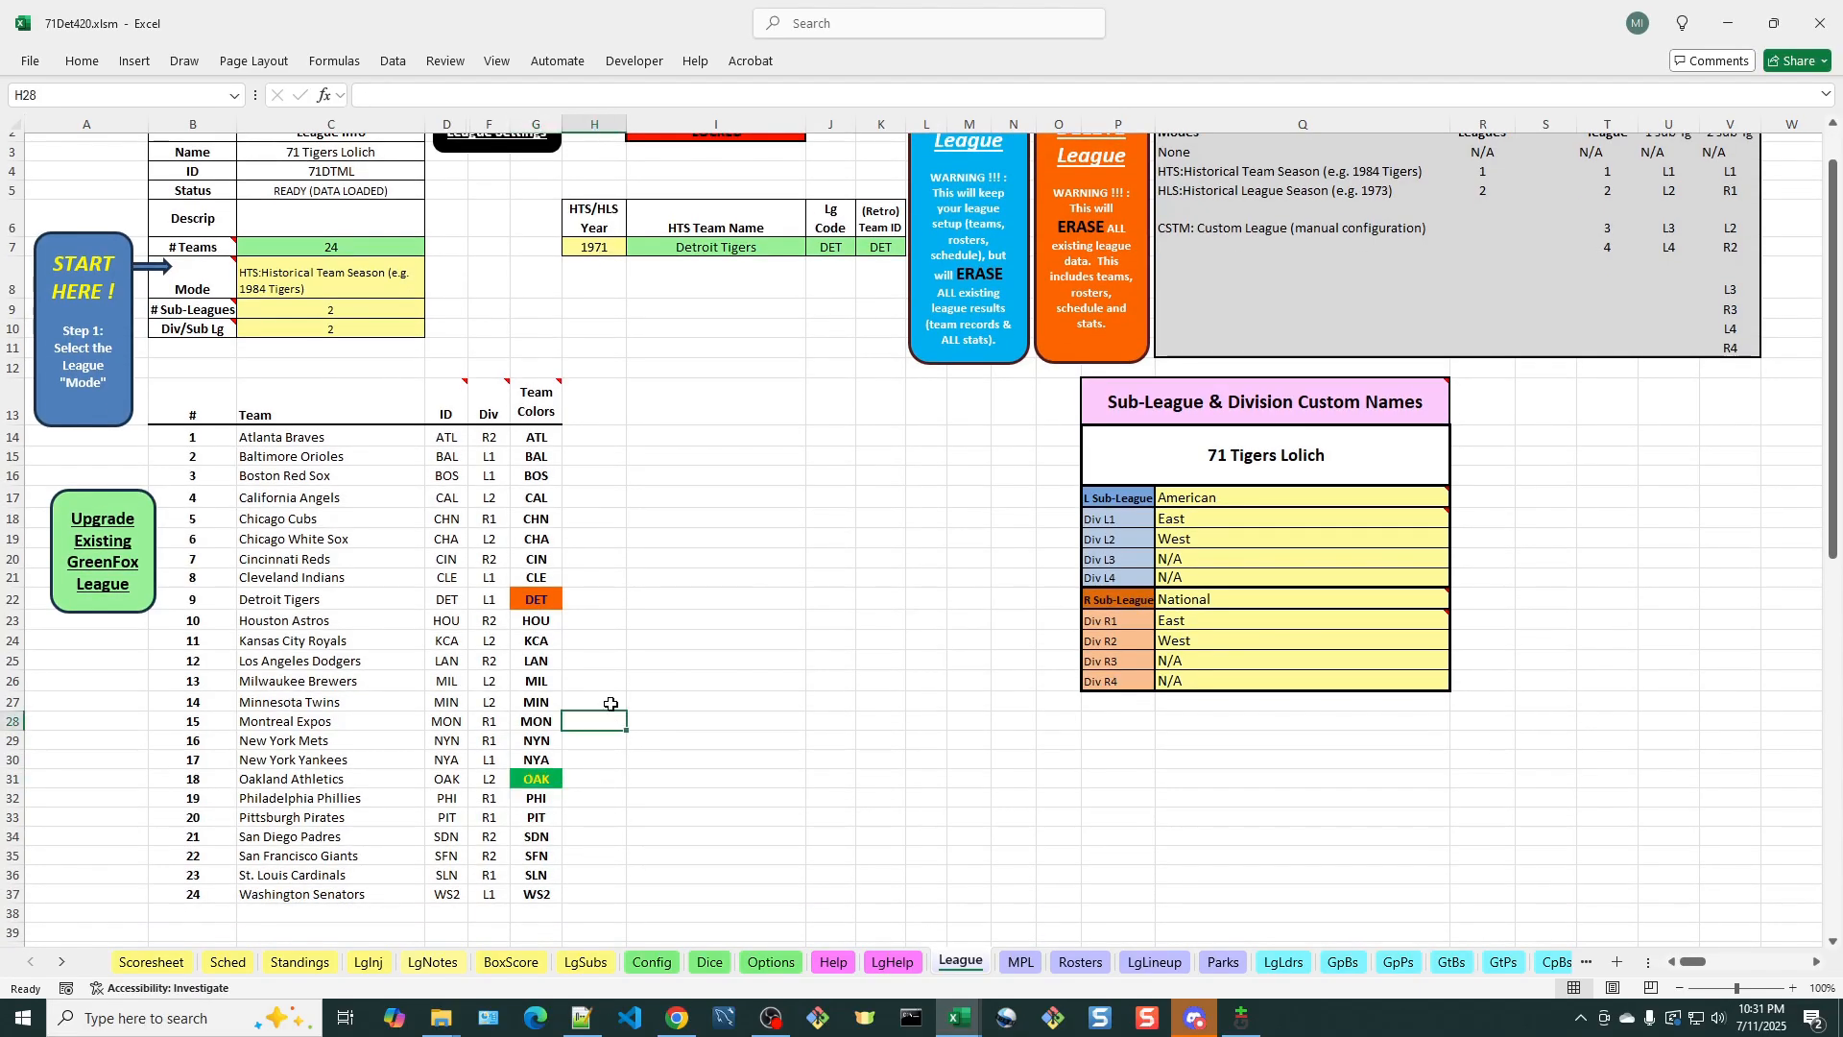
Give the Washington Senators team colour cell a light grey fill and a red font
left_click(543, 896)
right_click(542, 898)
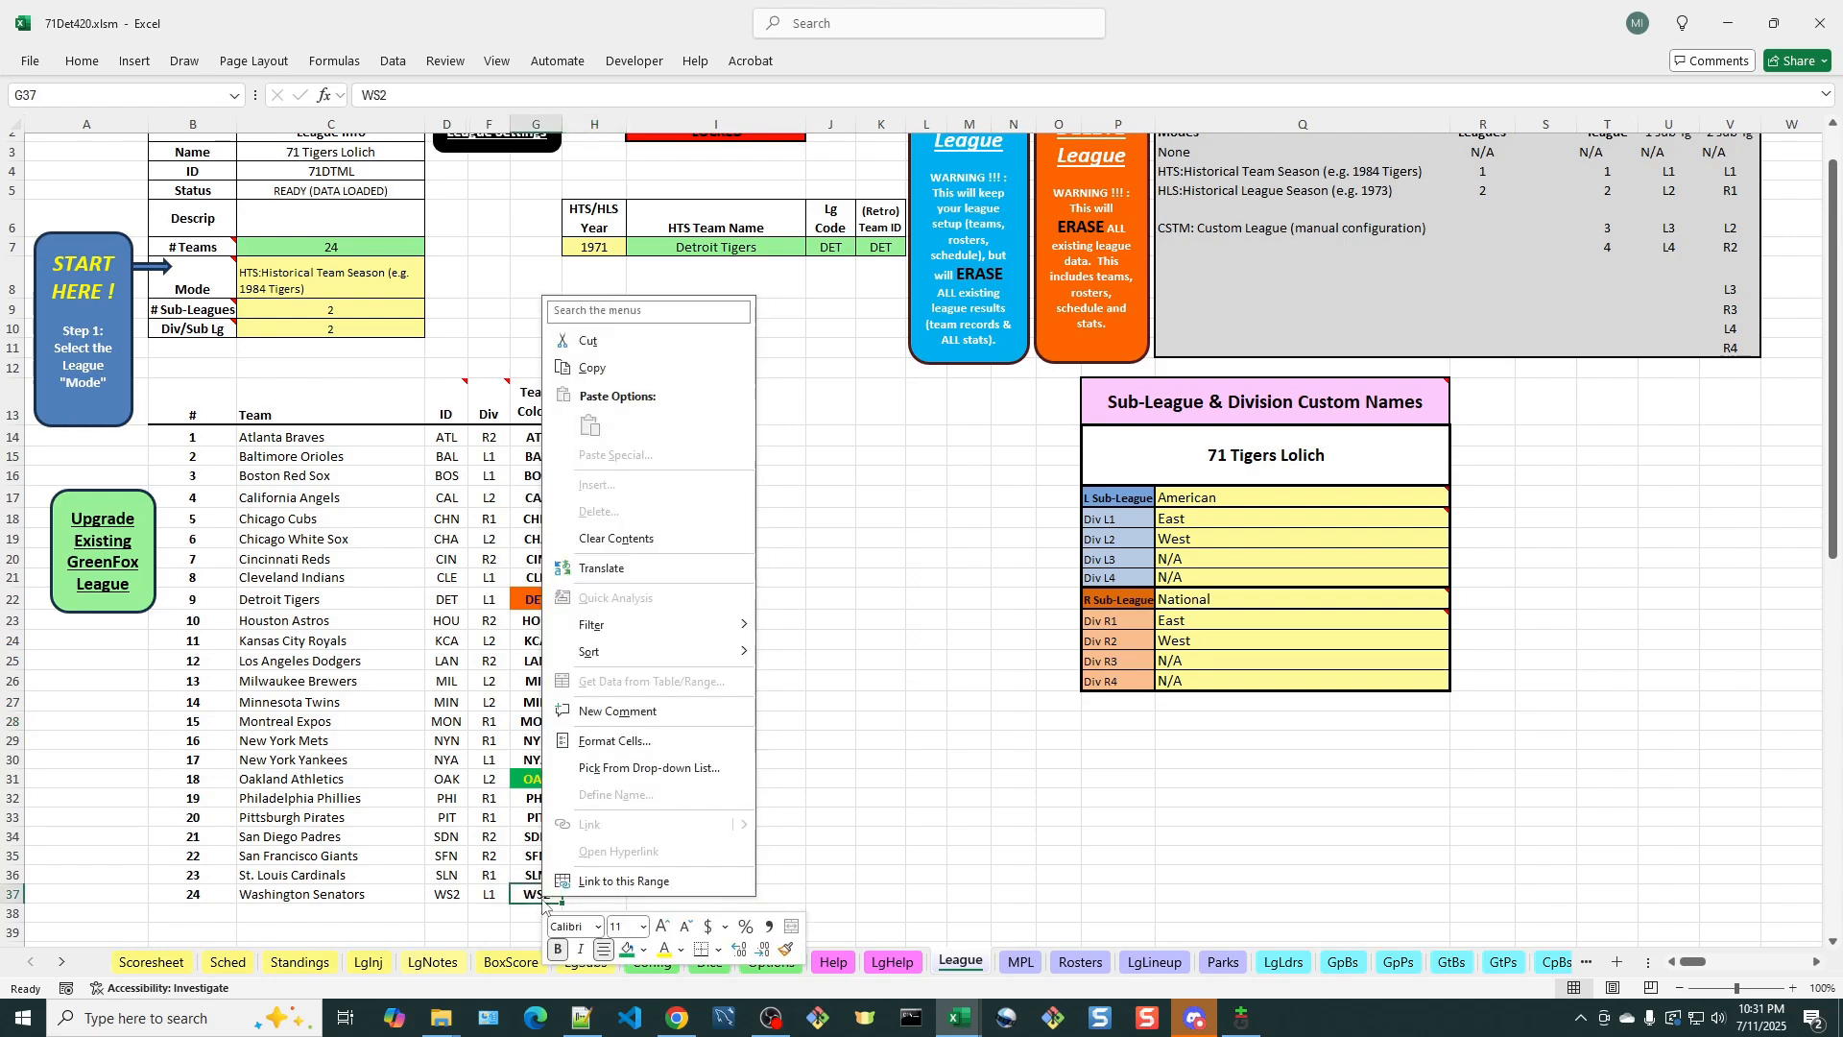
left_click(645, 951)
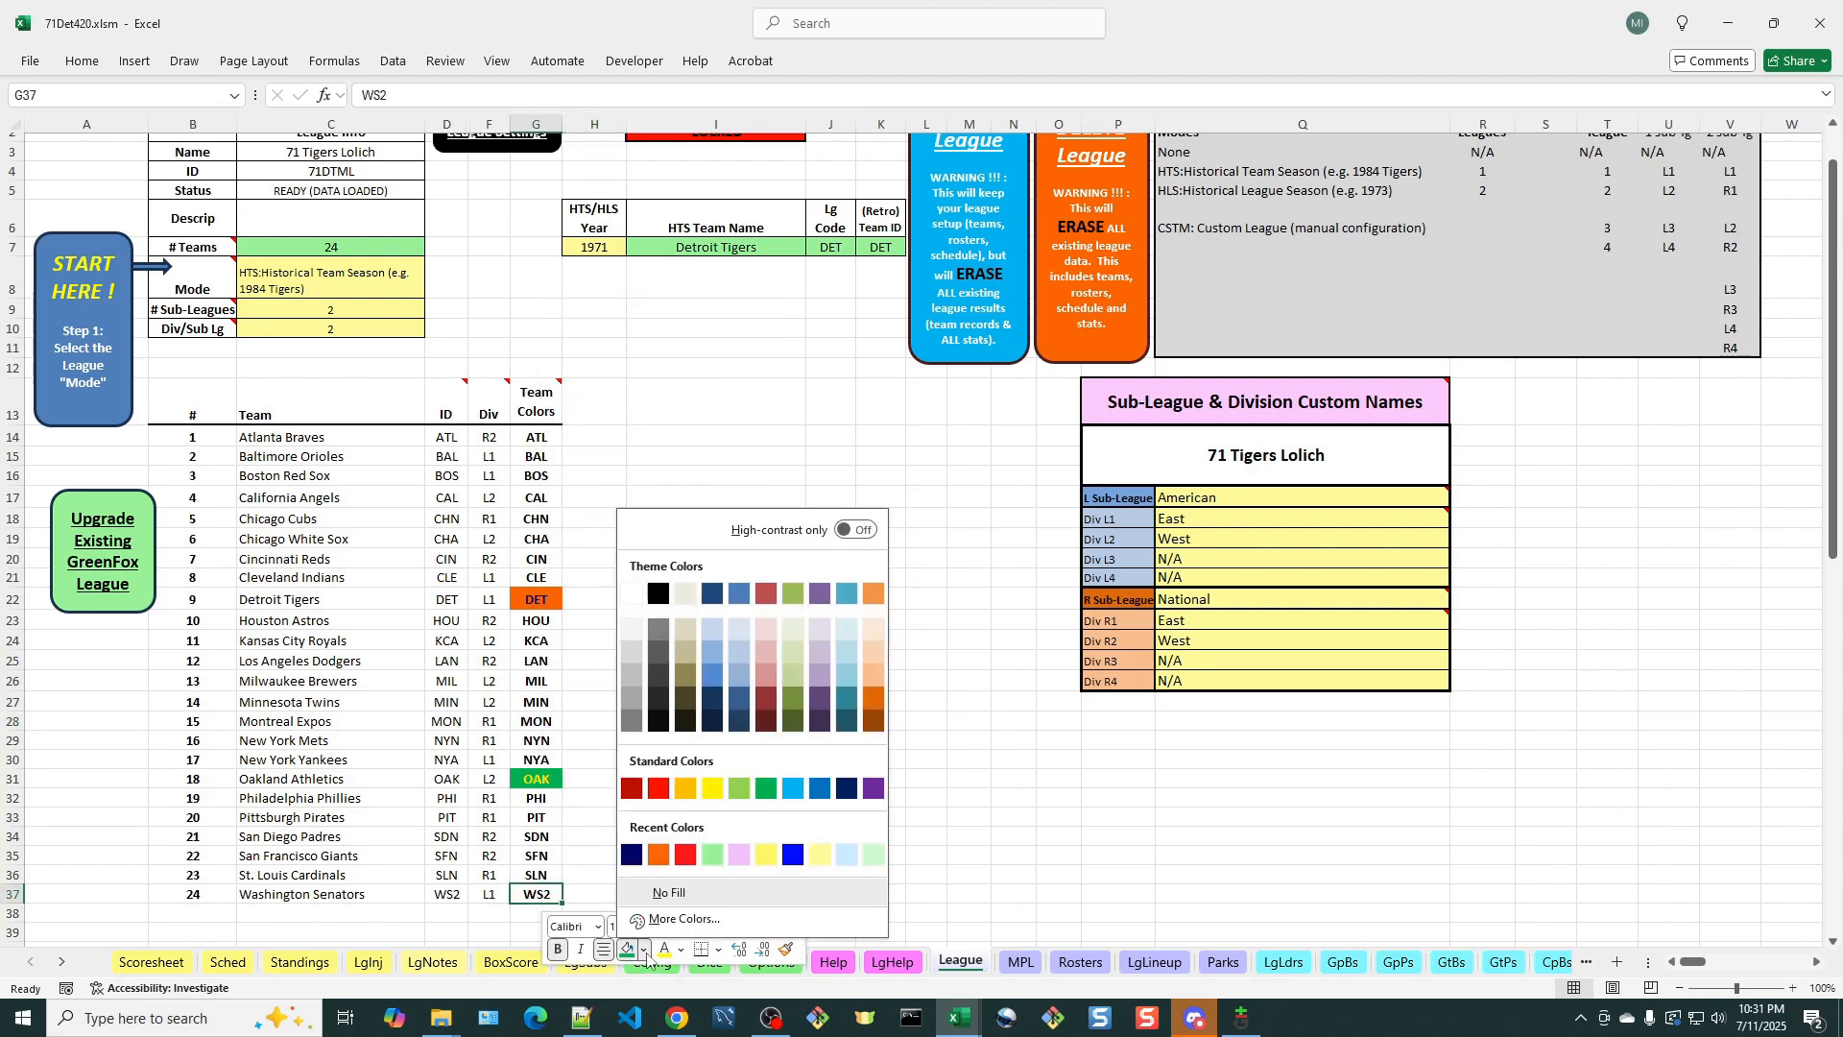
left_click(634, 678)
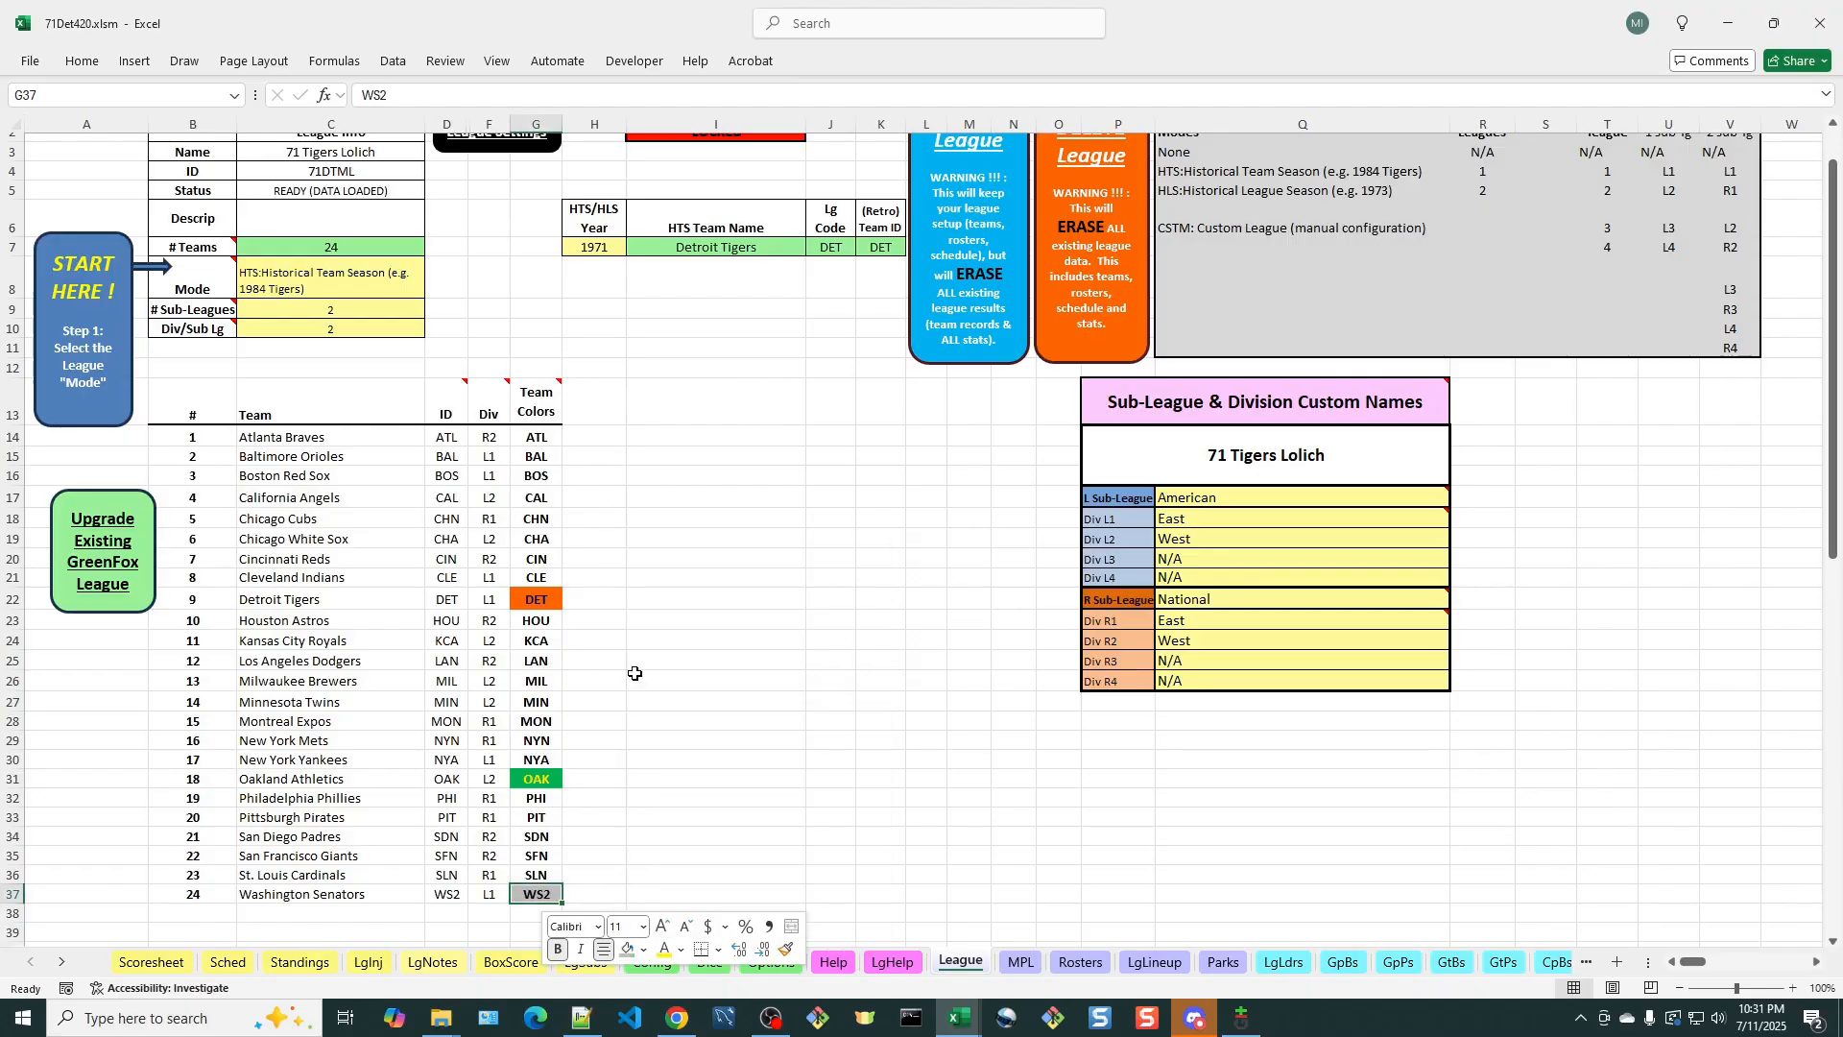
left_click(683, 950)
left_click(697, 822)
left_click(621, 849)
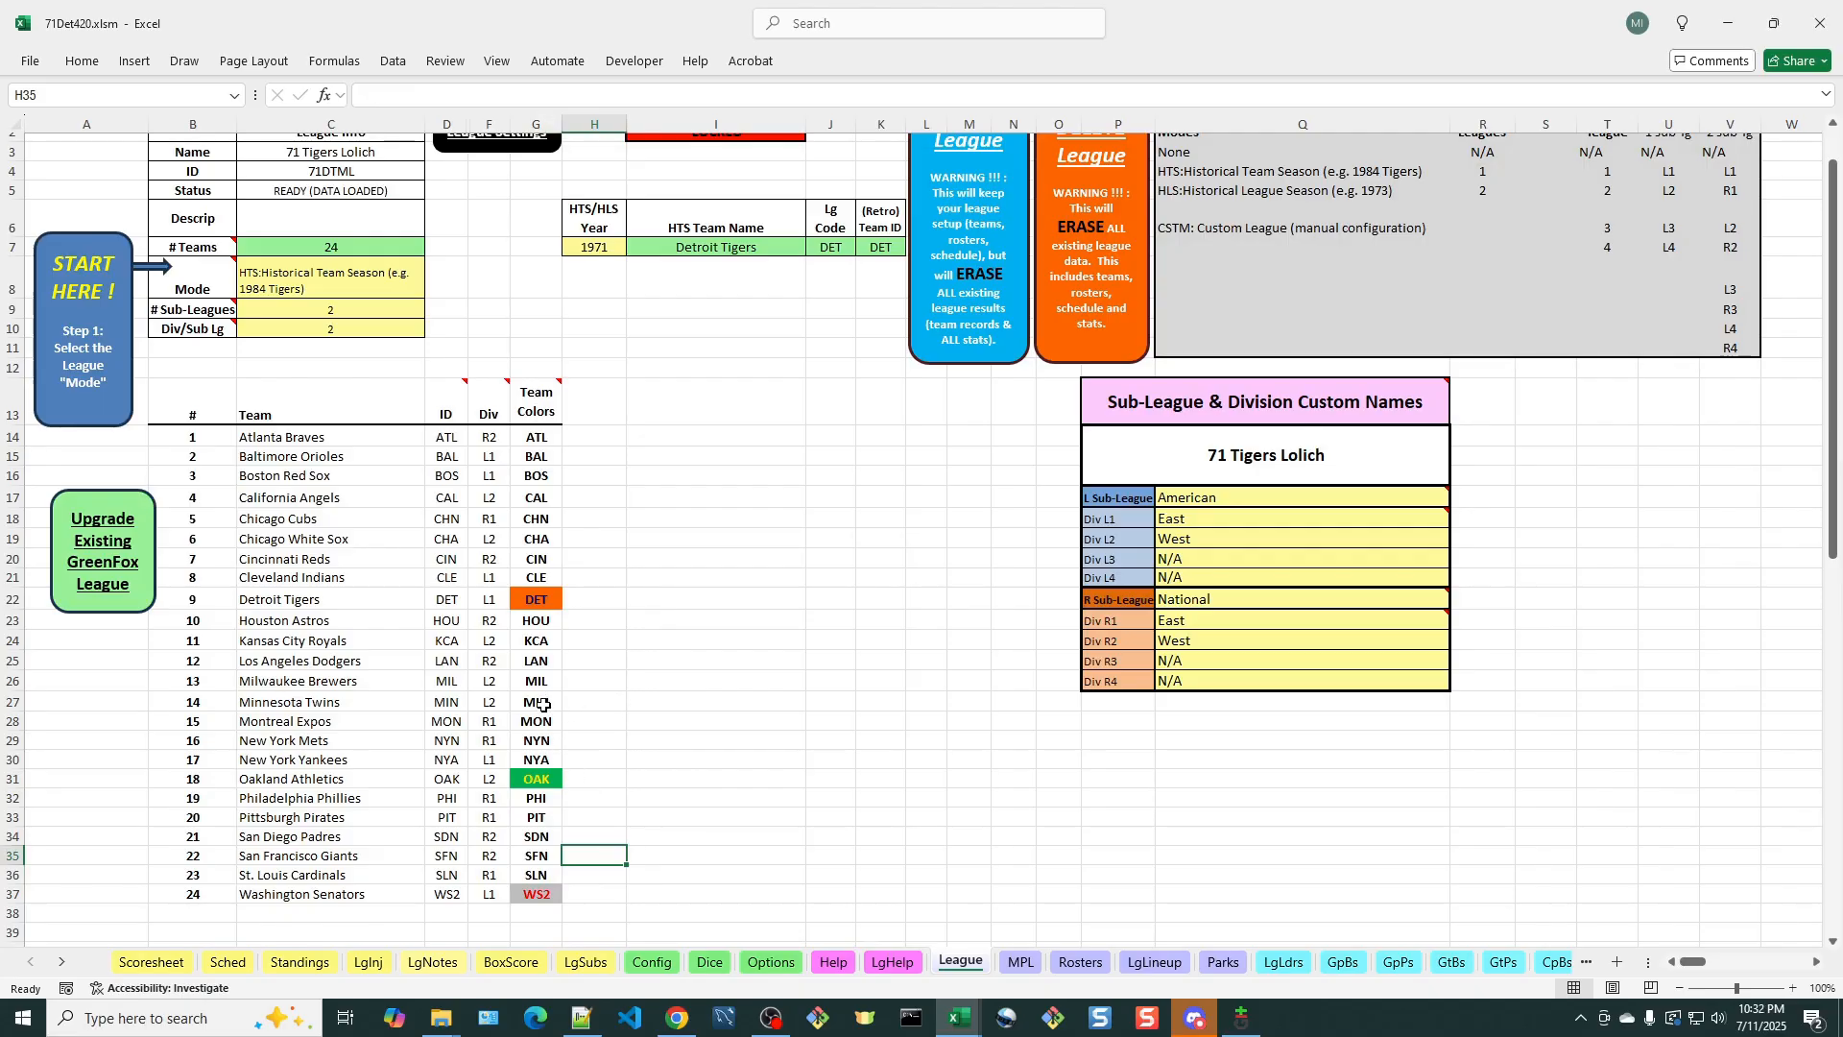
Give the Kansas City Royals team colour cell a light blue fill and the recently used dark navy font colour
right_click(544, 642)
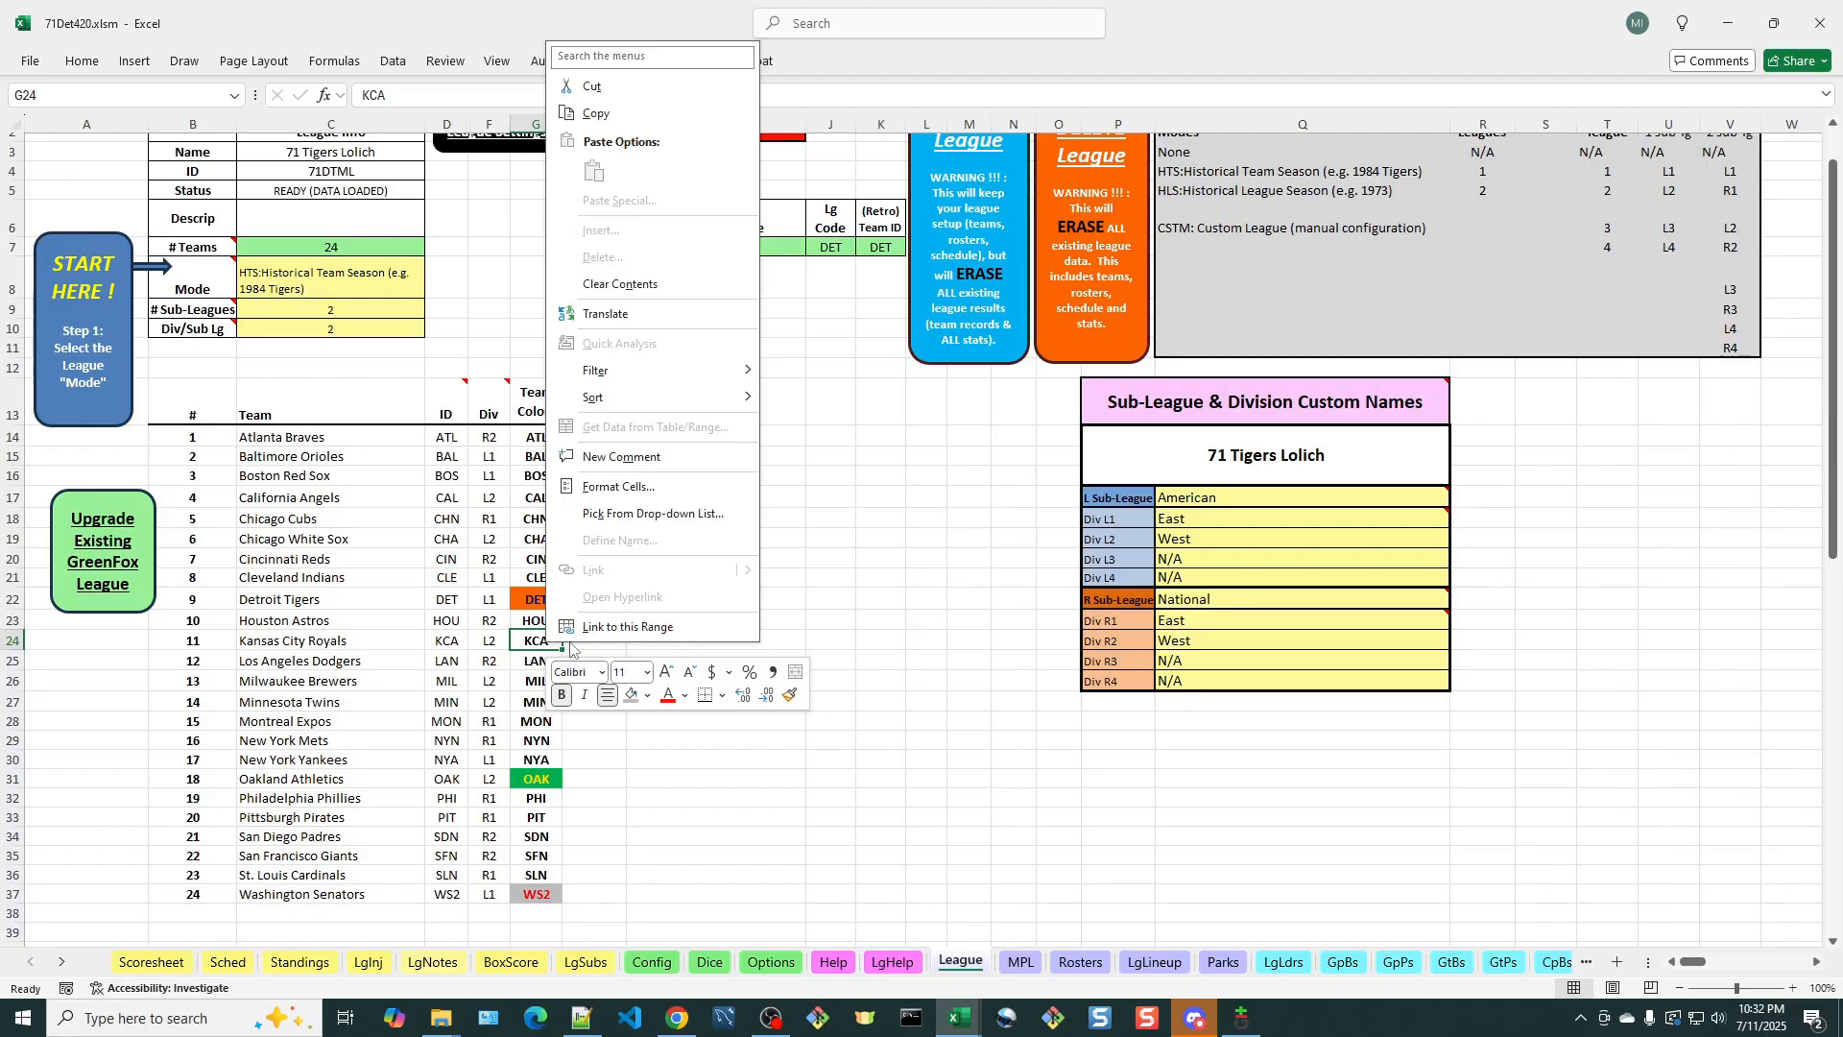
left_click(648, 696)
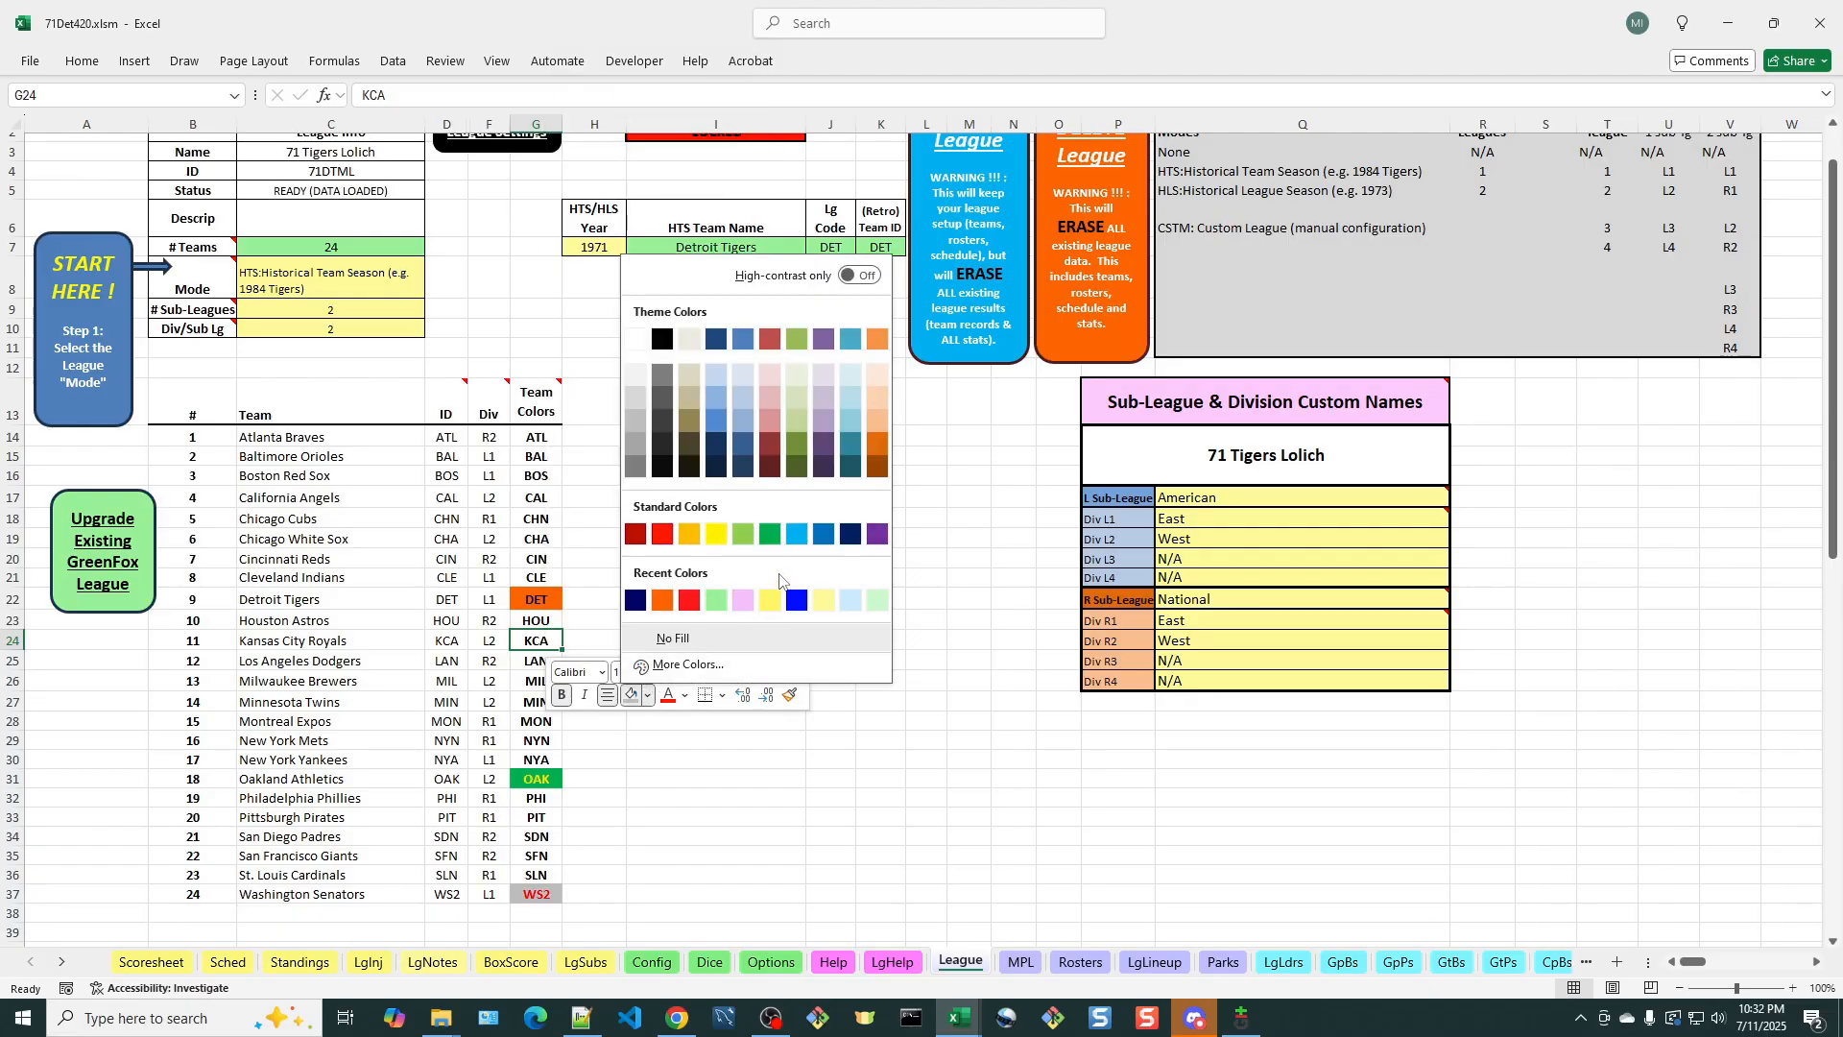
left_click(797, 535)
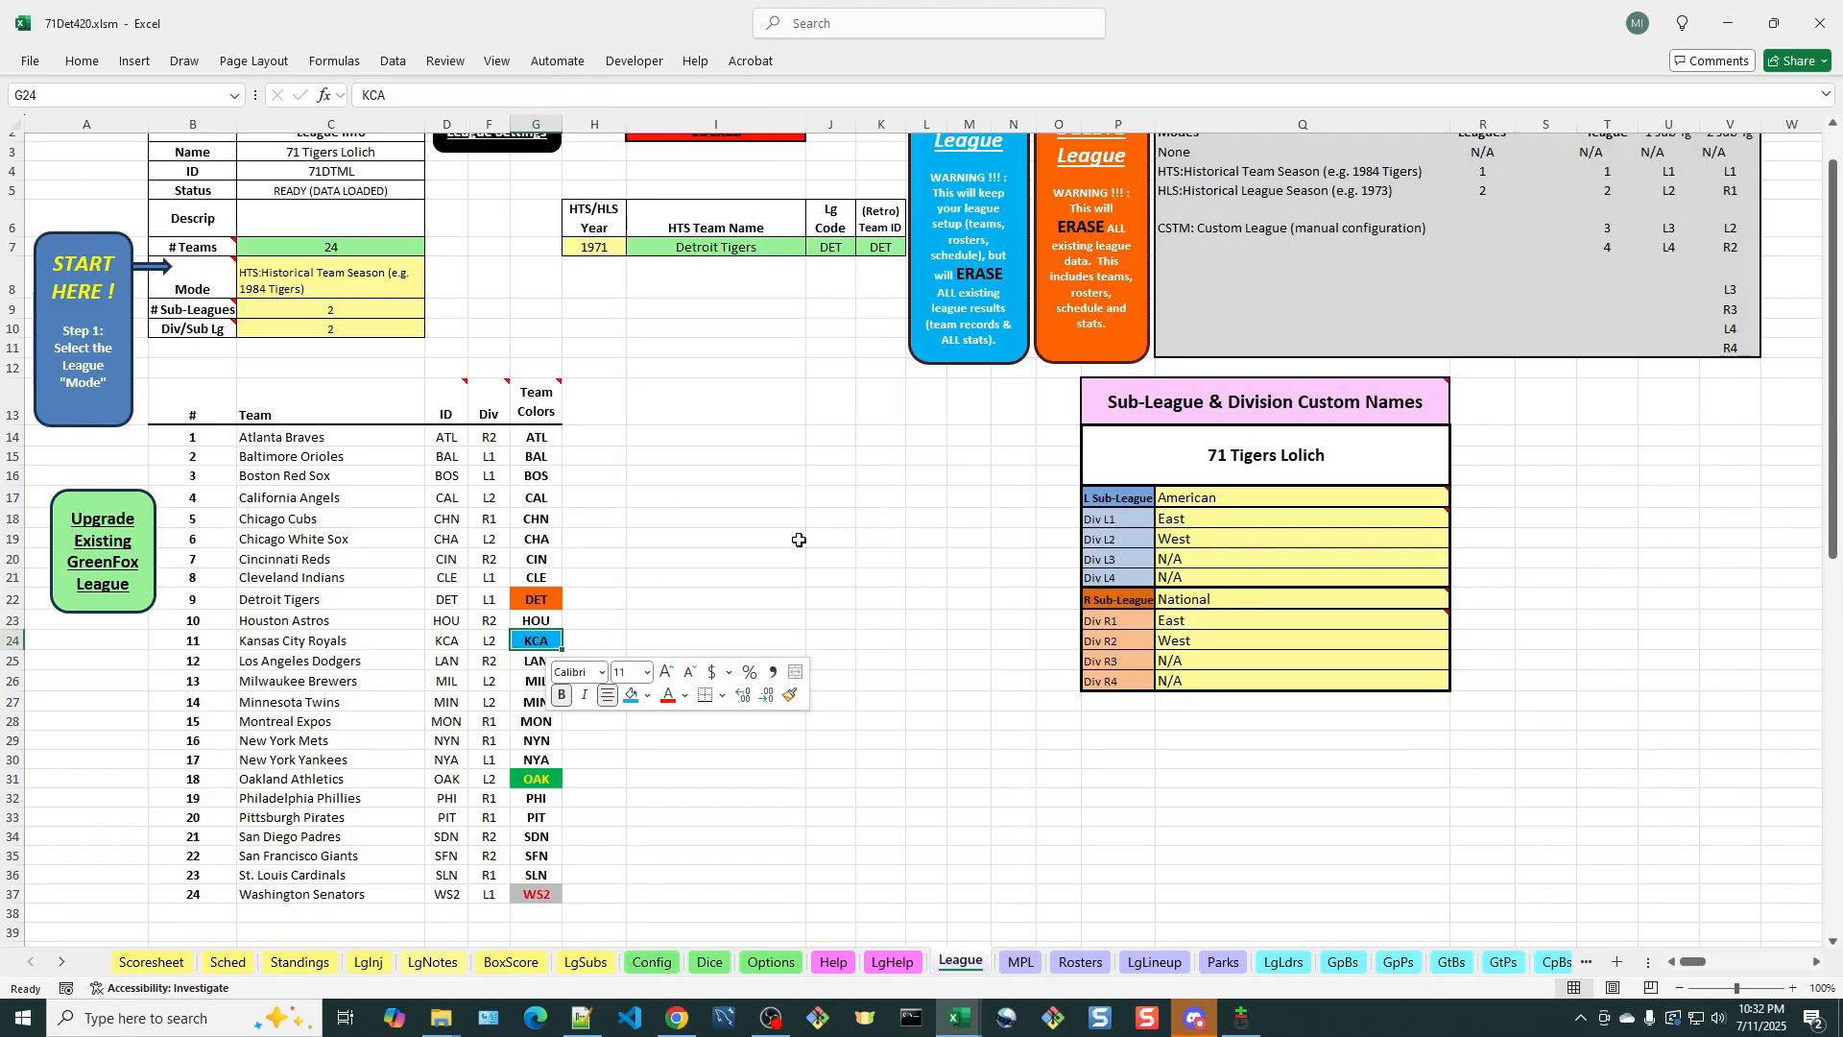
left_click(685, 700)
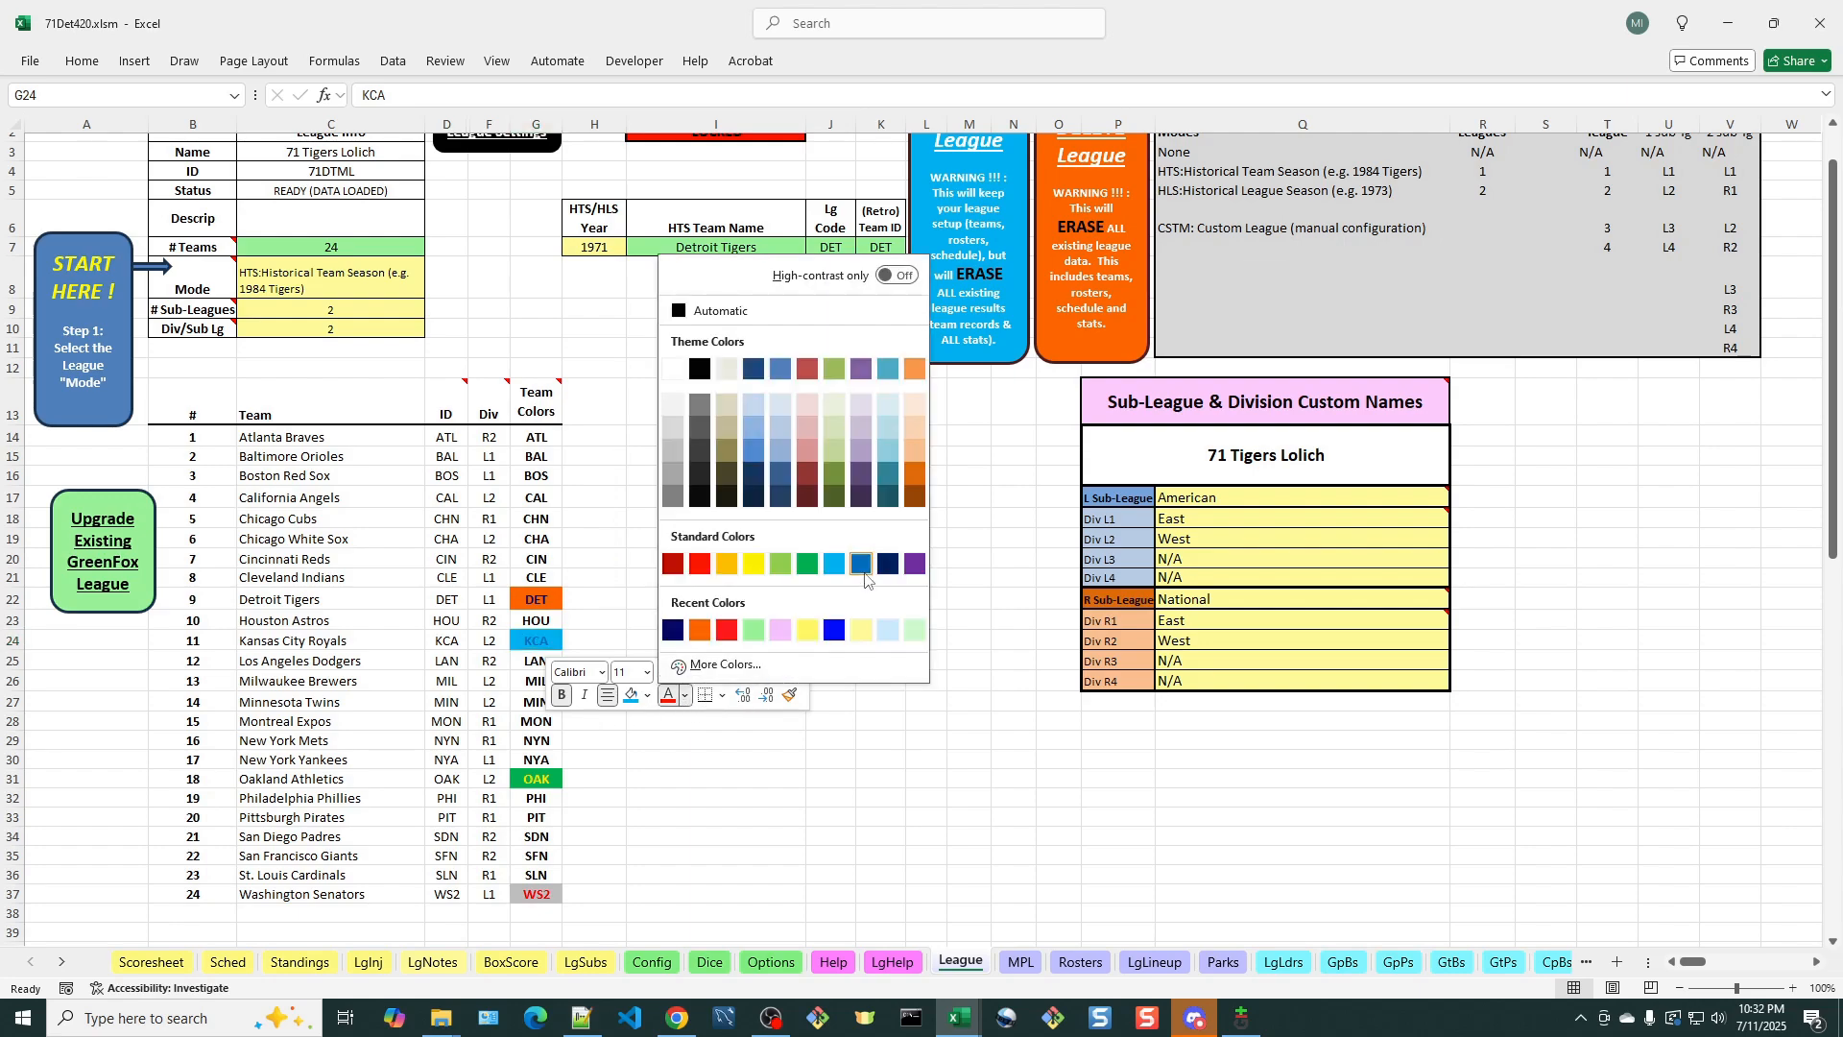
left_click(674, 630)
left_click(662, 759)
left_click(639, 796)
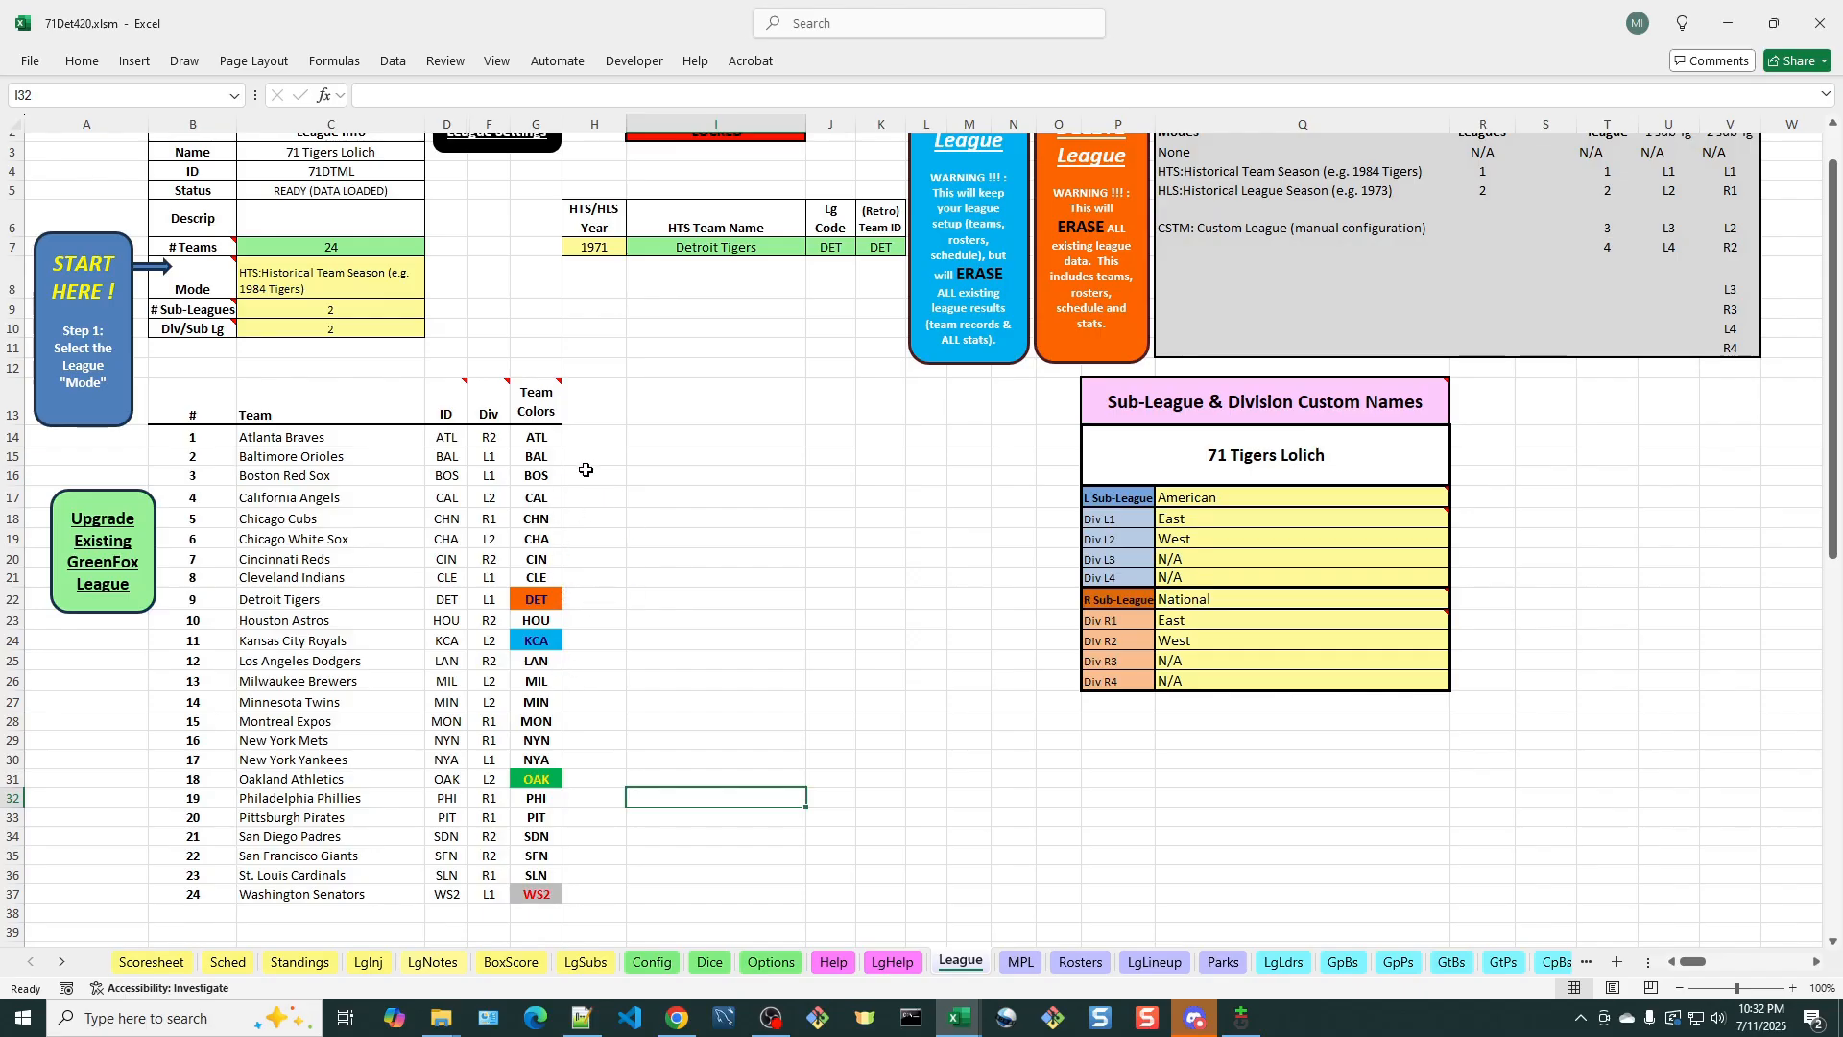
Give the Baltimore Orioles team colour cell a black fill and the recently used orange font colour, and save the workbook
left_click(544, 458)
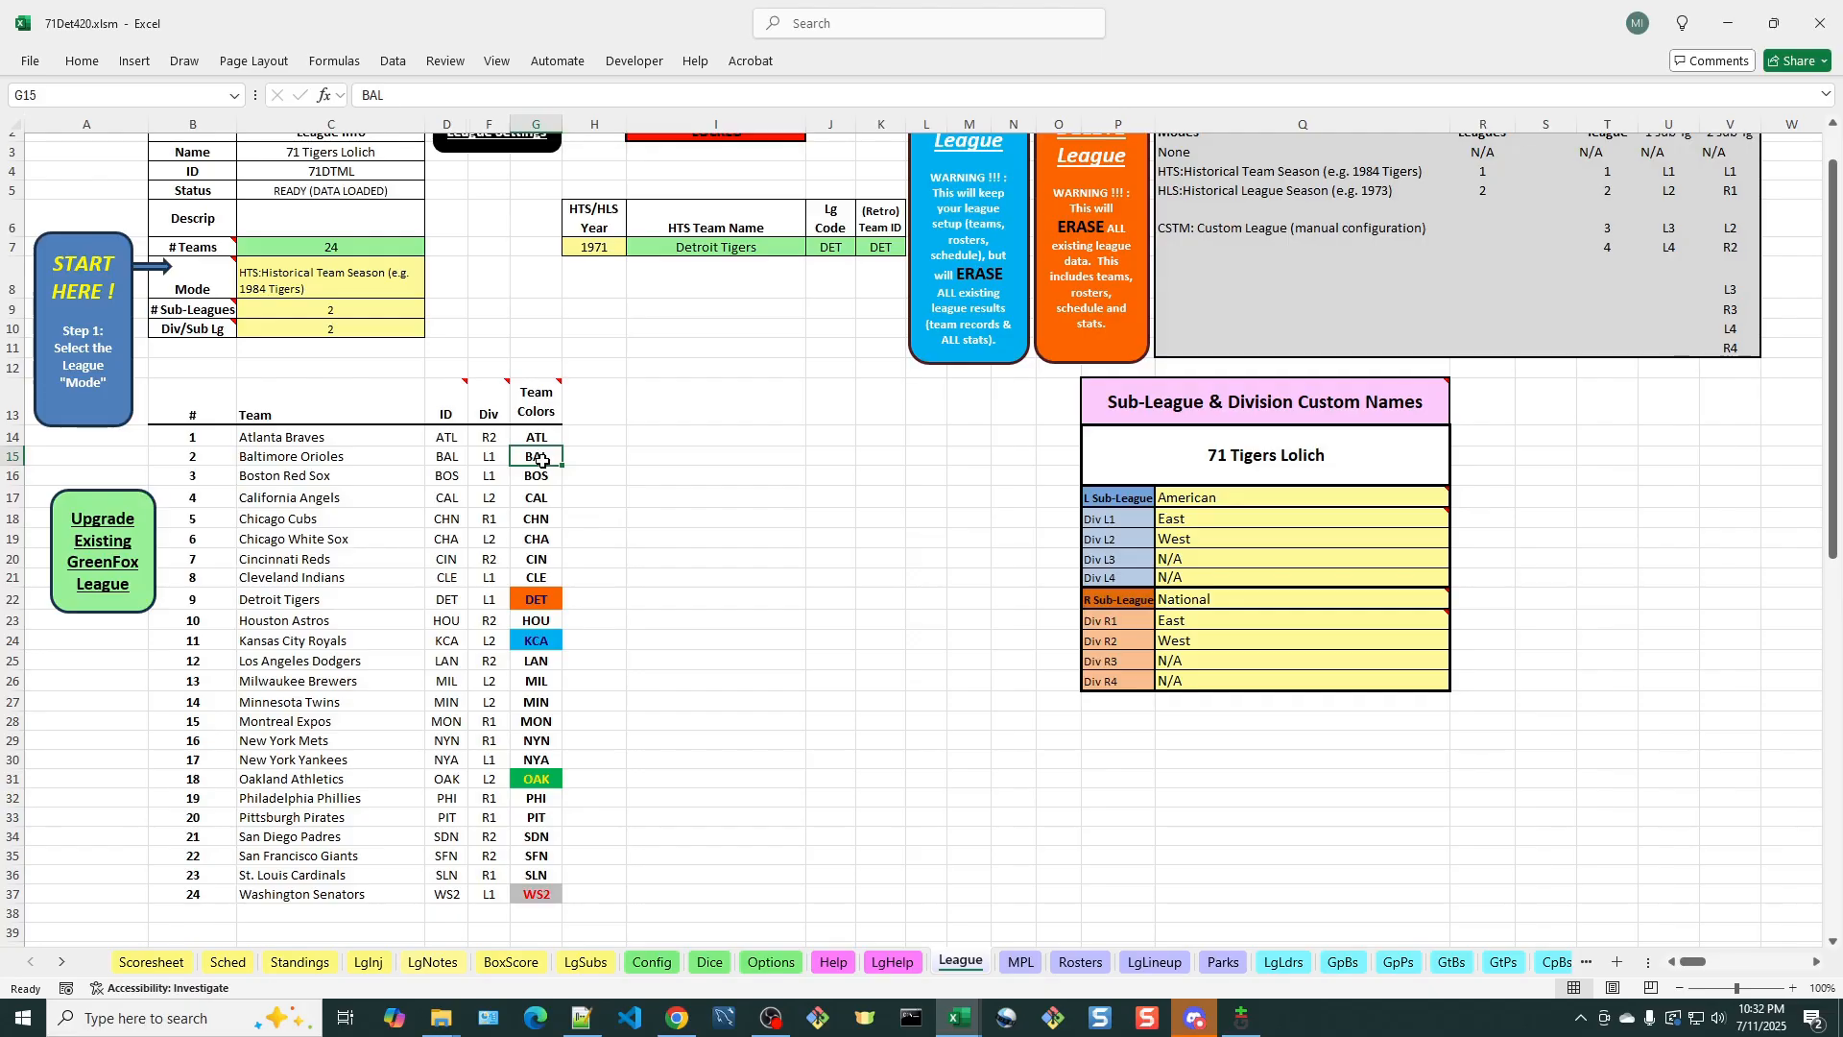
left_click(83, 61)
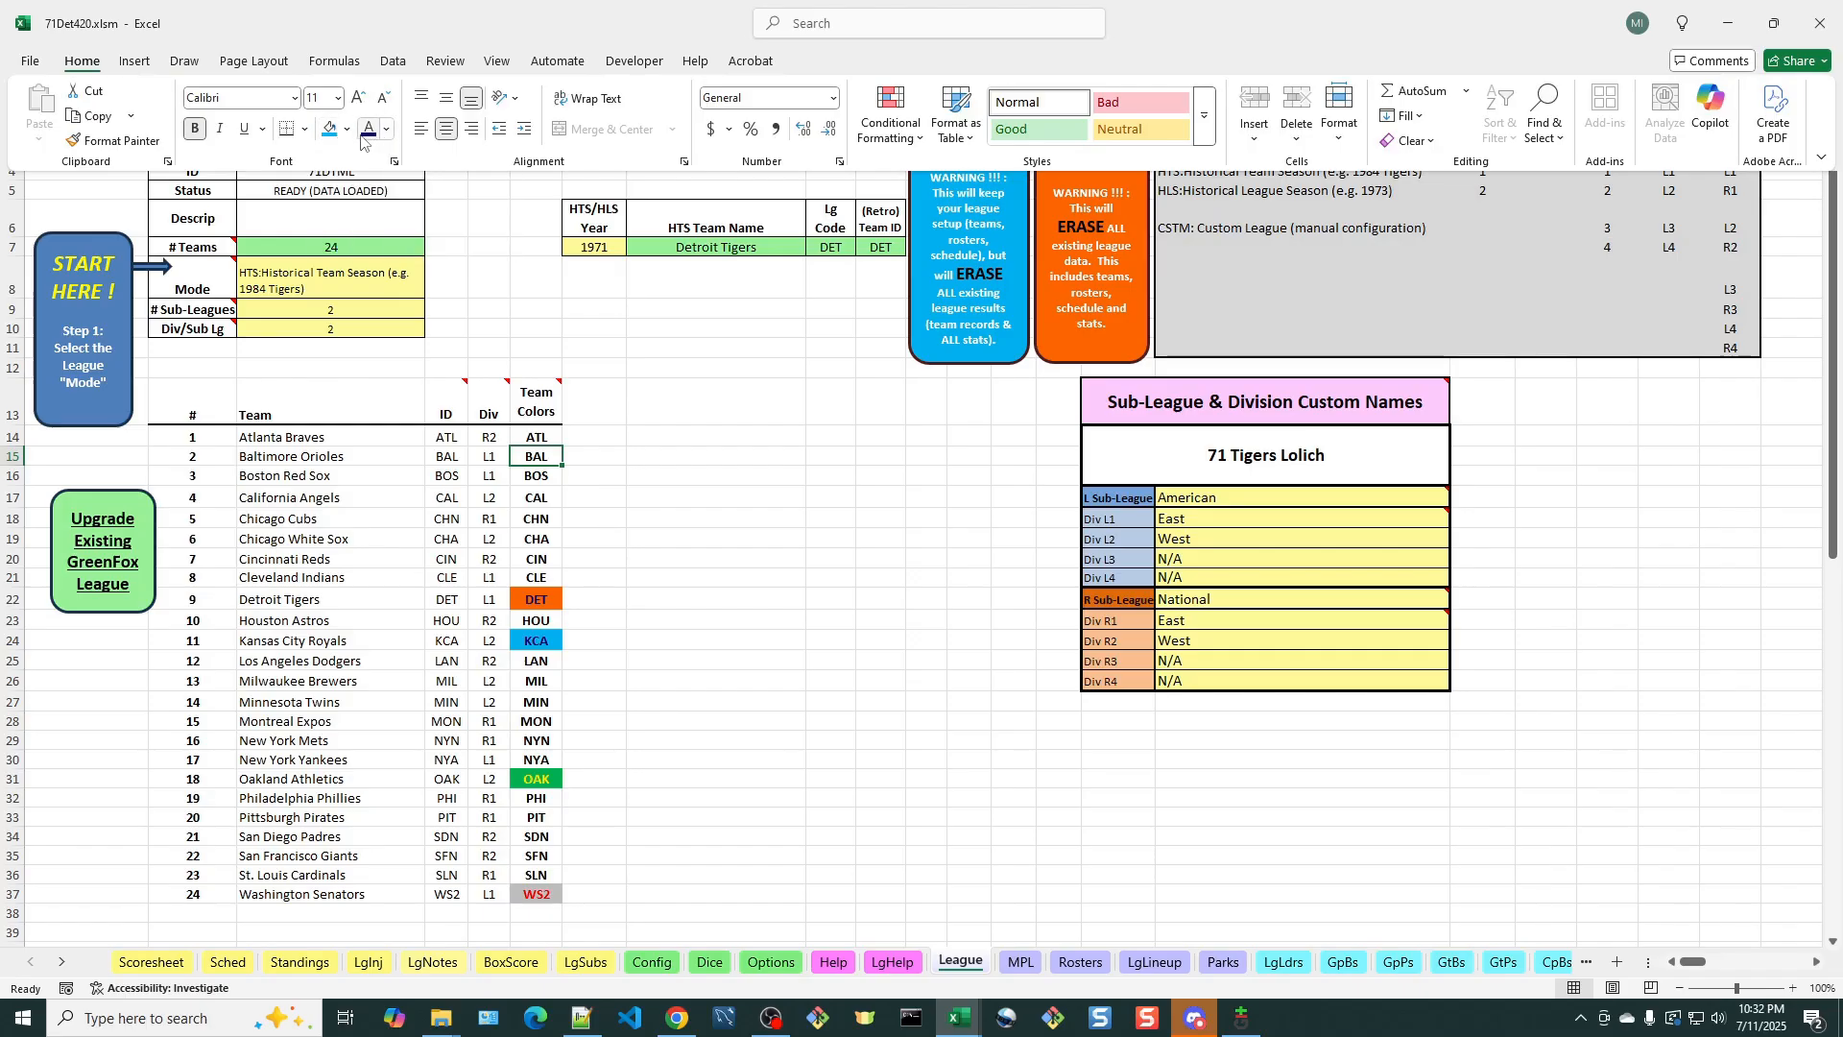
left_click(347, 130)
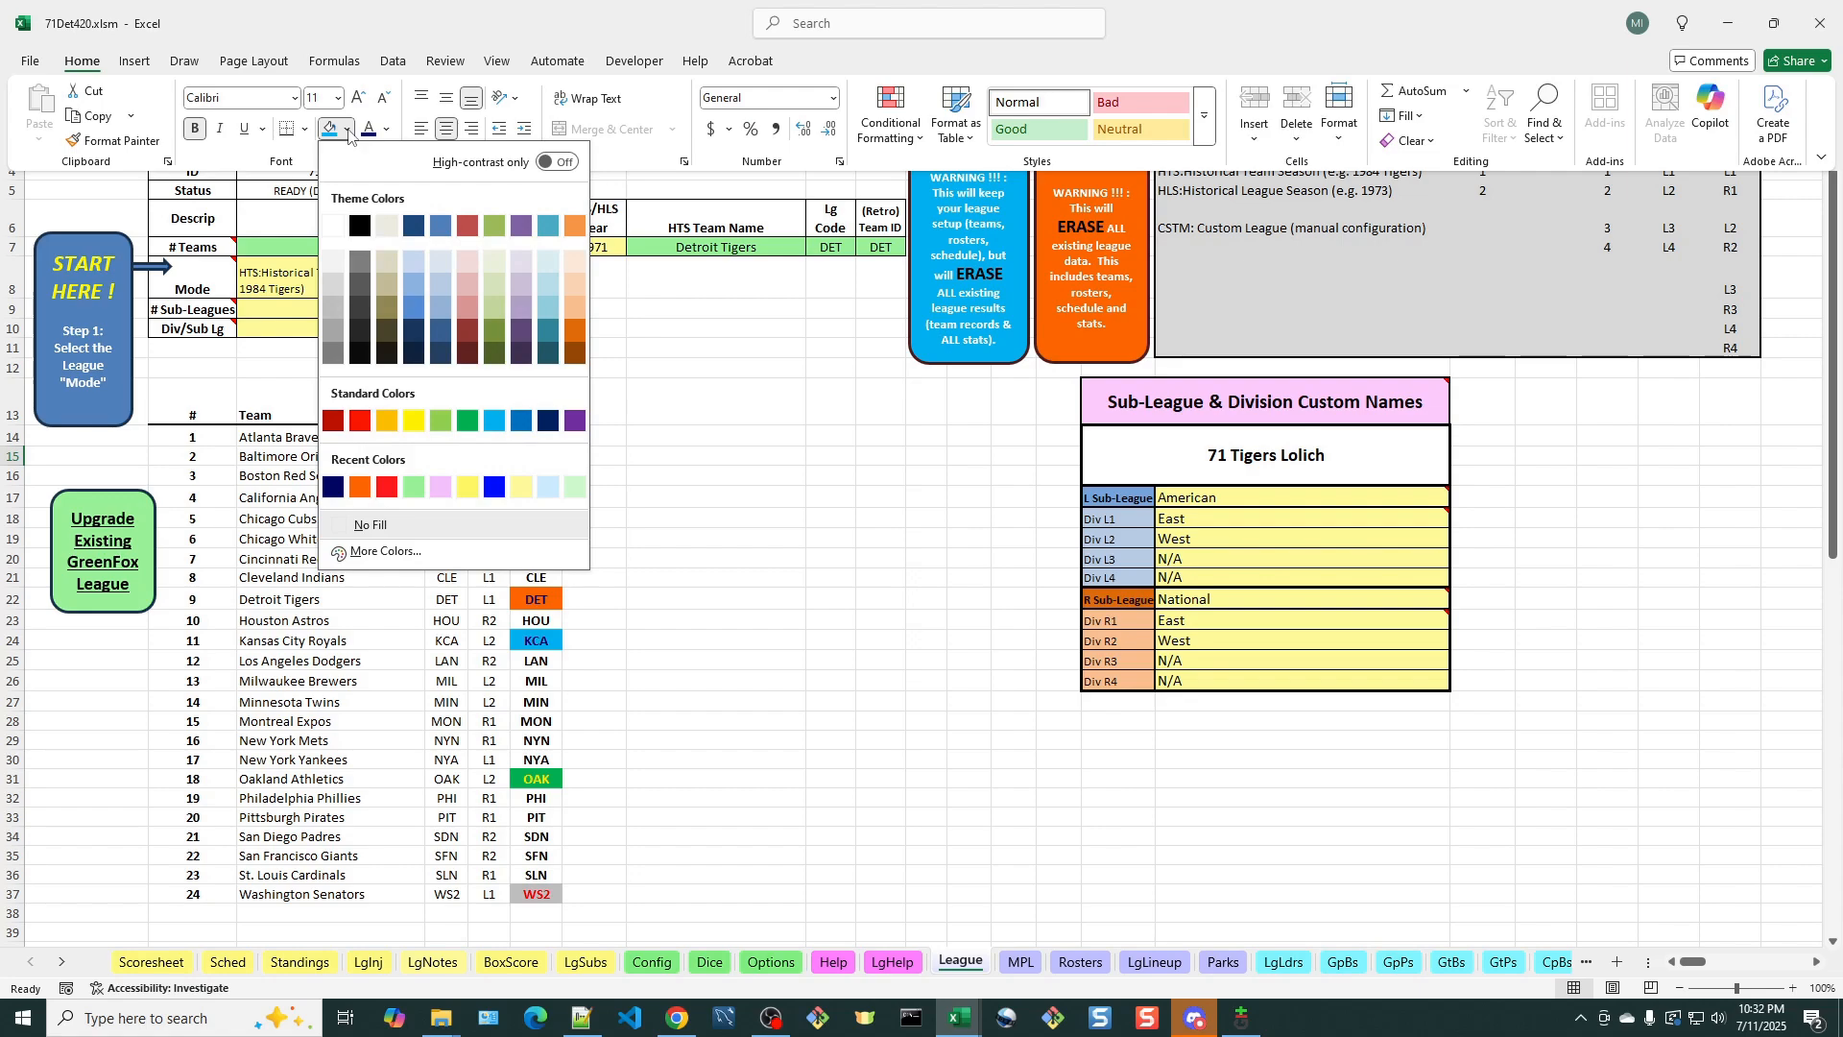
left_click(359, 227)
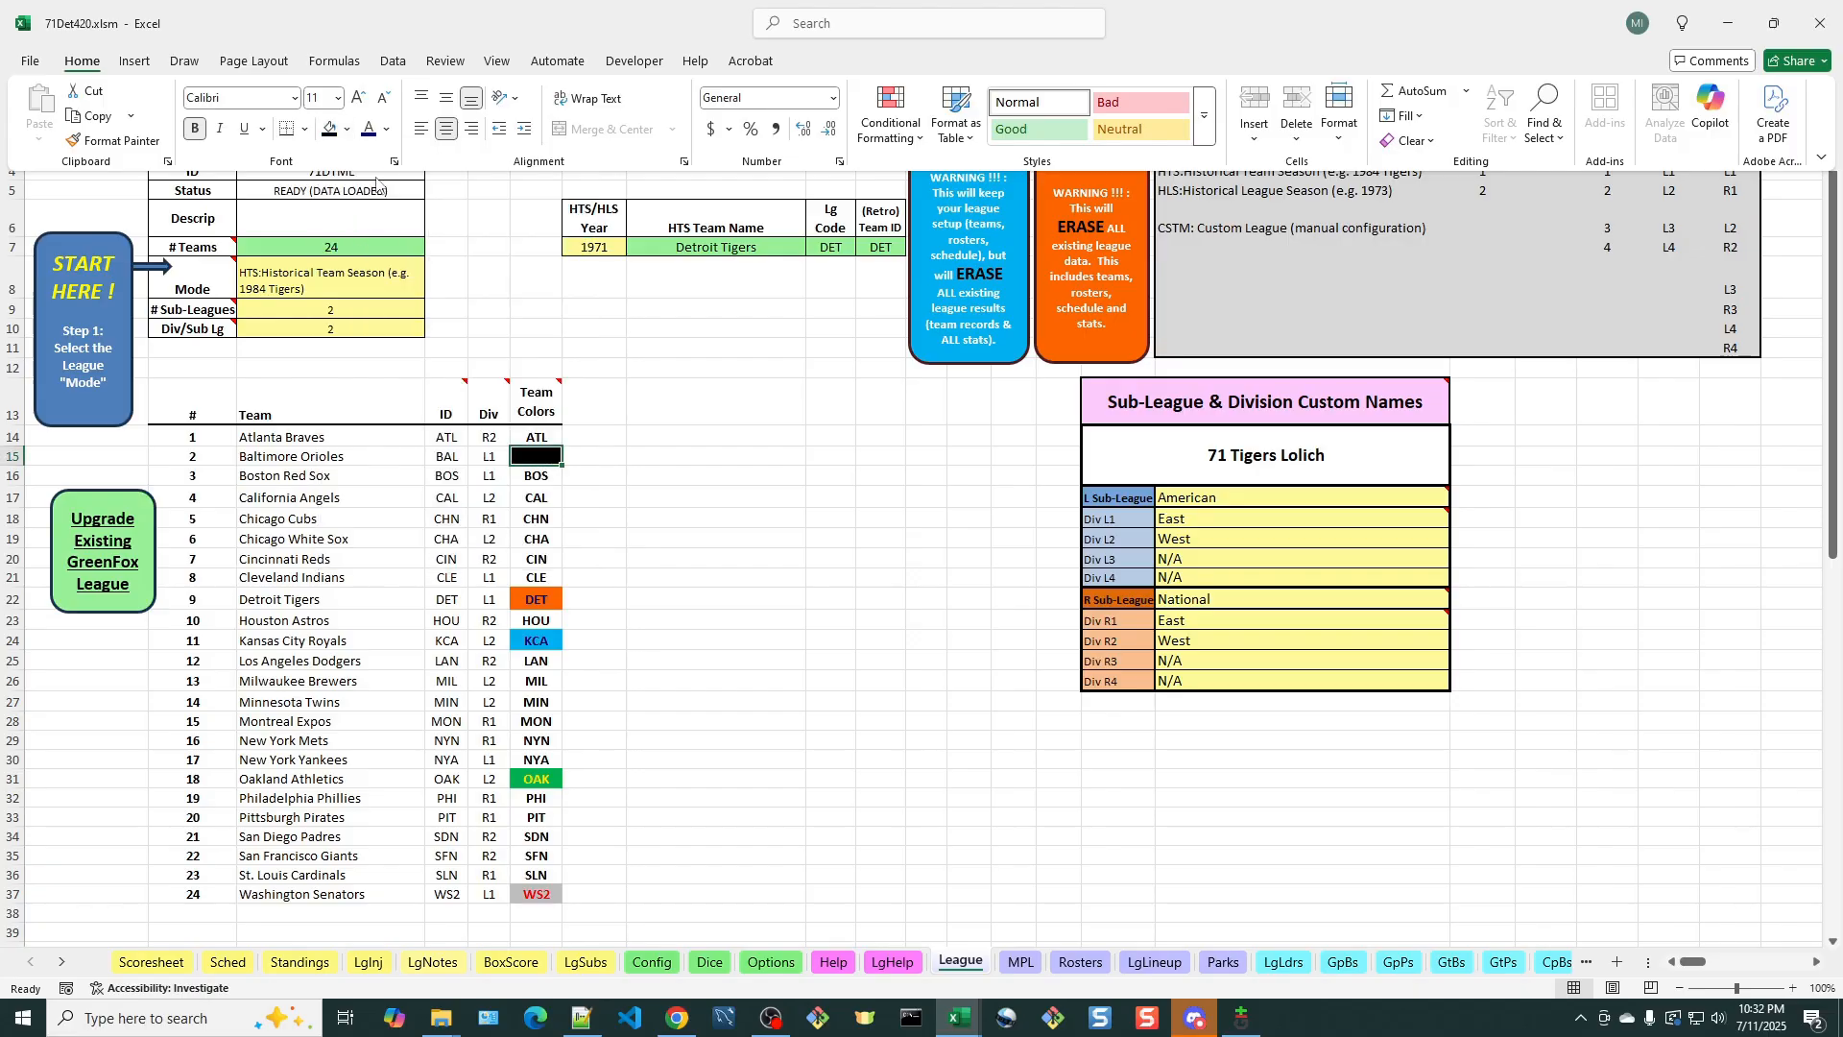
left_click(386, 130)
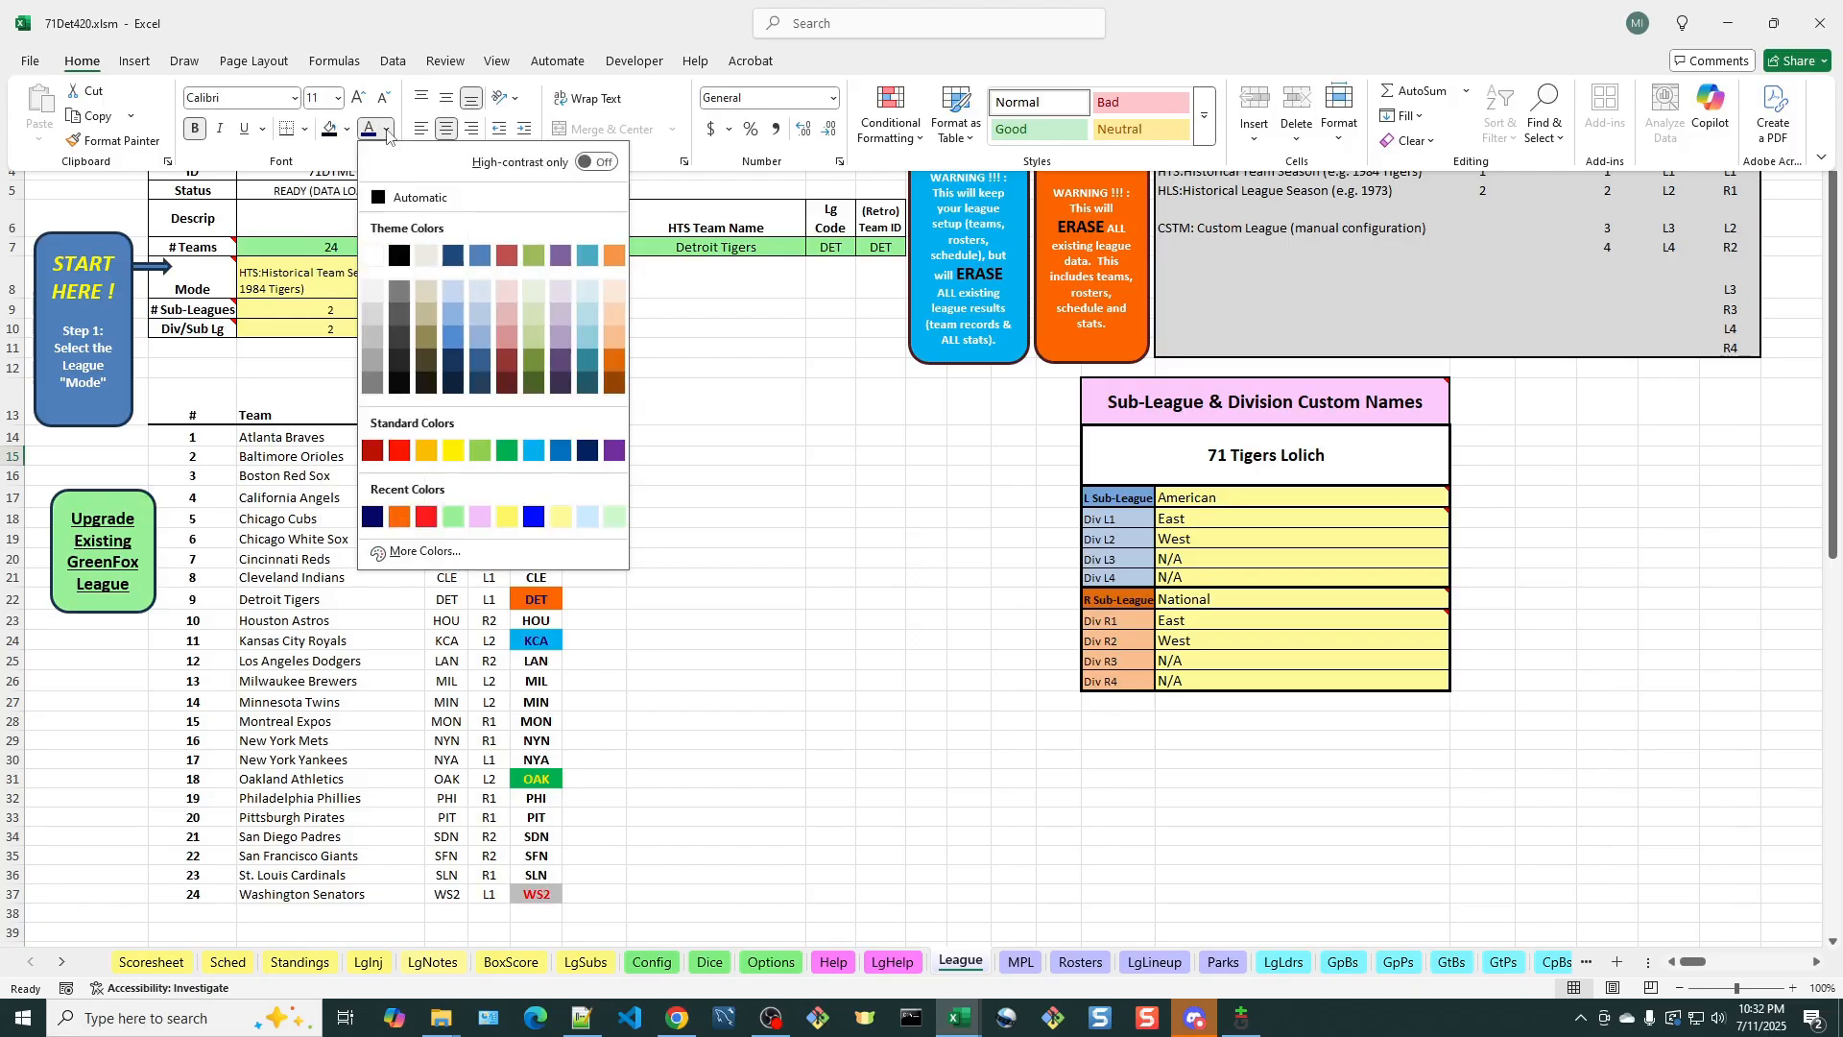
left_click(400, 518)
key("ctrl+F1")
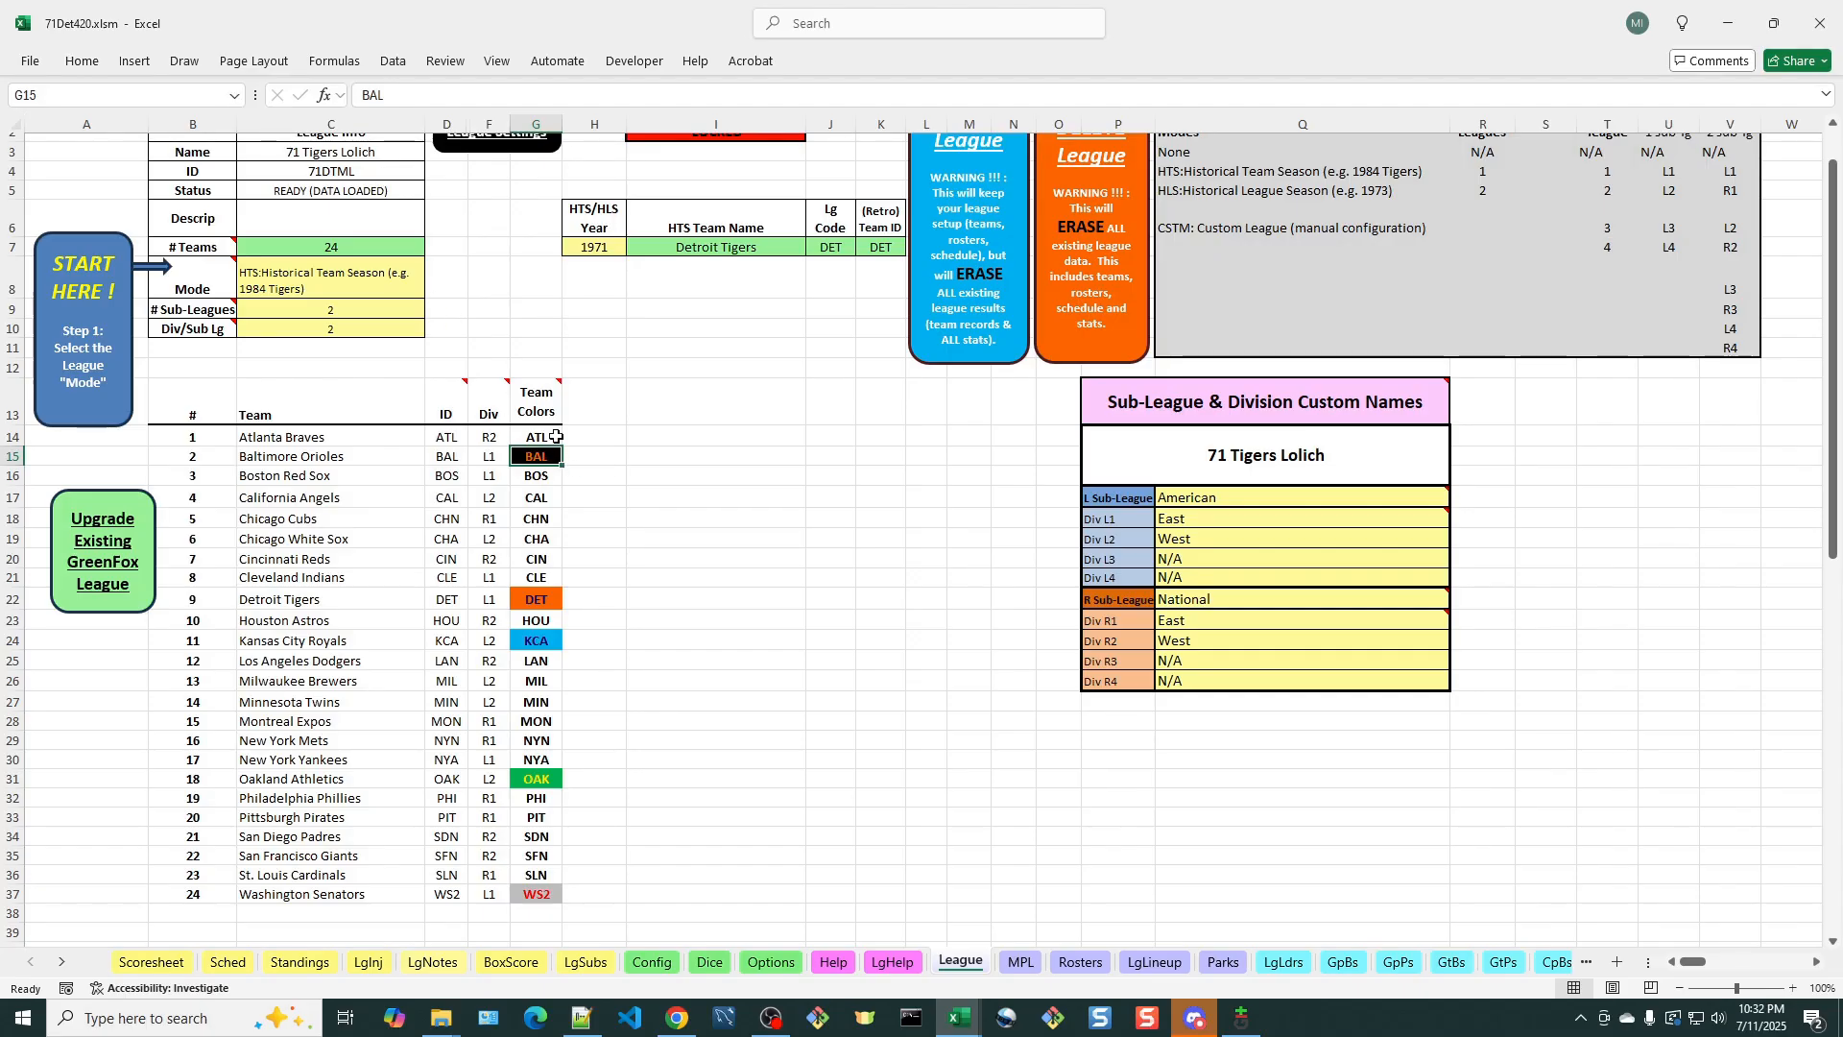
left_click(580, 463)
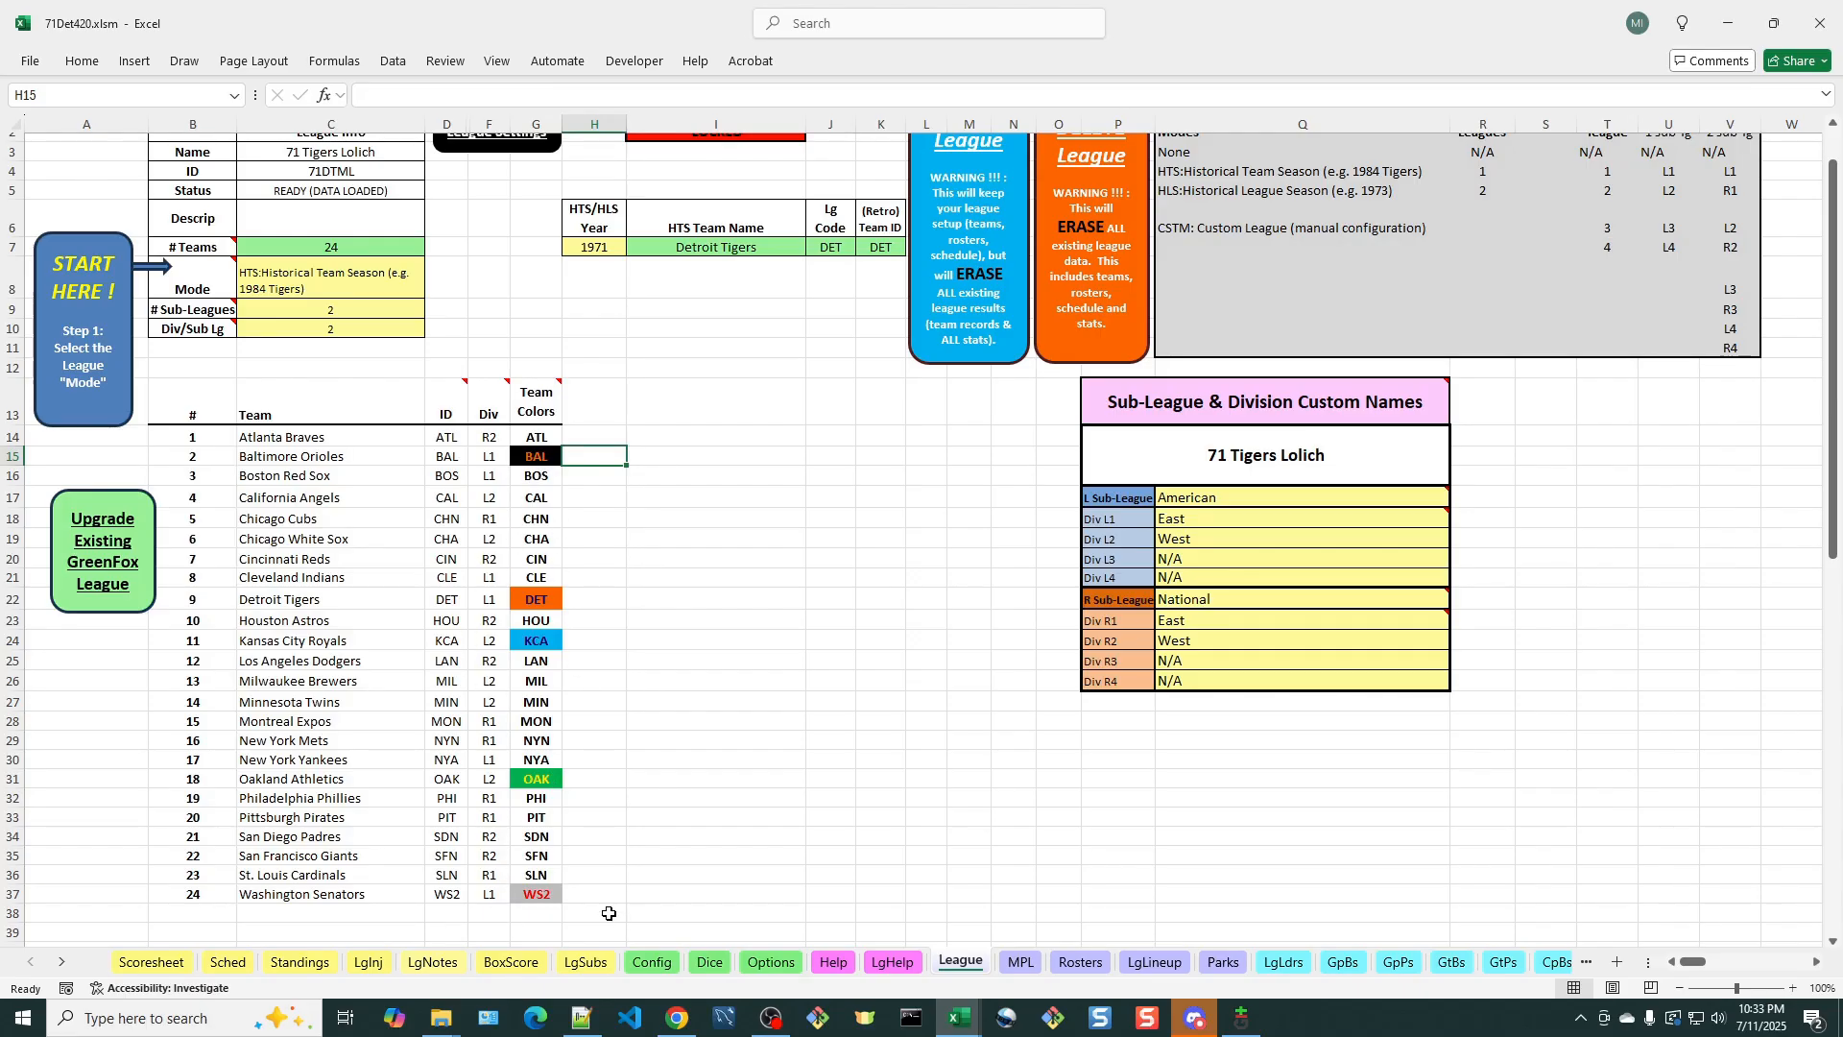
left_click(30, 60)
left_click(48, 284)
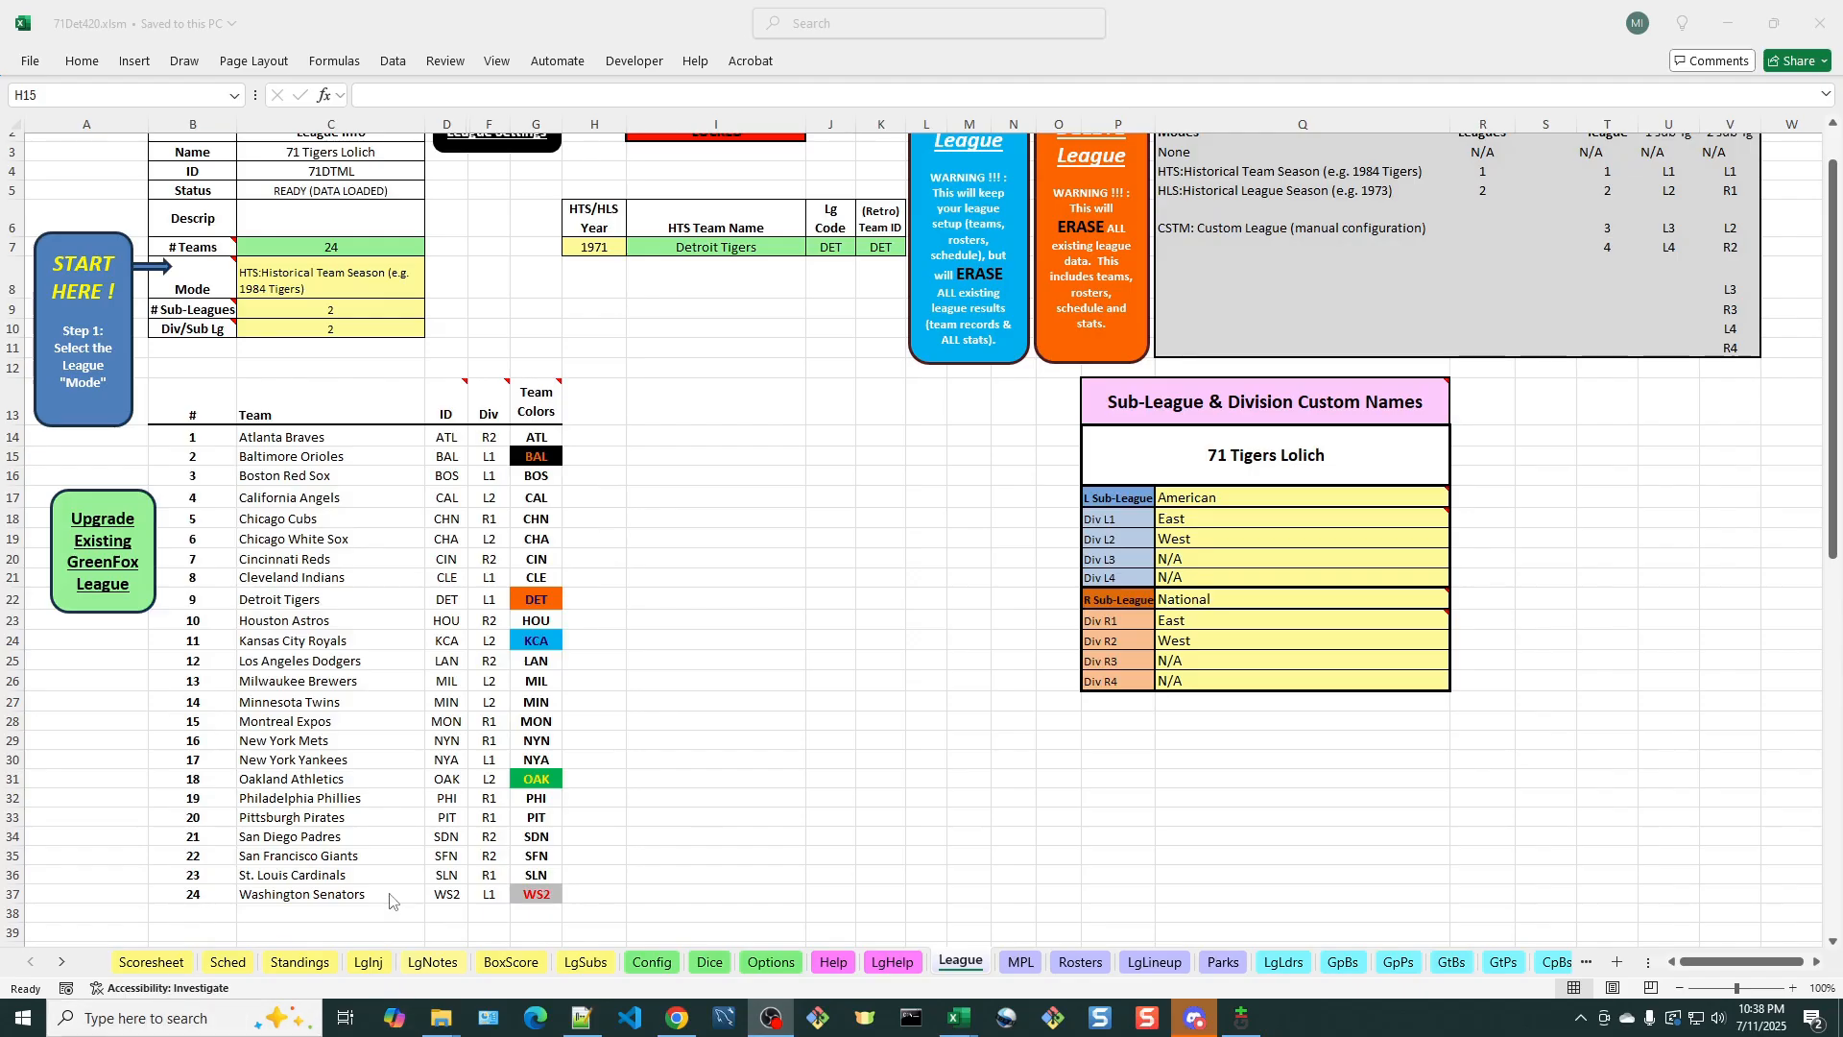
From the Scoresheet's Game ID cell, load the Washington Senators at Detroit Tigers game 0804:WS2:DET:0 from the schedule
left_click(152, 974)
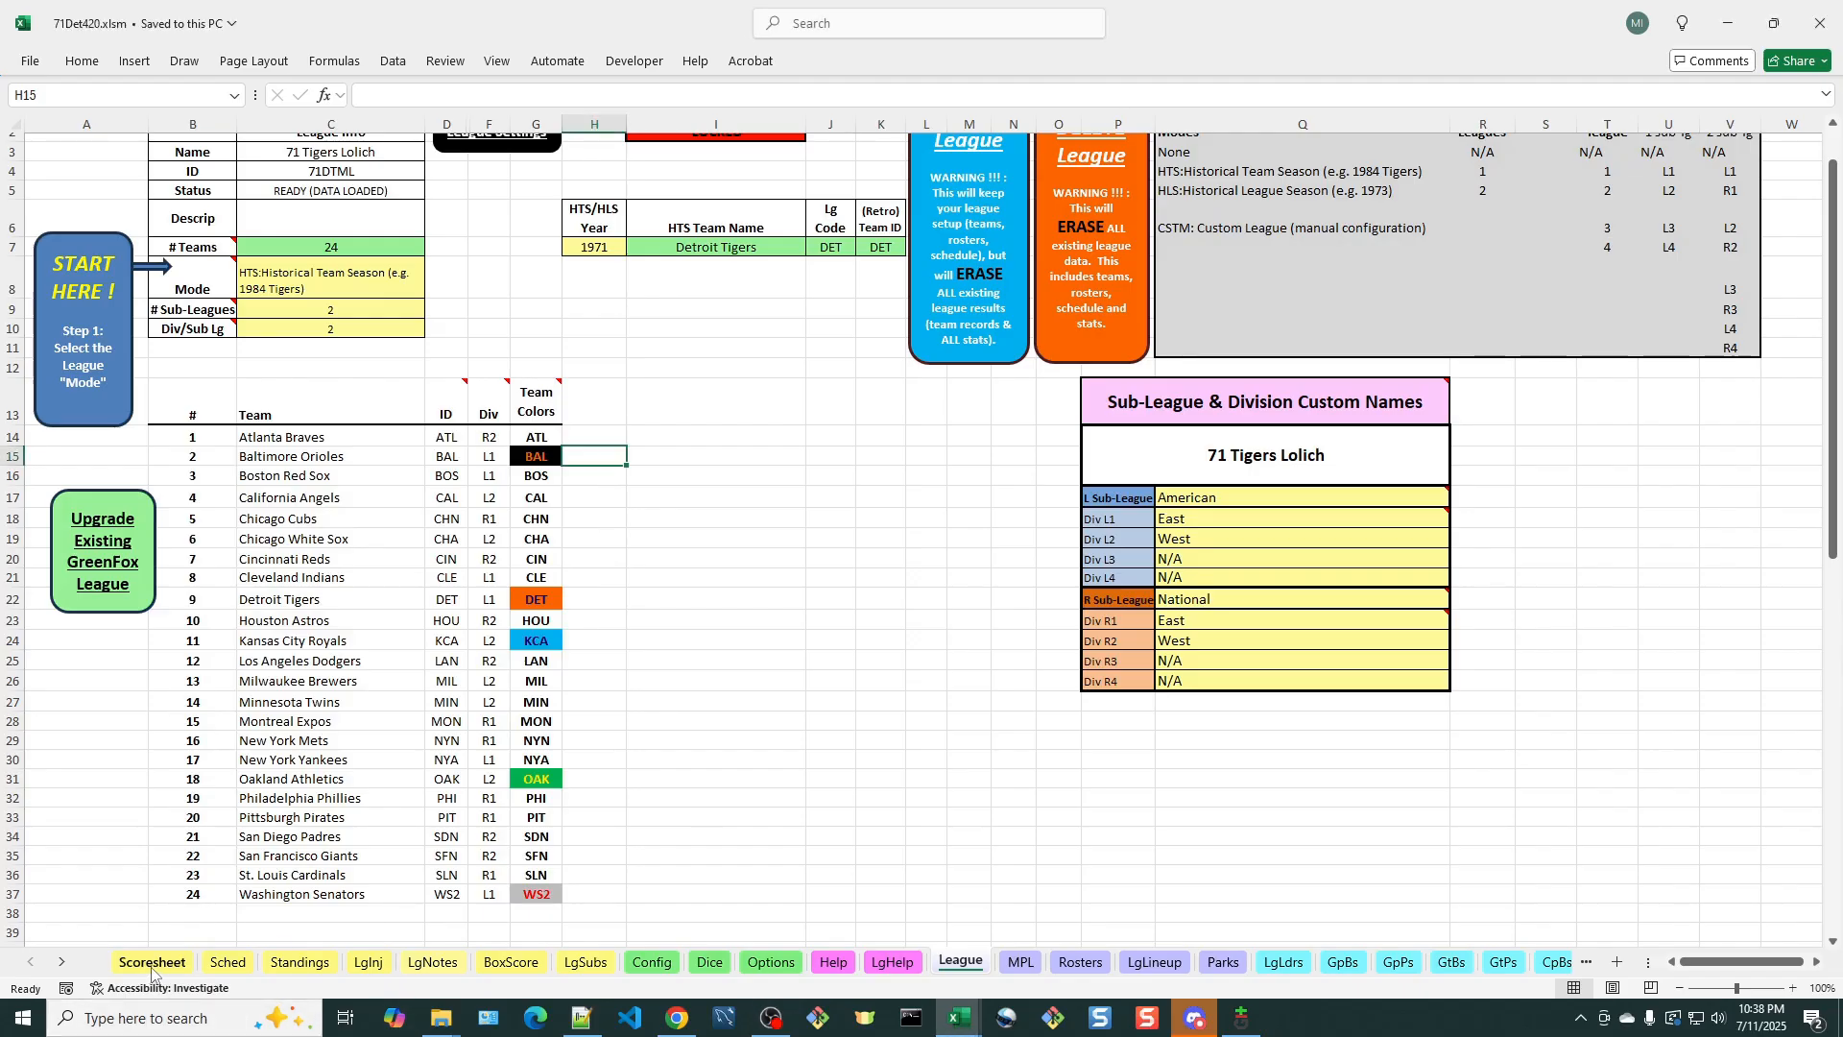
left_click(152, 969)
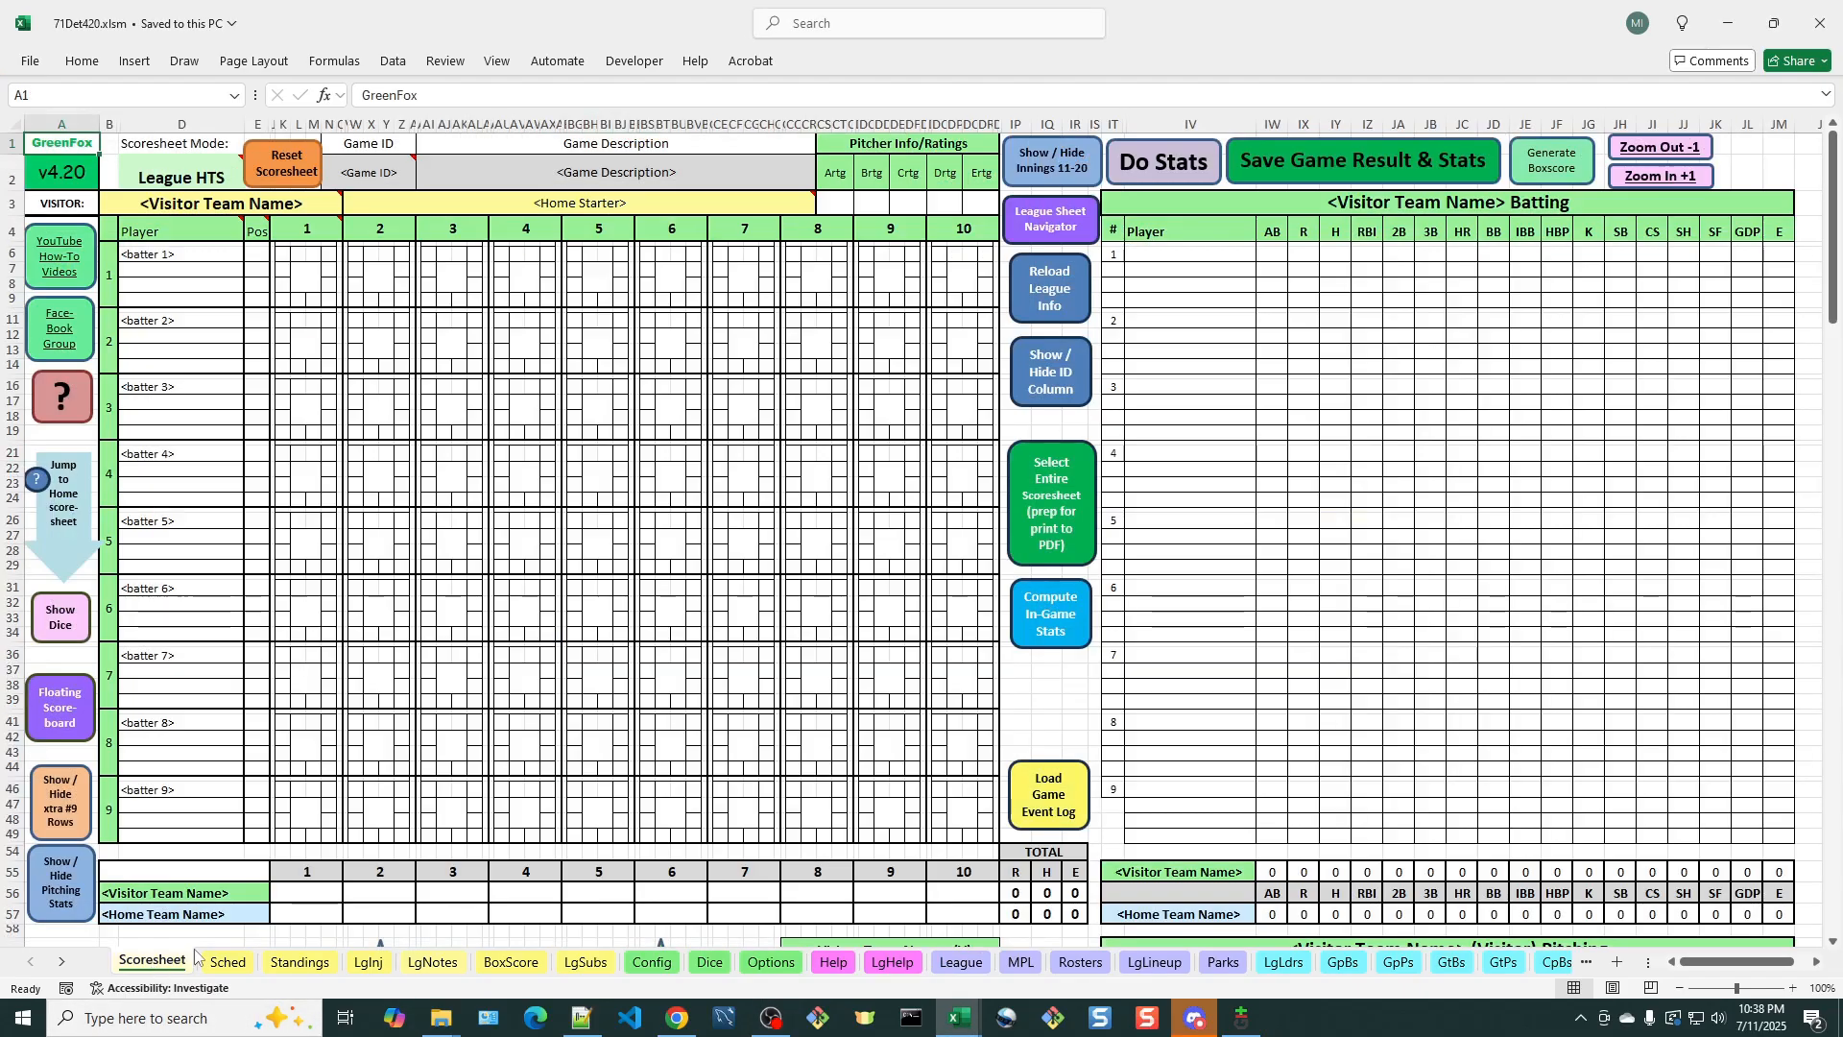
left_click(364, 172)
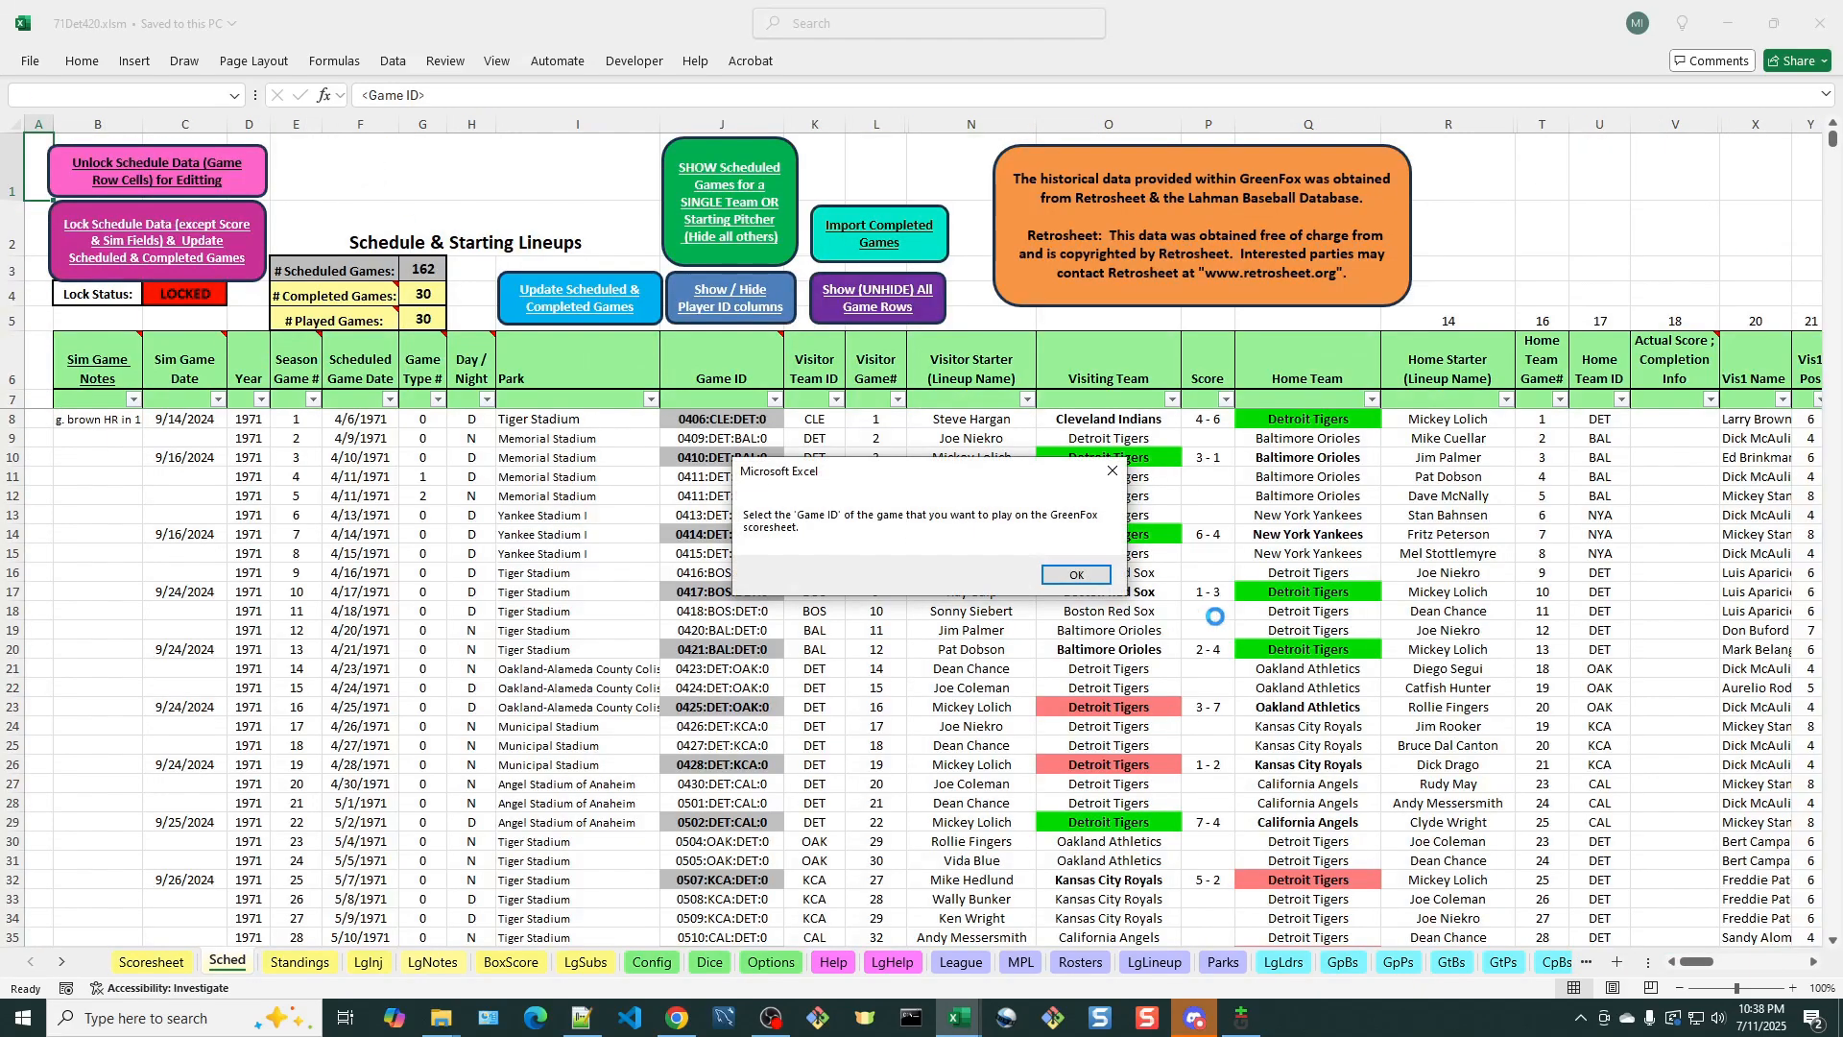
left_click(1076, 574)
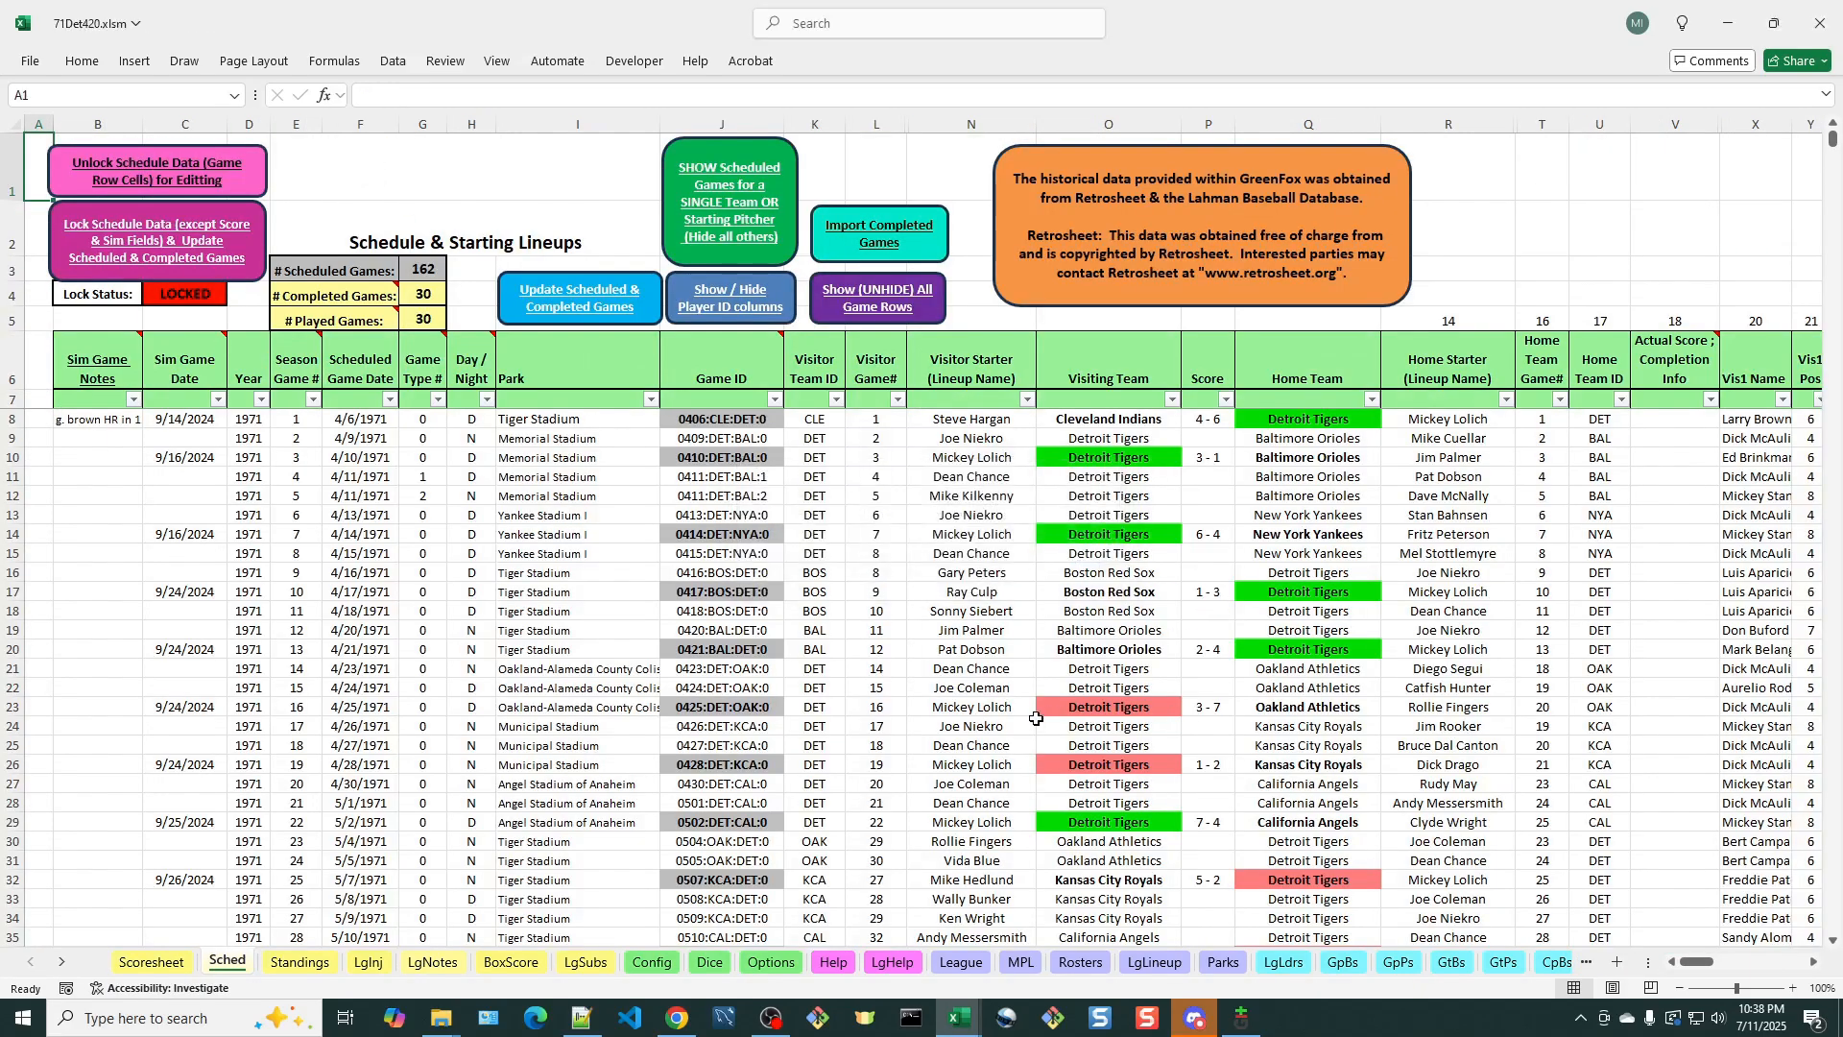
scroll(1036, 718, "down", 20)
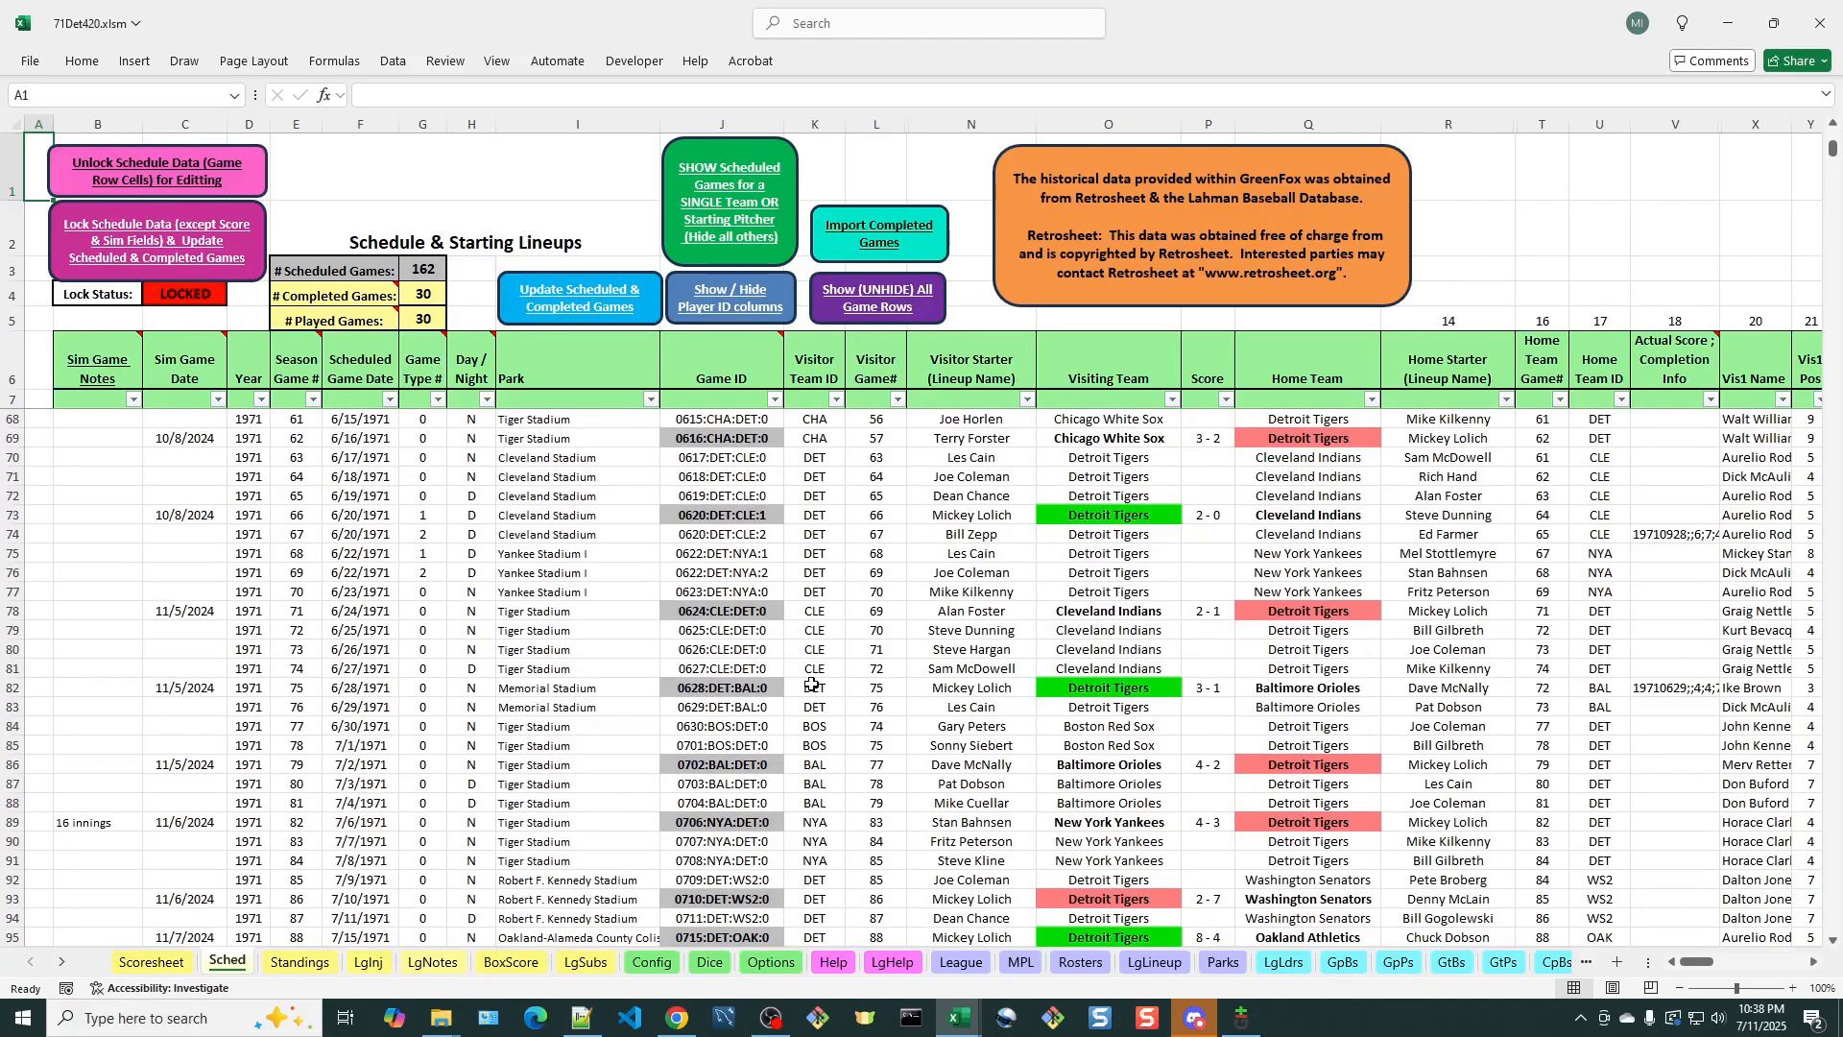
scroll(850, 754, "down", 11)
scroll(849, 753, "down", 2)
scroll(850, 753, "up", 2)
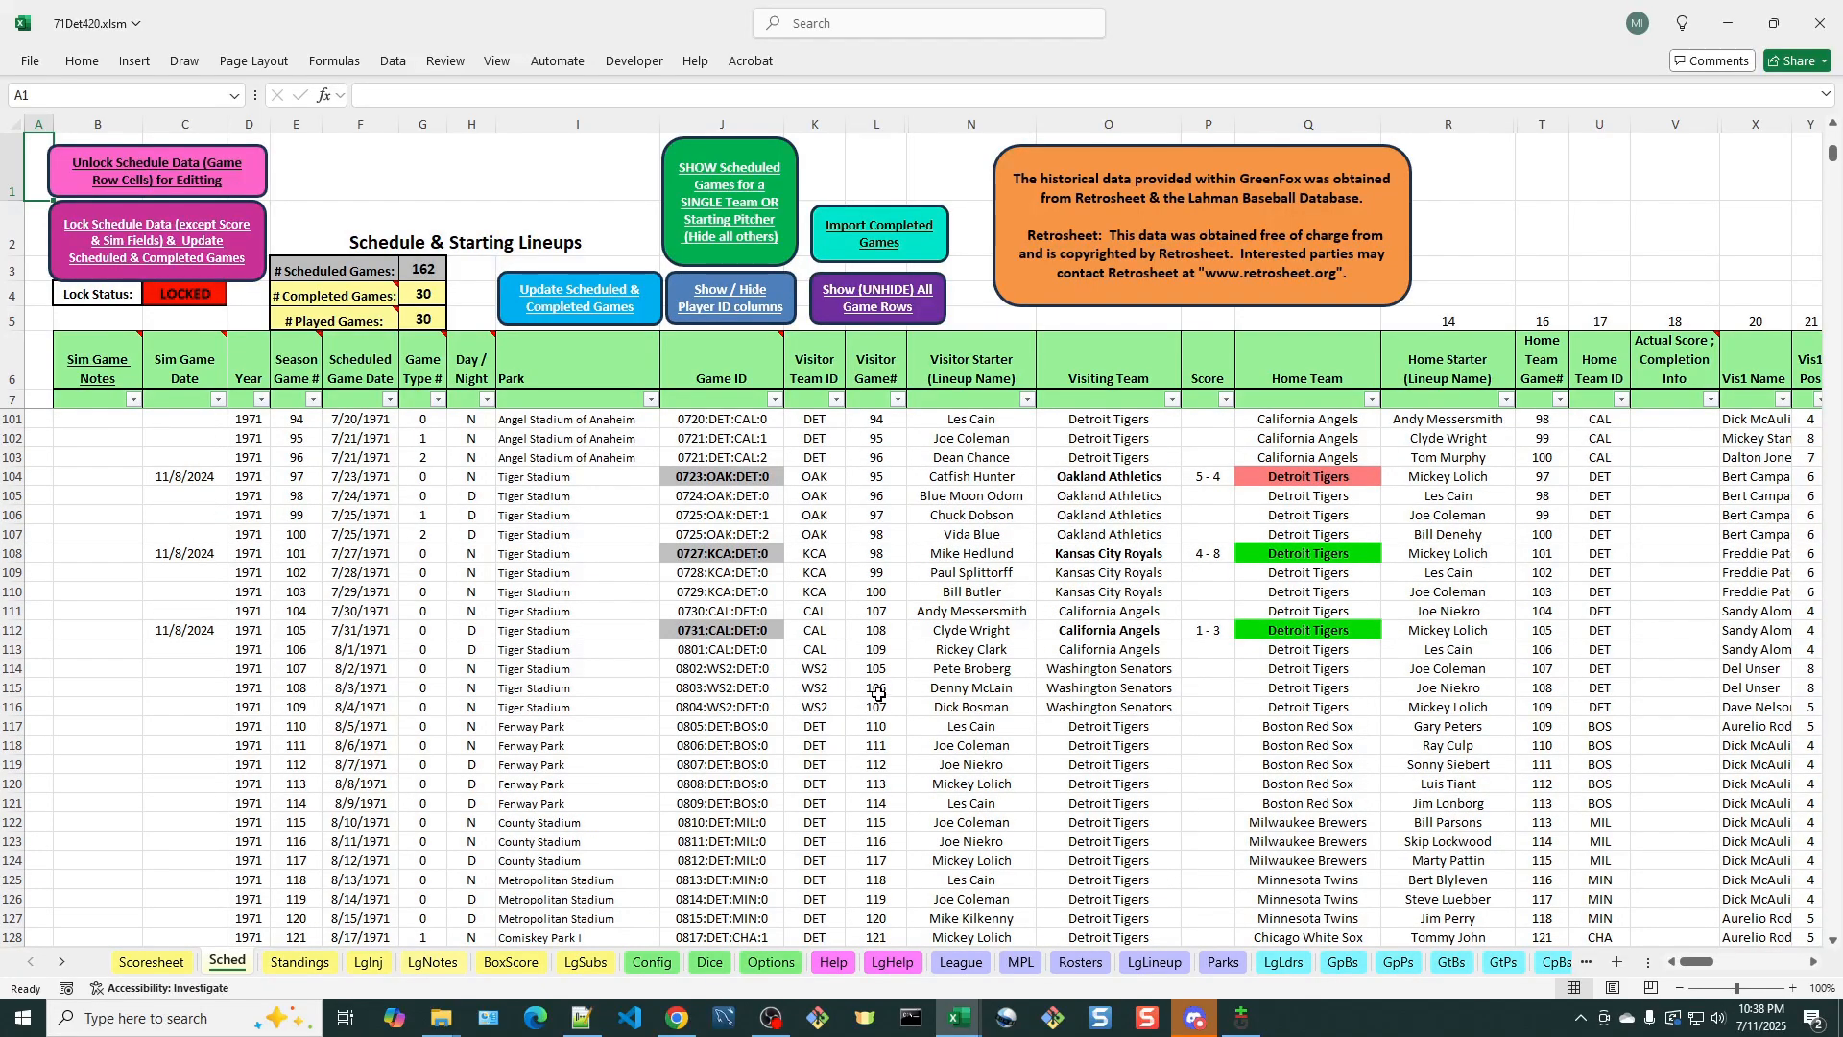
double_click(715, 708)
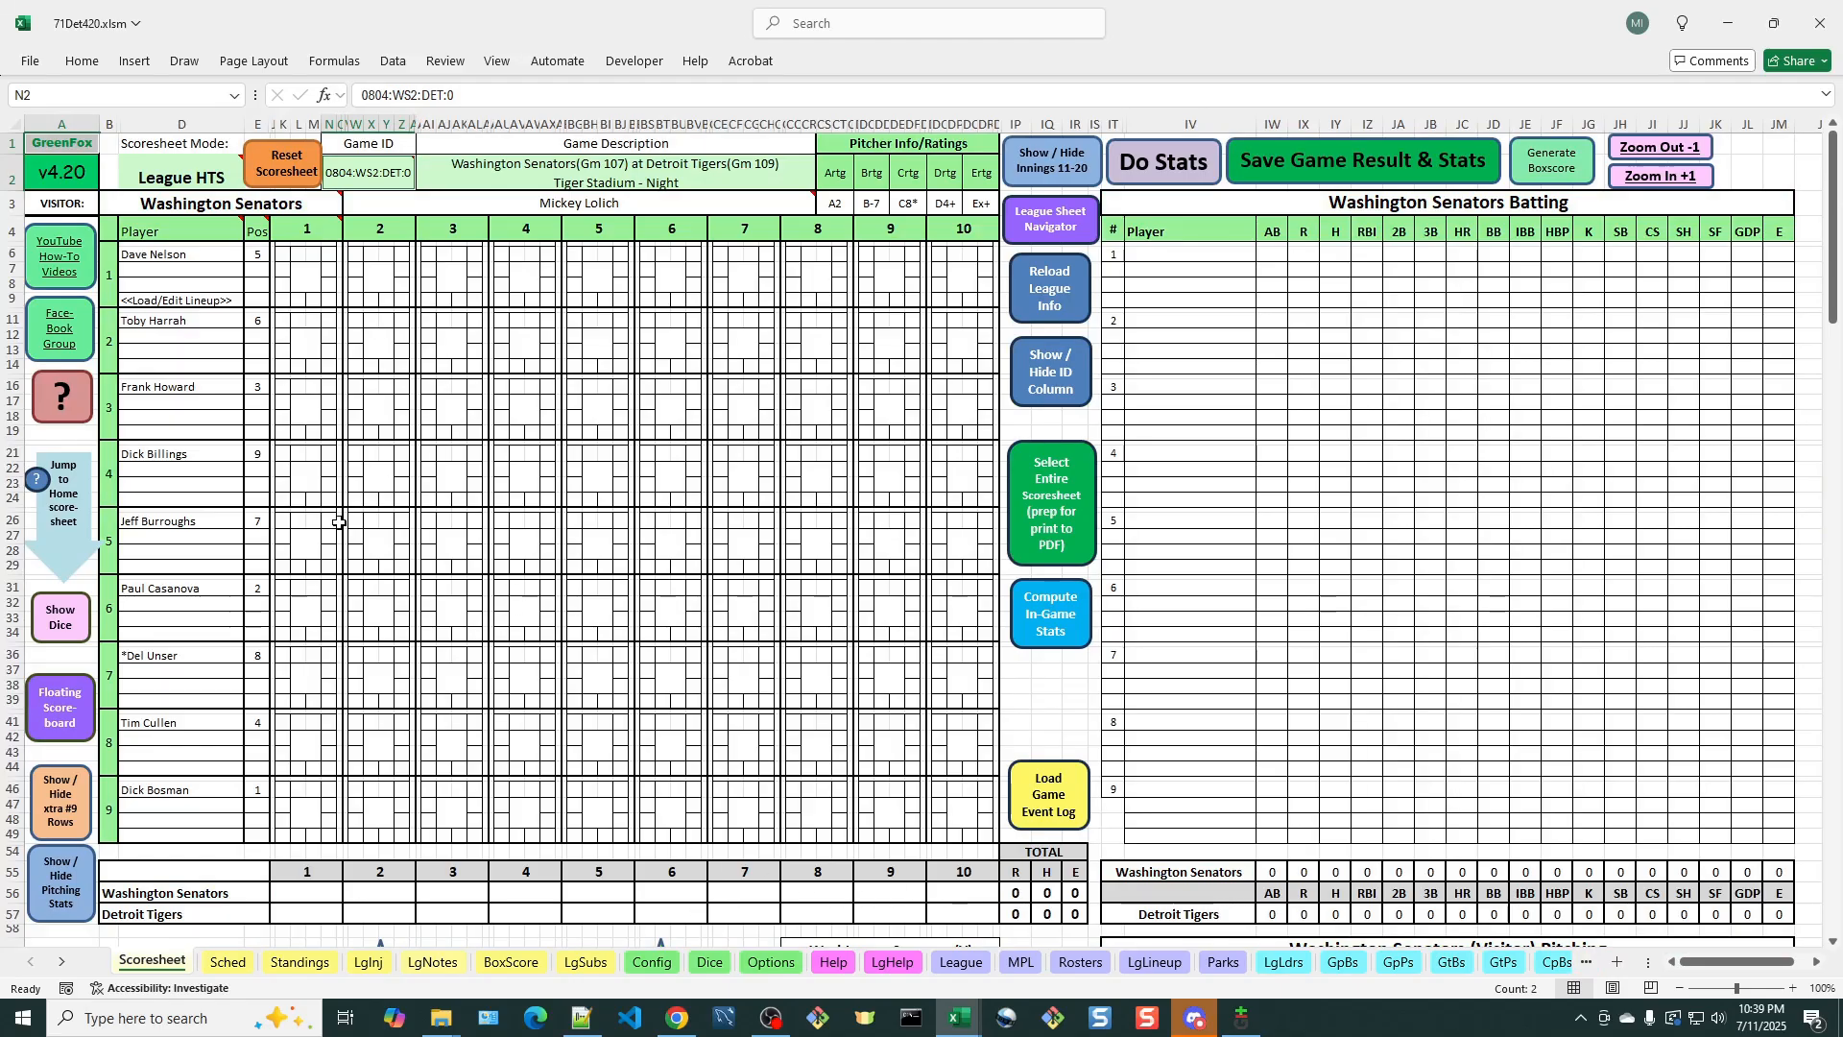
Reset the entire scoresheet and load game 0804:WS2:DET:0 from the schedule again
left_click(288, 173)
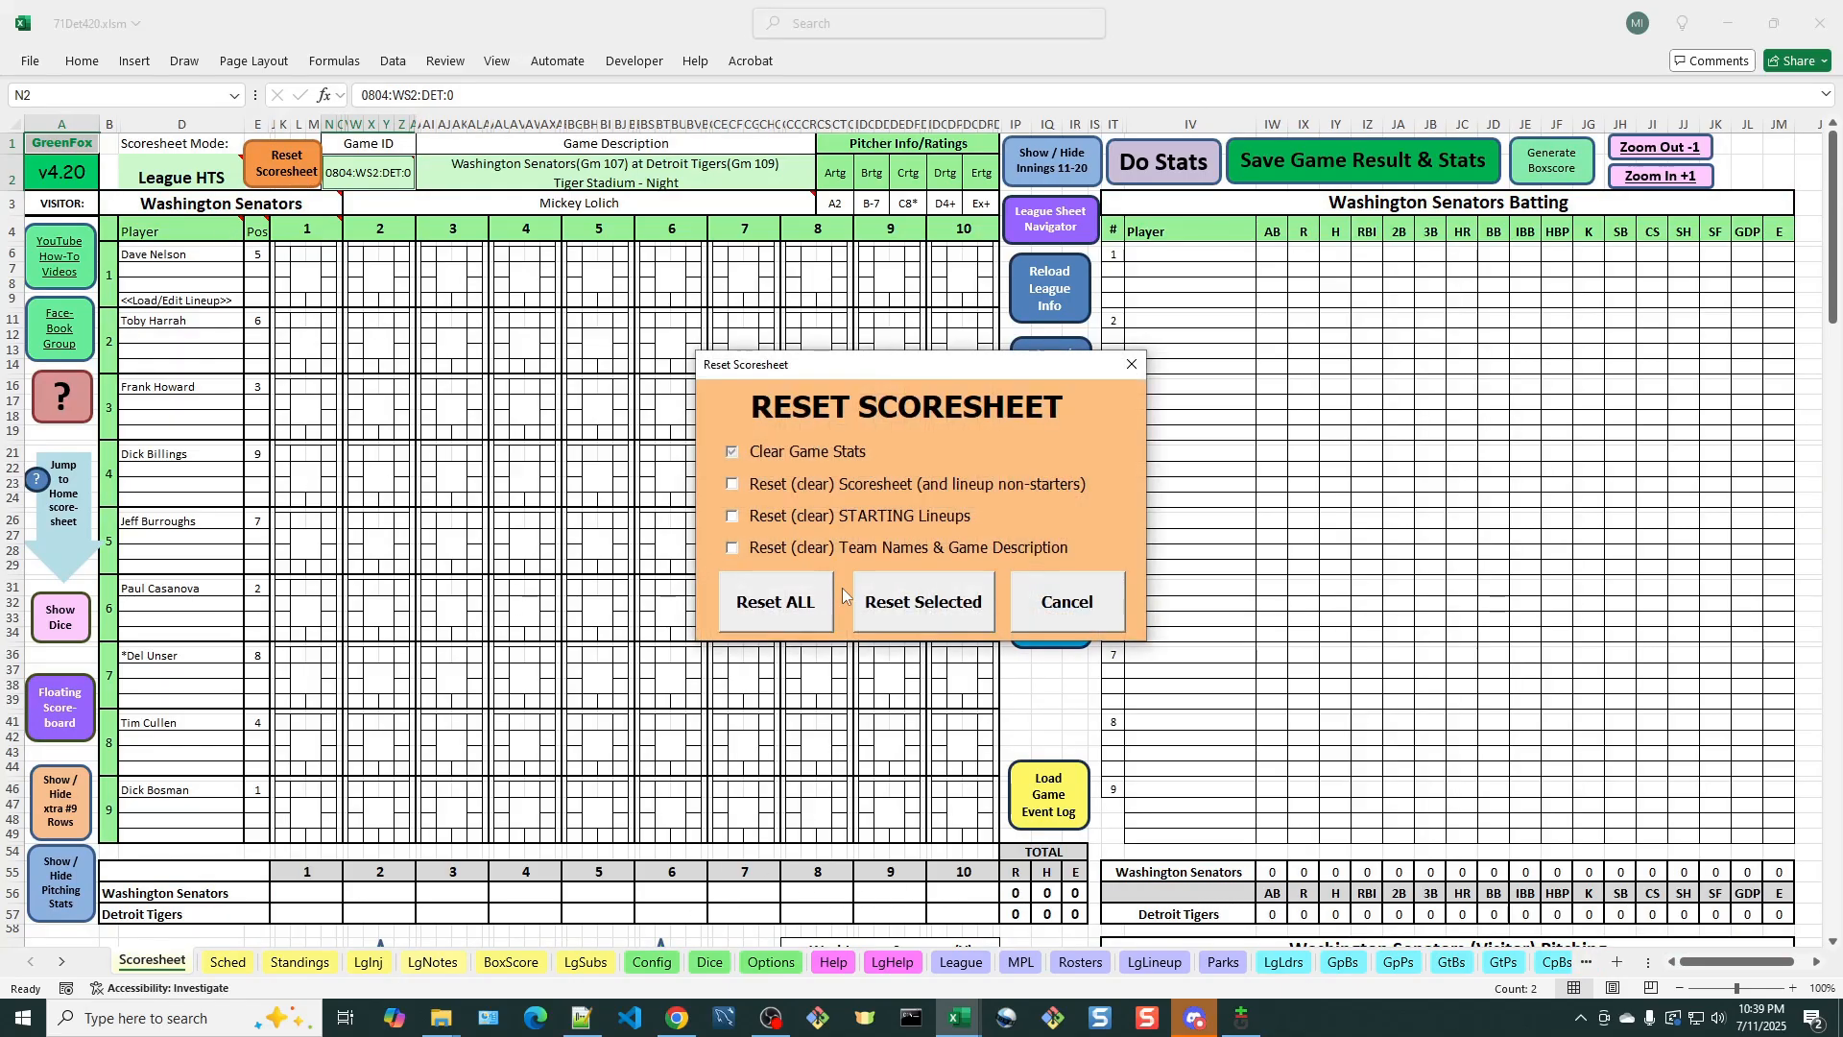
left_click(798, 606)
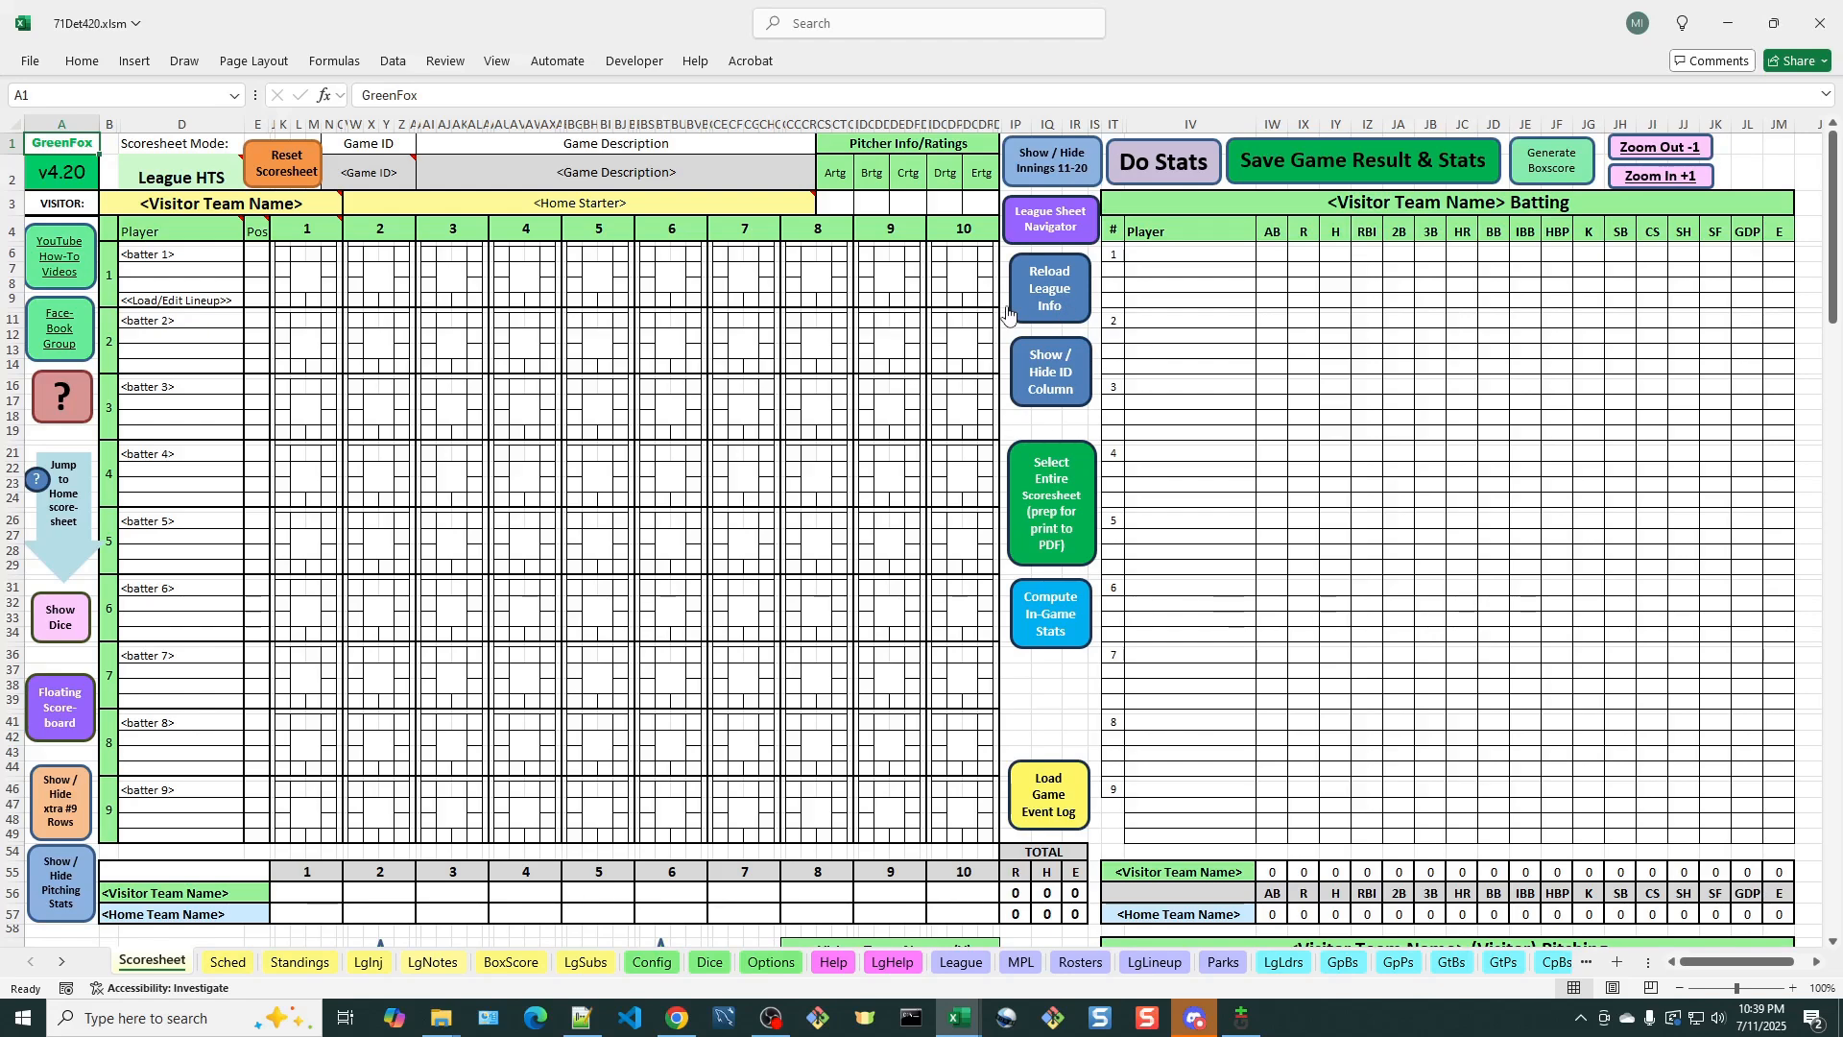
left_click(961, 962)
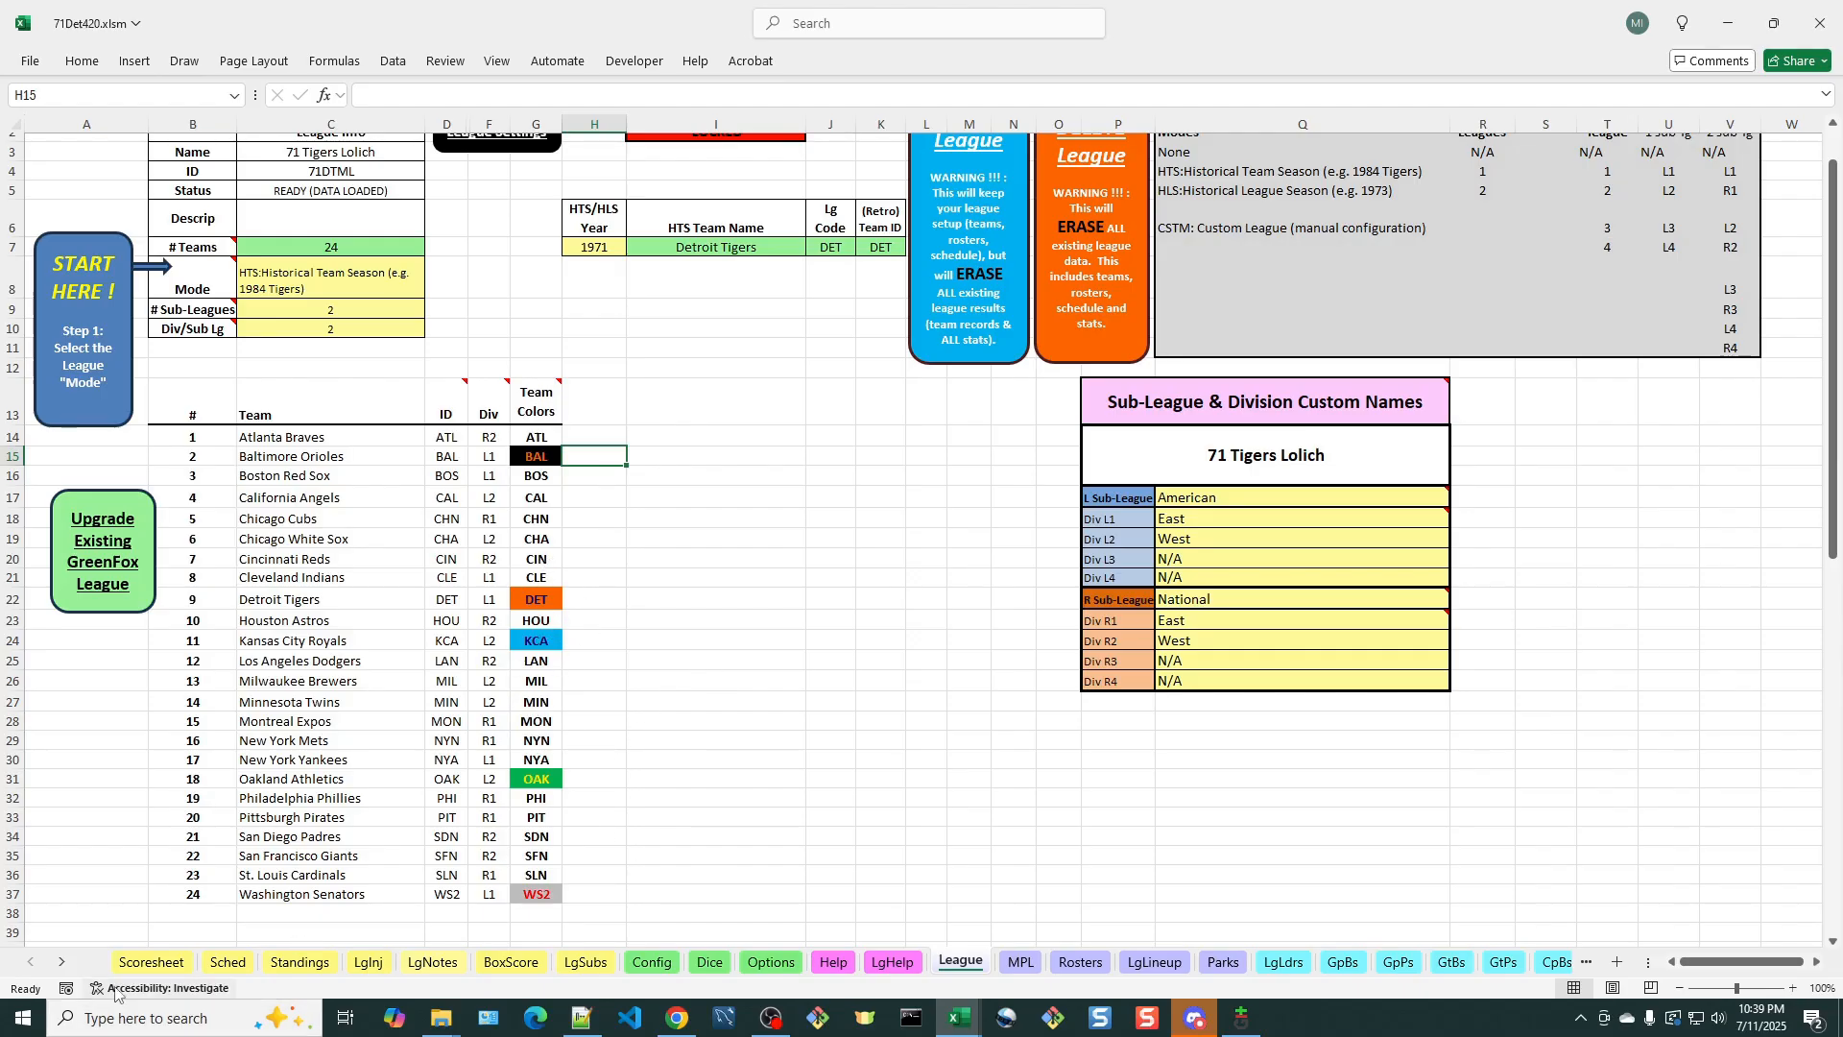
left_click(169, 965)
left_click(368, 181)
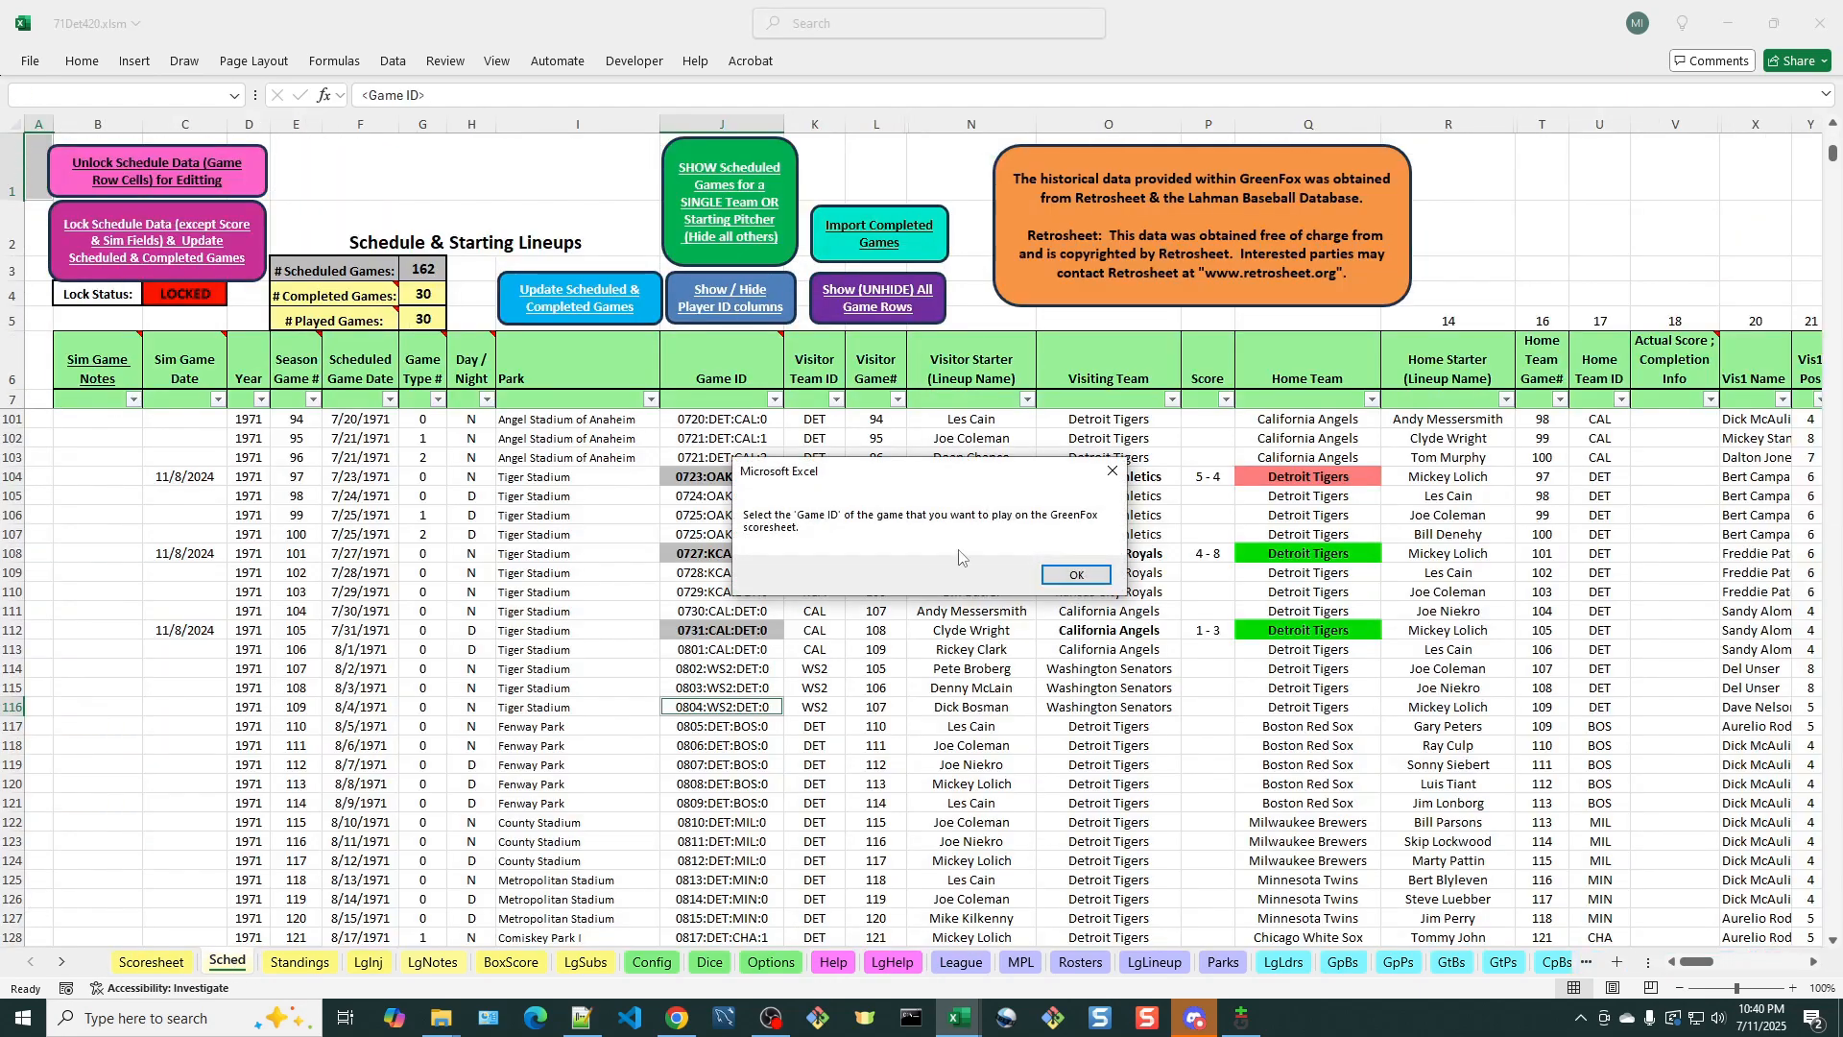
left_click(1075, 574)
double_click(728, 711)
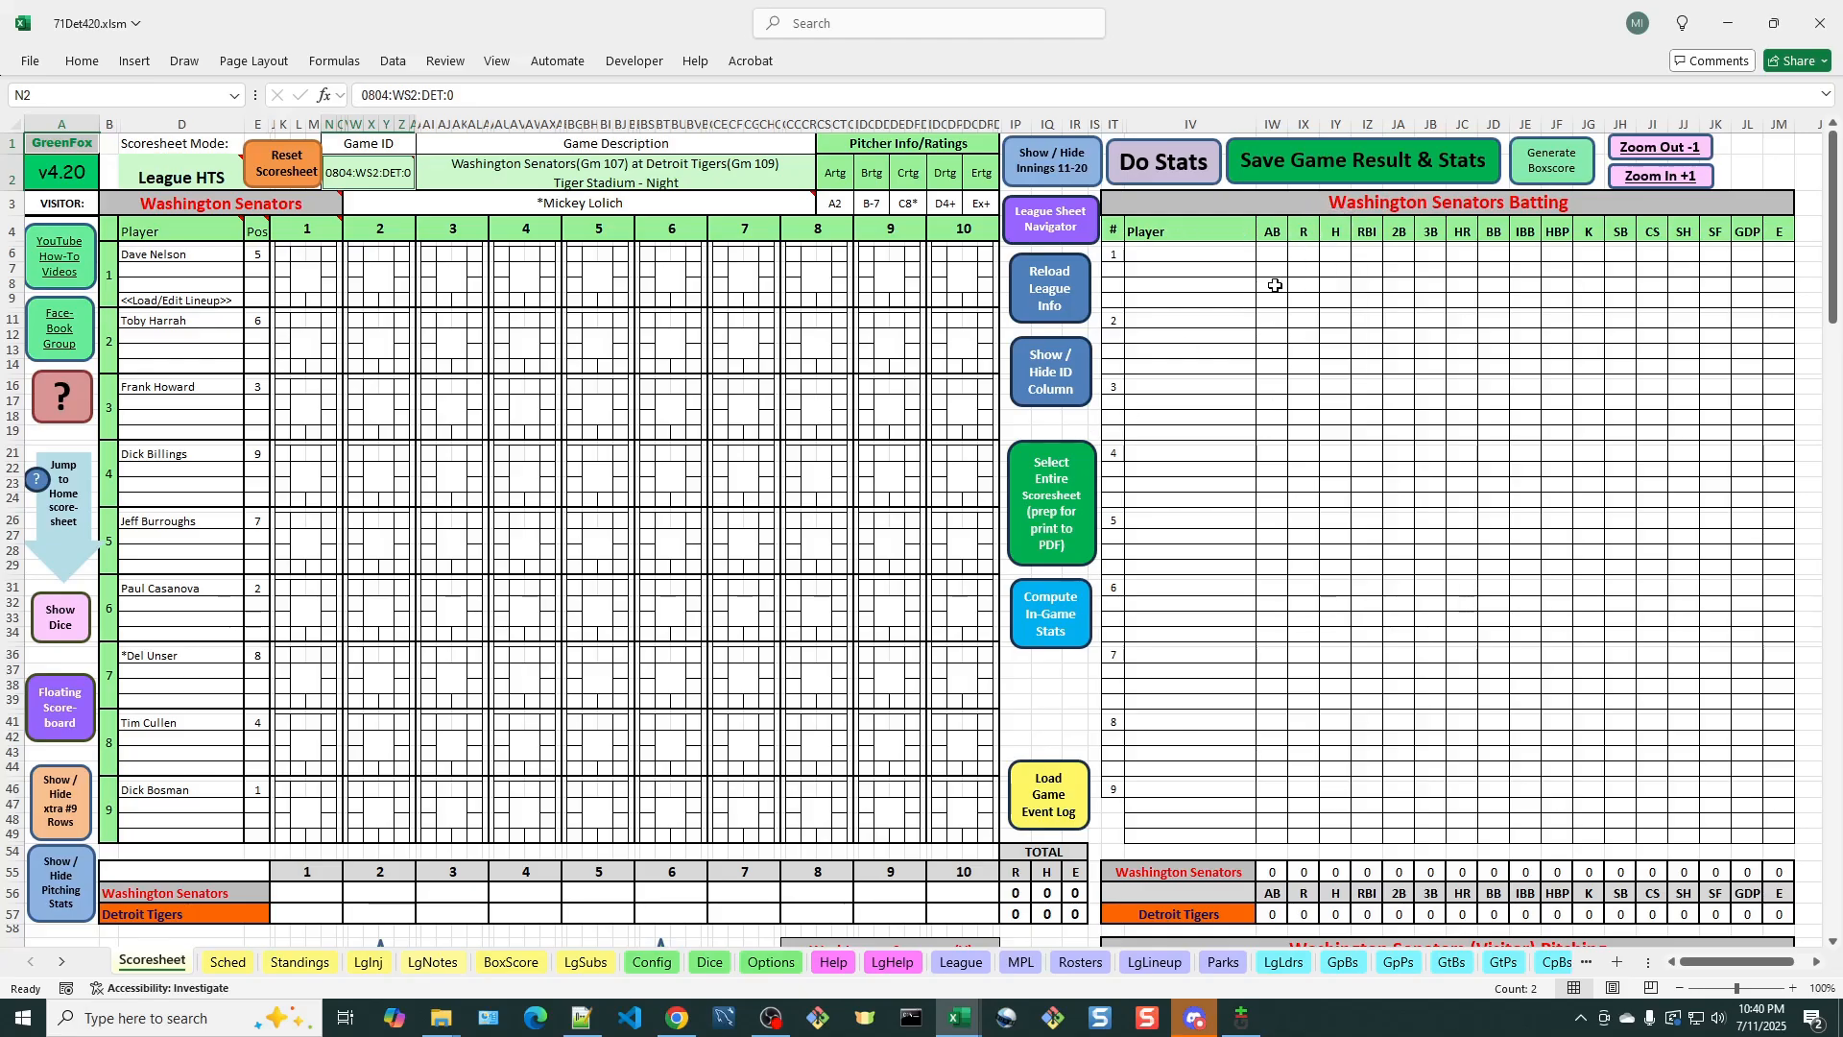
Examine the team colours in the scoresheet's visitor and home headers, line score, fielding, batting and pitching sections
mouse_move(227, 208)
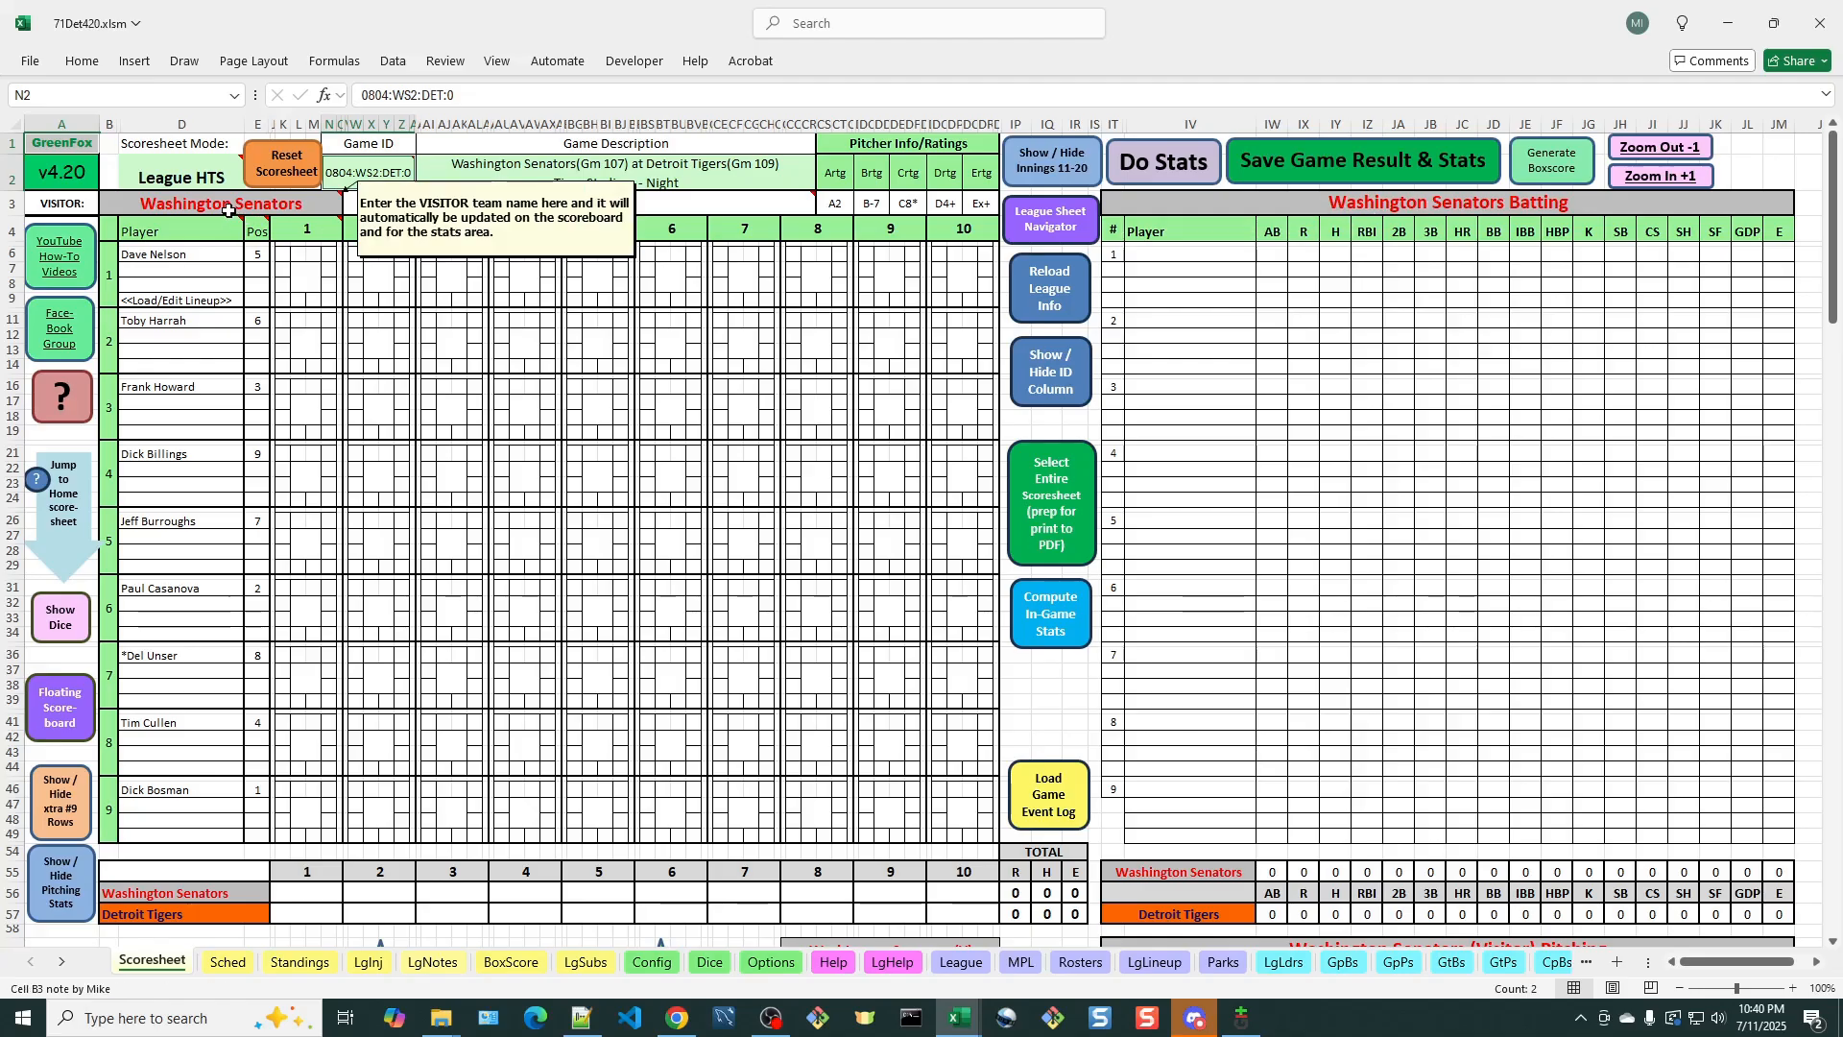
scroll(1325, 378, "down", 3)
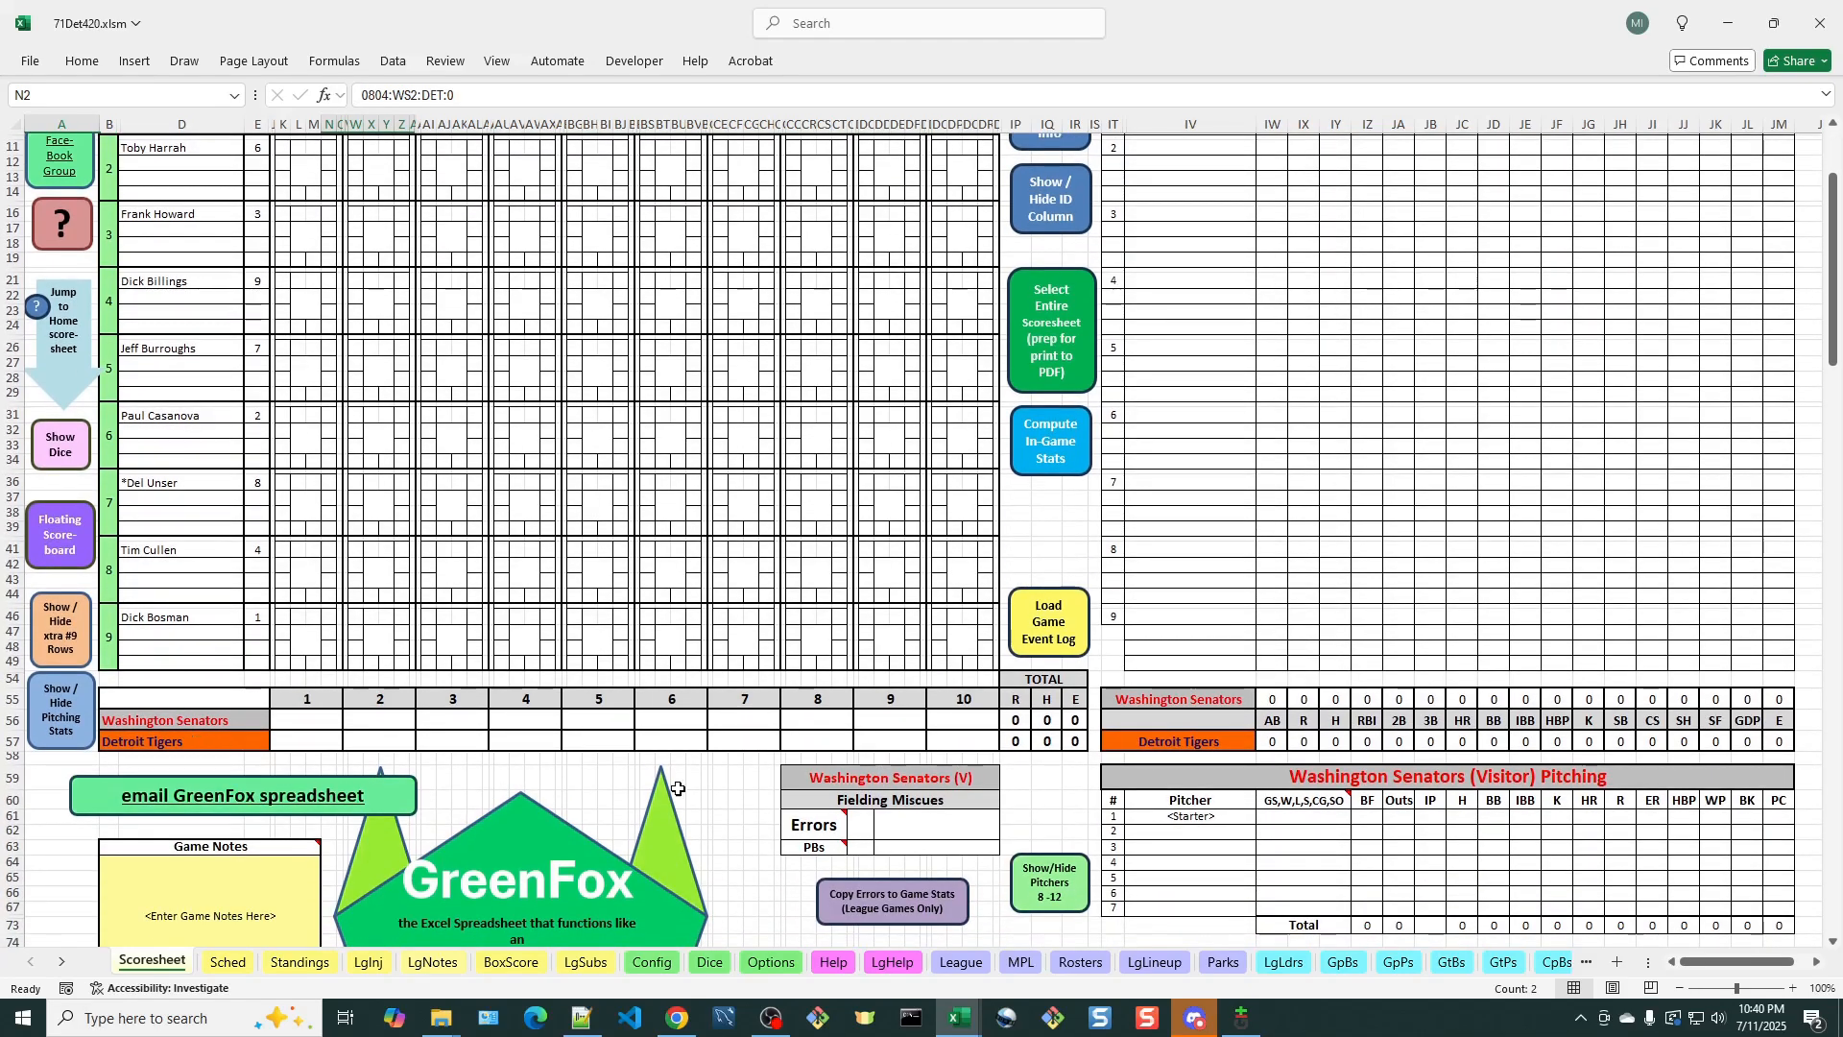
scroll(1405, 796, "down", 3)
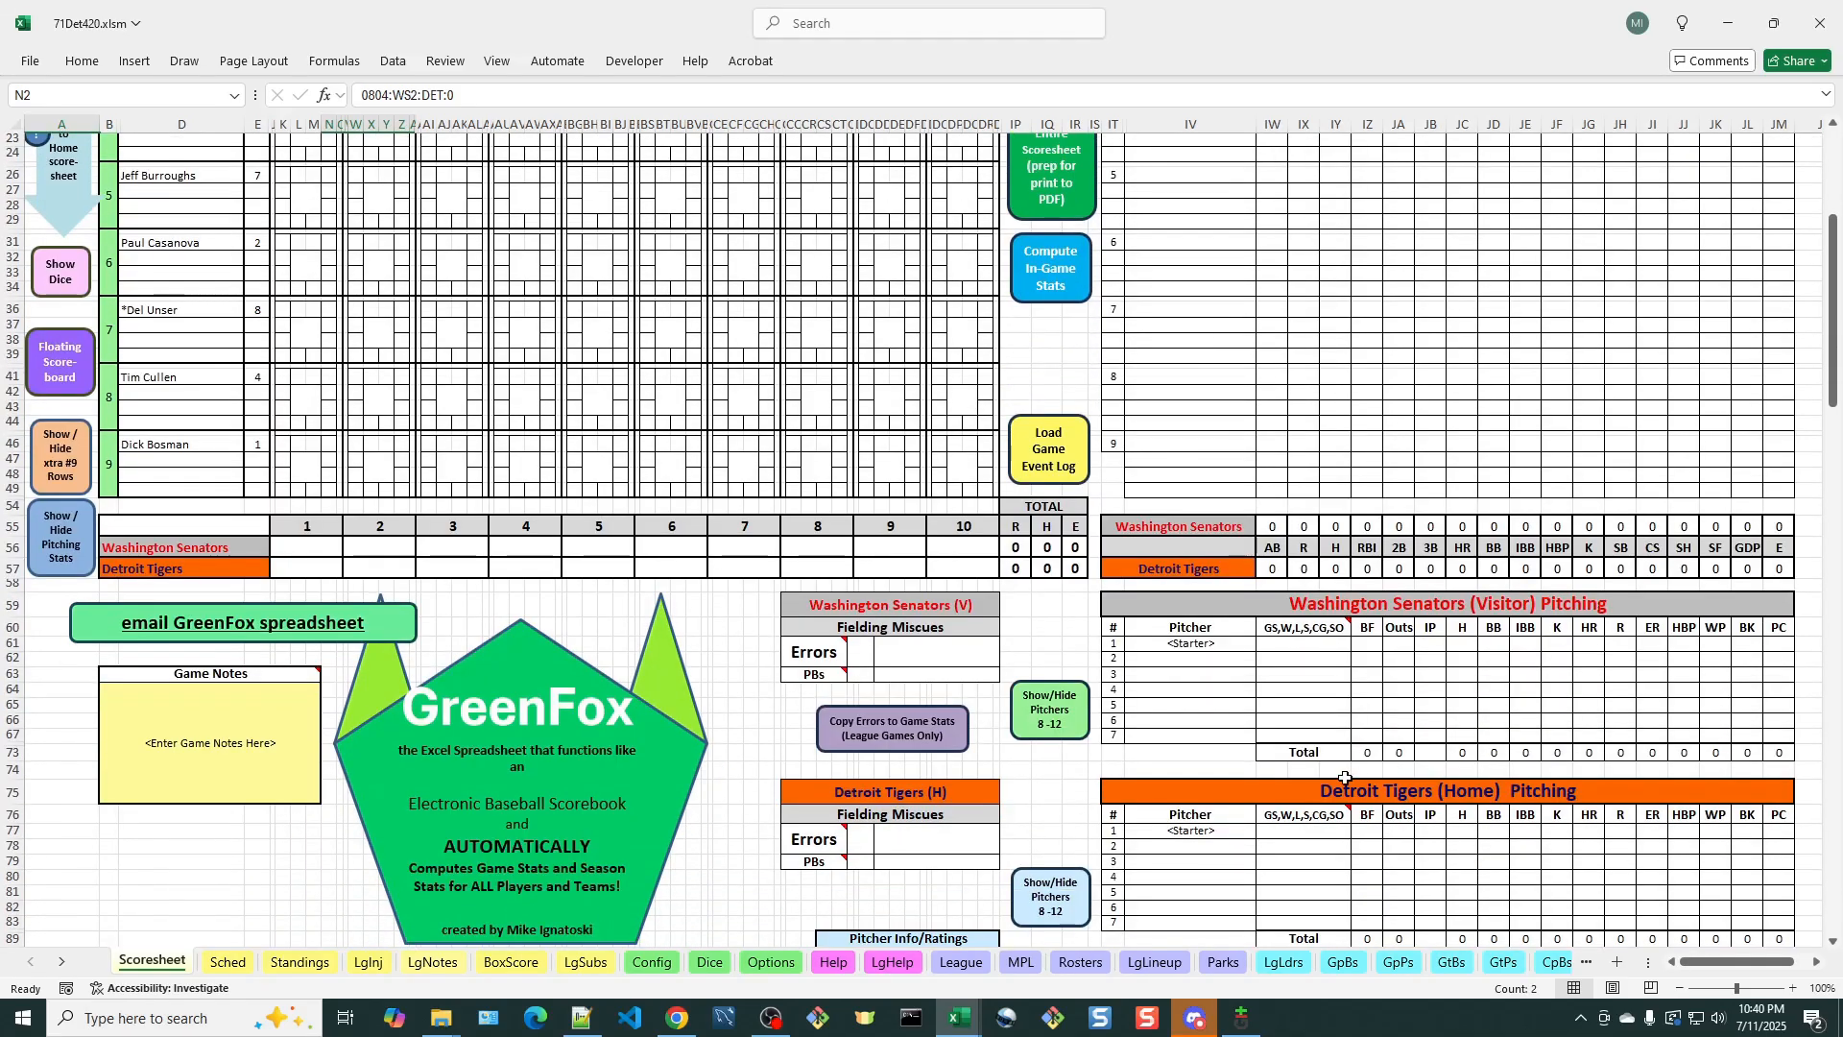
scroll(1344, 729, "down", 1)
scroll(1315, 686, "down", 2)
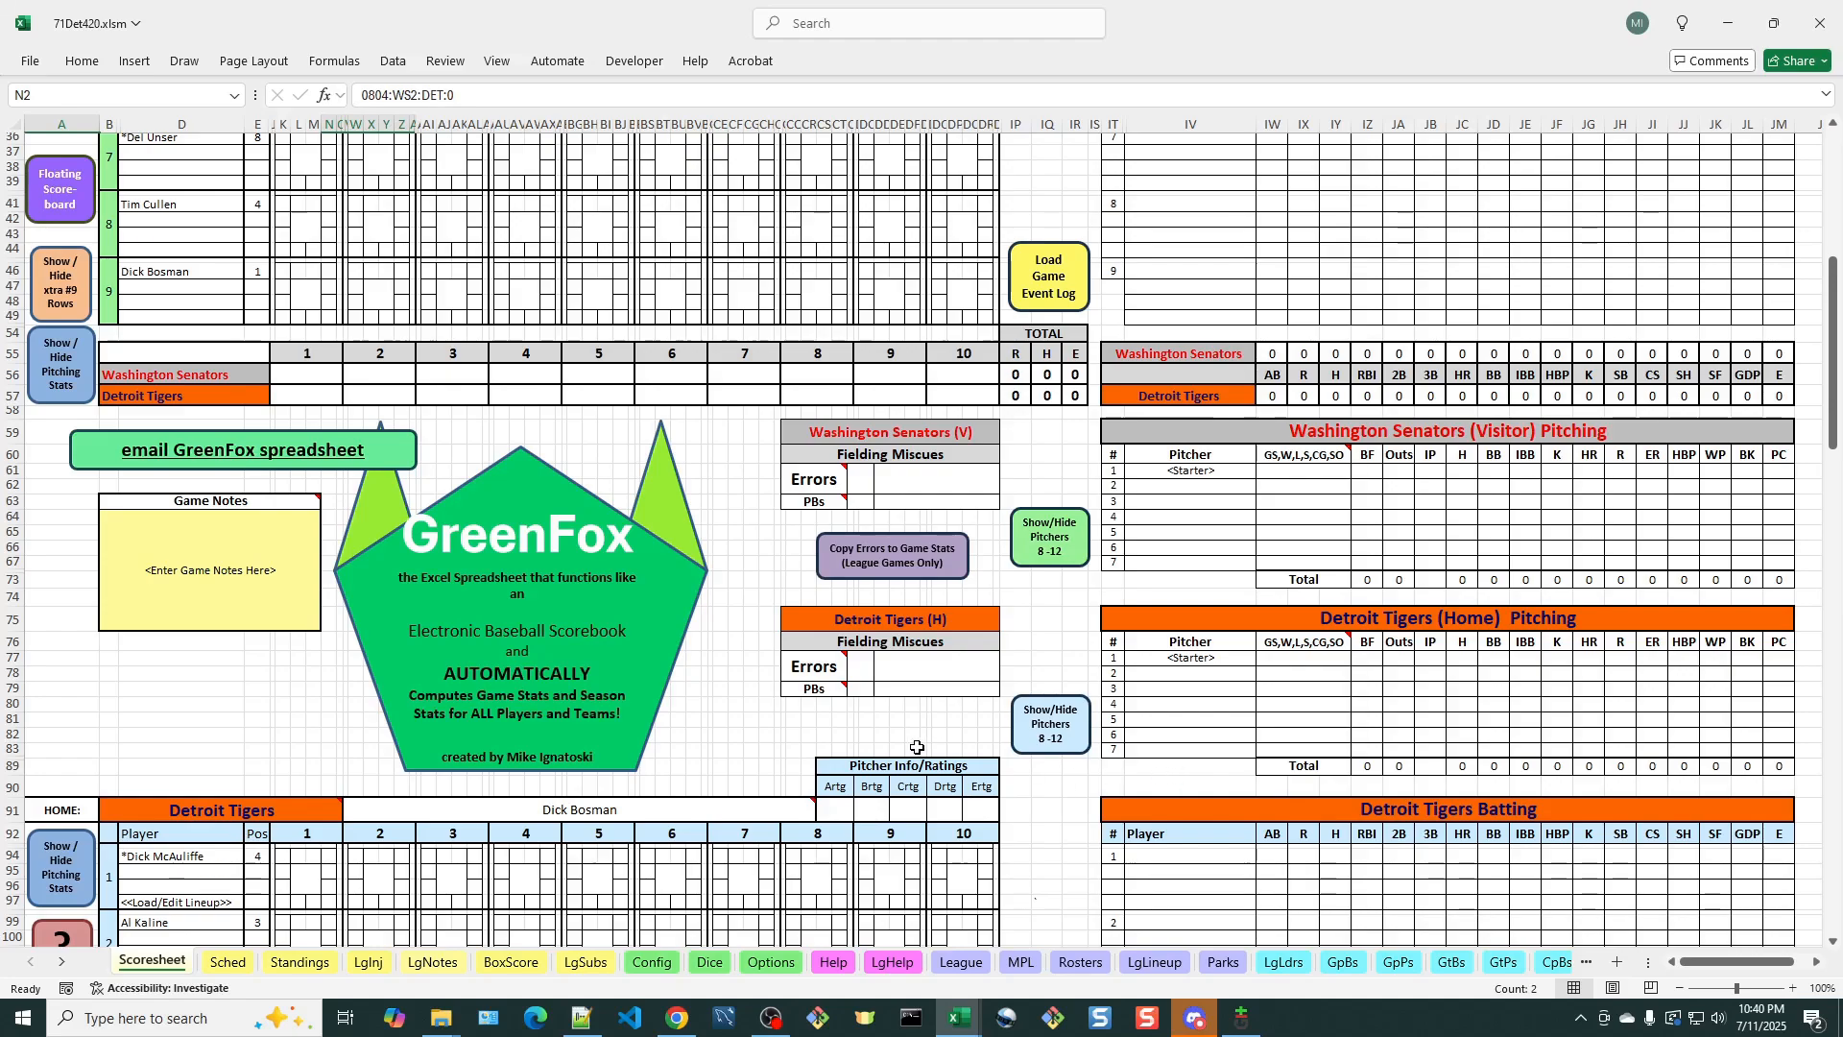
scroll(1192, 640, "up", 2)
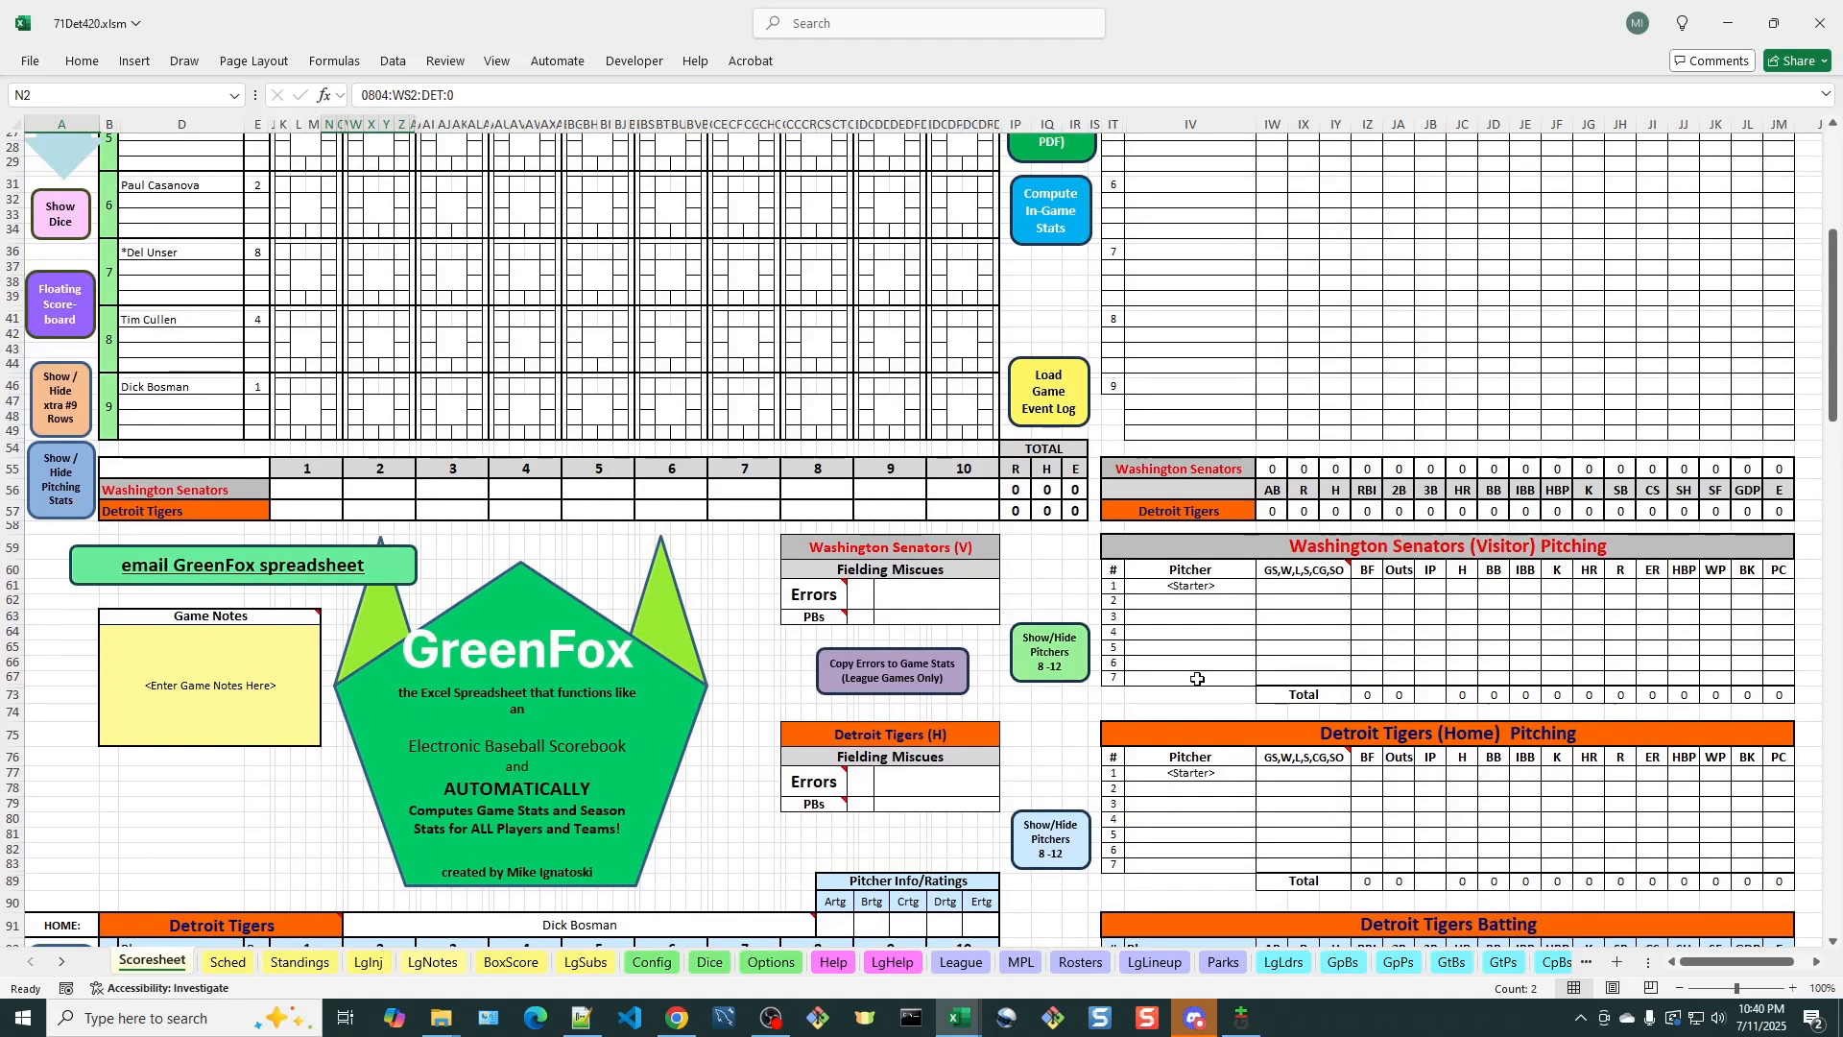
scroll(1207, 737, "up", 7)
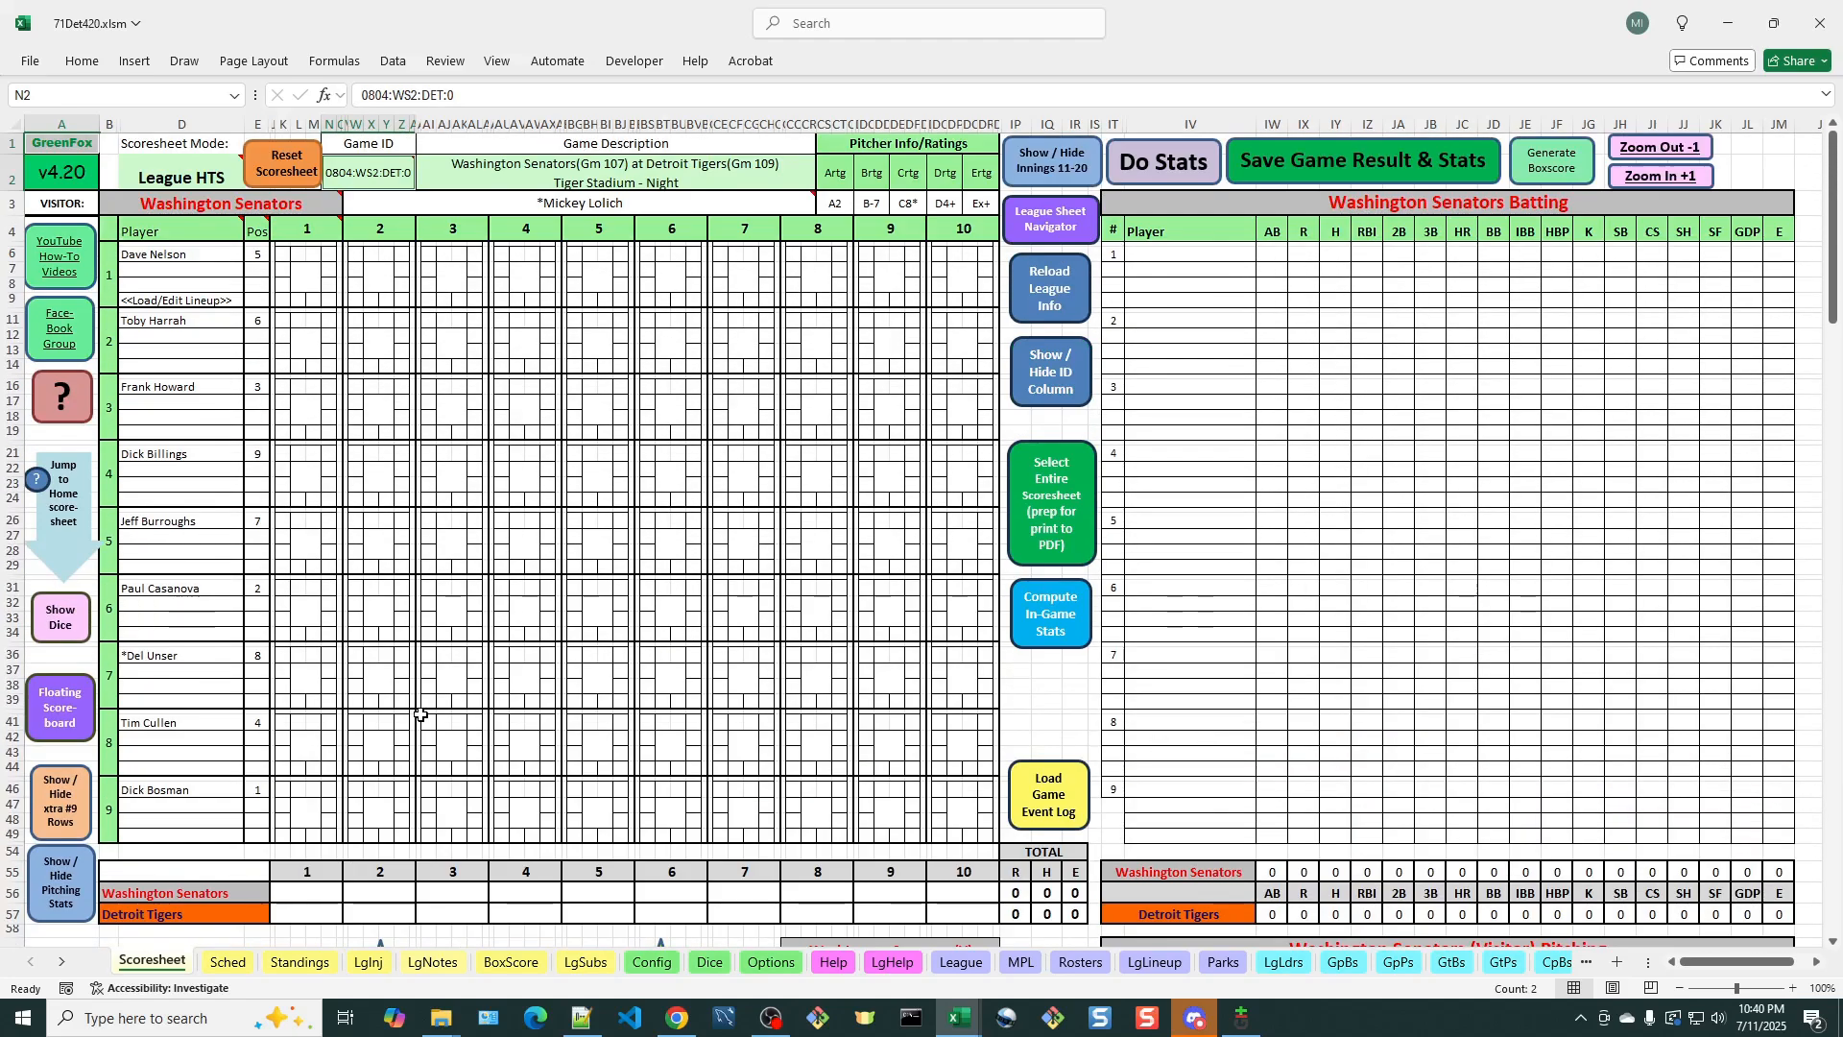
Check the team colours on the floating scoreboard and in the Washington Senators' Lineup Chooser, closing both without loading a lineup
left_click(57, 710)
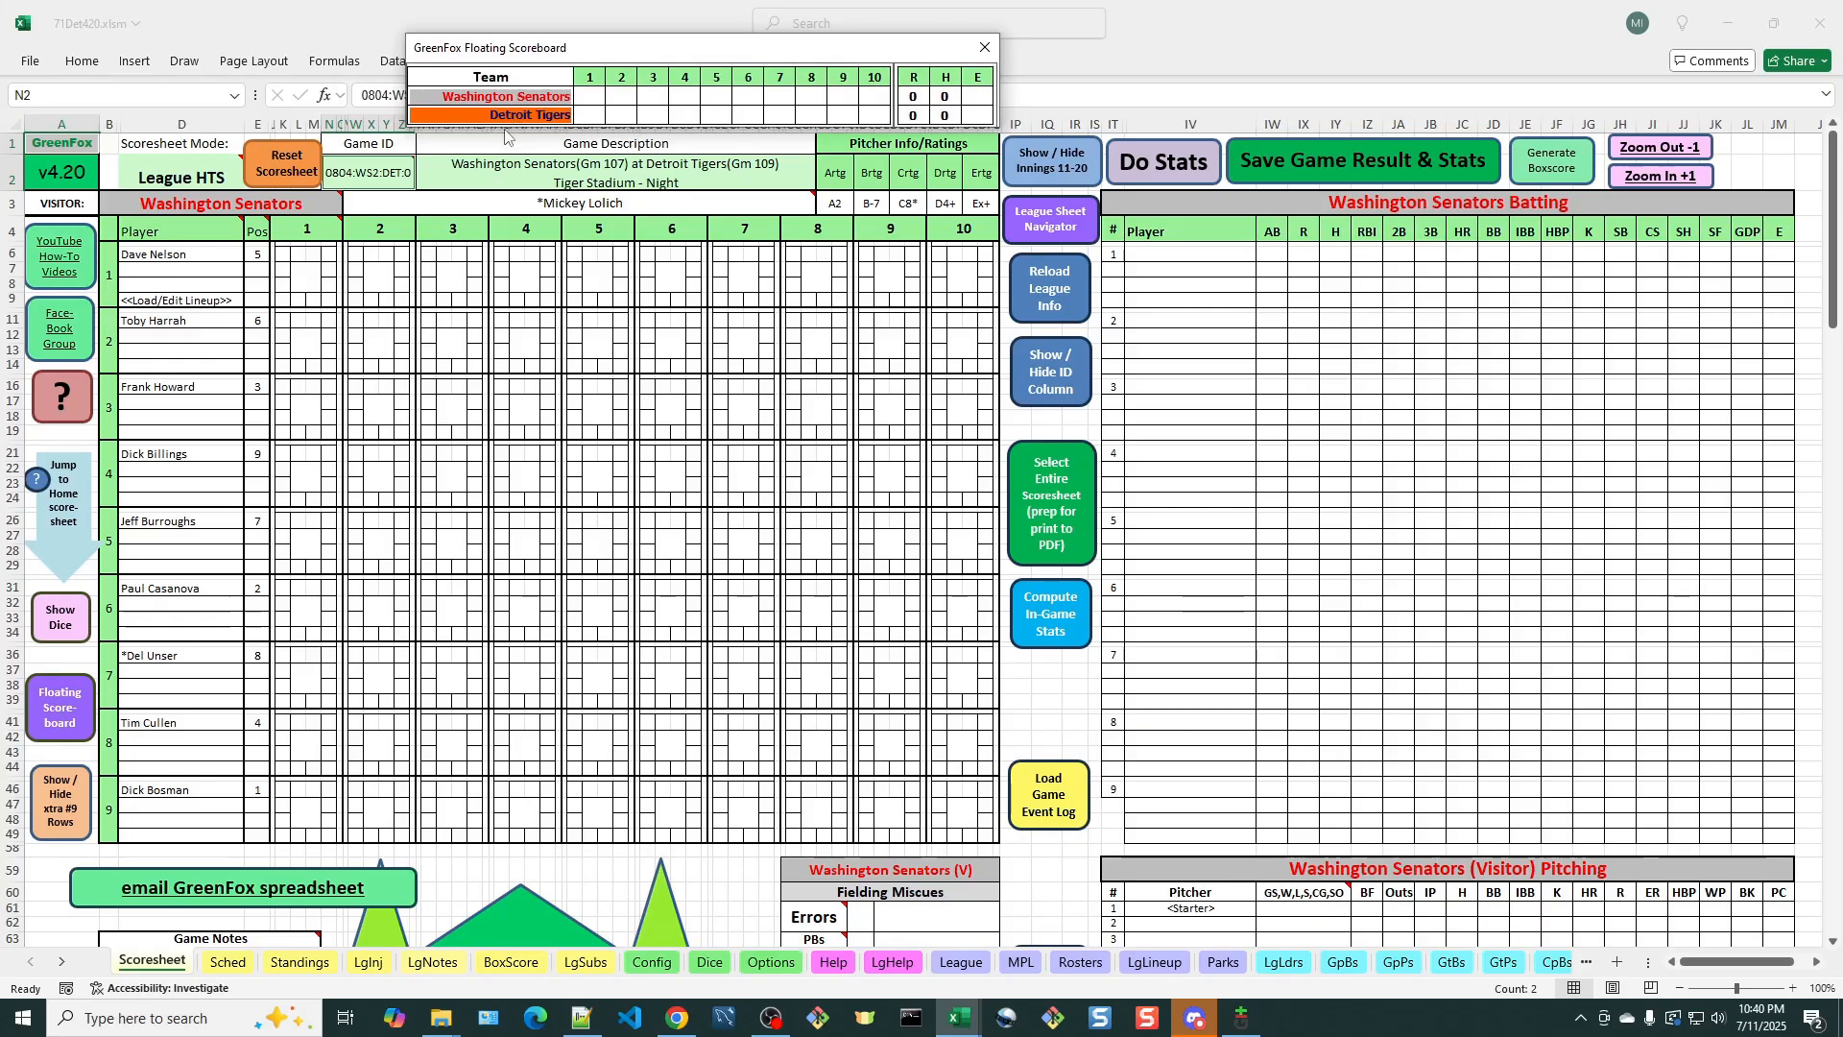
left_click(984, 47)
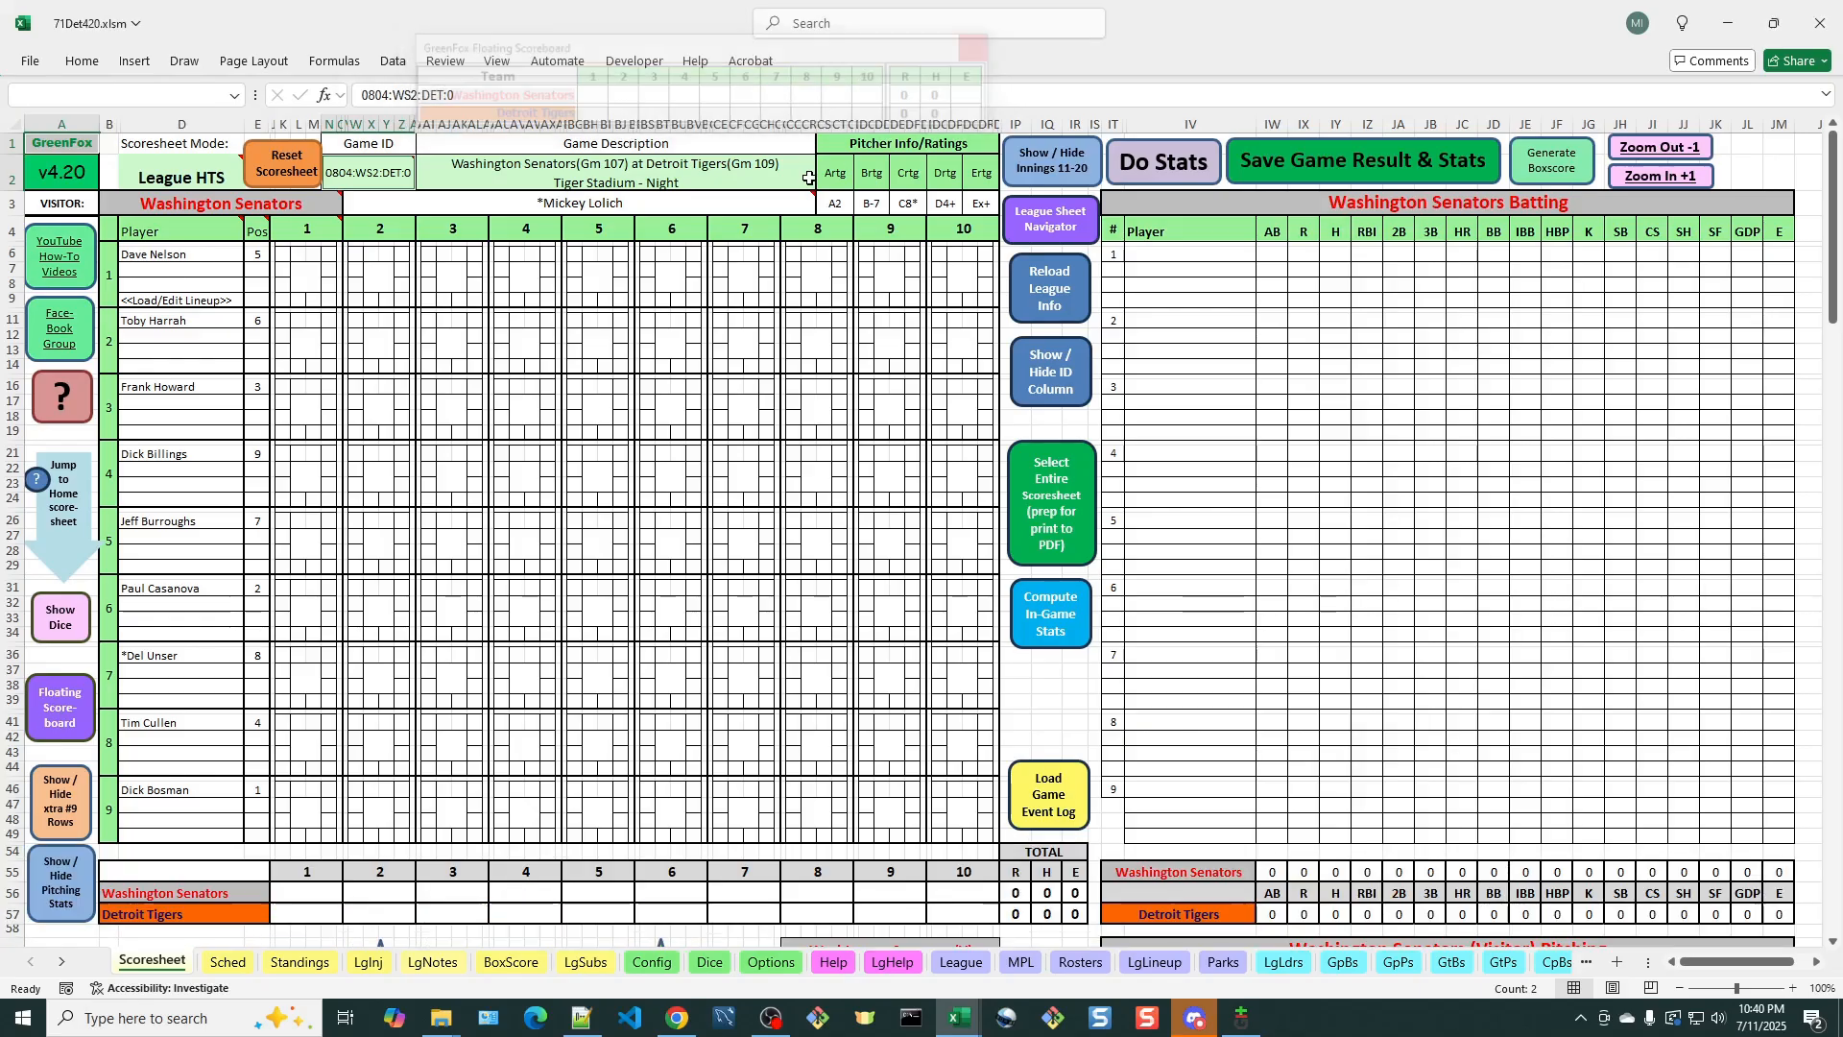
left_click(180, 302)
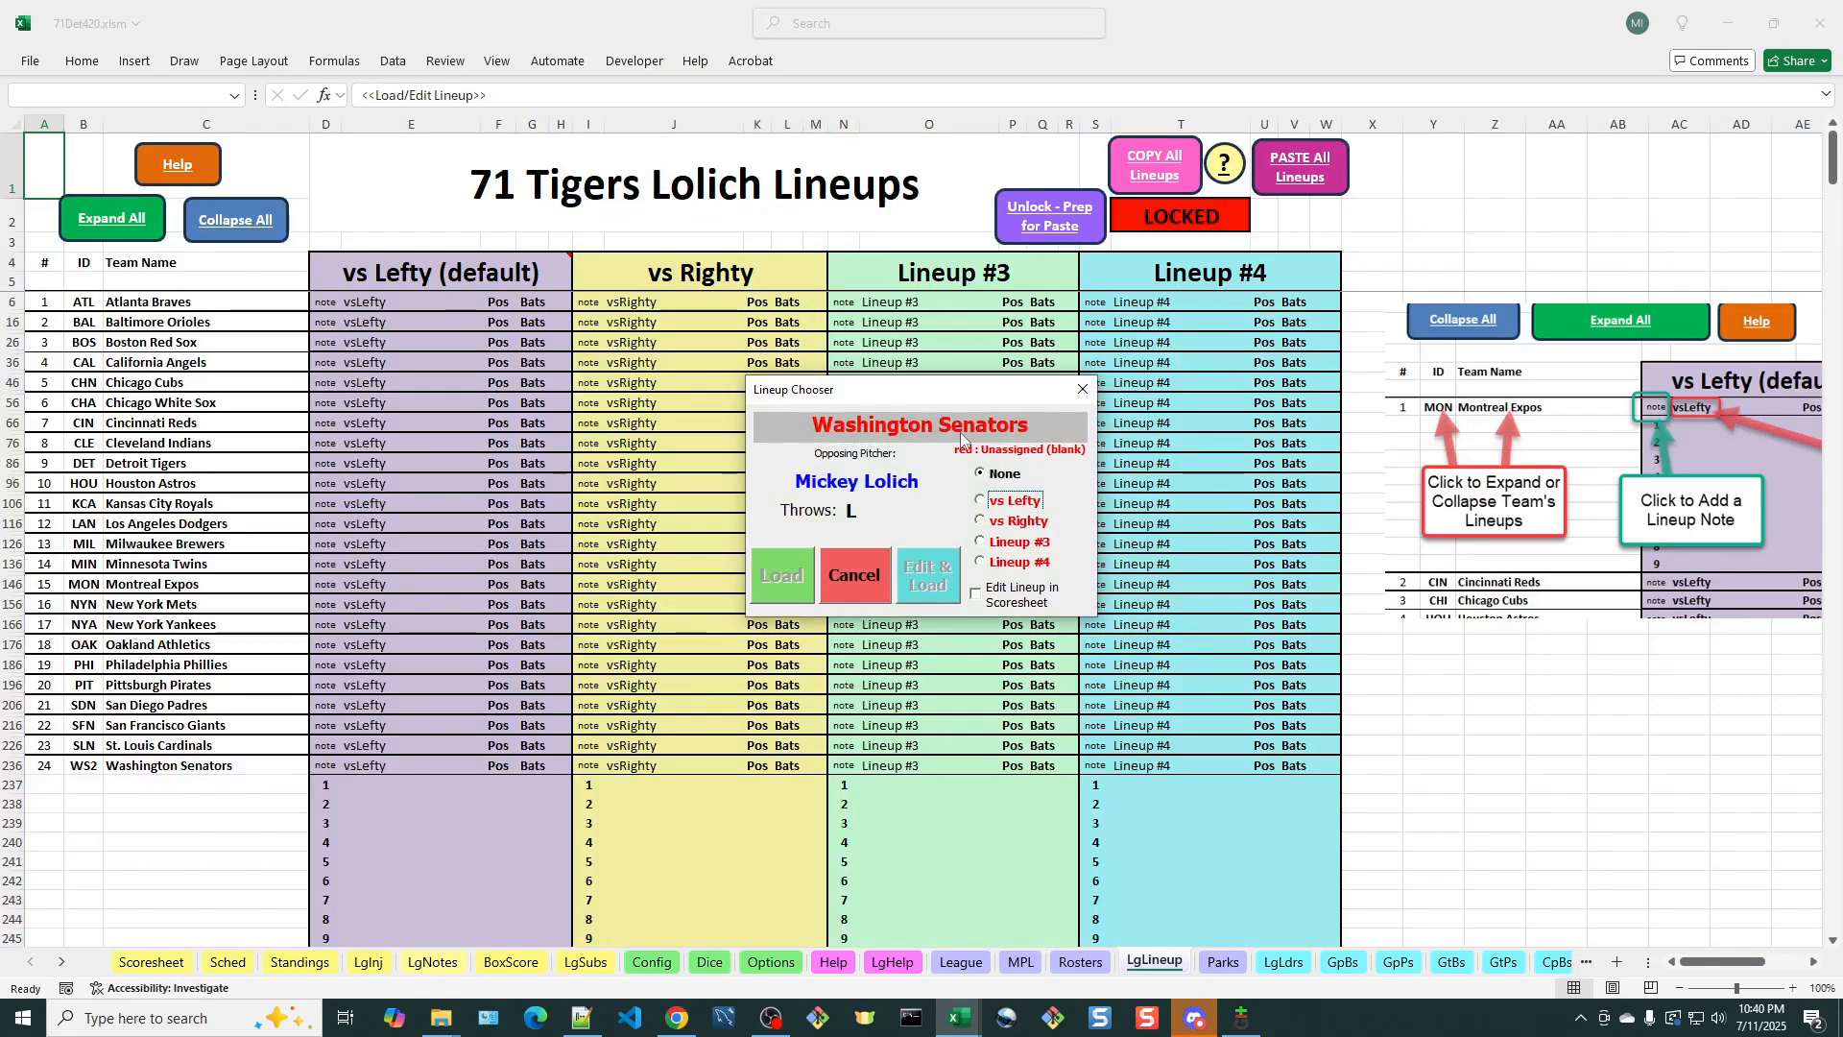
left_click(871, 584)
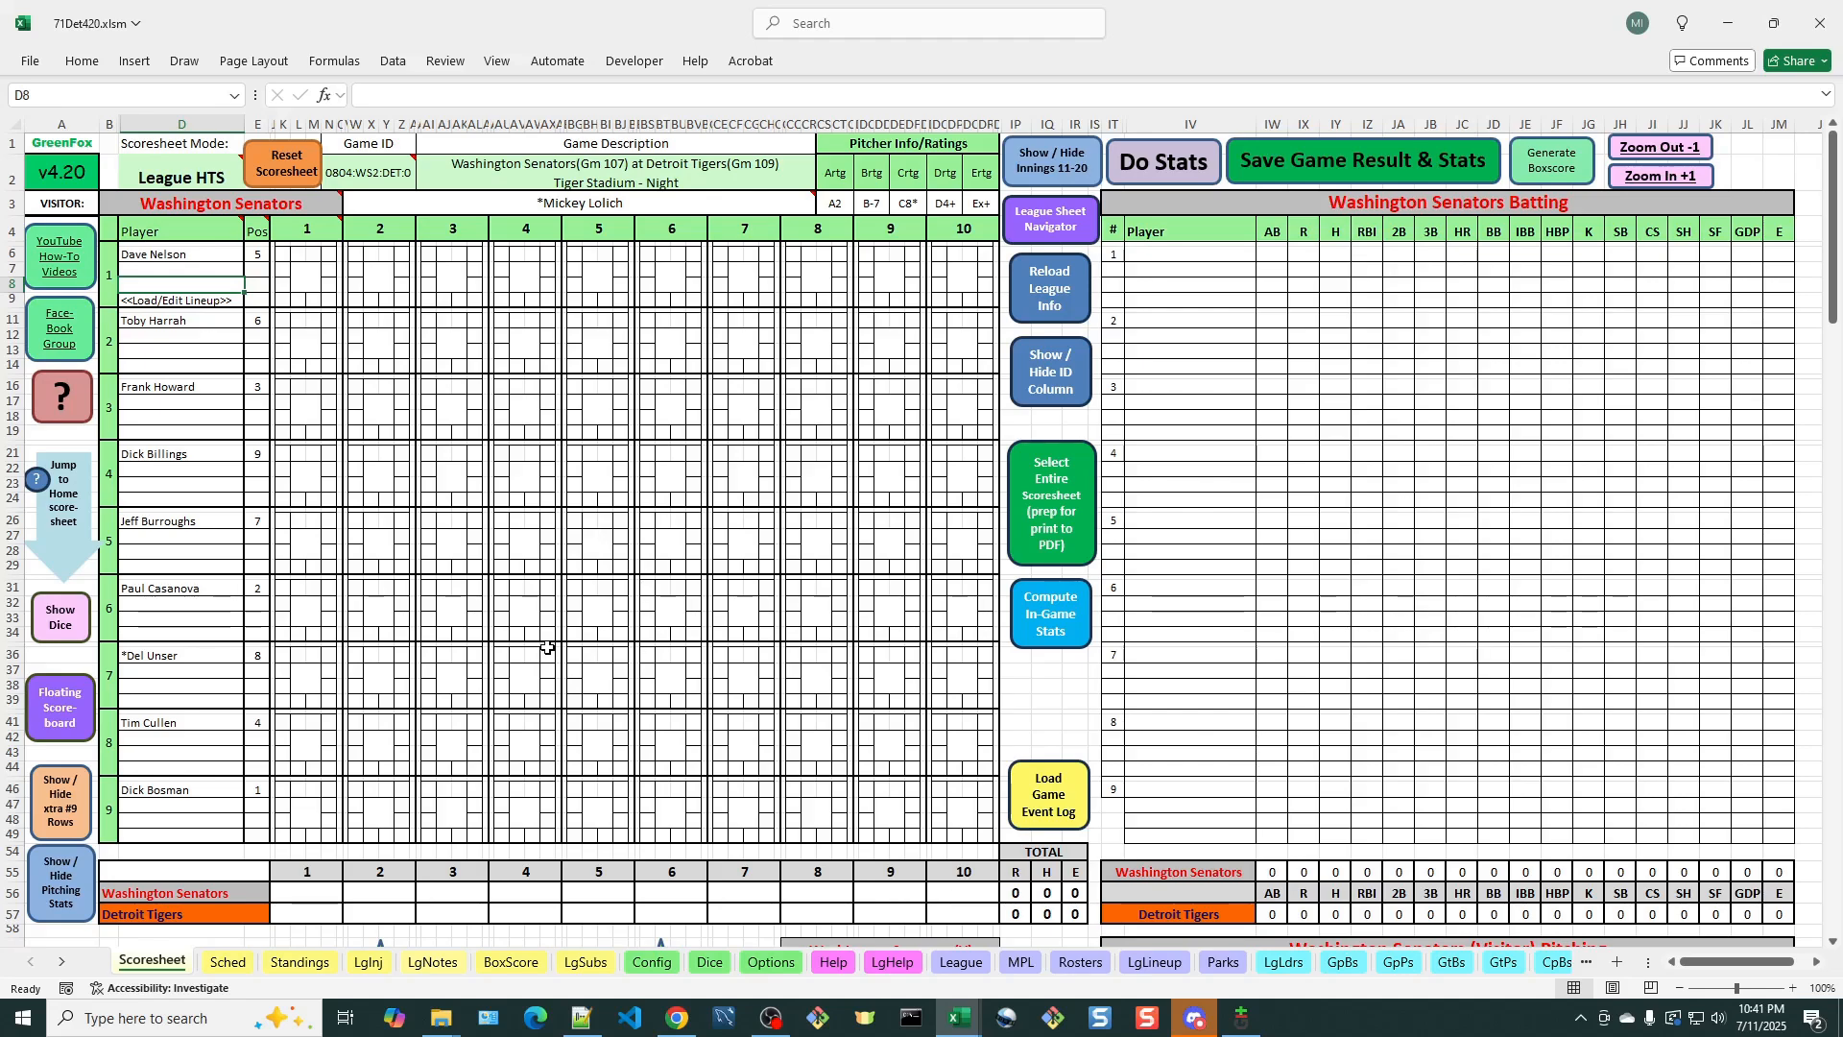
Compare the team colours on the scoresheet's line score and pitching sections with the League sheet's Team Colors column
scroll(783, 622, "down", 2)
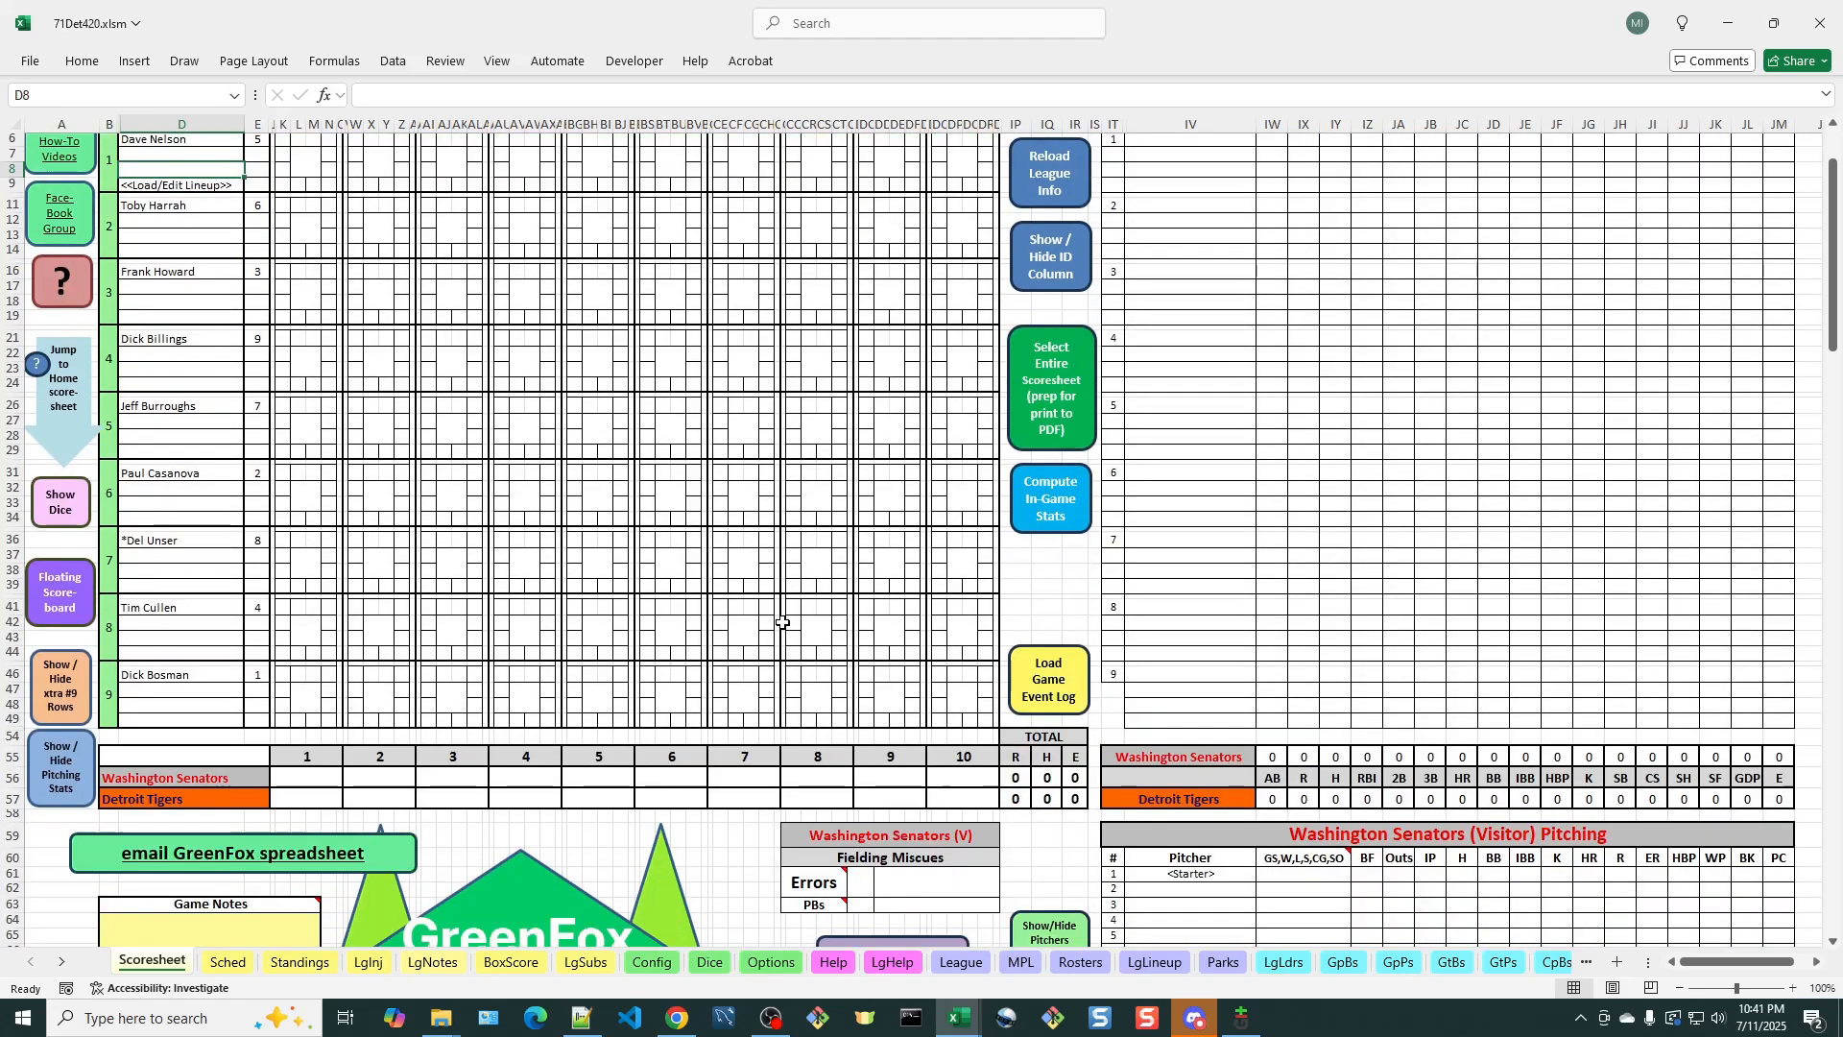
scroll(783, 622, "down", 3)
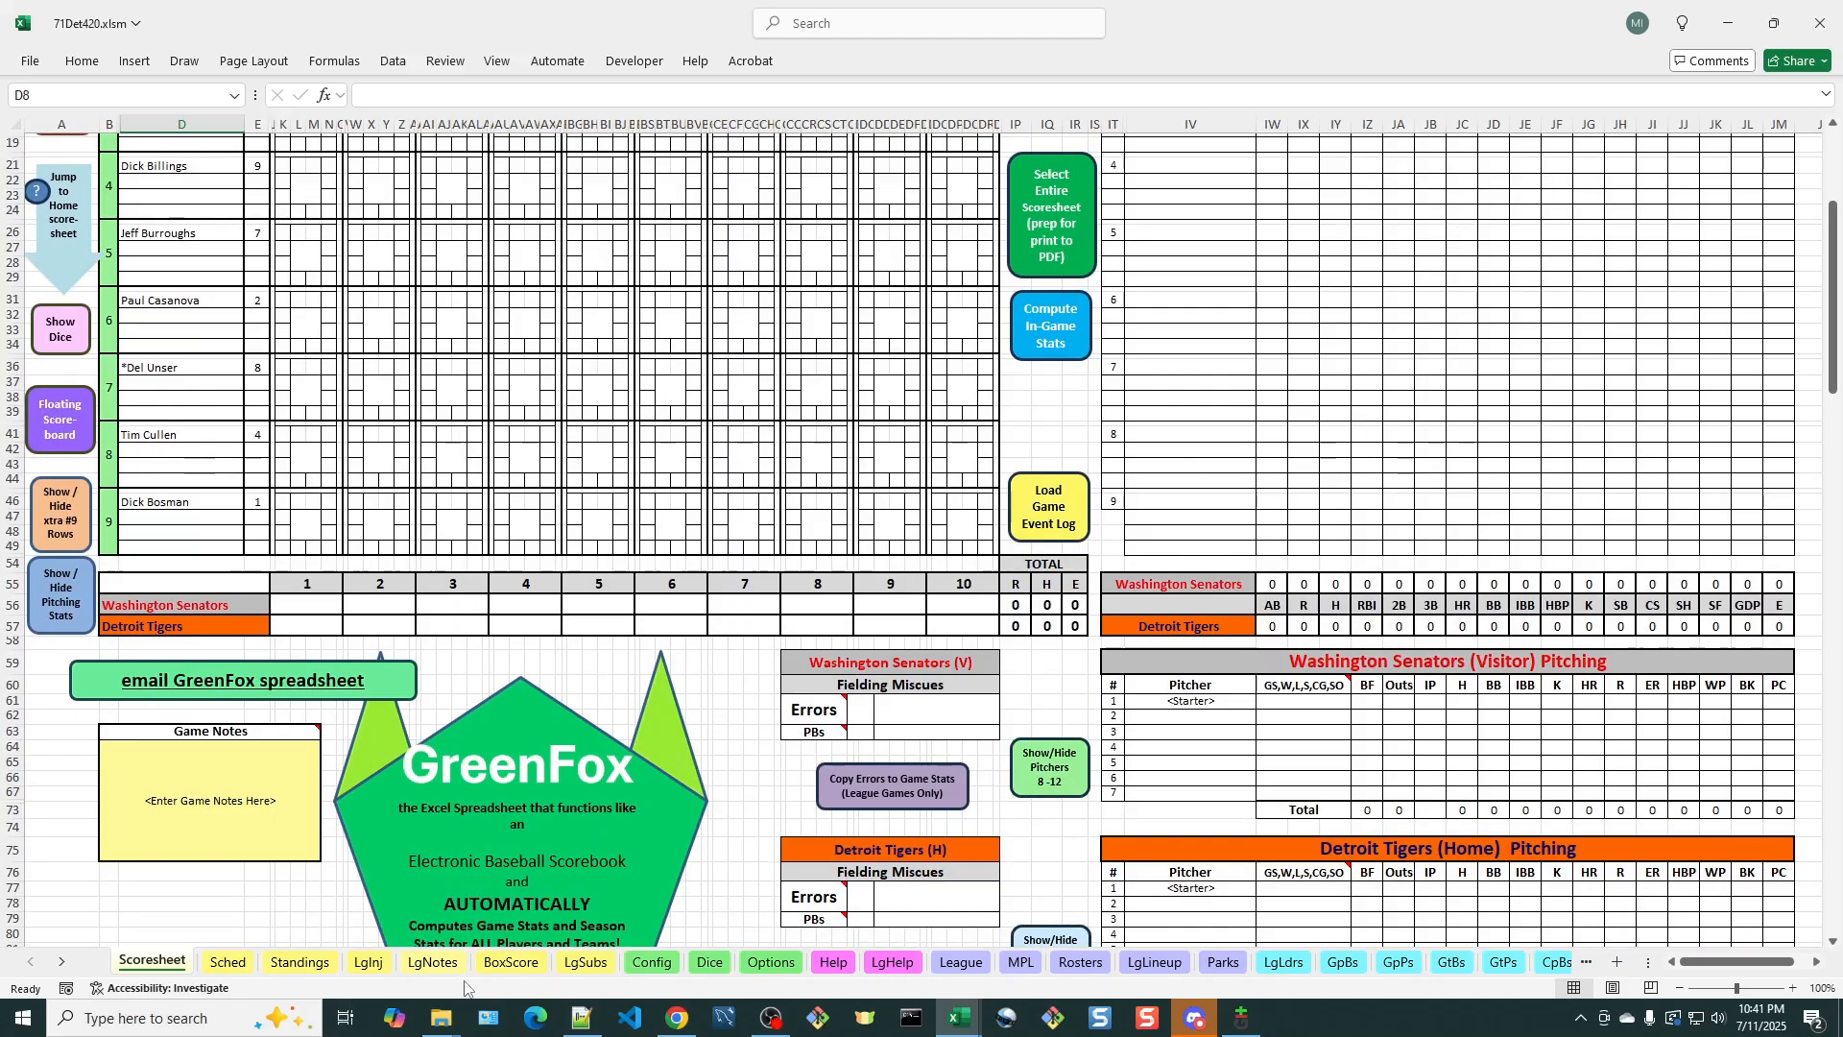
left_click(960, 962)
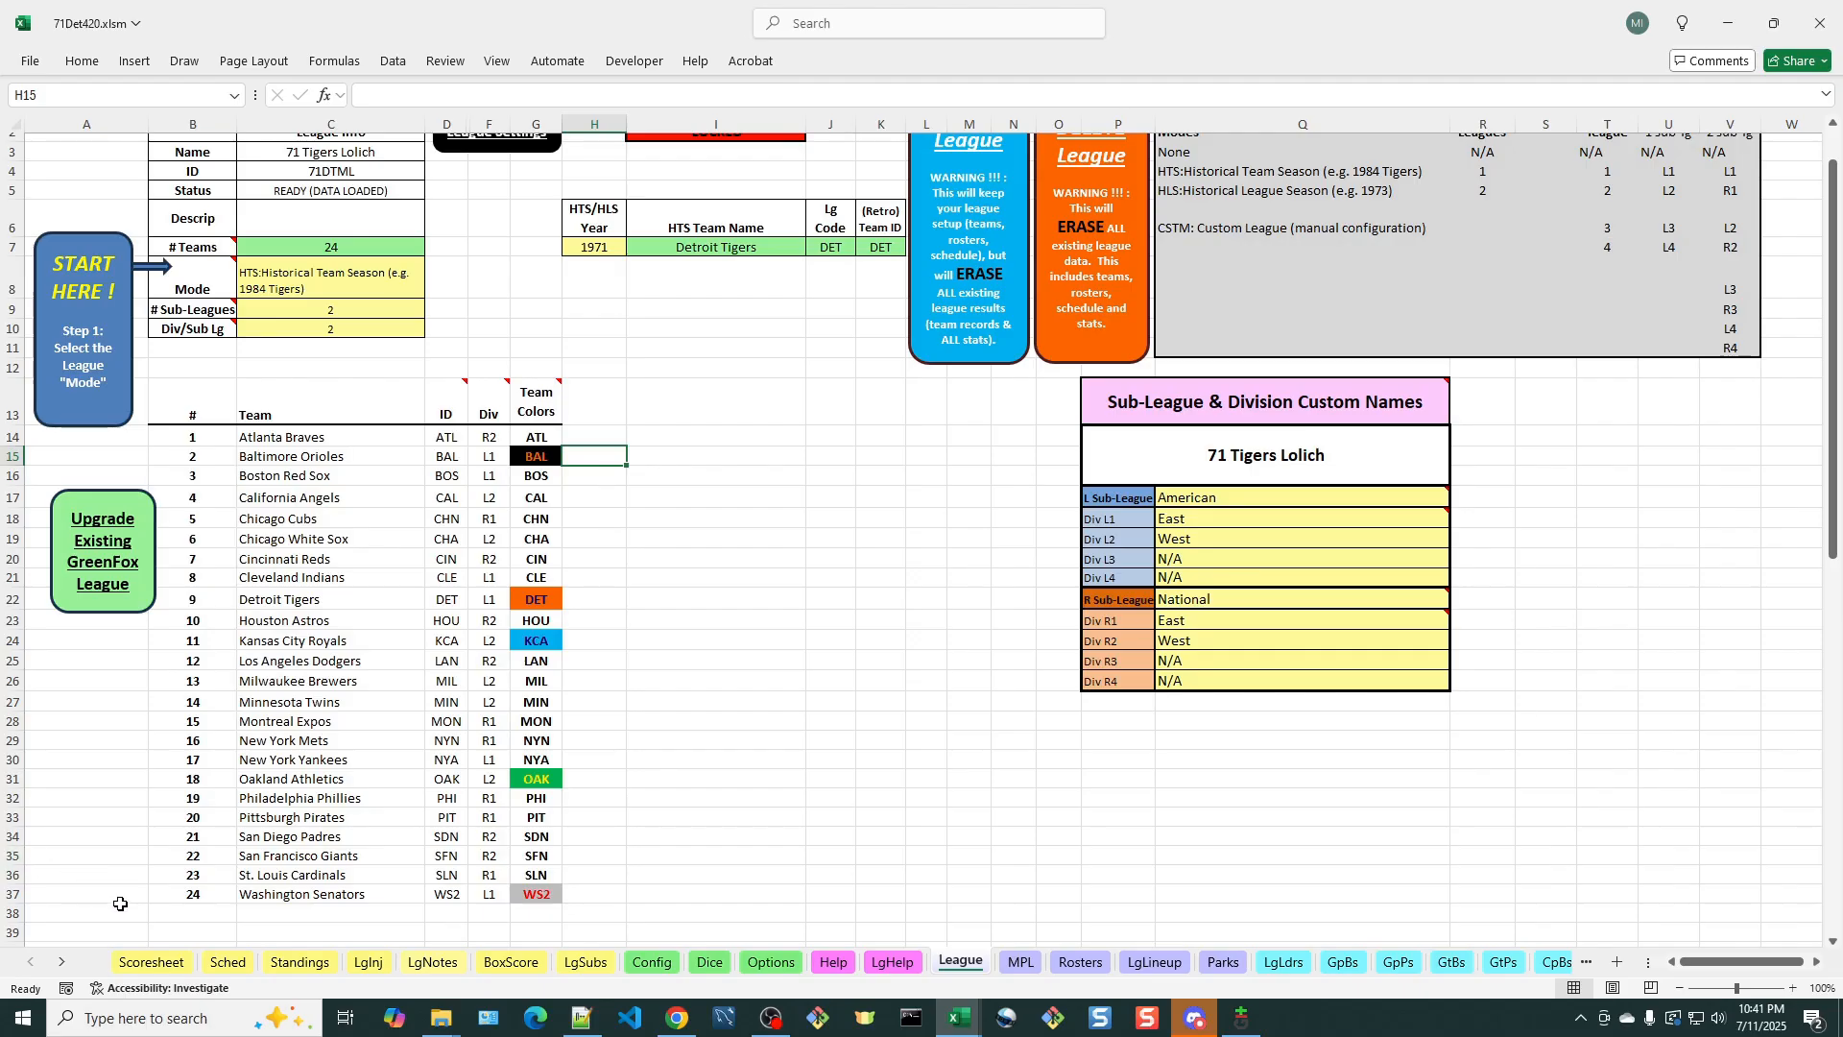
left_click(151, 961)
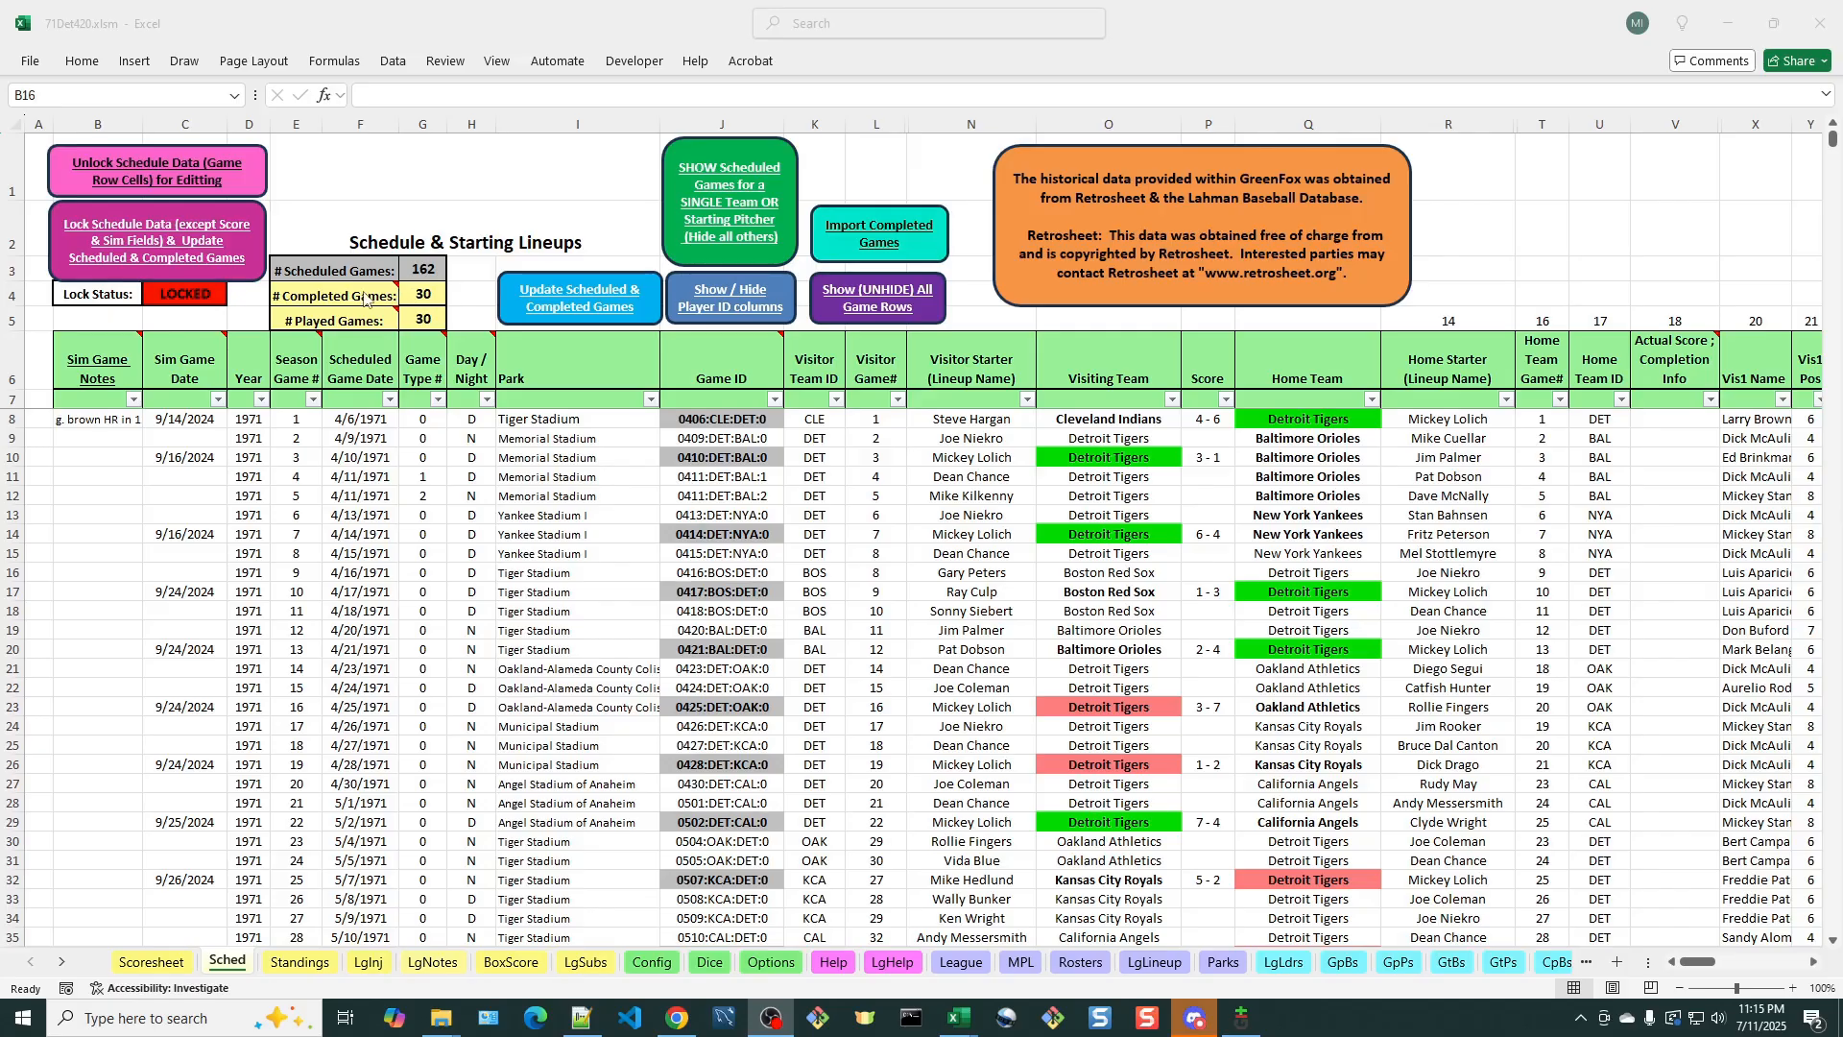
left_click(544, 188)
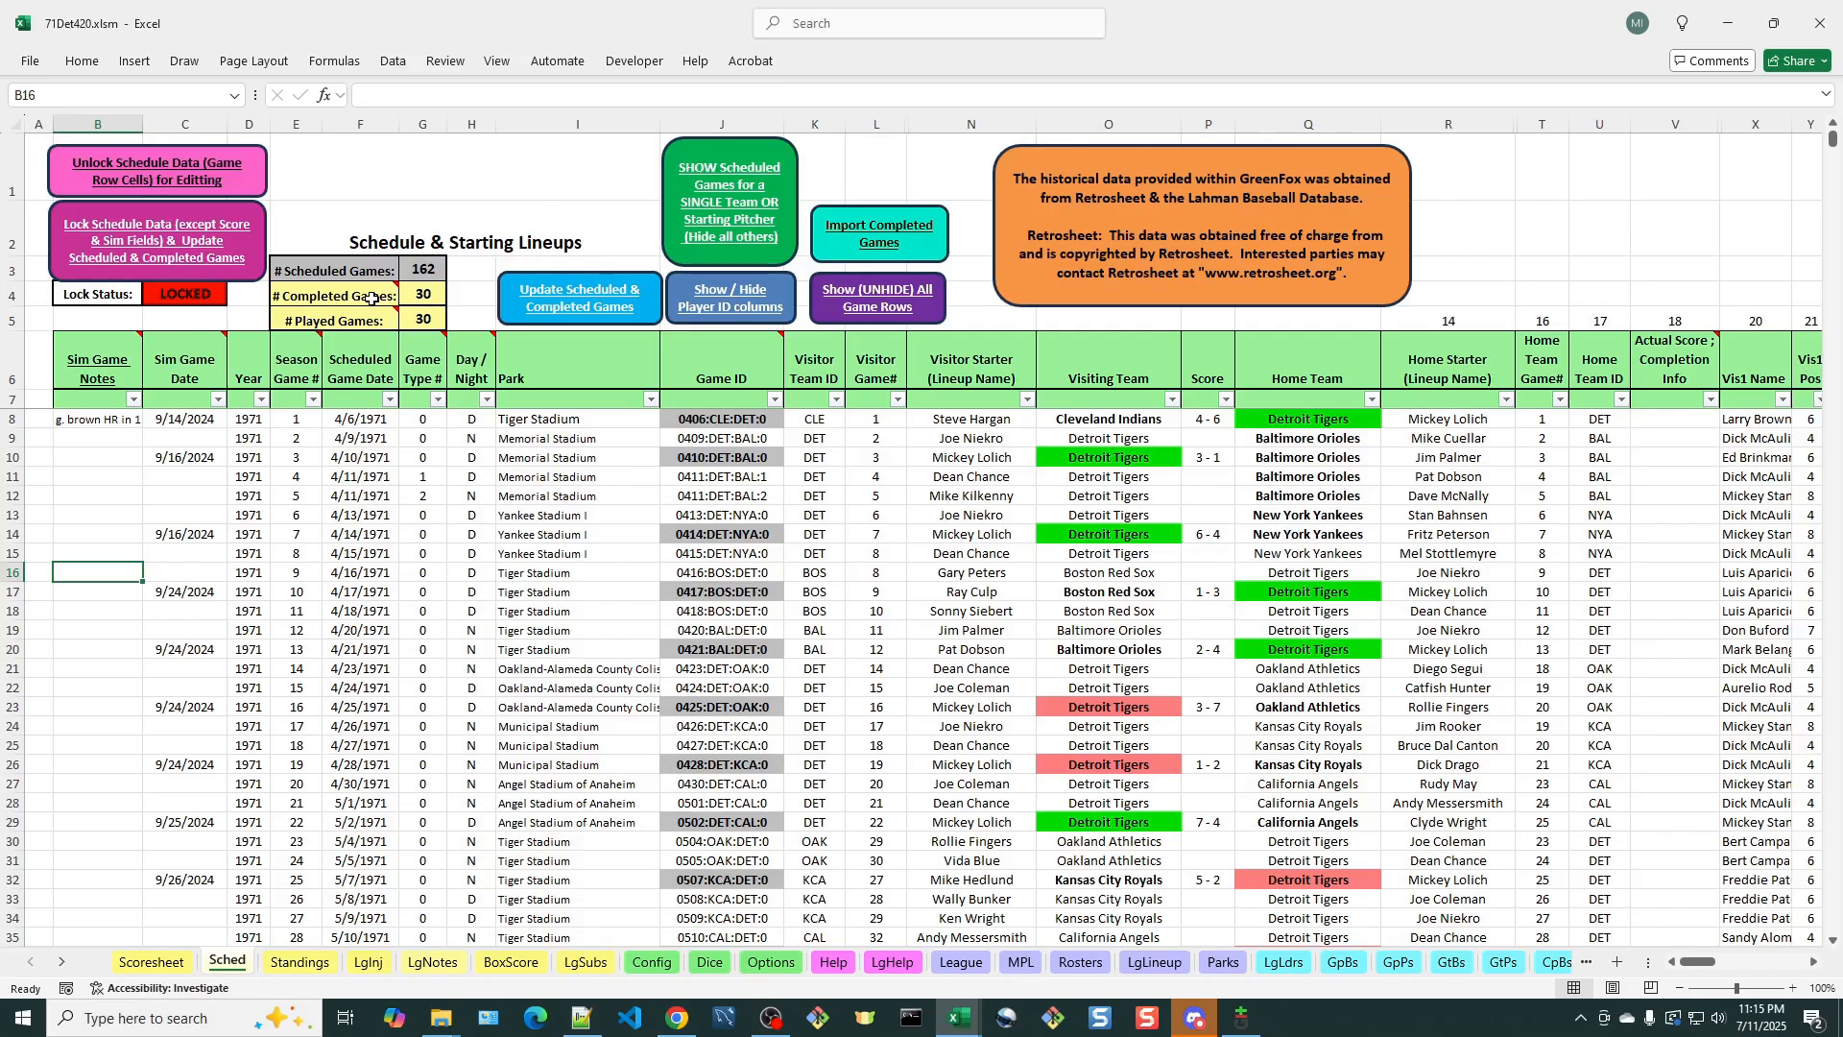
Read the cell notes on the # Completed Games and # Played Games labels above the schedule
mouse_move(356, 296)
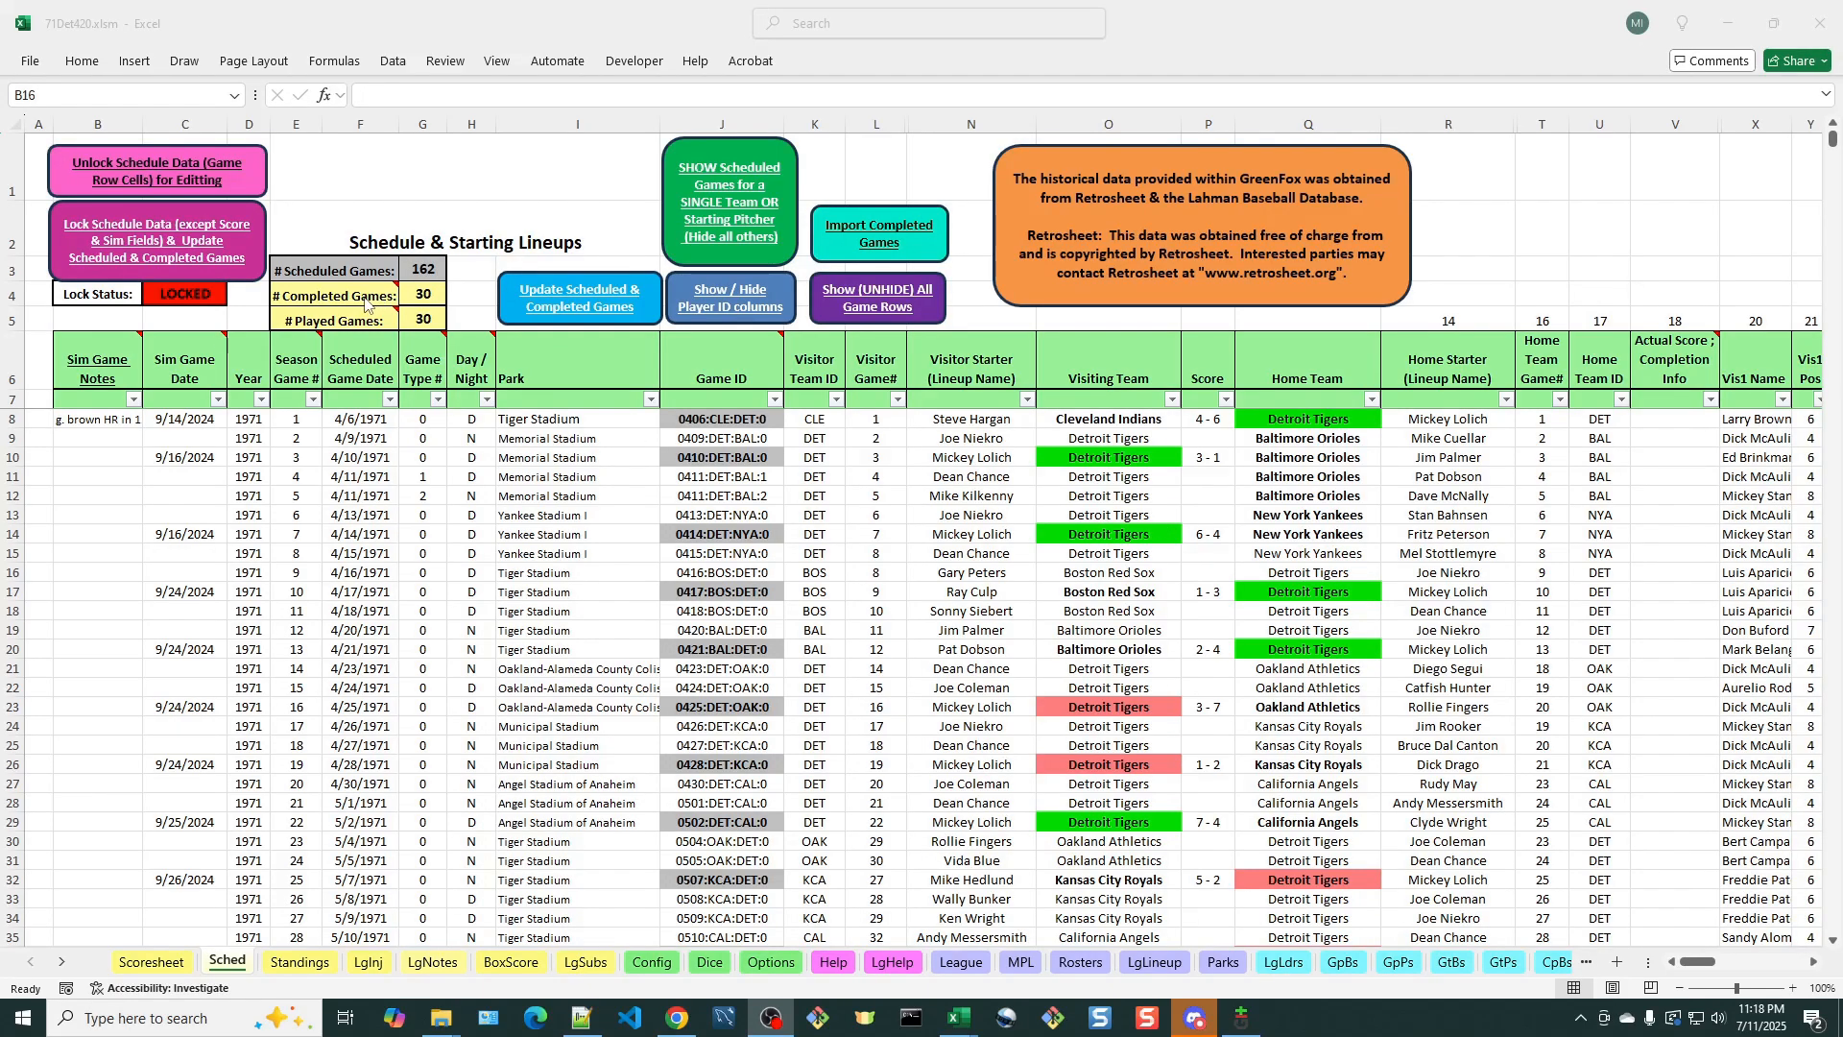
mouse_move(328, 301)
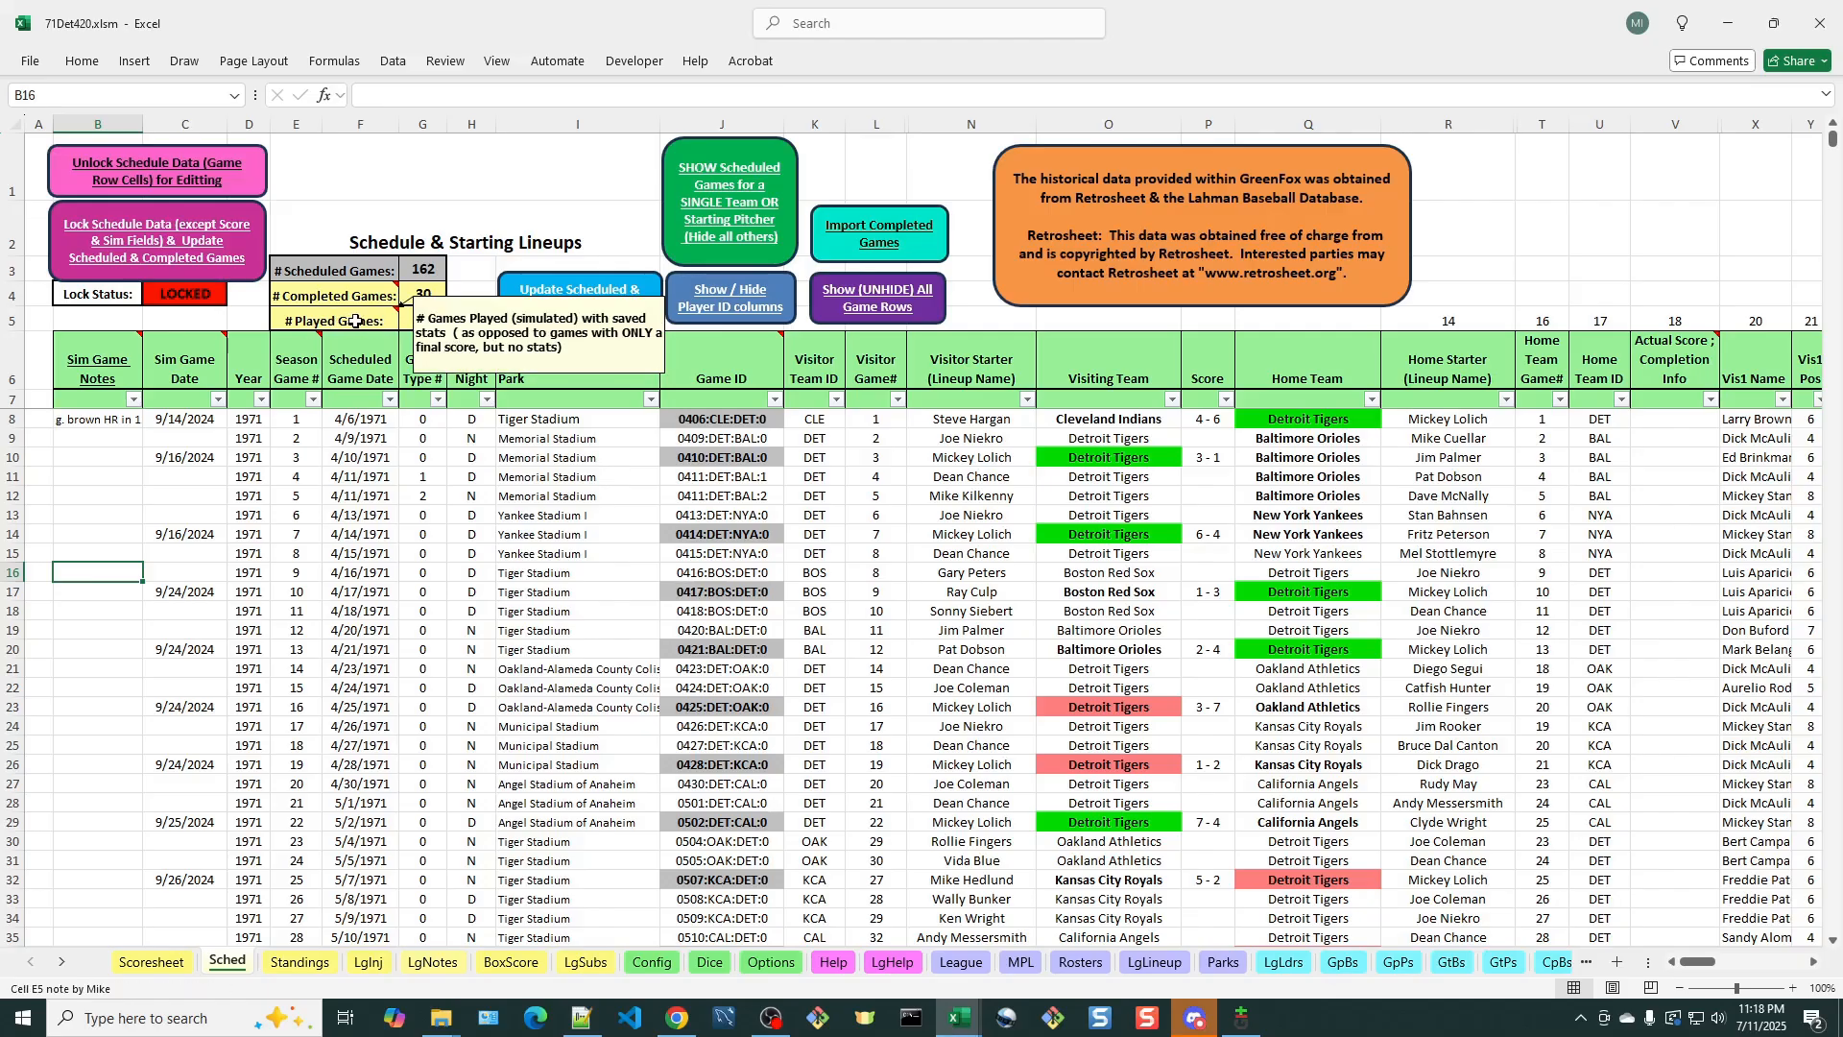
mouse_move(392, 321)
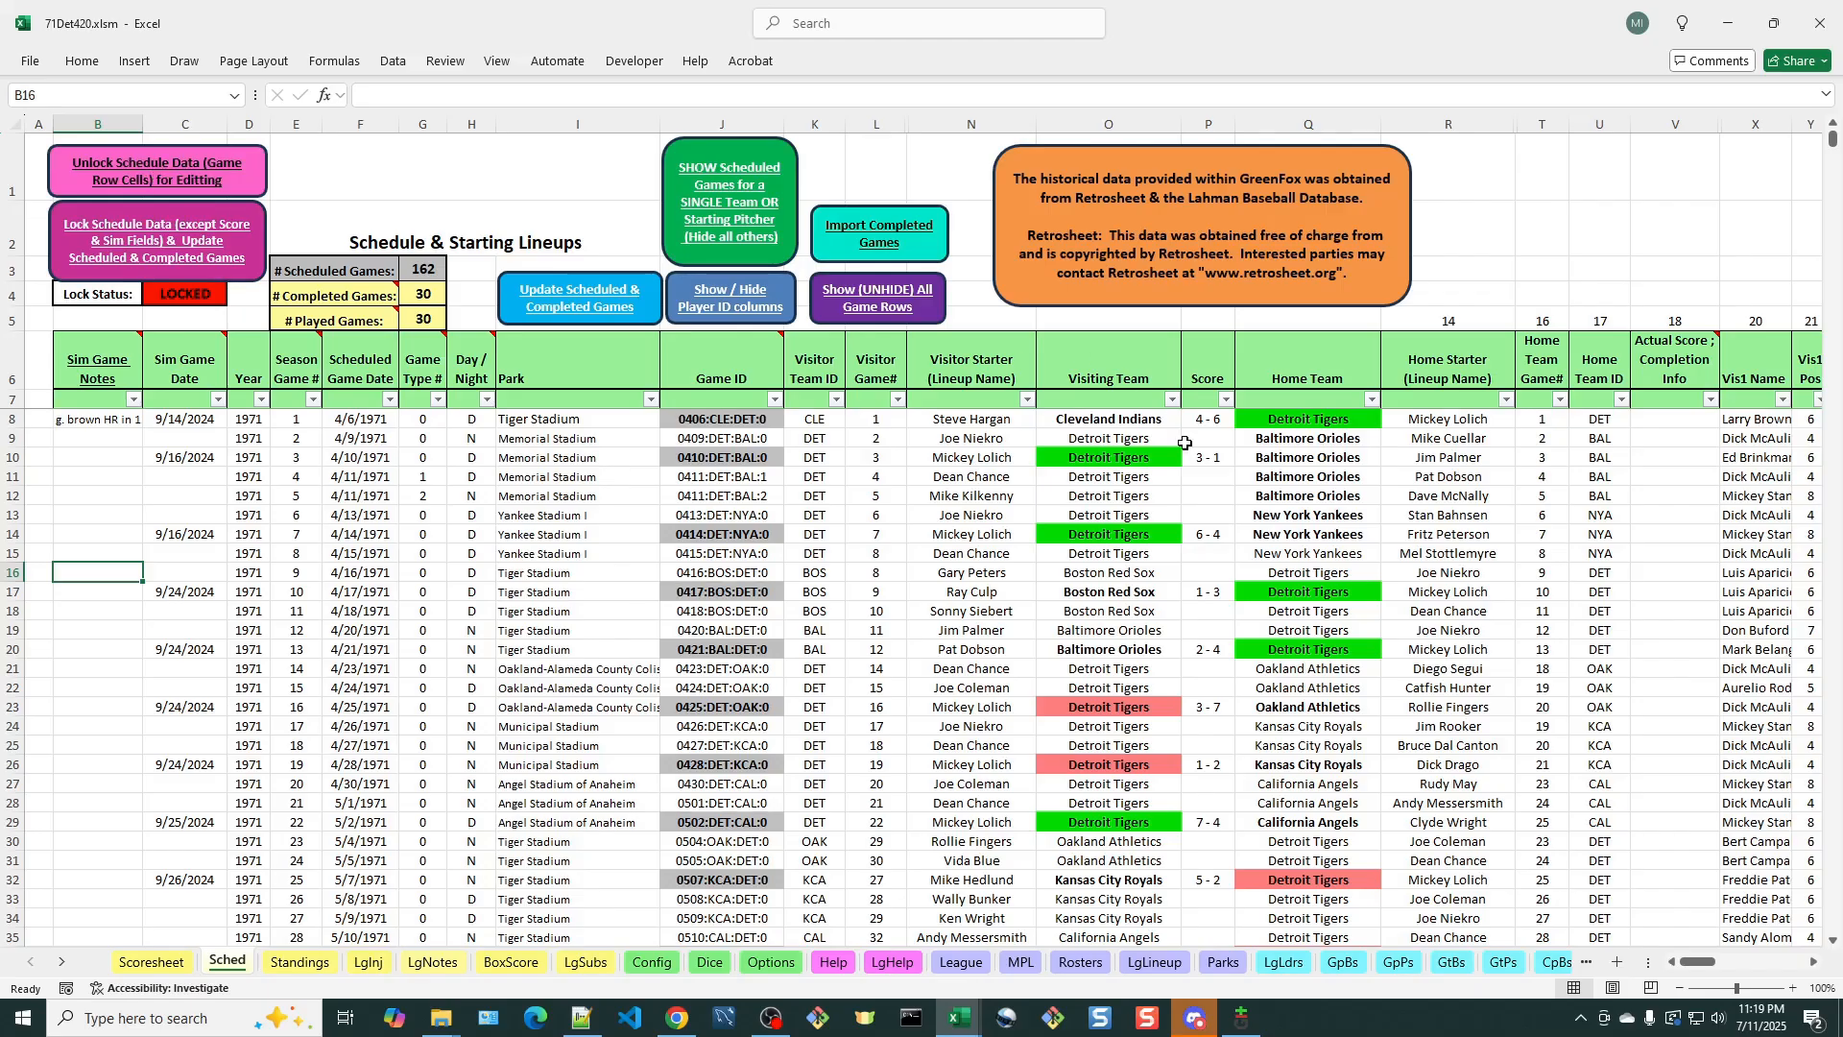
Unlock the schedule data and enter *3-2 as the score of game 0409:DET:BAL:0 in cell P9
left_click(1214, 437)
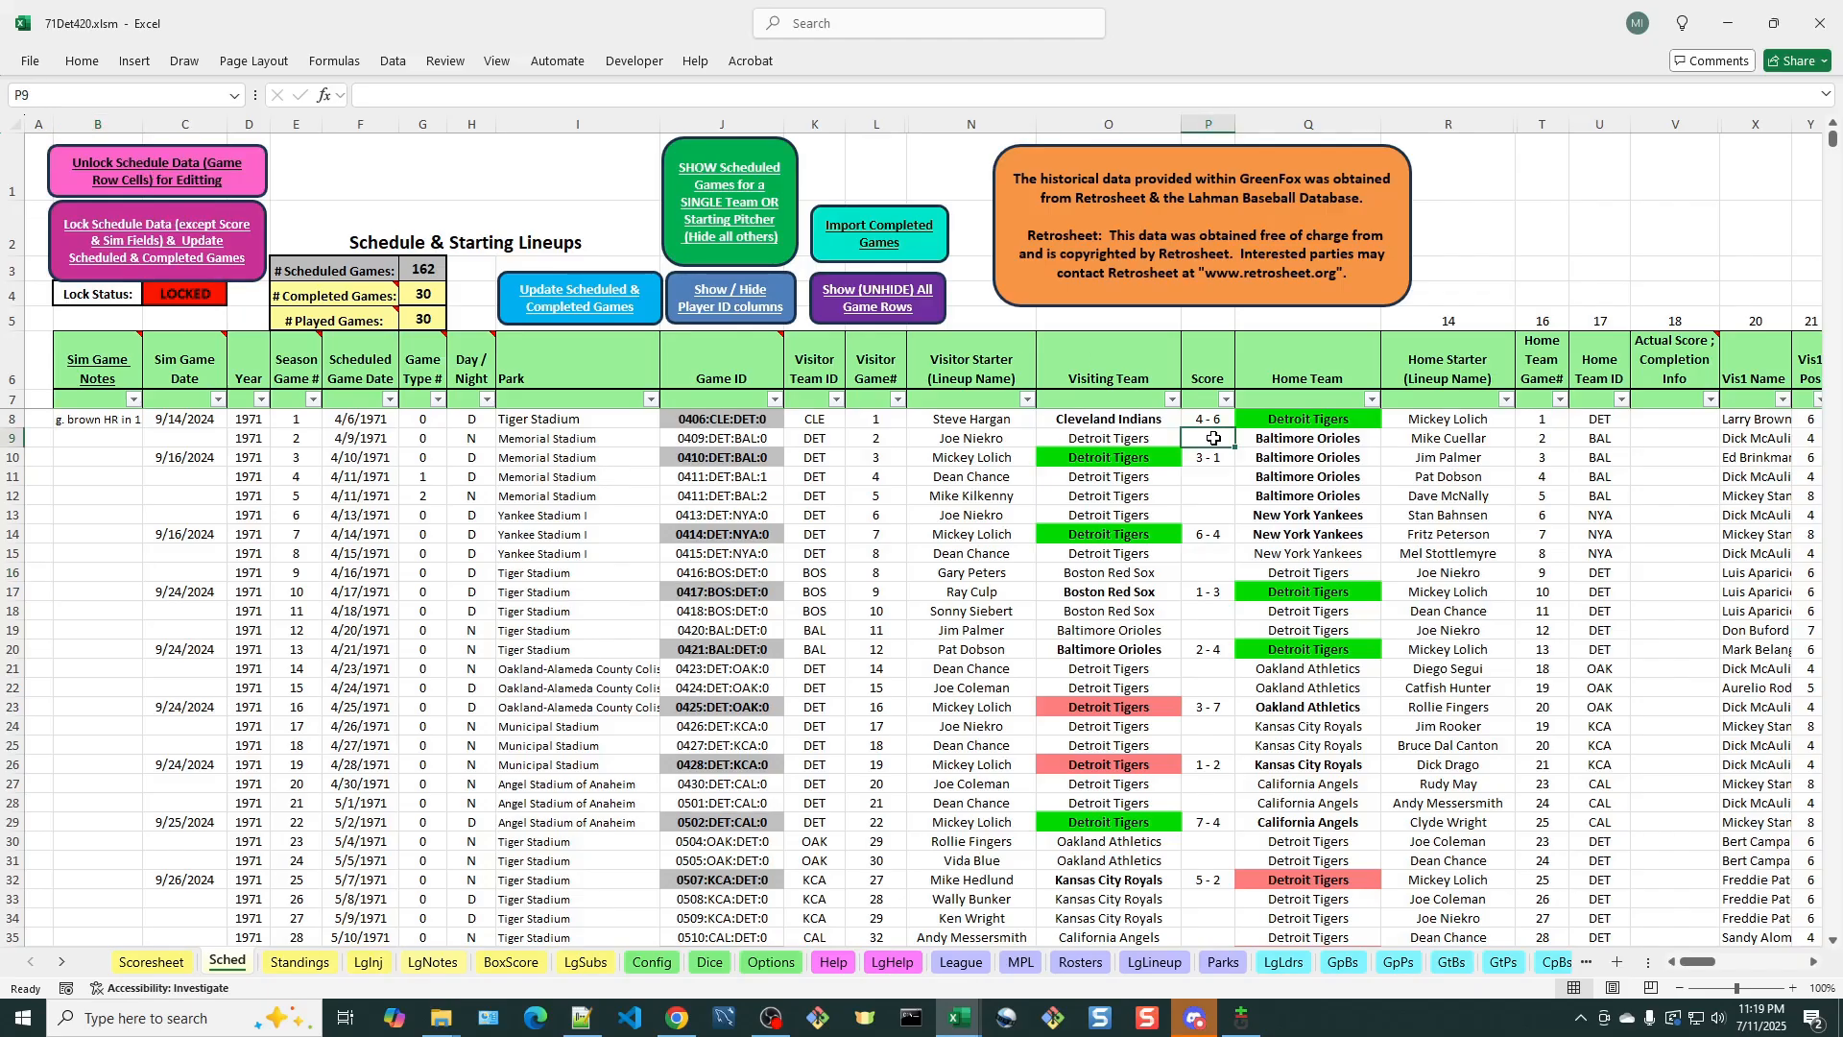
left_click(533, 97)
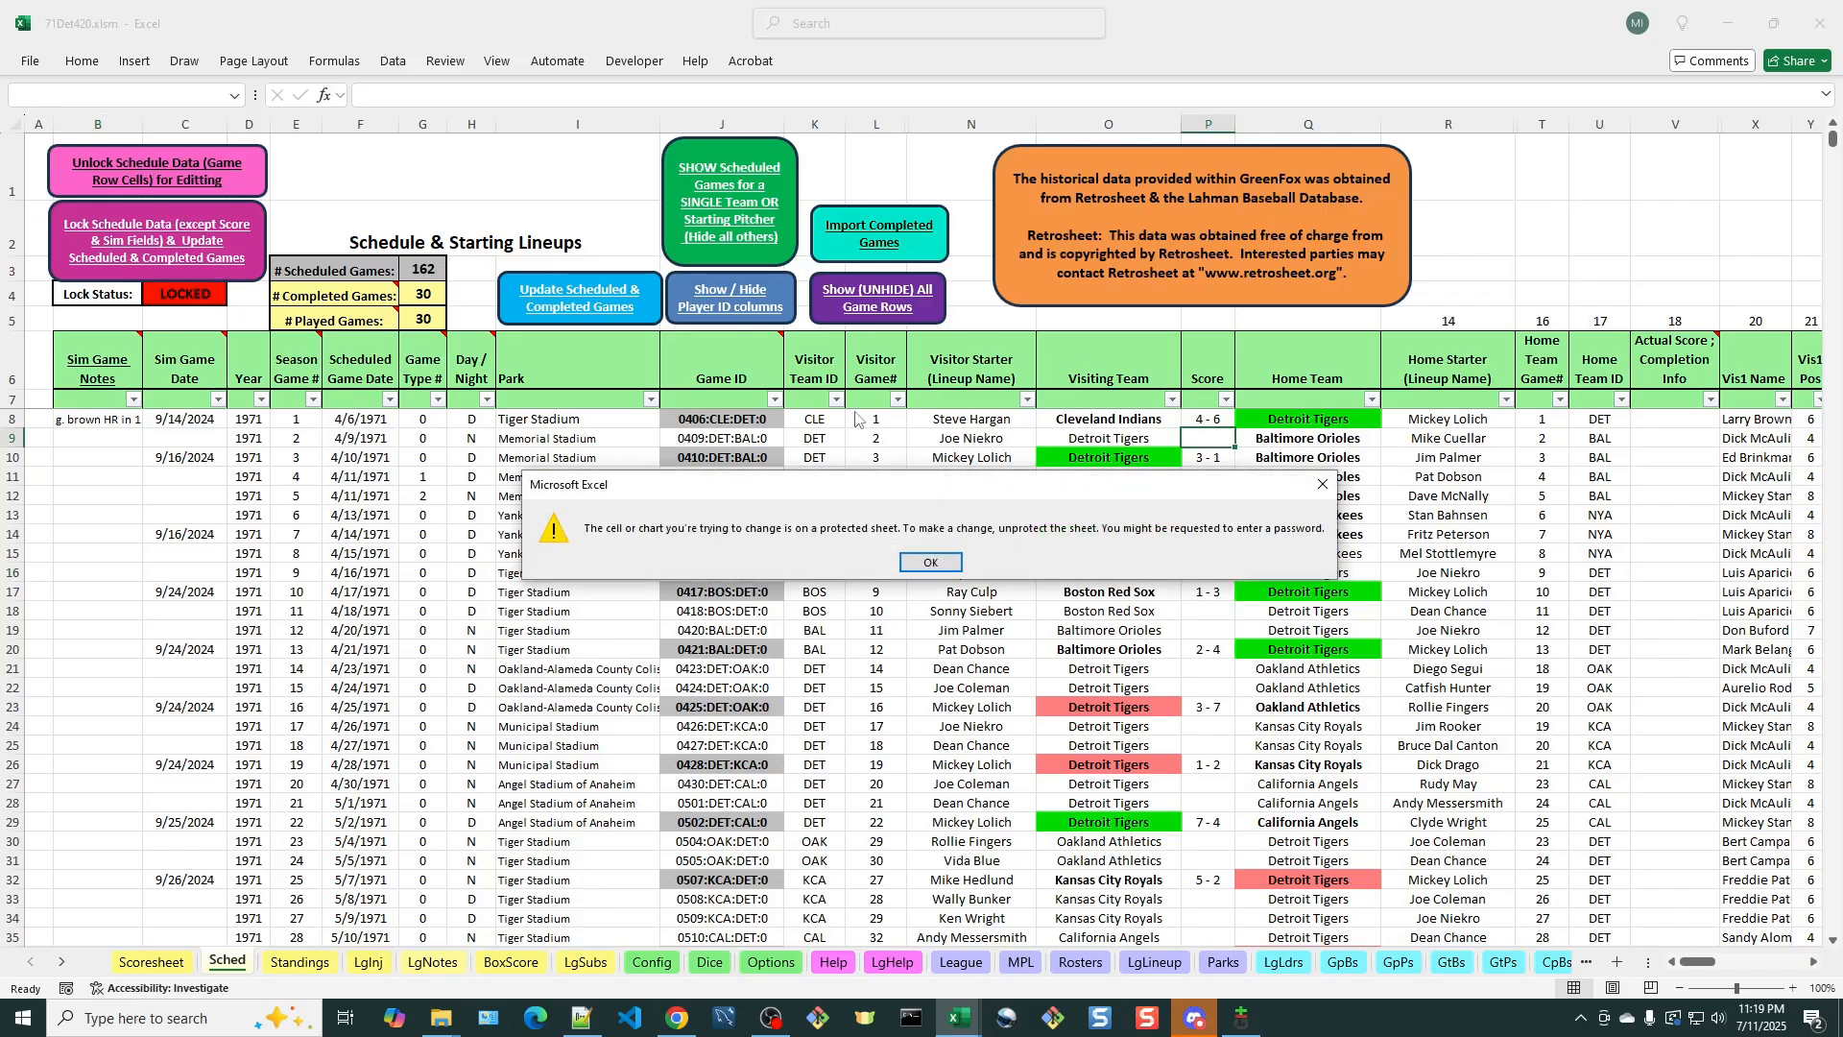
left_click(943, 564)
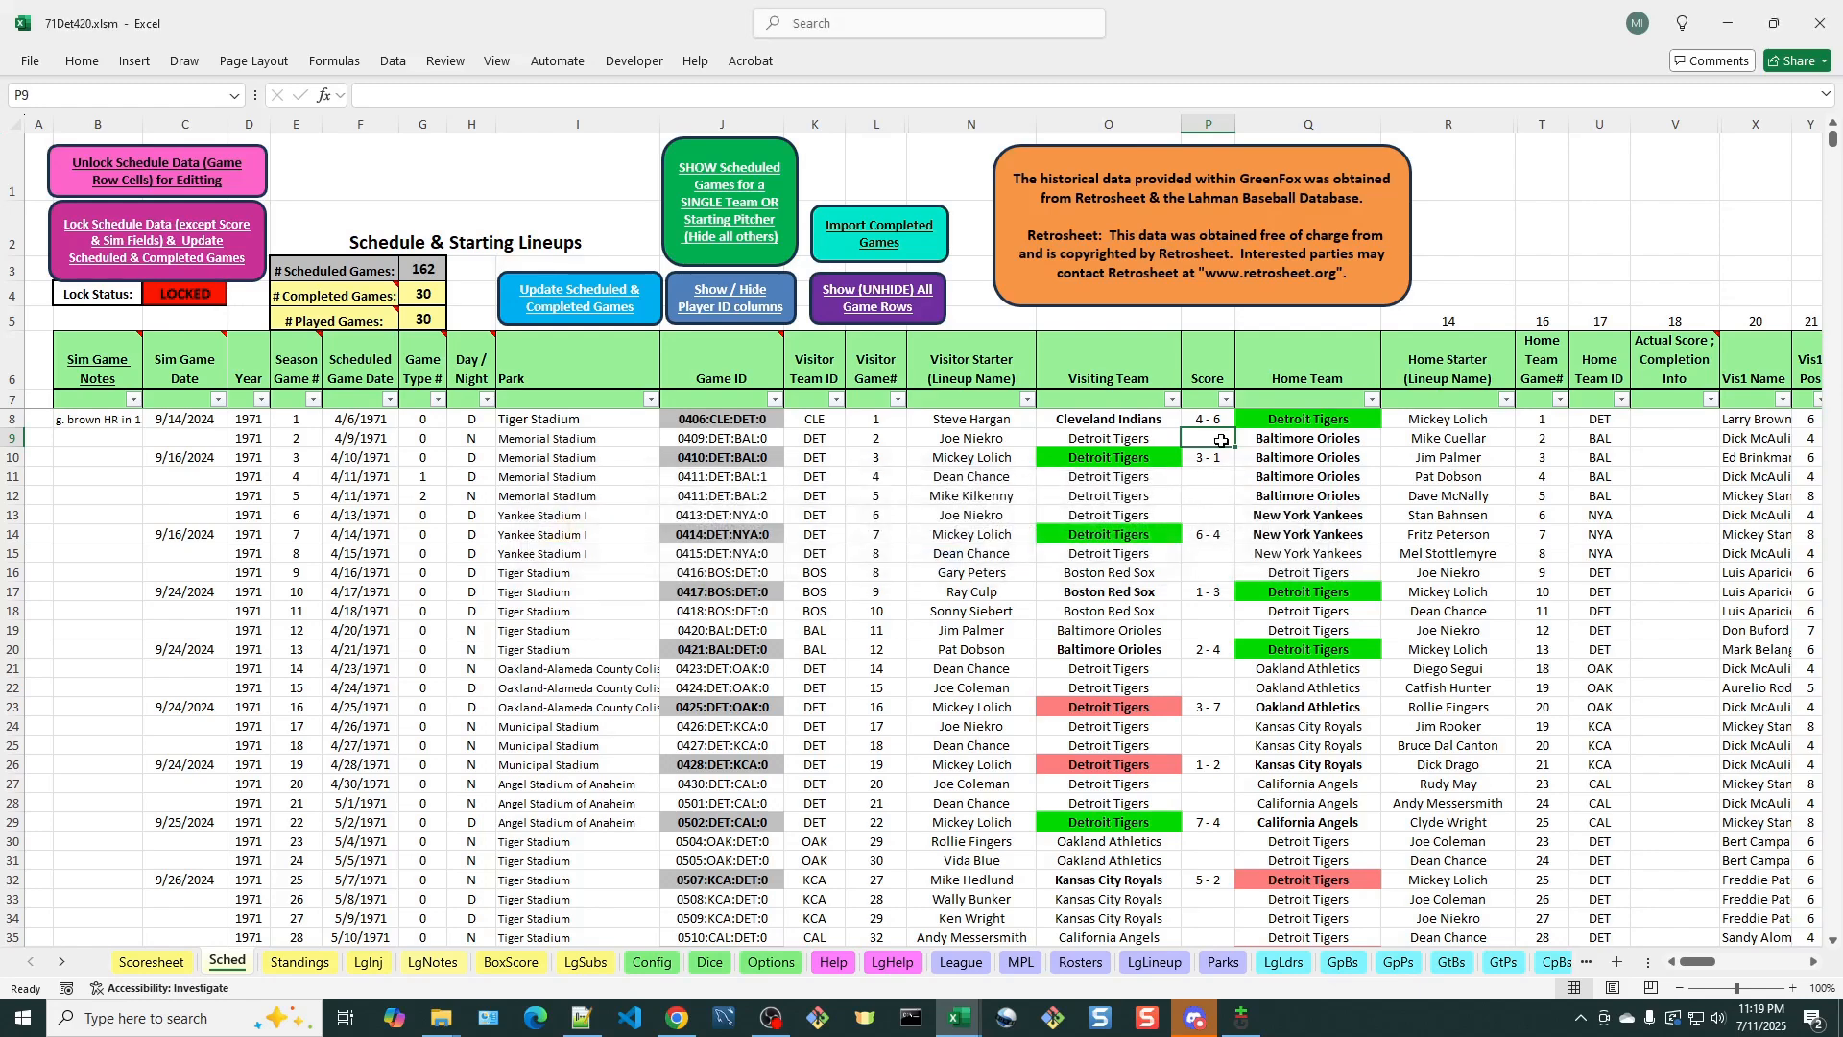
left_click(146, 163)
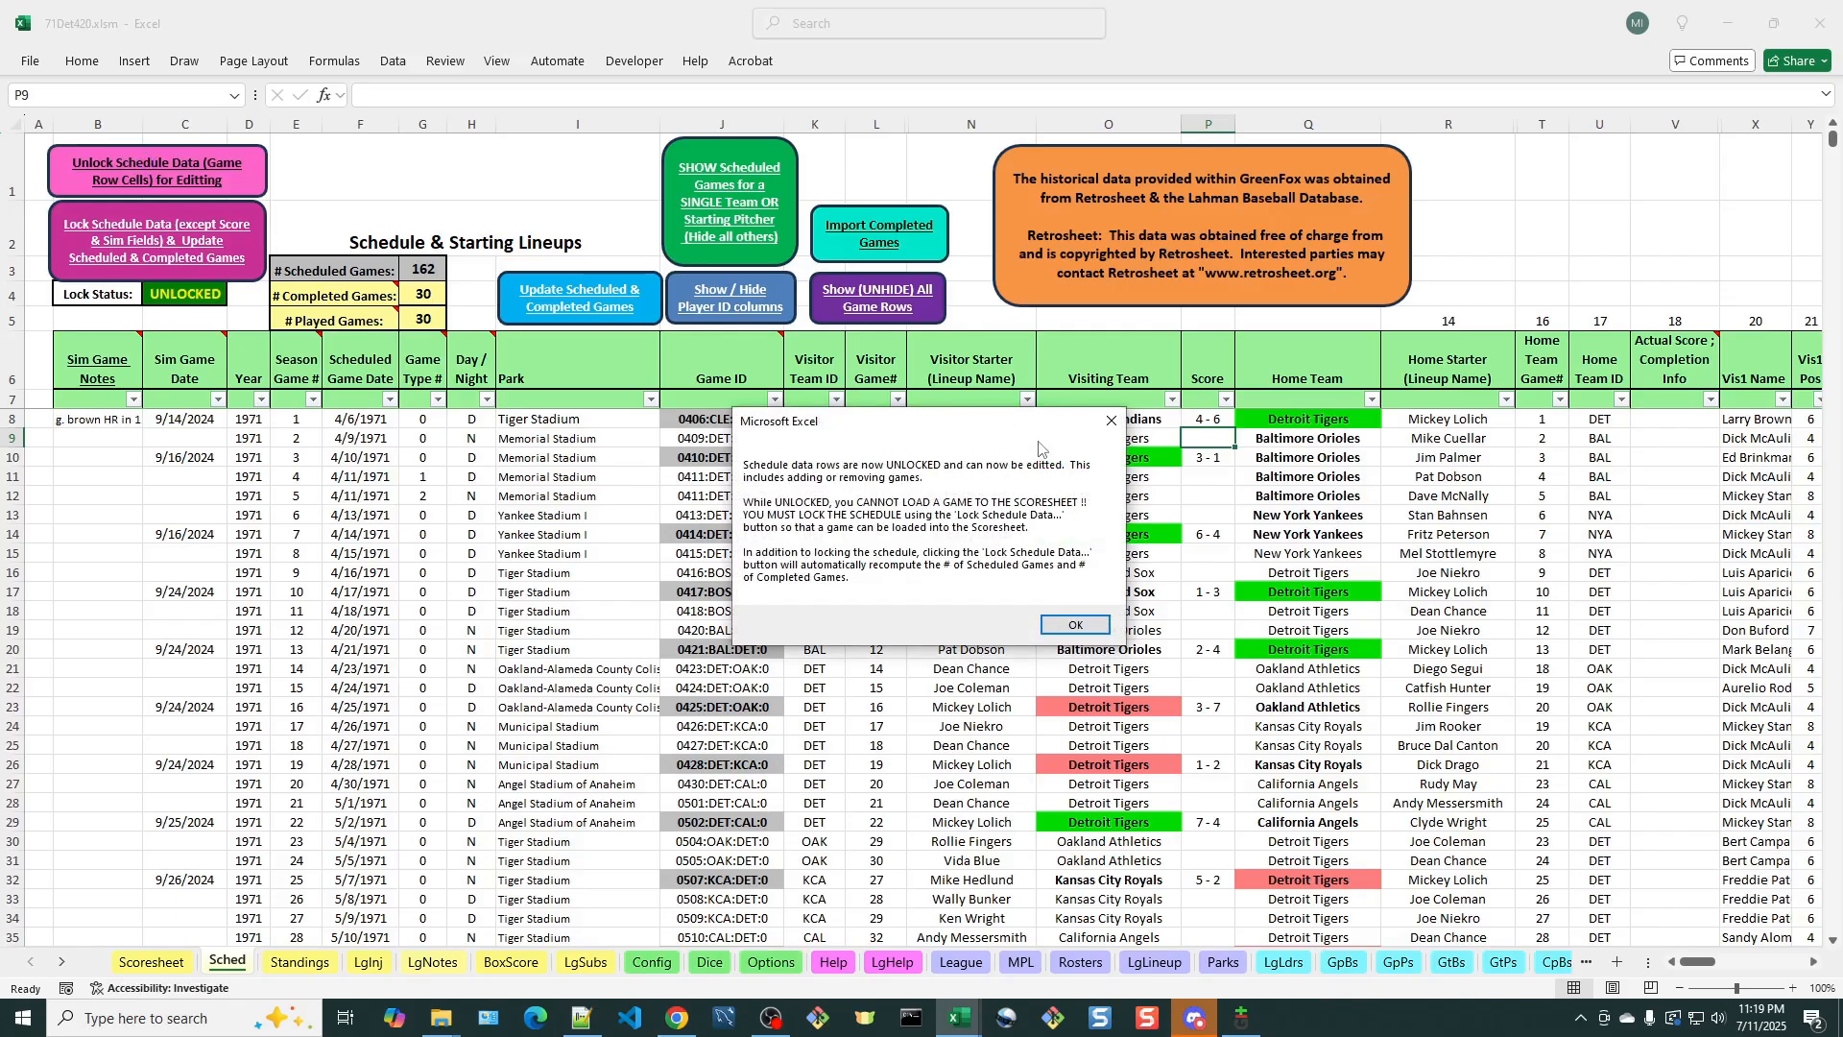
left_click(1095, 630)
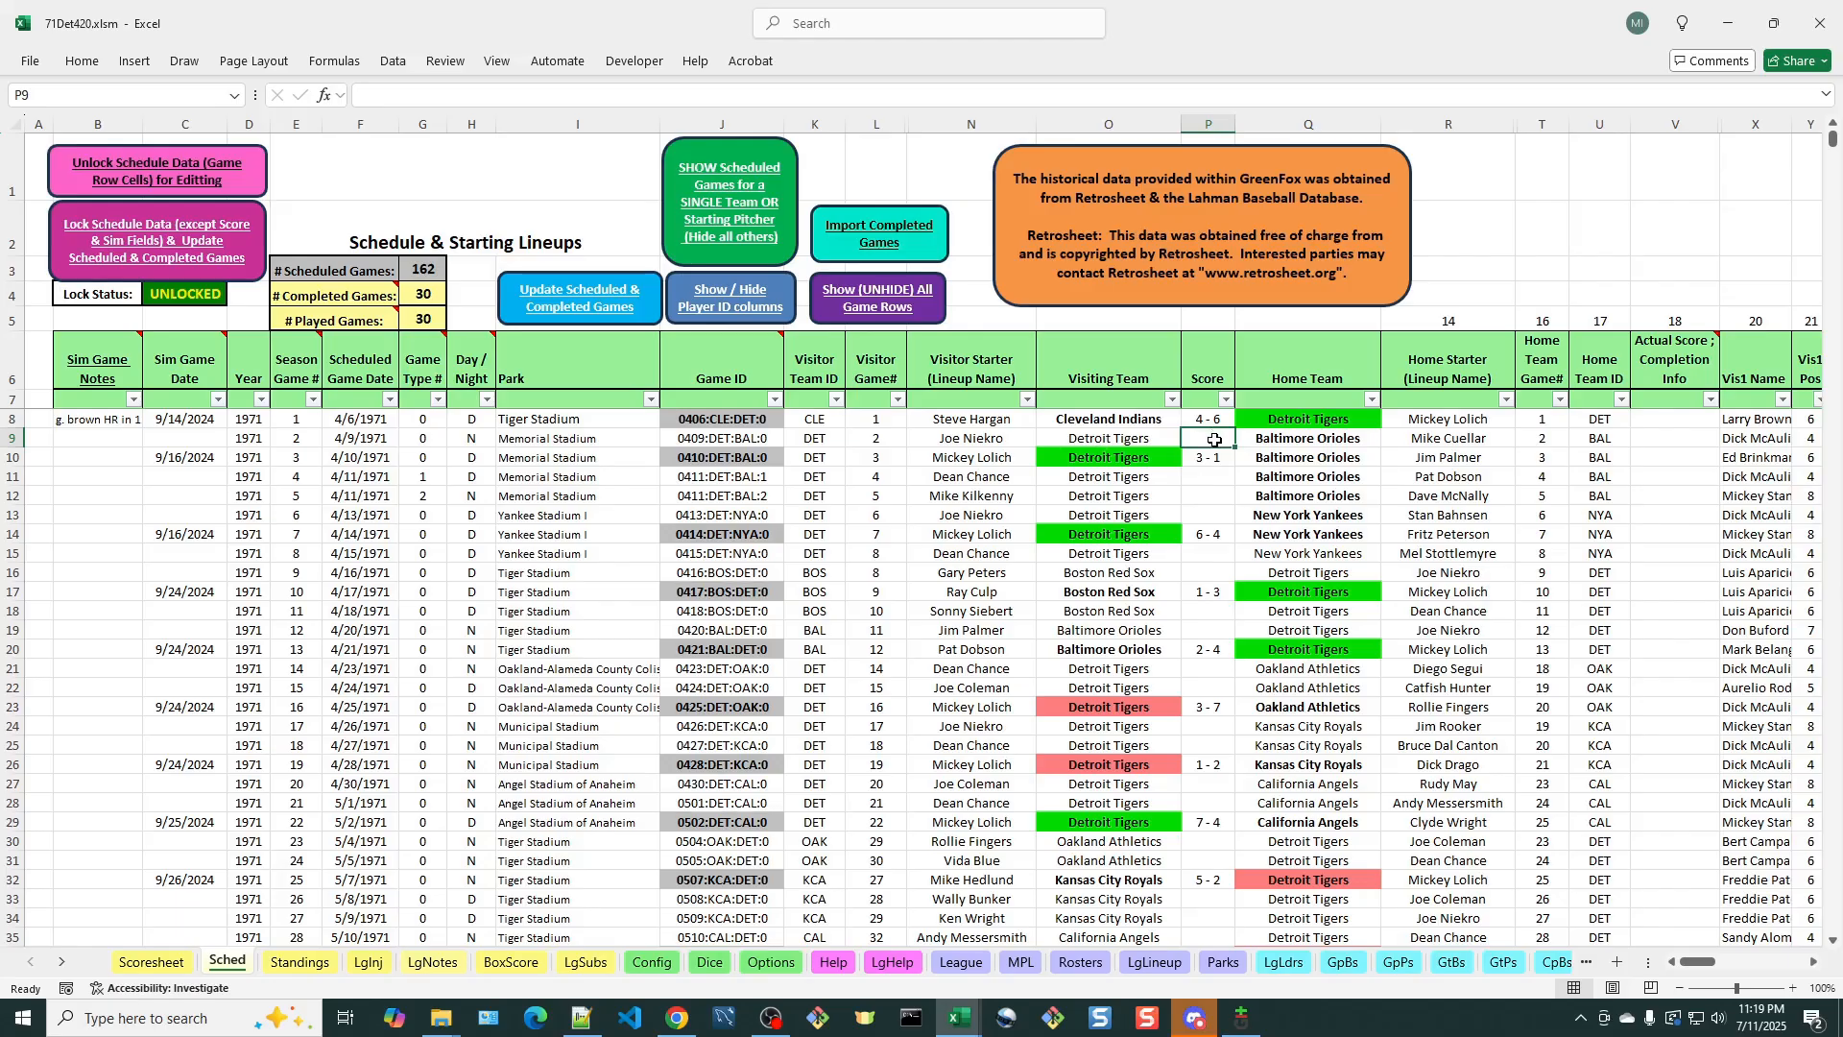
type("*")
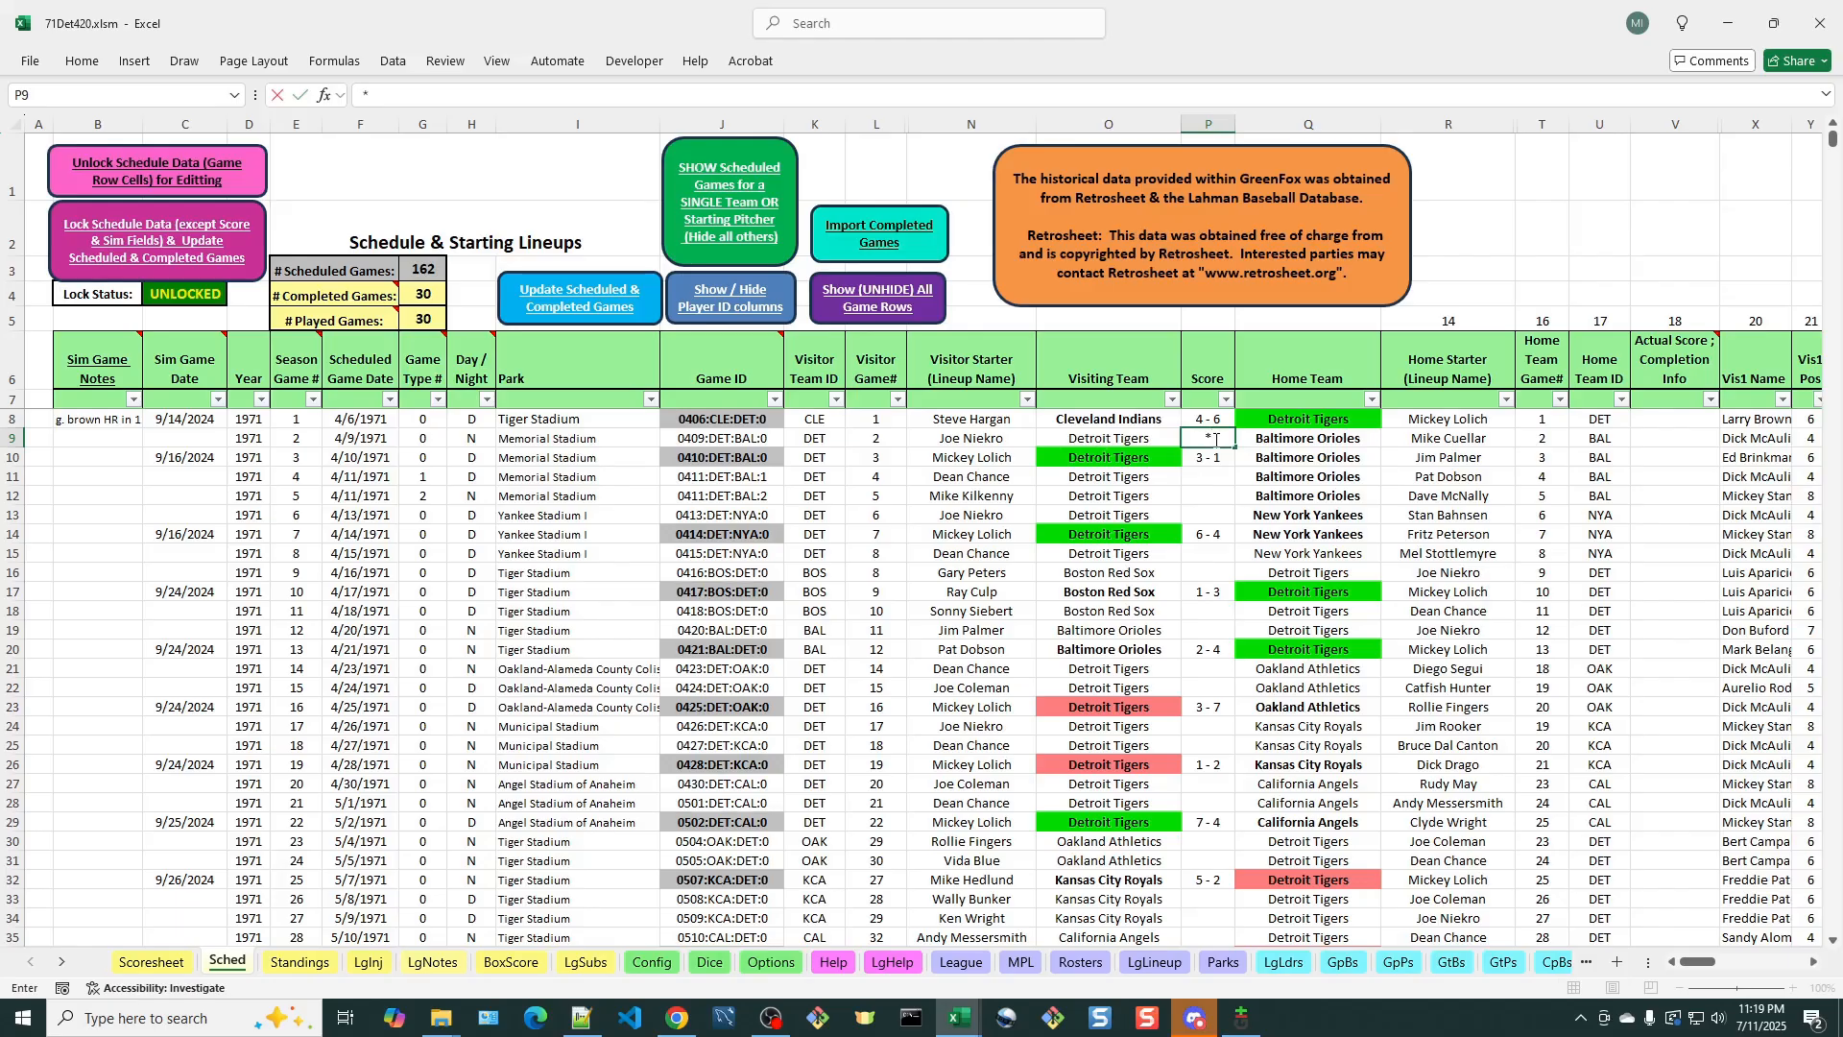
type("3-2")
key("Return")
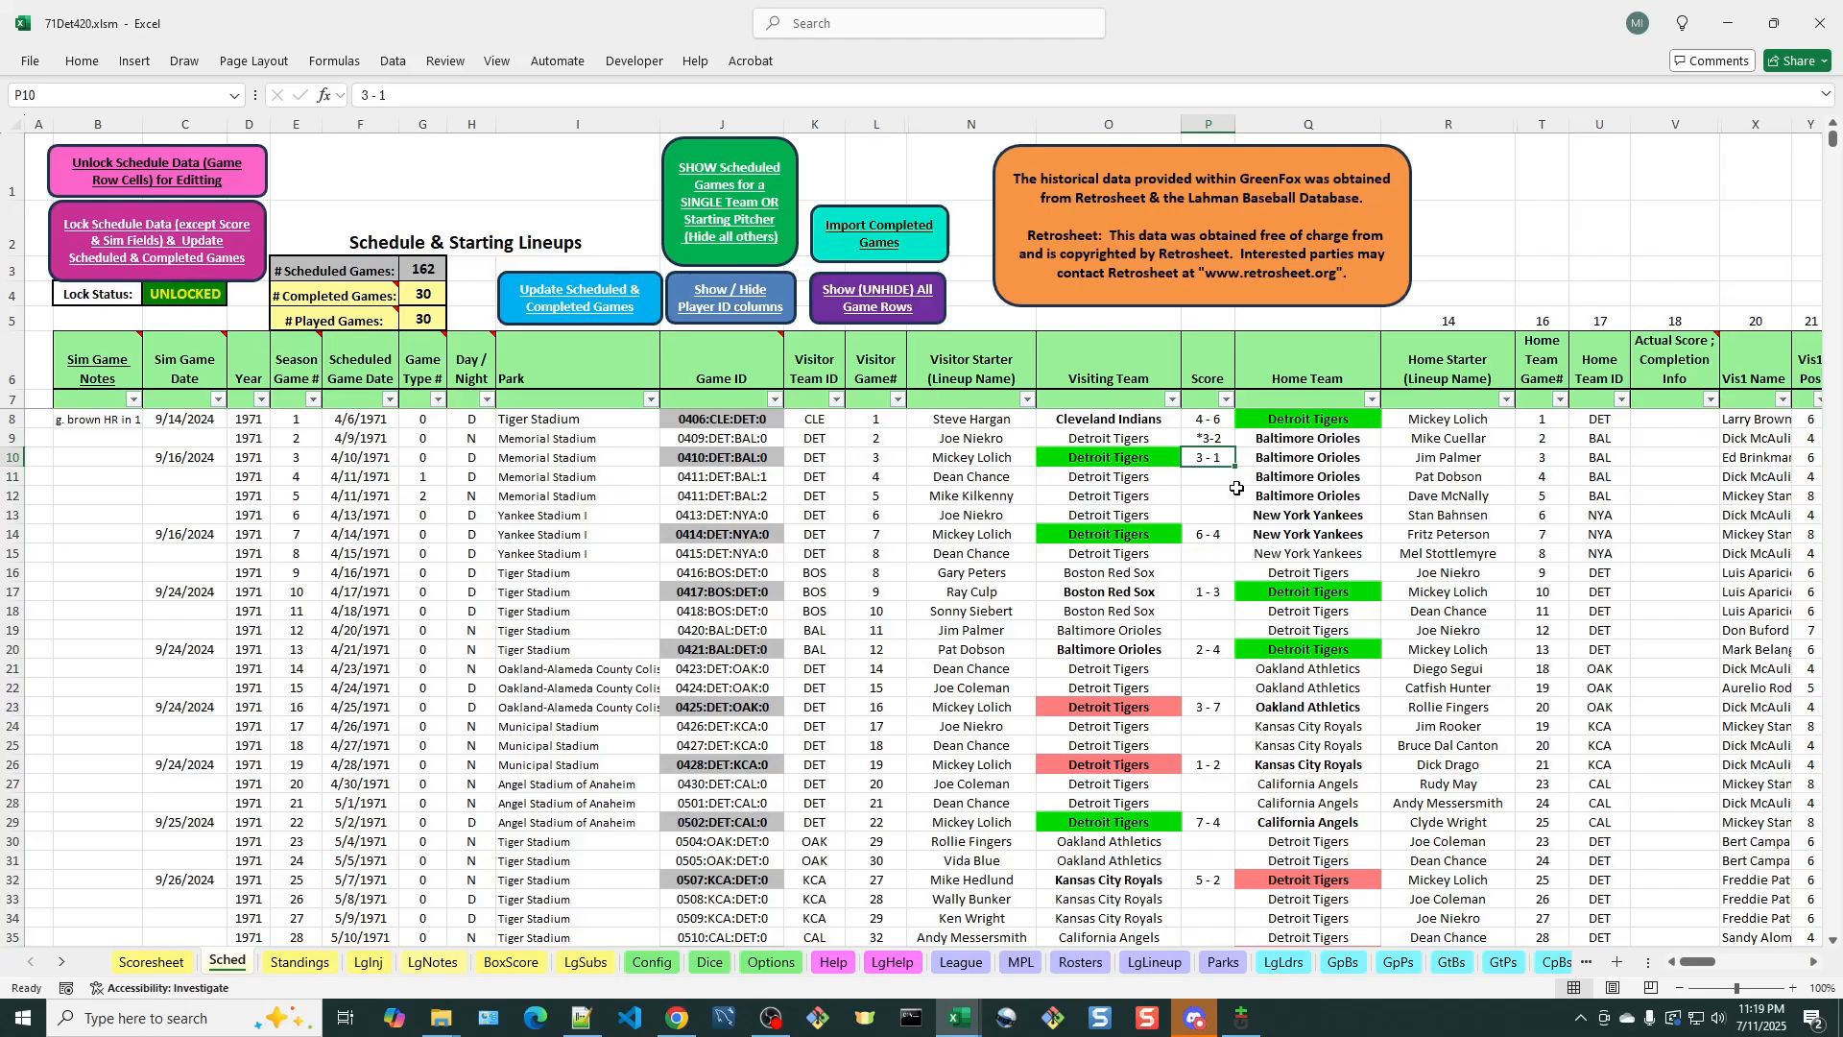
View the Standings sheet before recomputing, and lock the schedule data on the Sched sheet to update the completed games
left_click(299, 961)
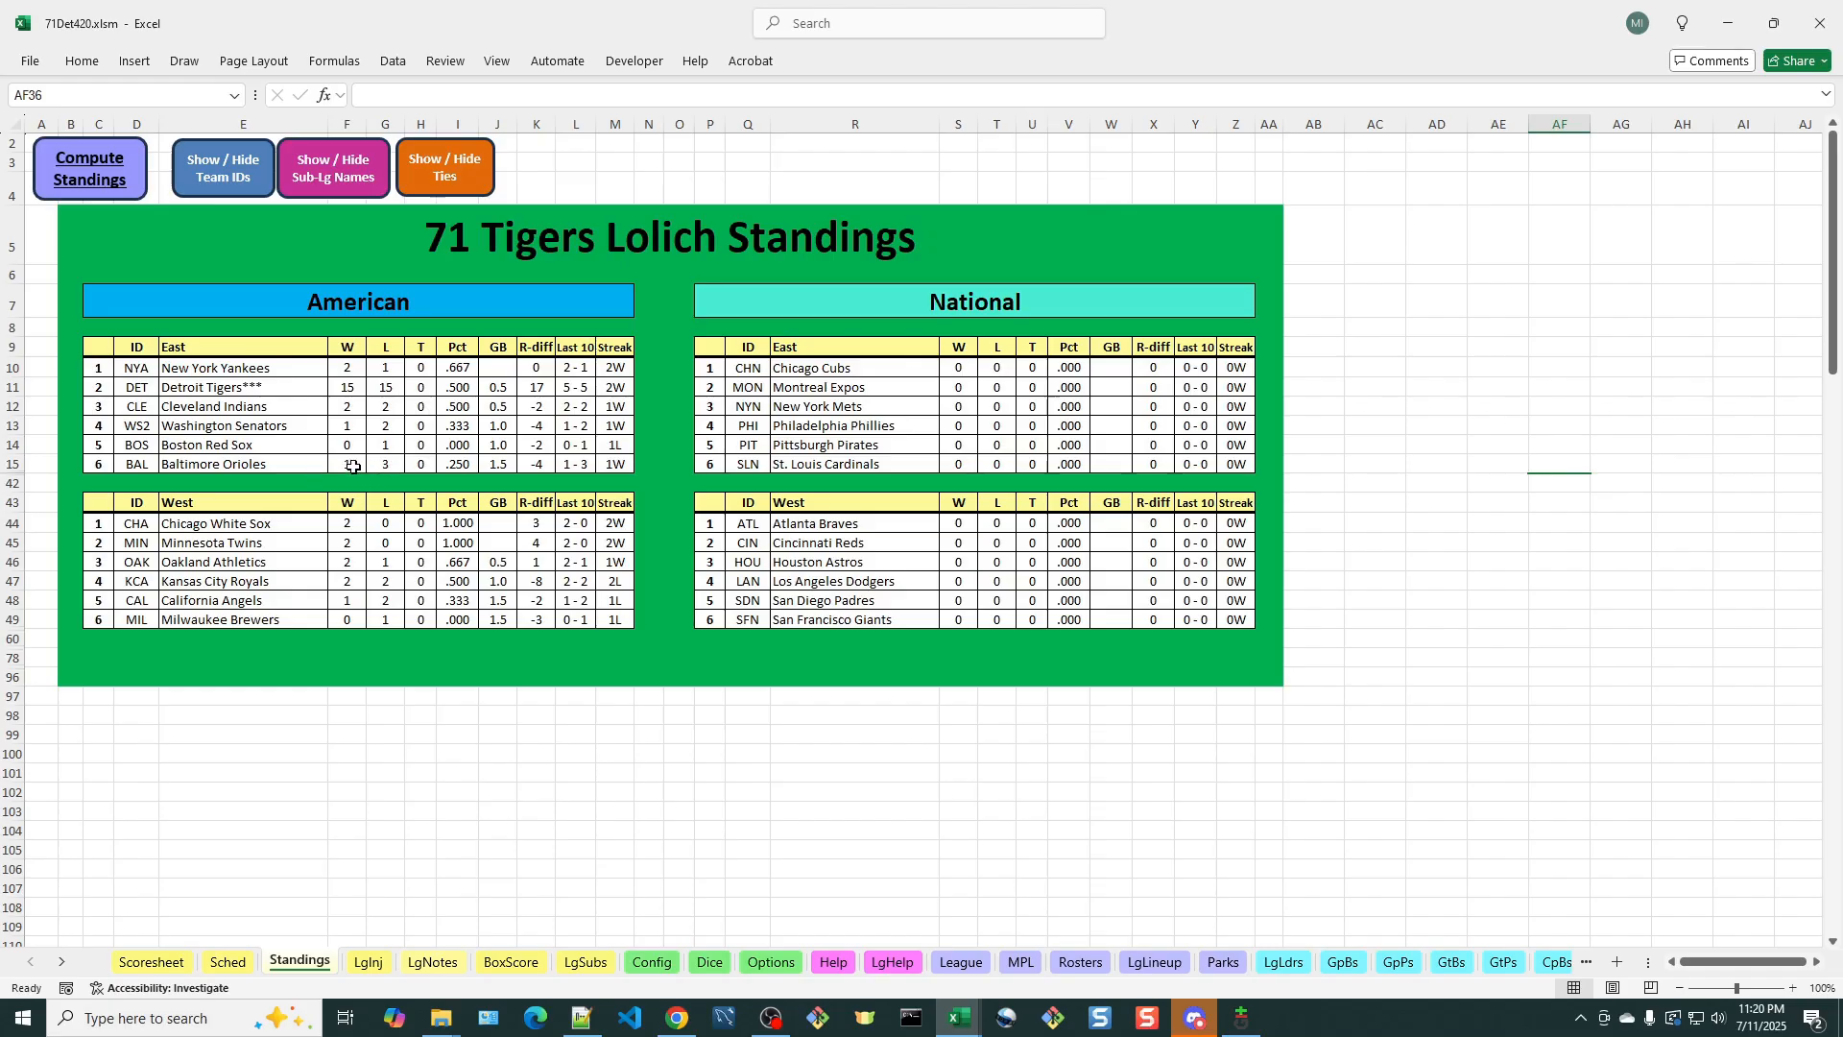
left_click(231, 965)
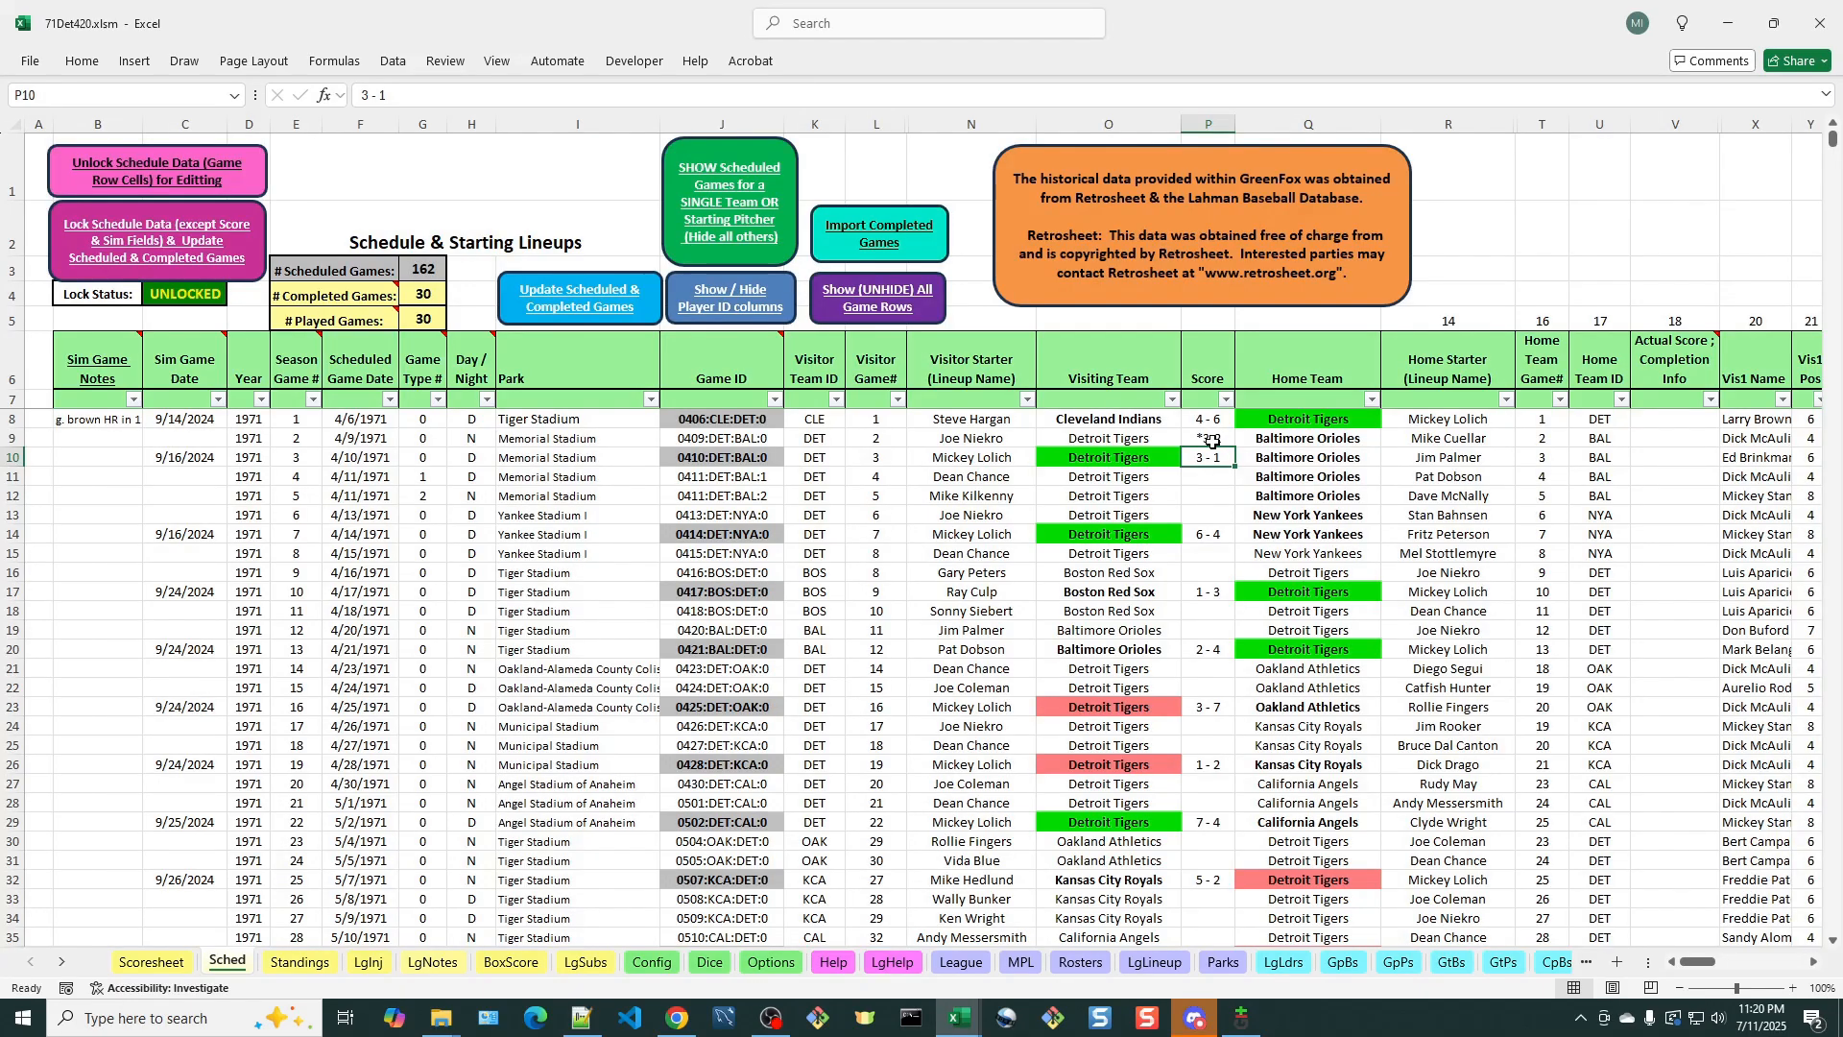
left_click(176, 246)
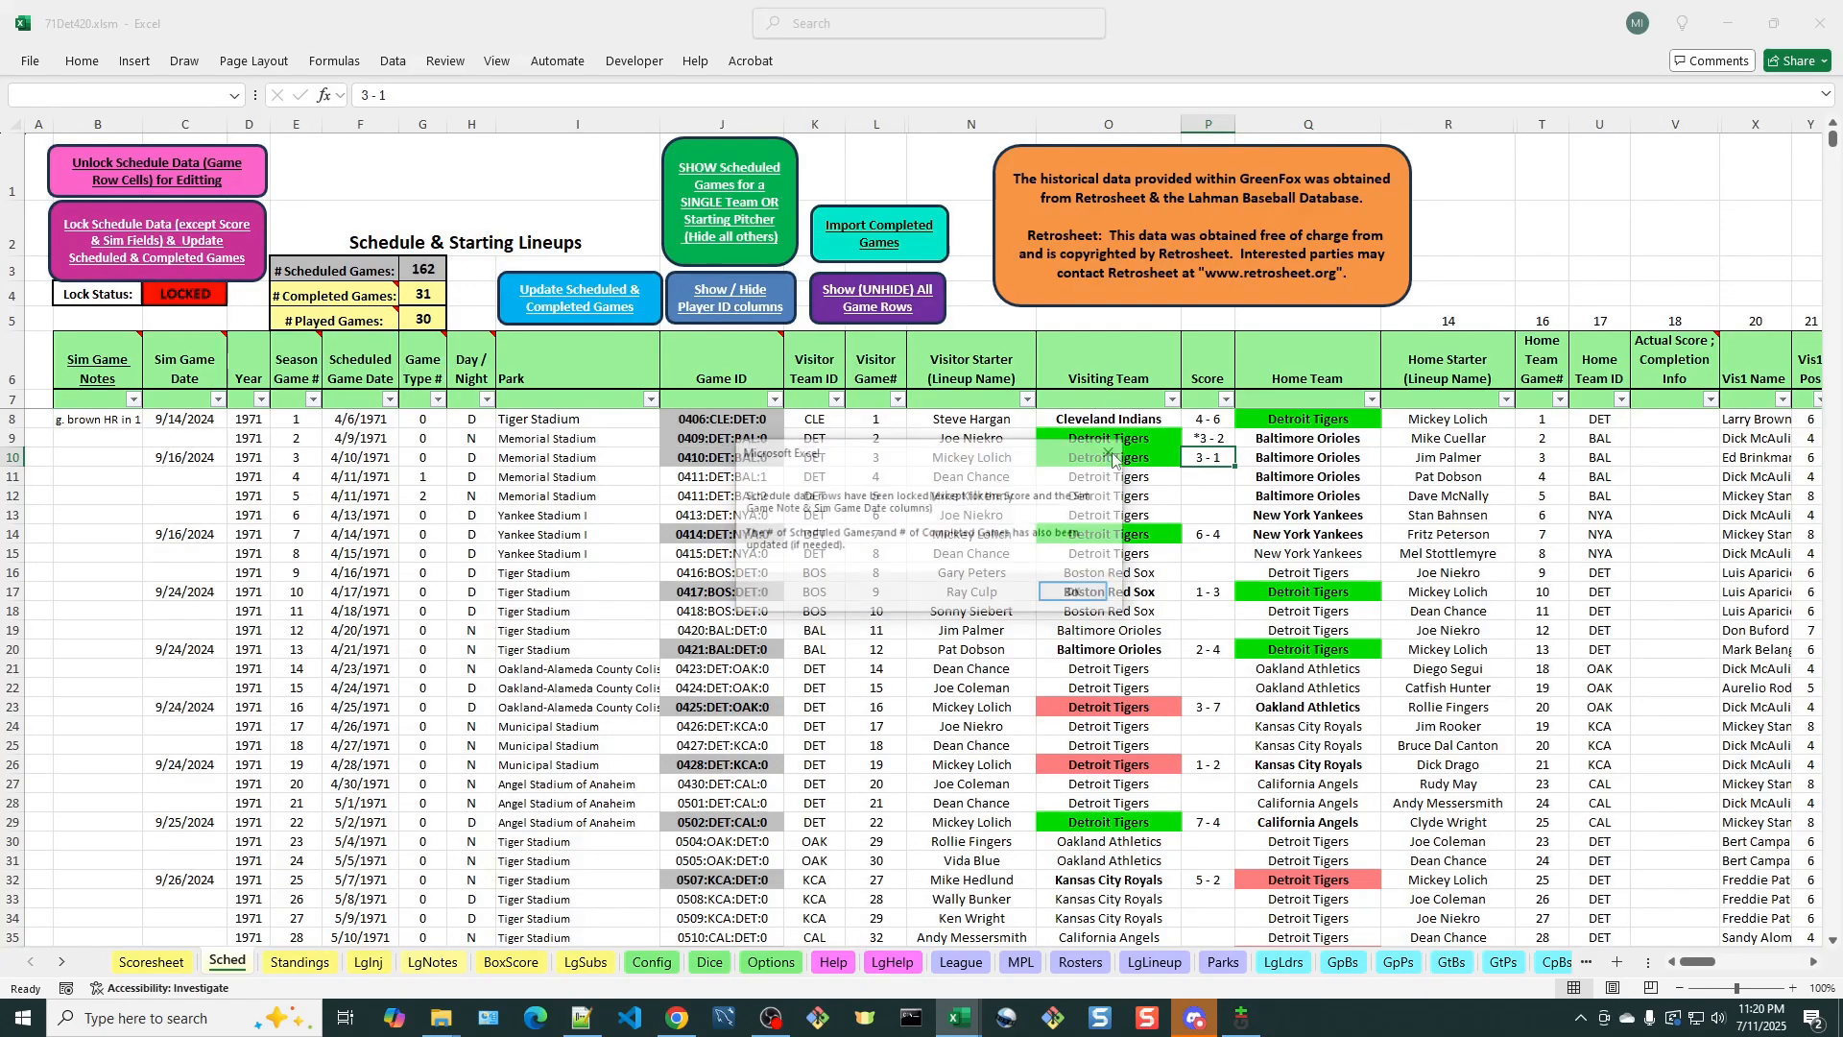
left_click(1076, 593)
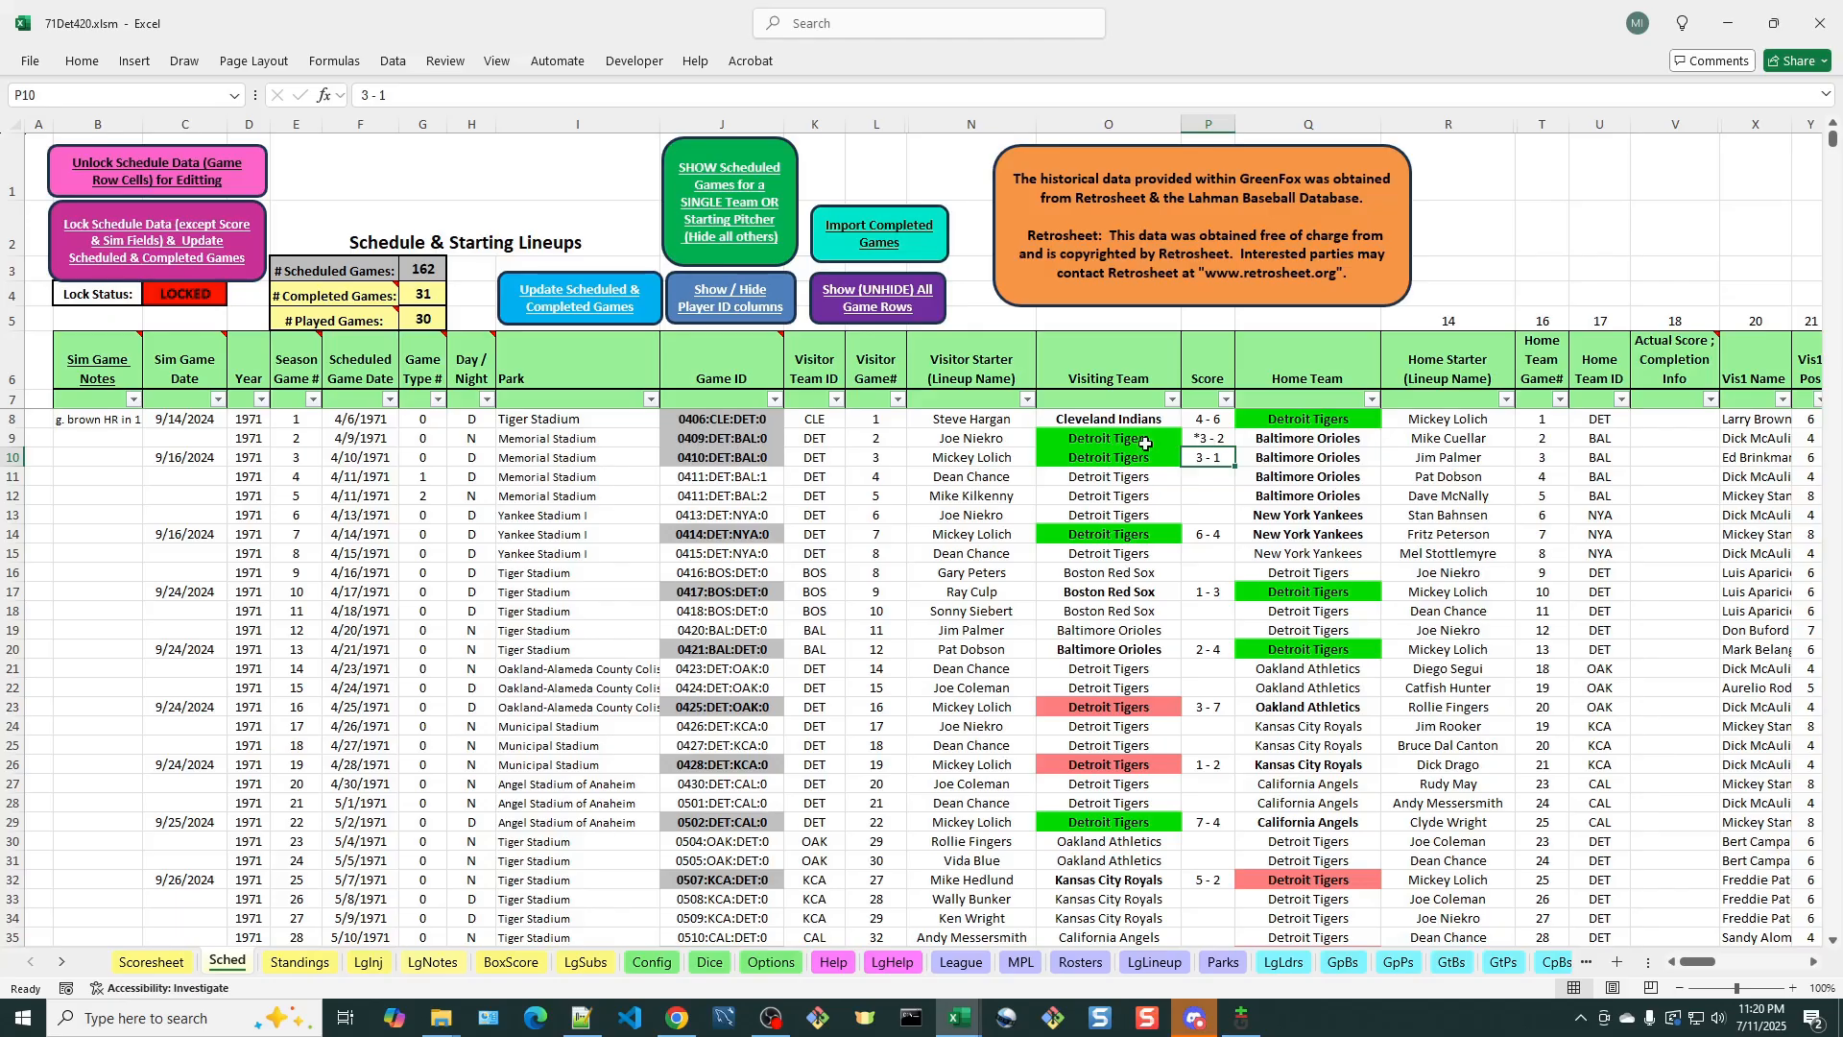
Compute the league standings on the Standings sheet and return to the Sched sheet
left_click(300, 963)
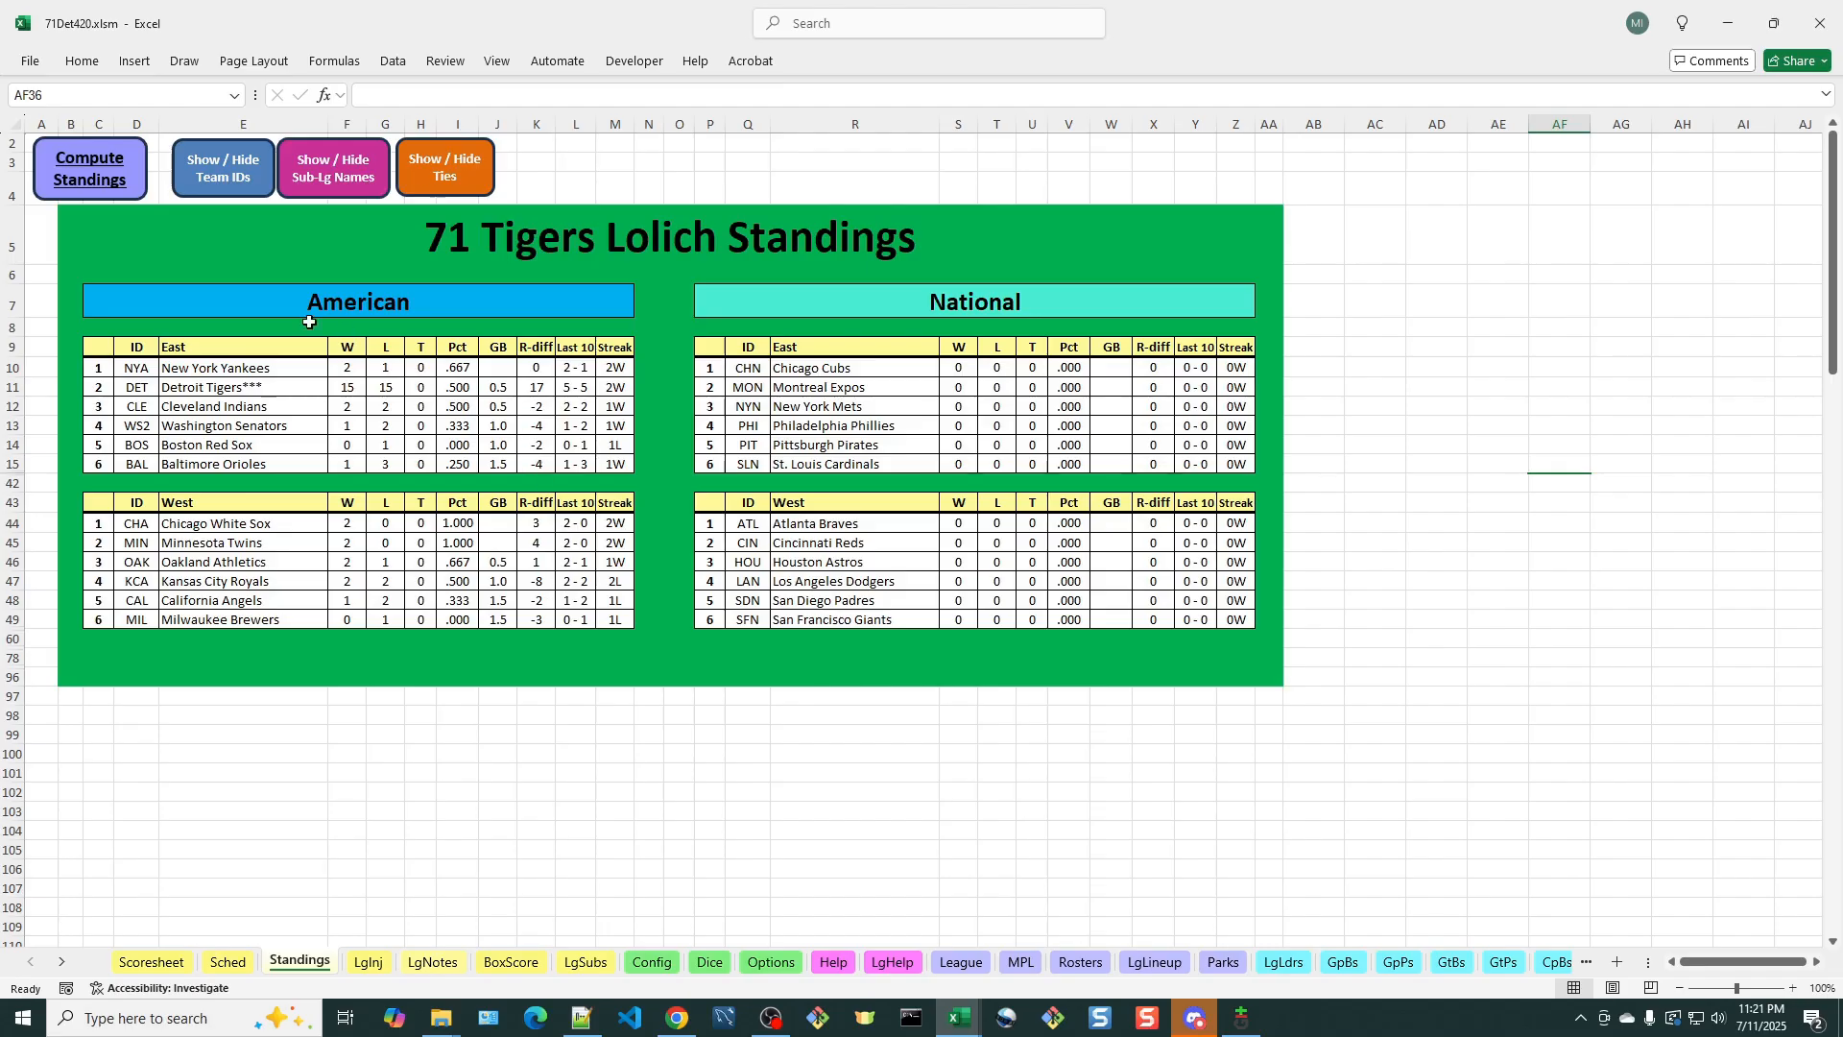
left_click(84, 175)
left_click(228, 963)
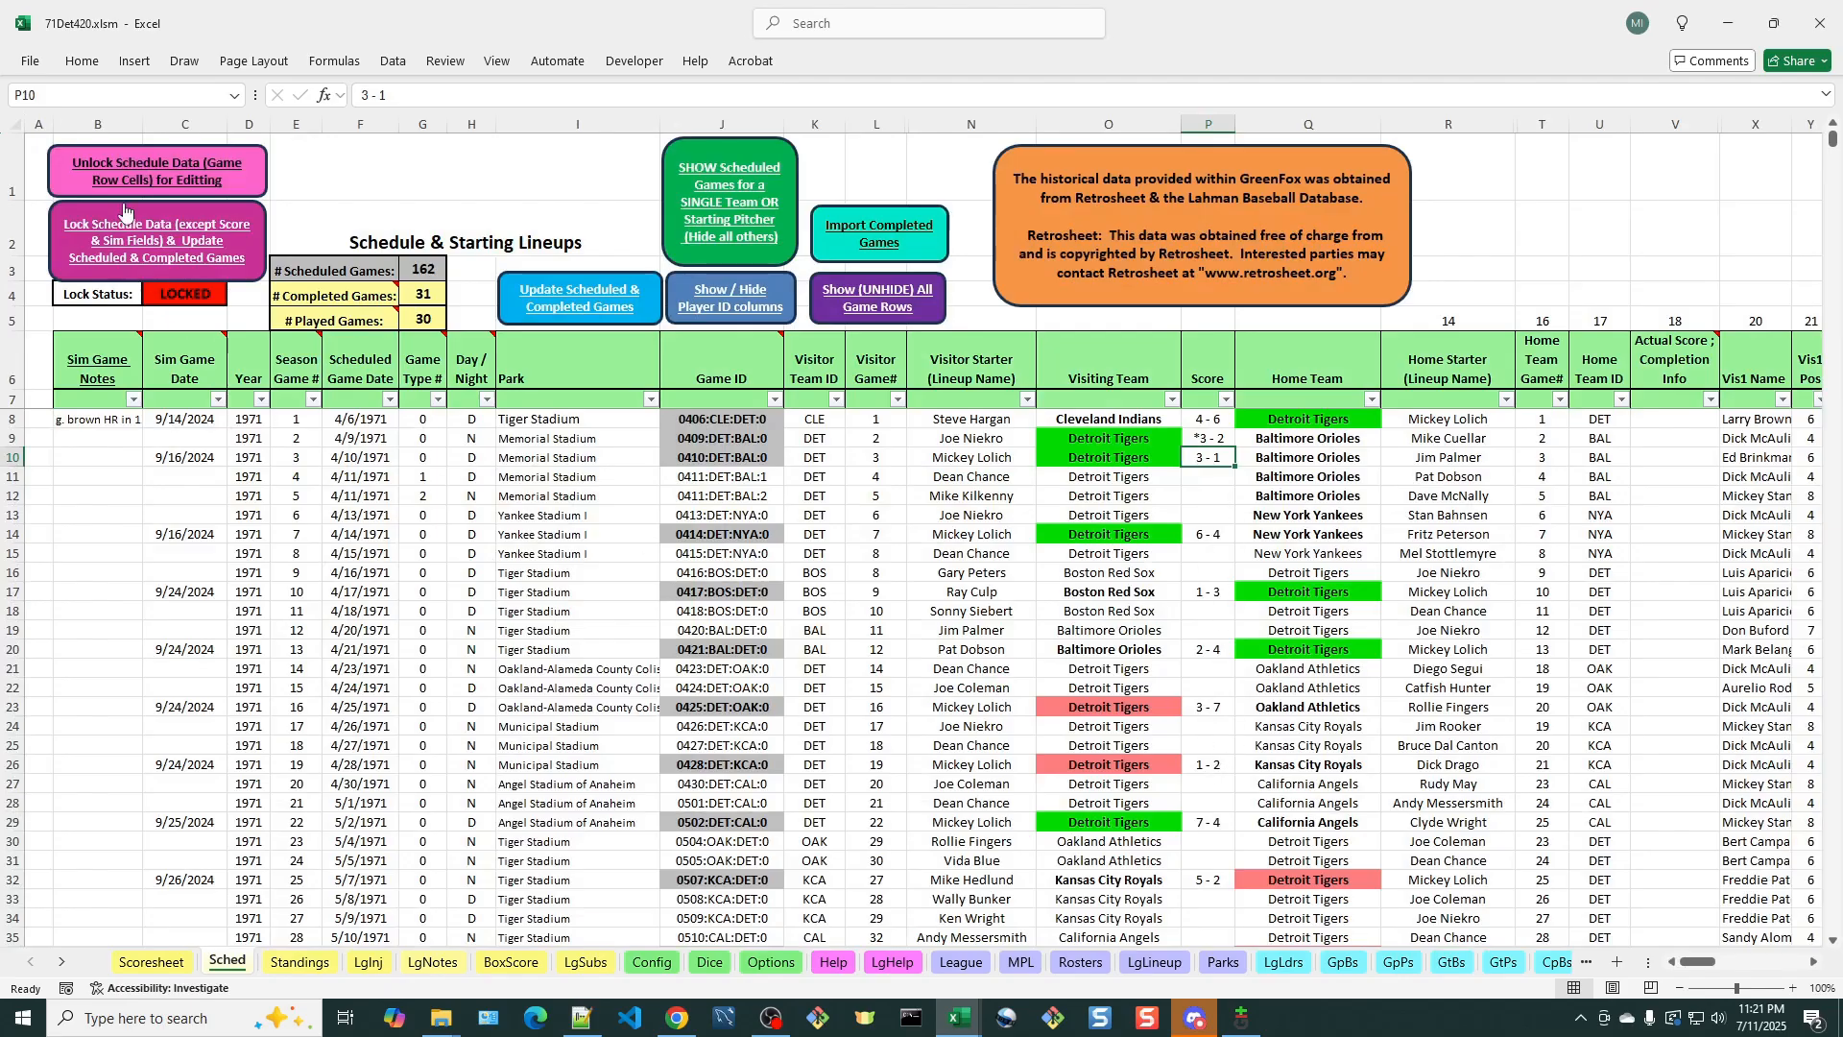
Unlock the schedule data and enter *2-9 as the score of game 0411:DET:BAL:2 in cell P12
left_click(154, 172)
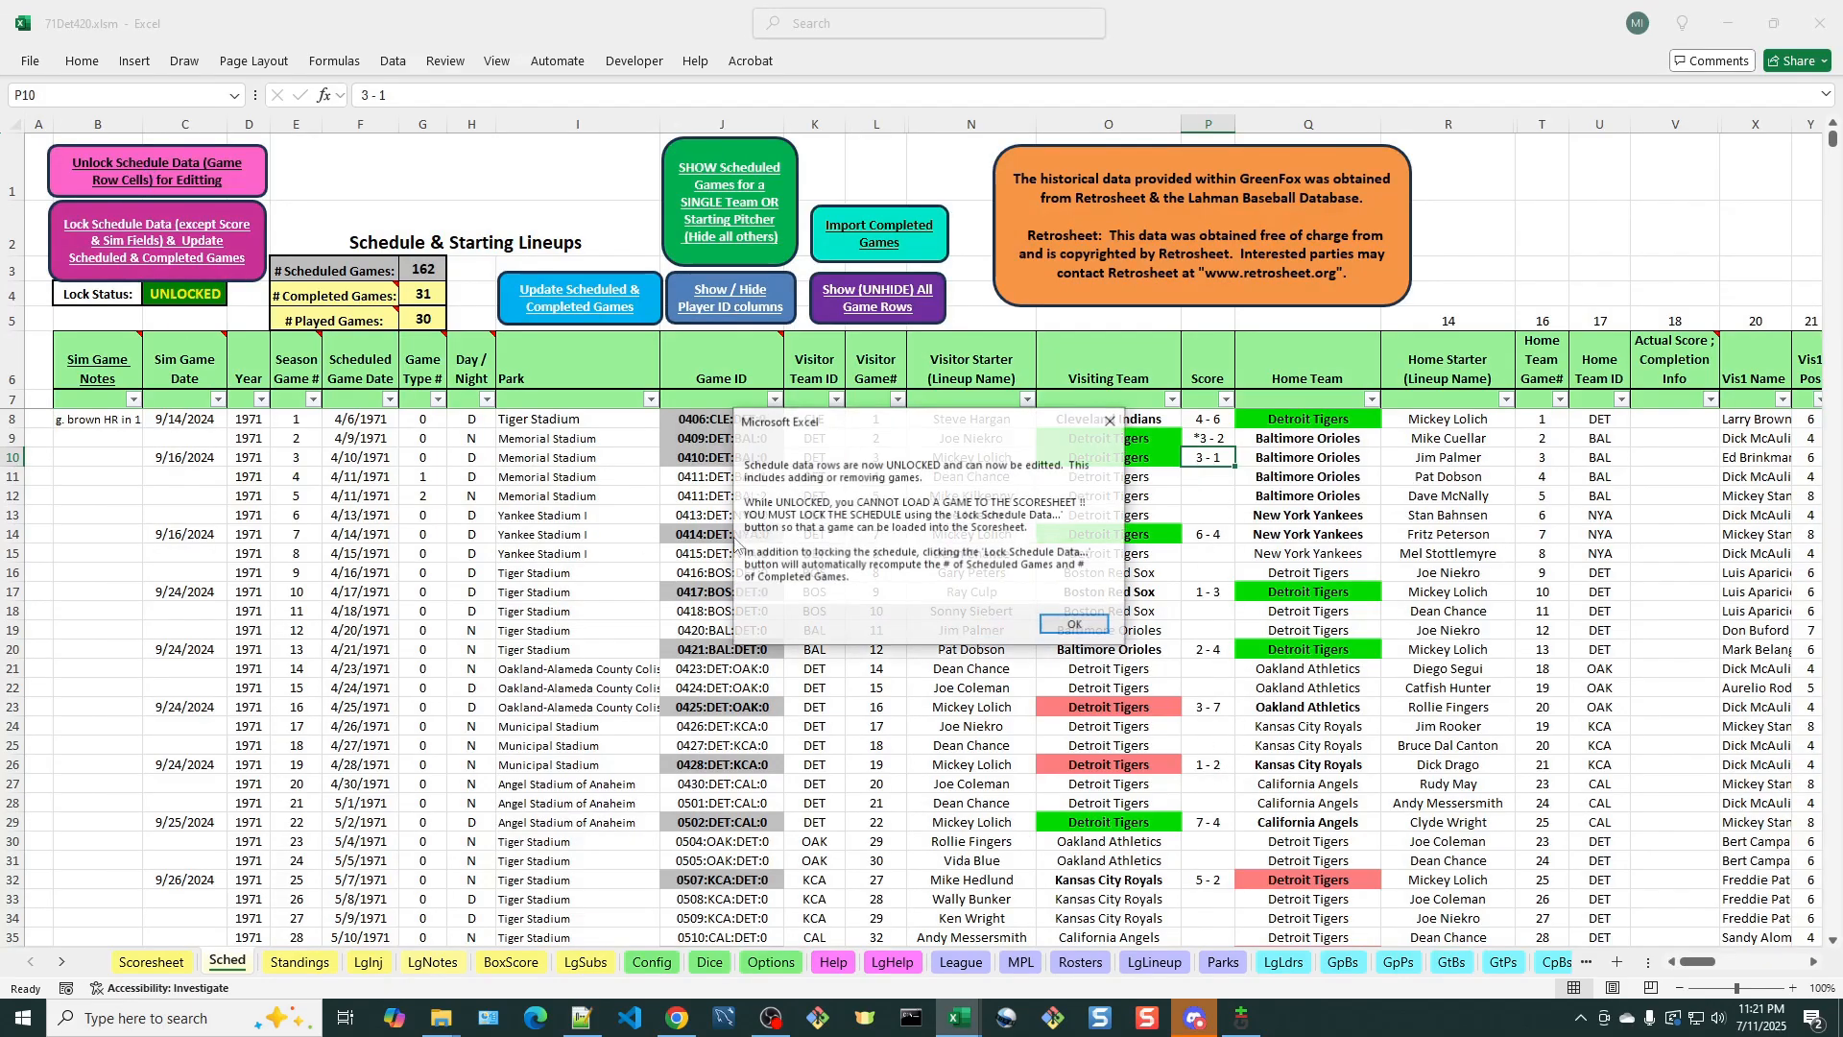
left_click(1073, 626)
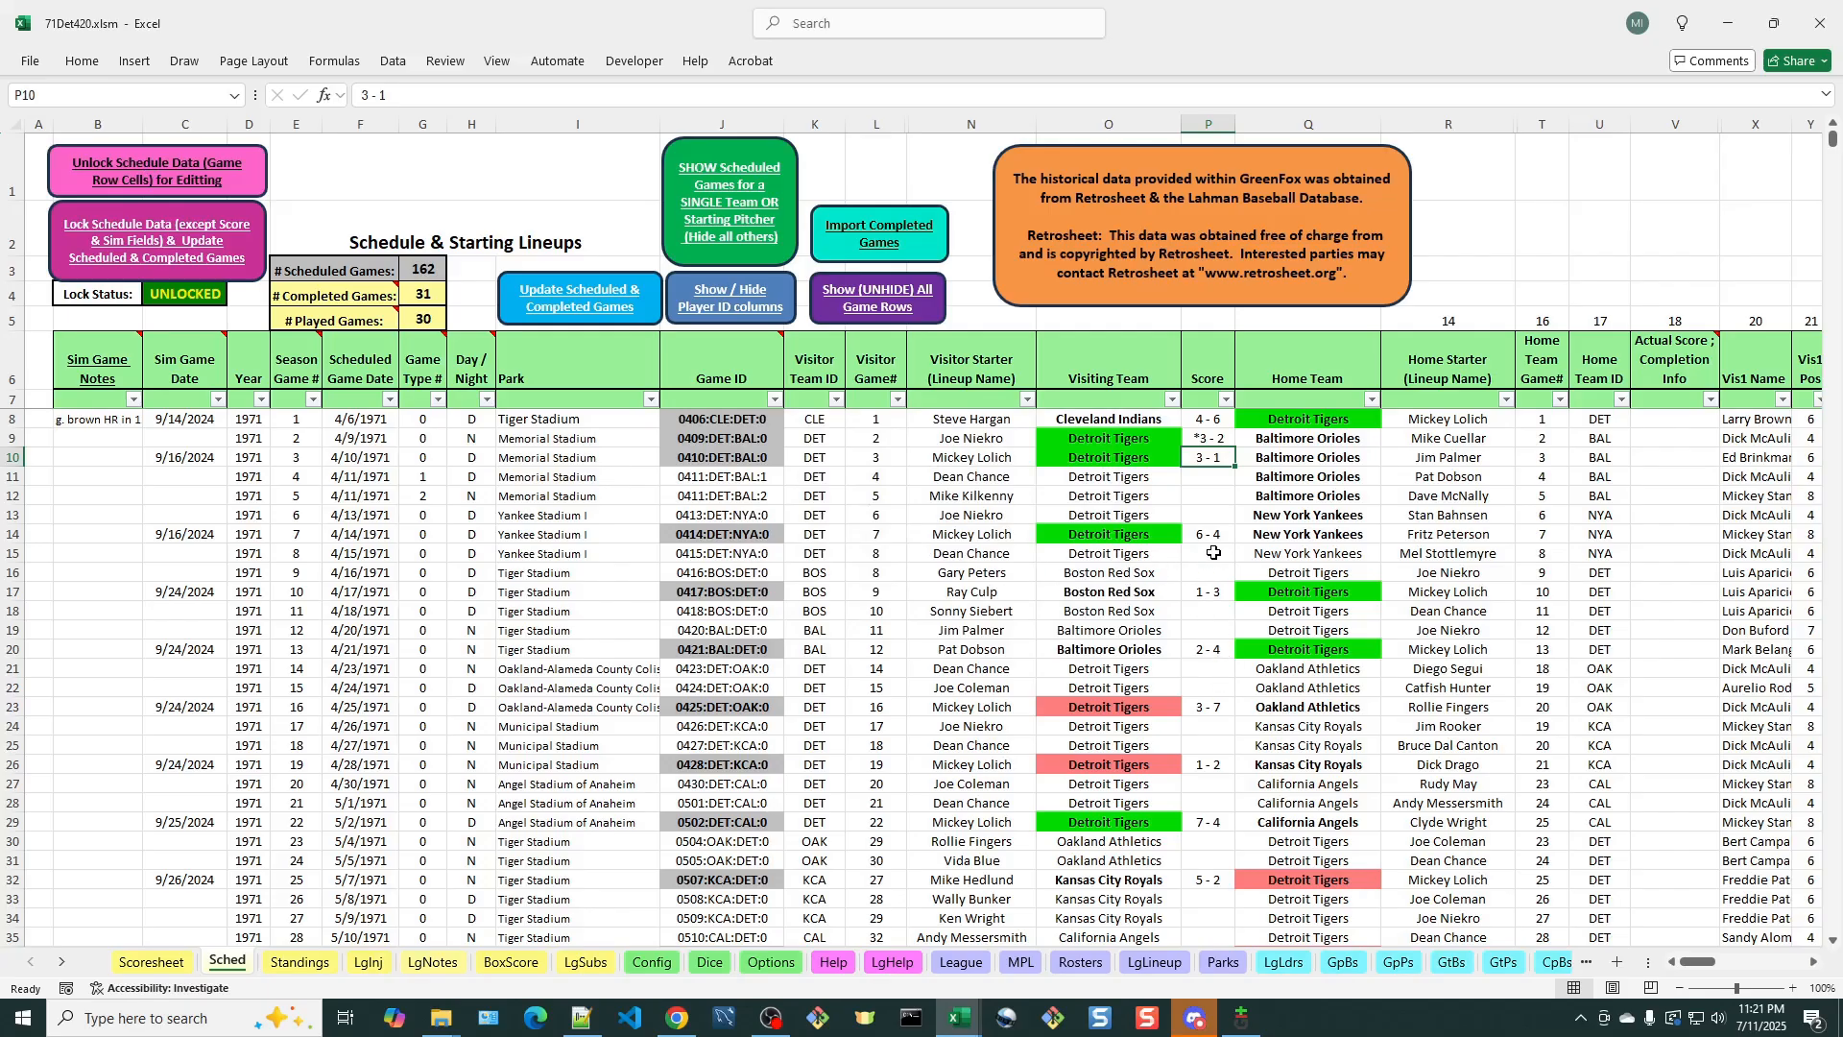
left_click(1213, 498)
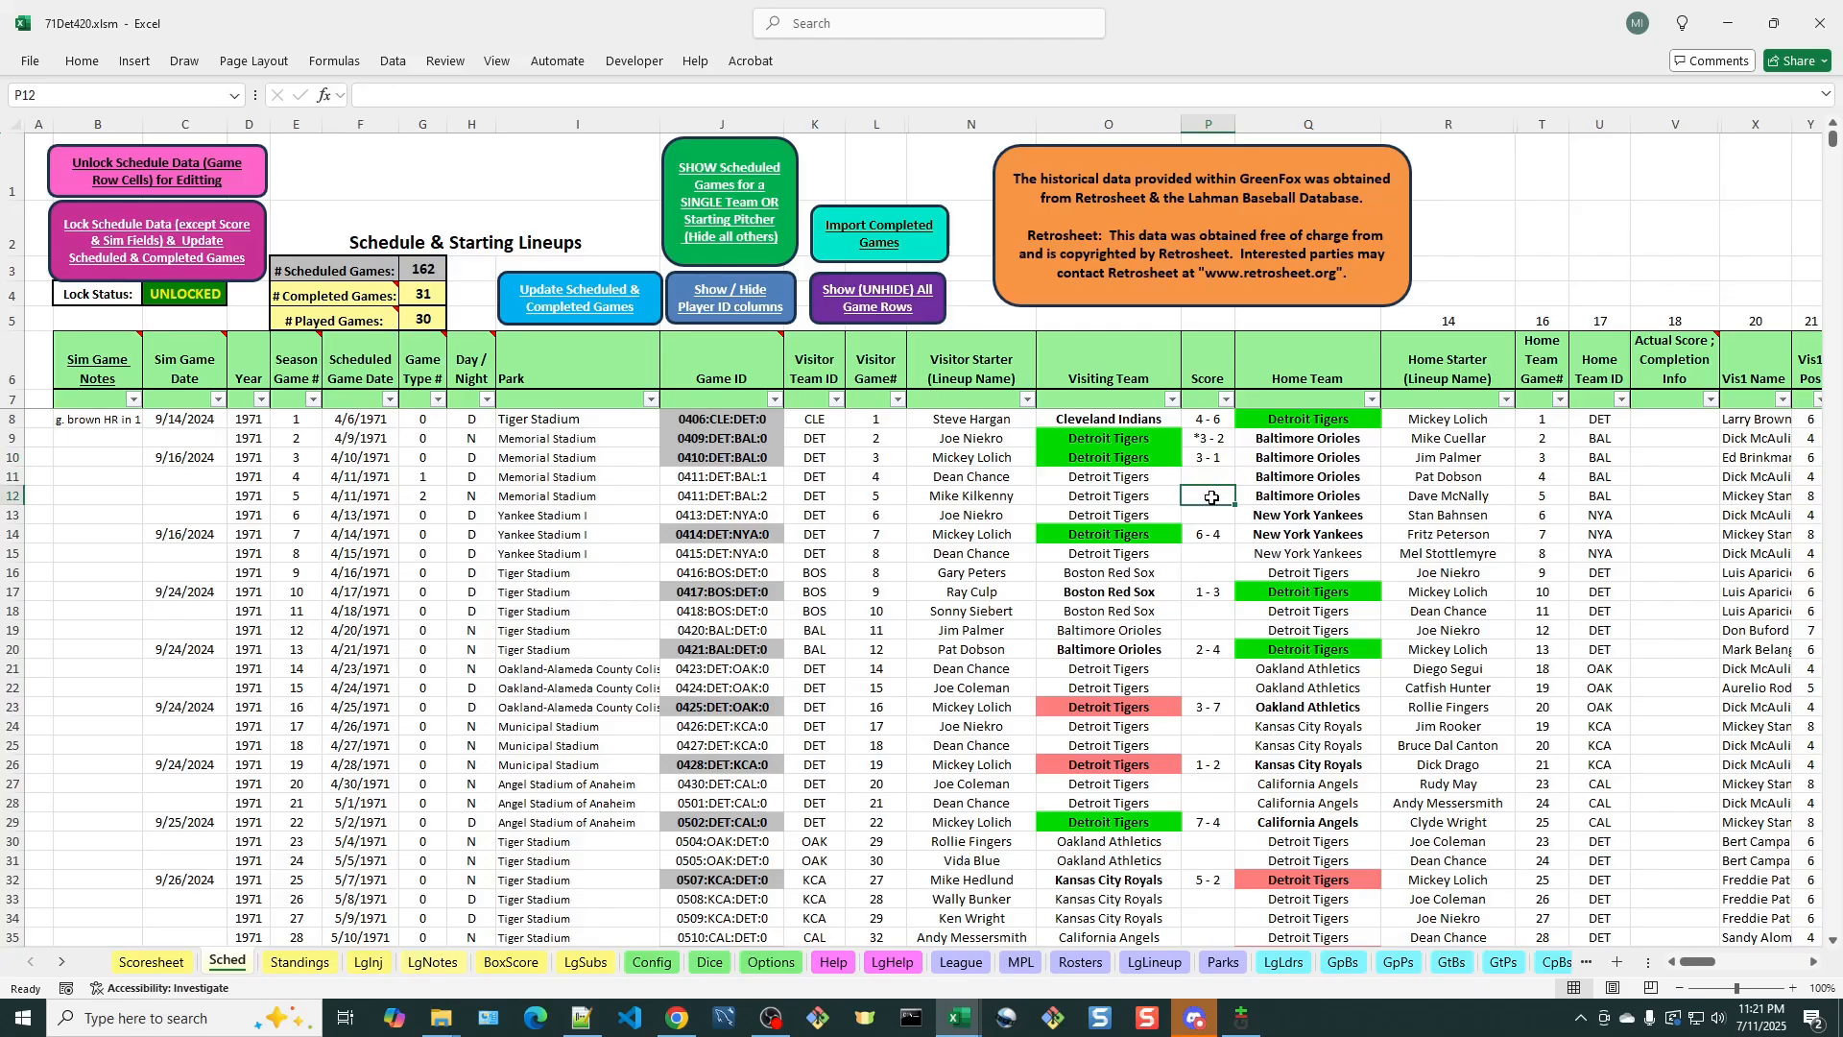
type("*")
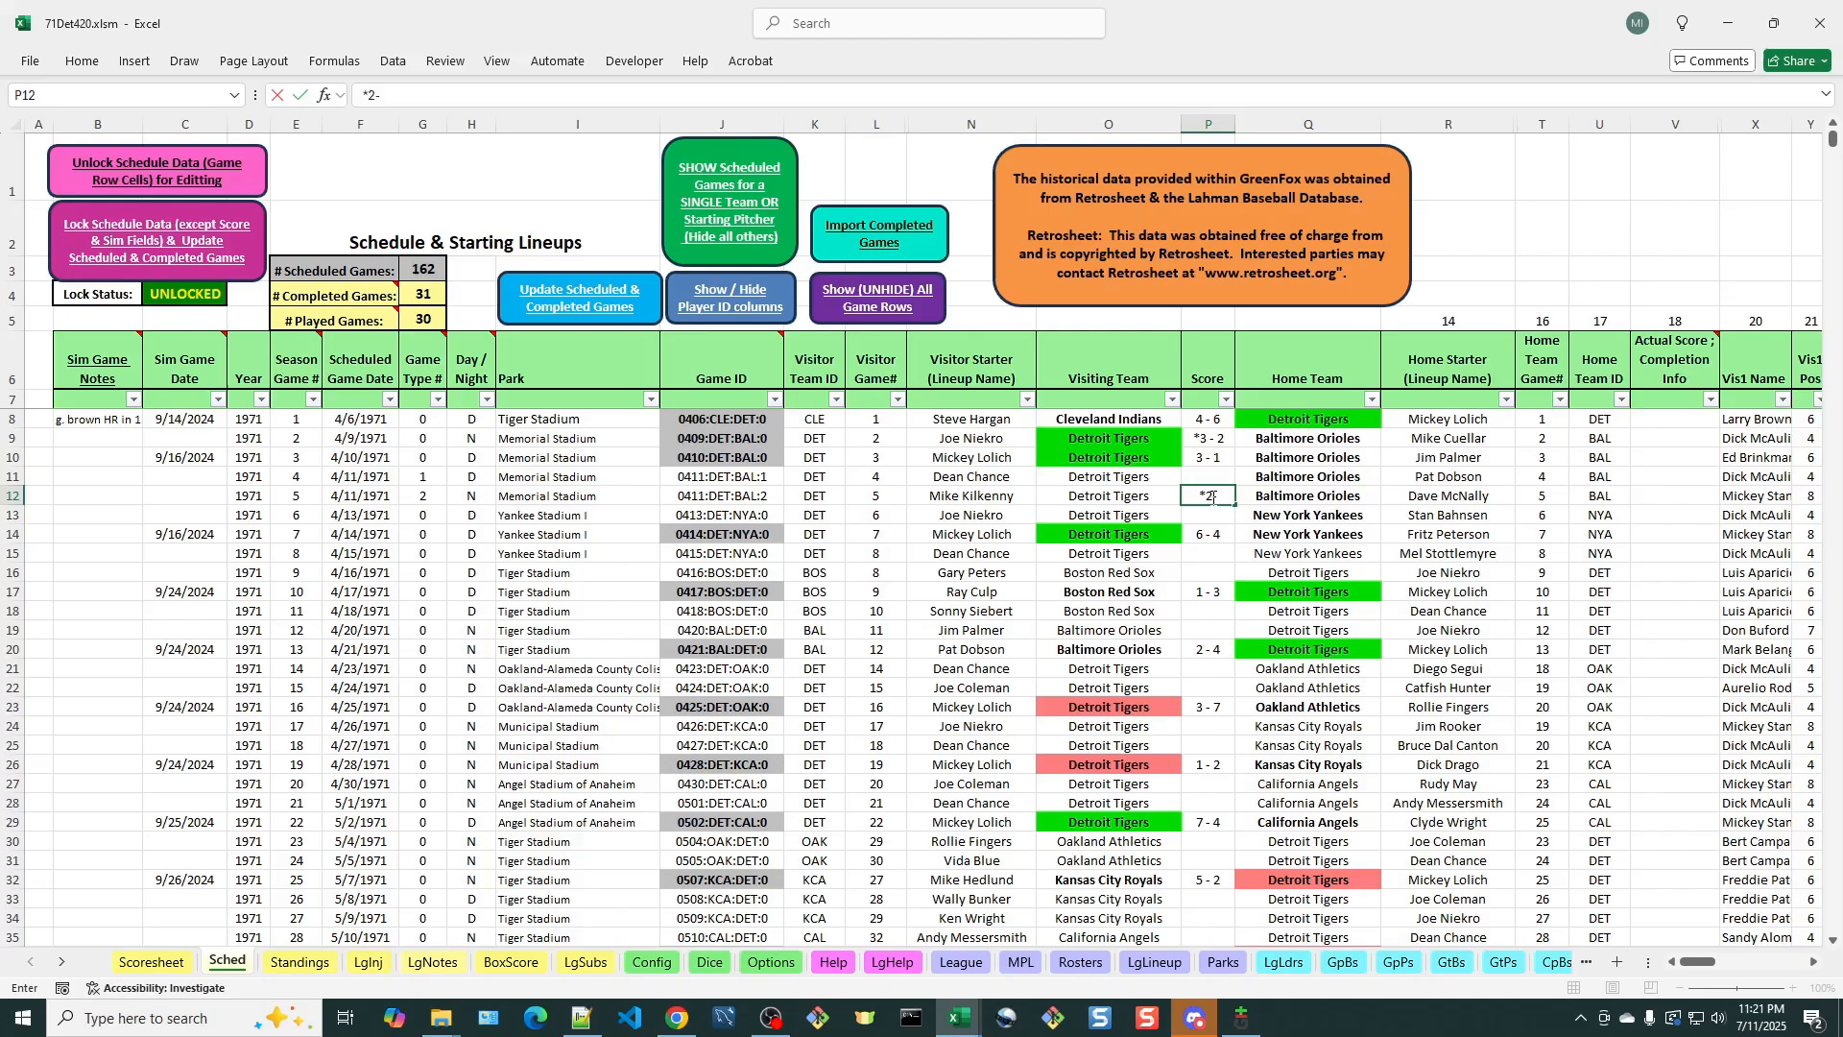
type("2 - 9")
key("Return")
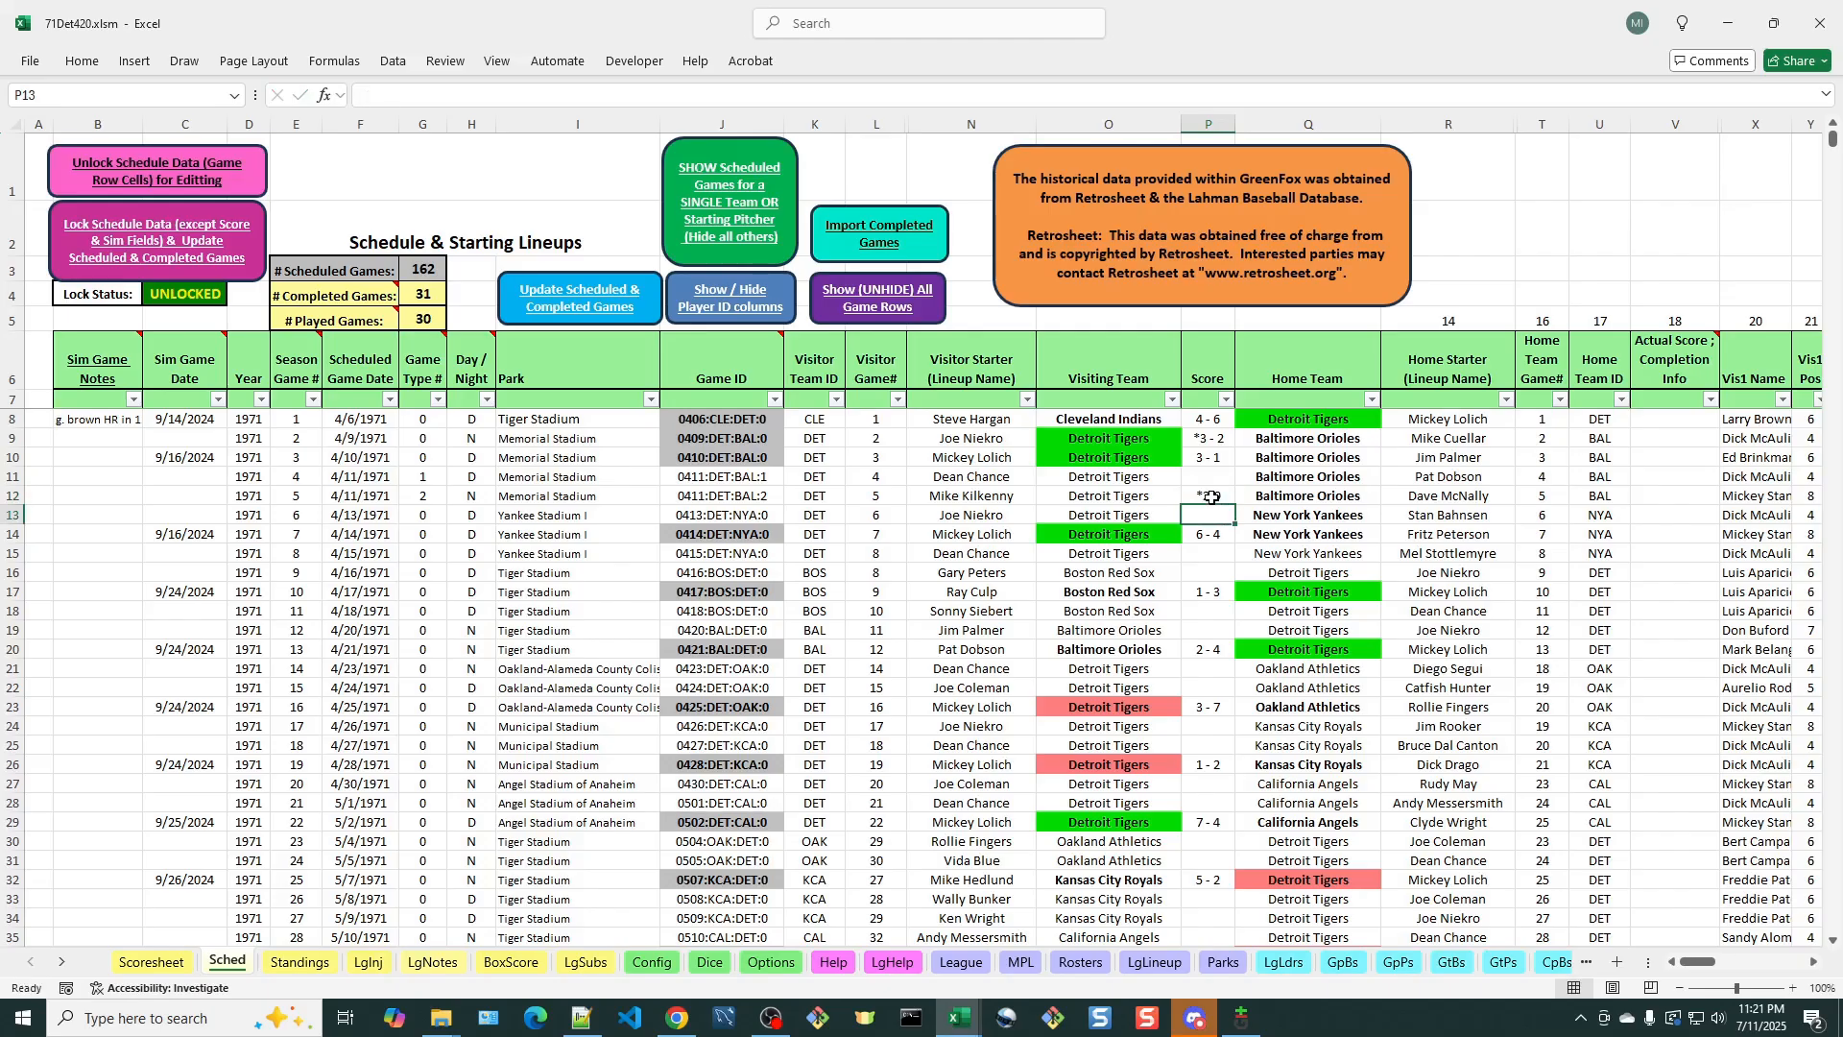
Enter *4-3 as the score of game 0411:DET:BAL:1 in cell P11
key("Up")
key("Up")
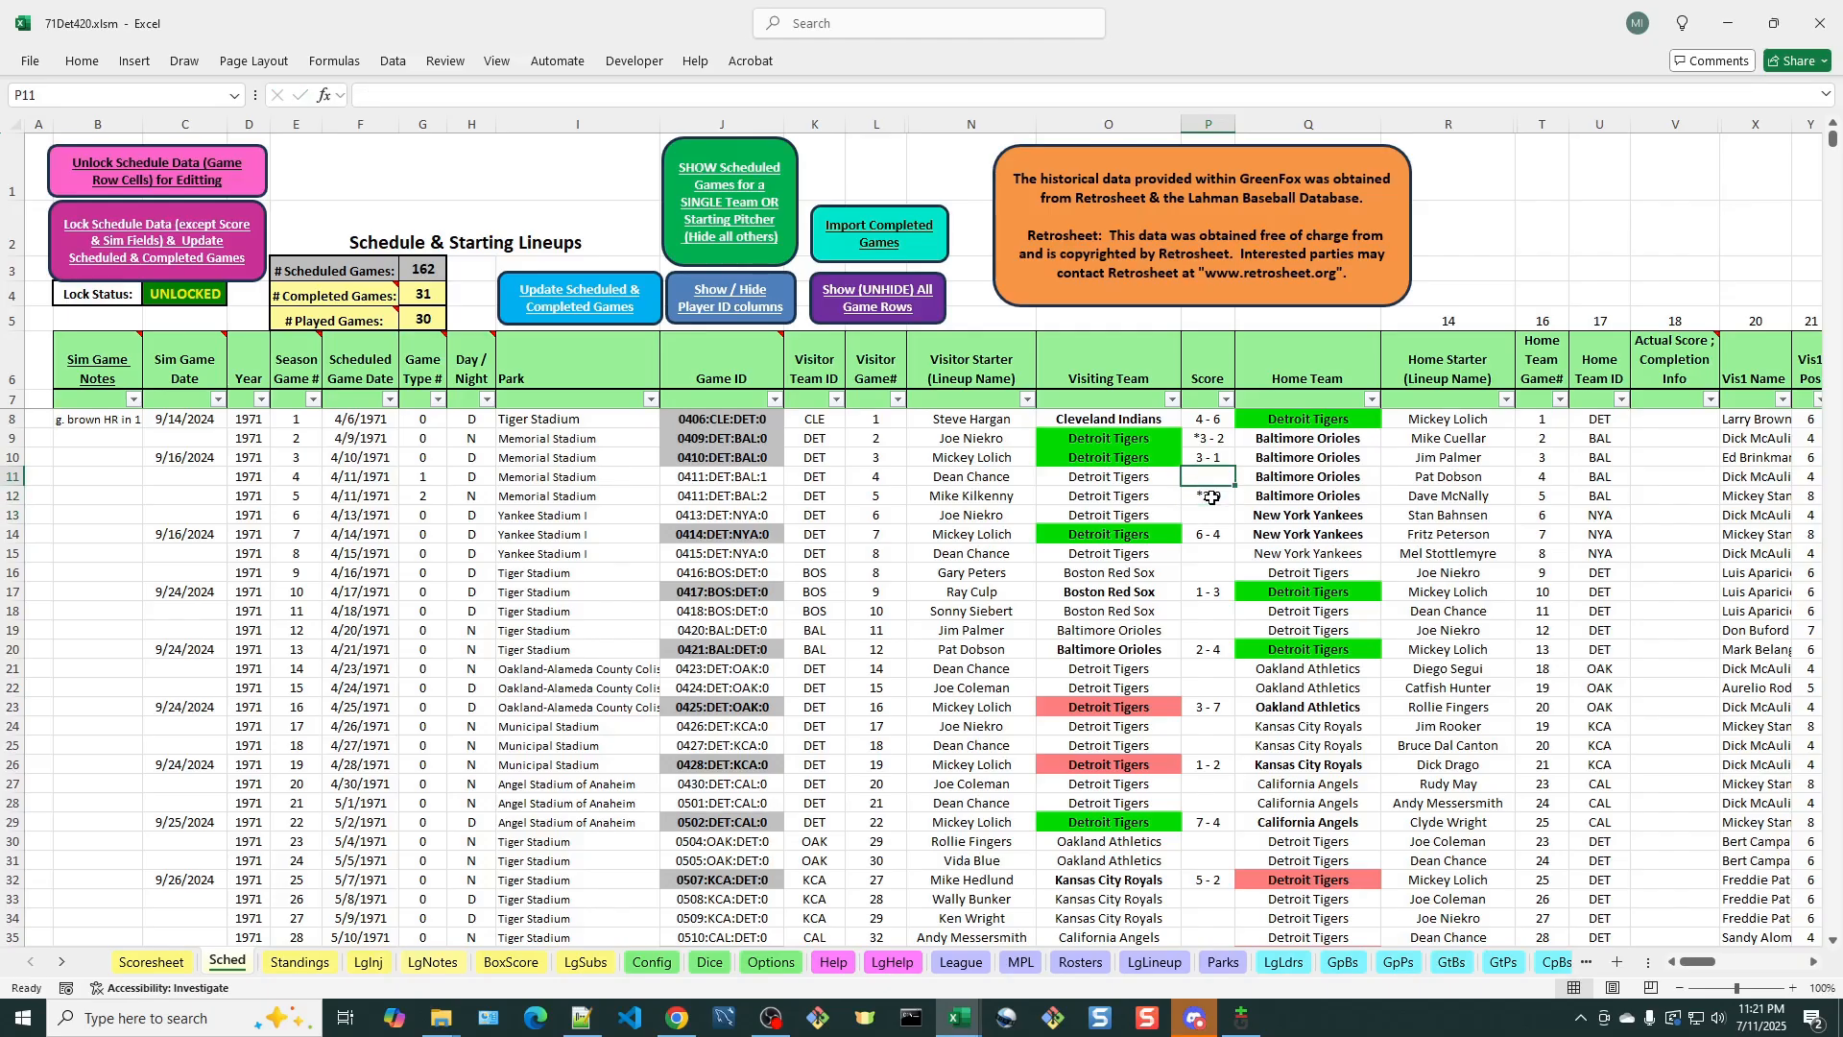
type("*4-3")
key("Return")
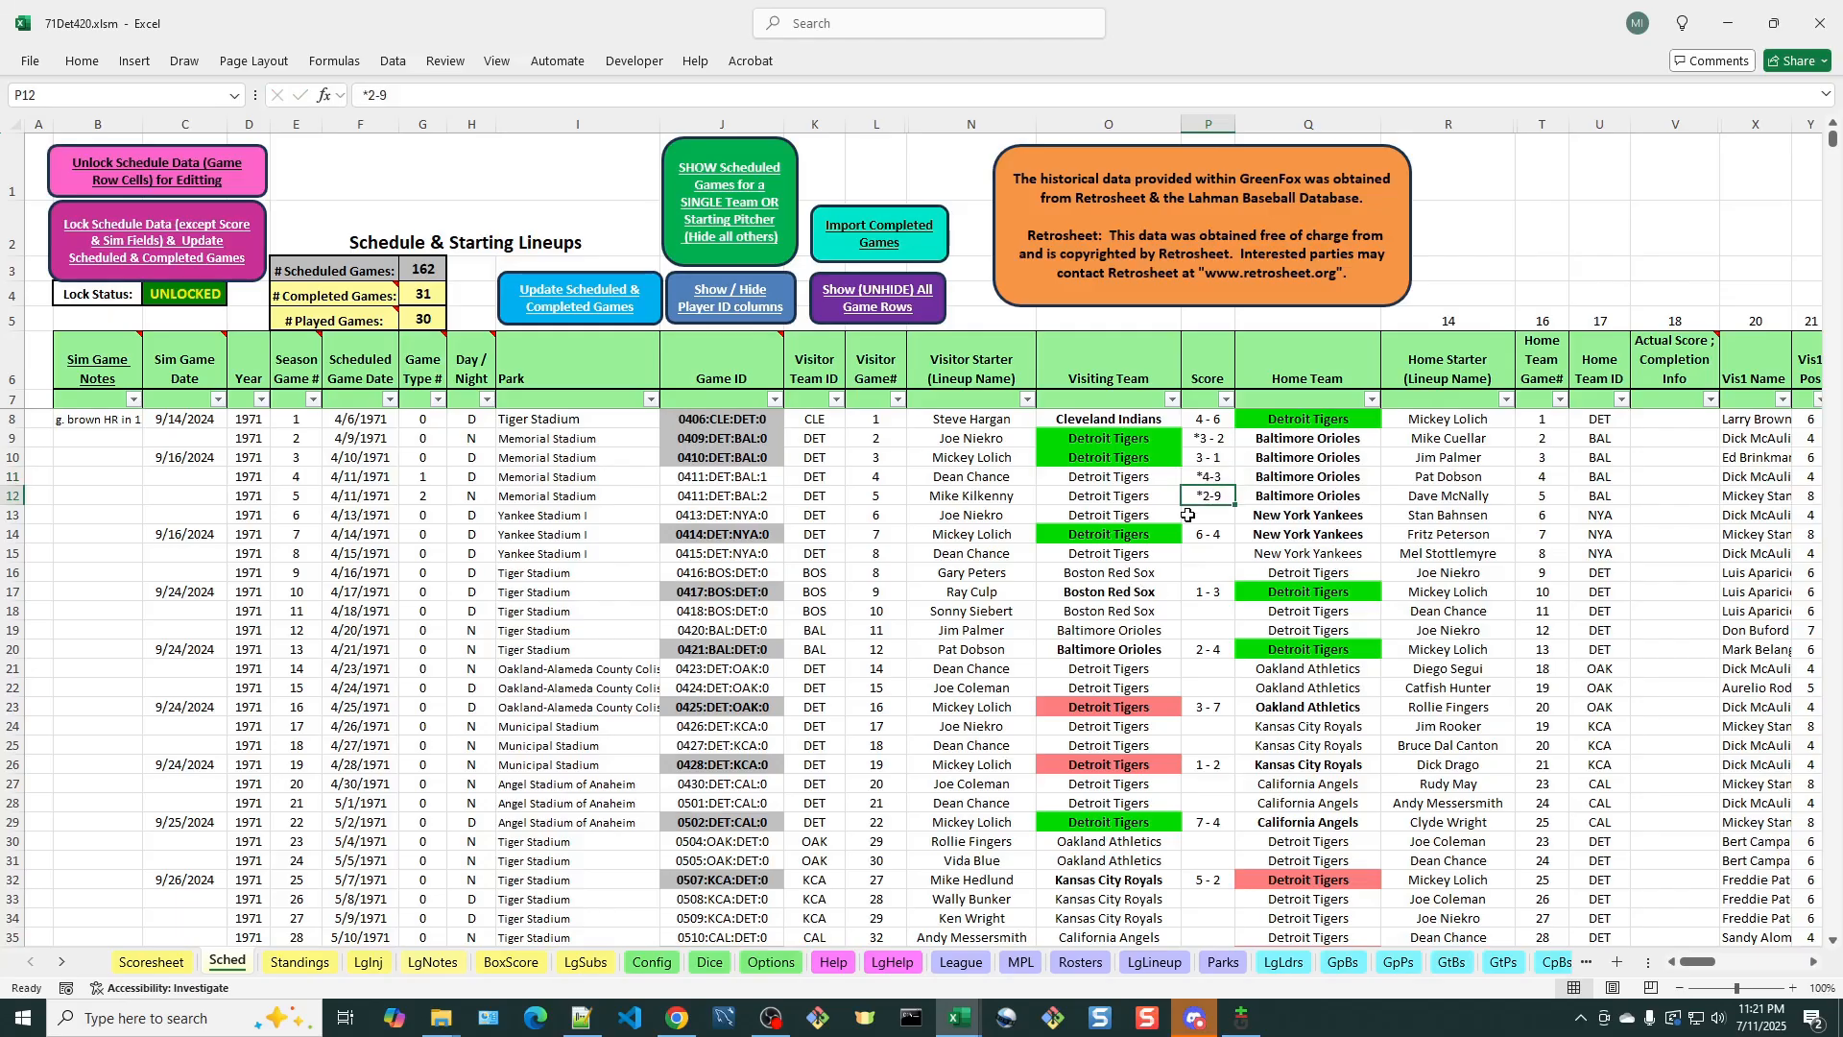
Enter *5-3 as the score of game 0413:DET:NYA:0 in cell P13 and lock the schedule data
left_click(1204, 516)
type("*")
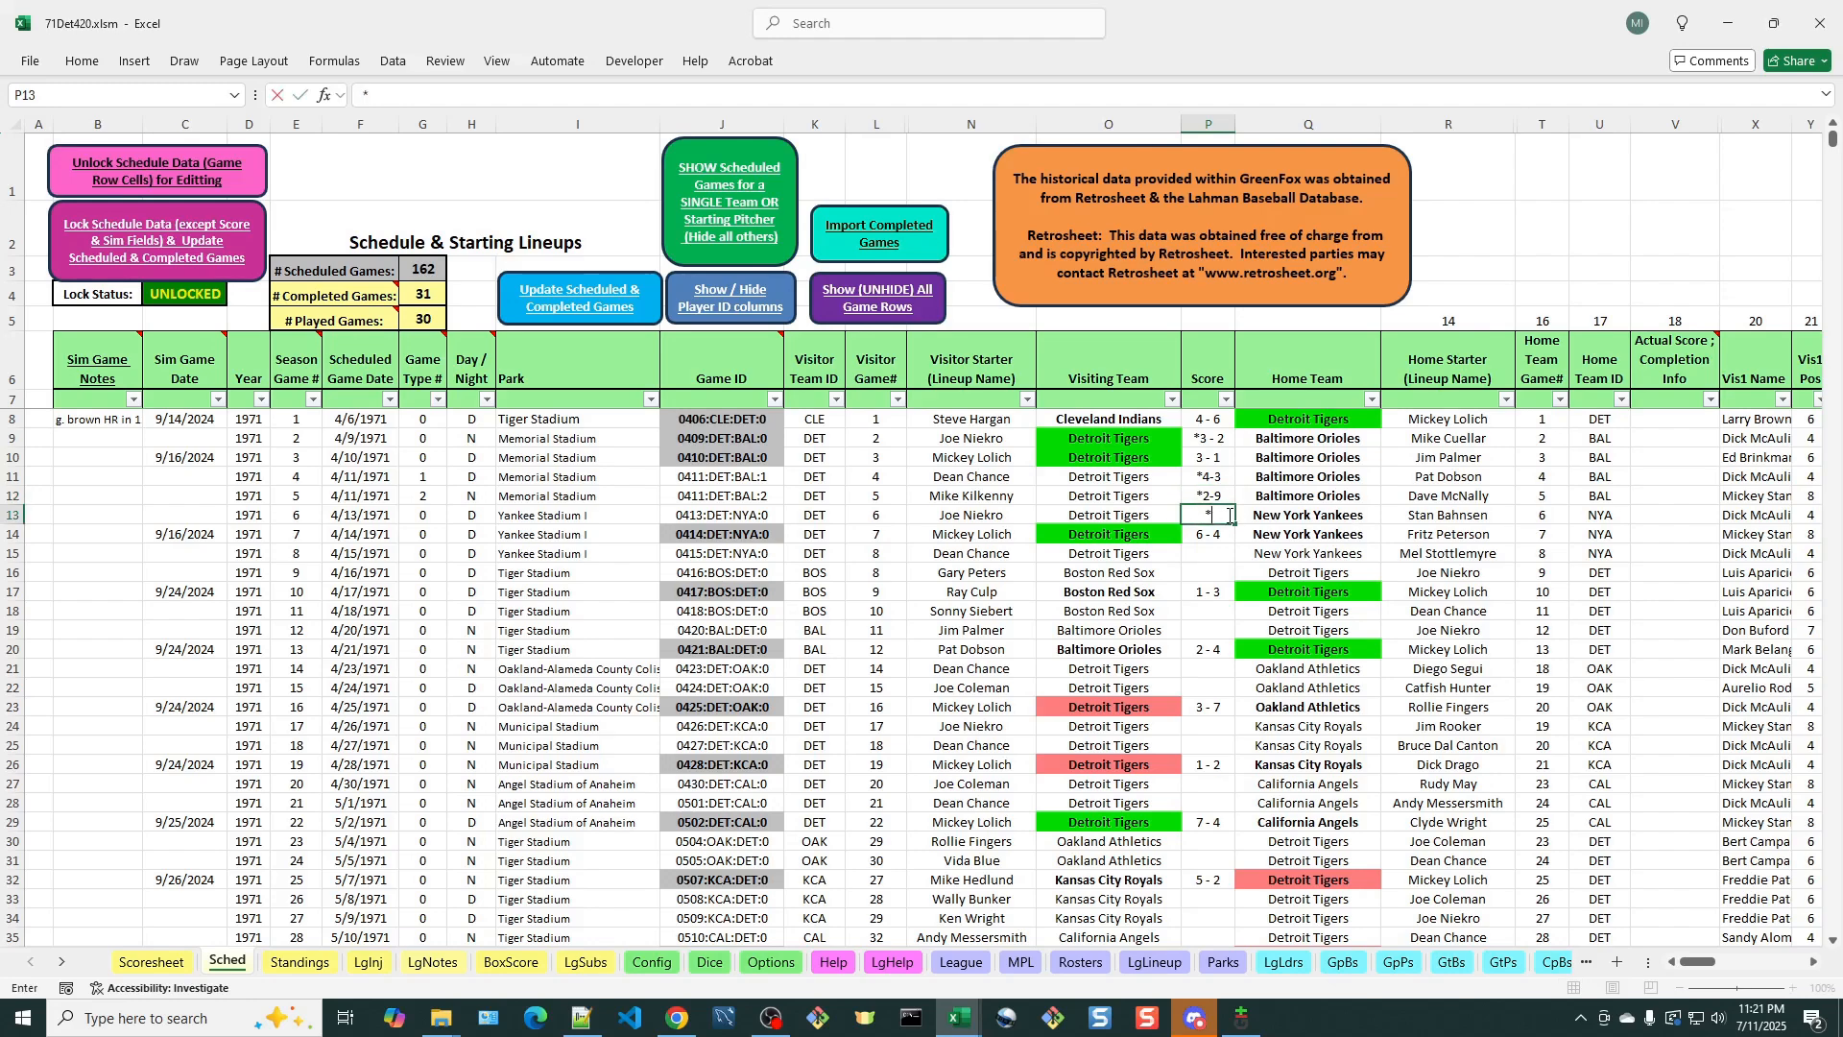
type("5-3")
key("Return")
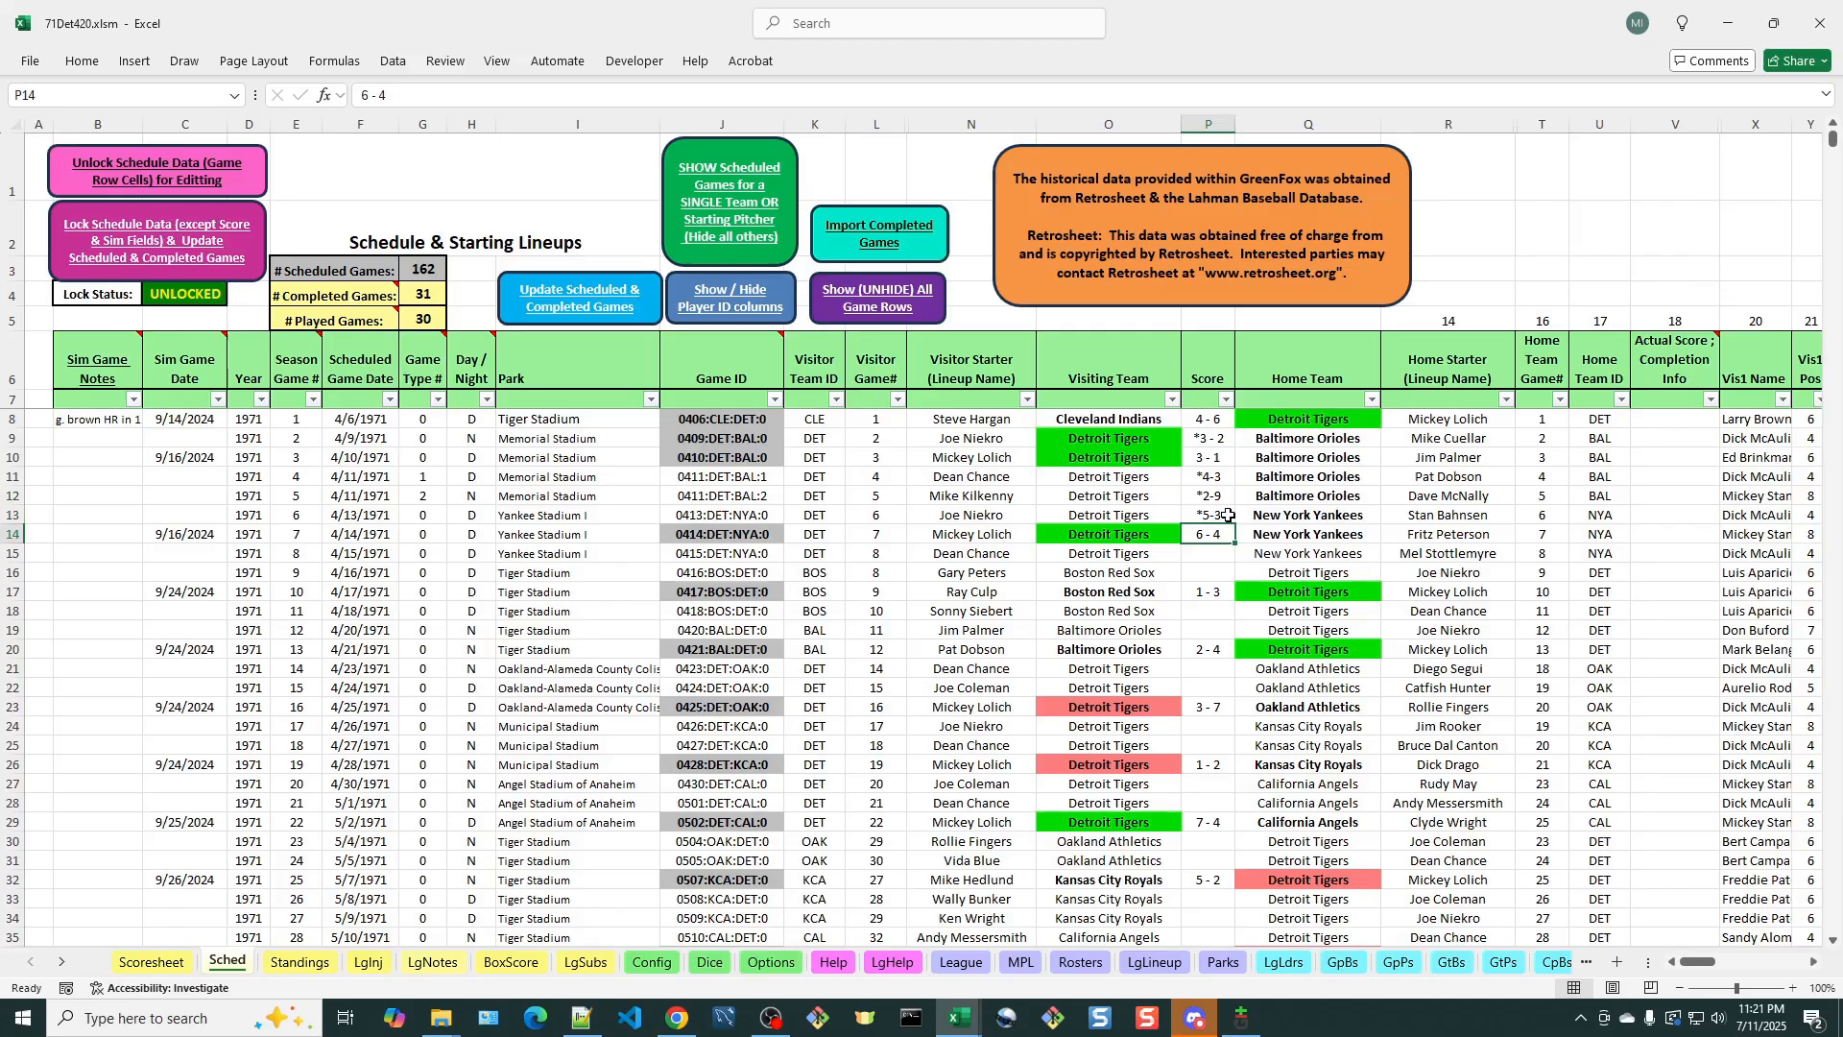
left_click(163, 241)
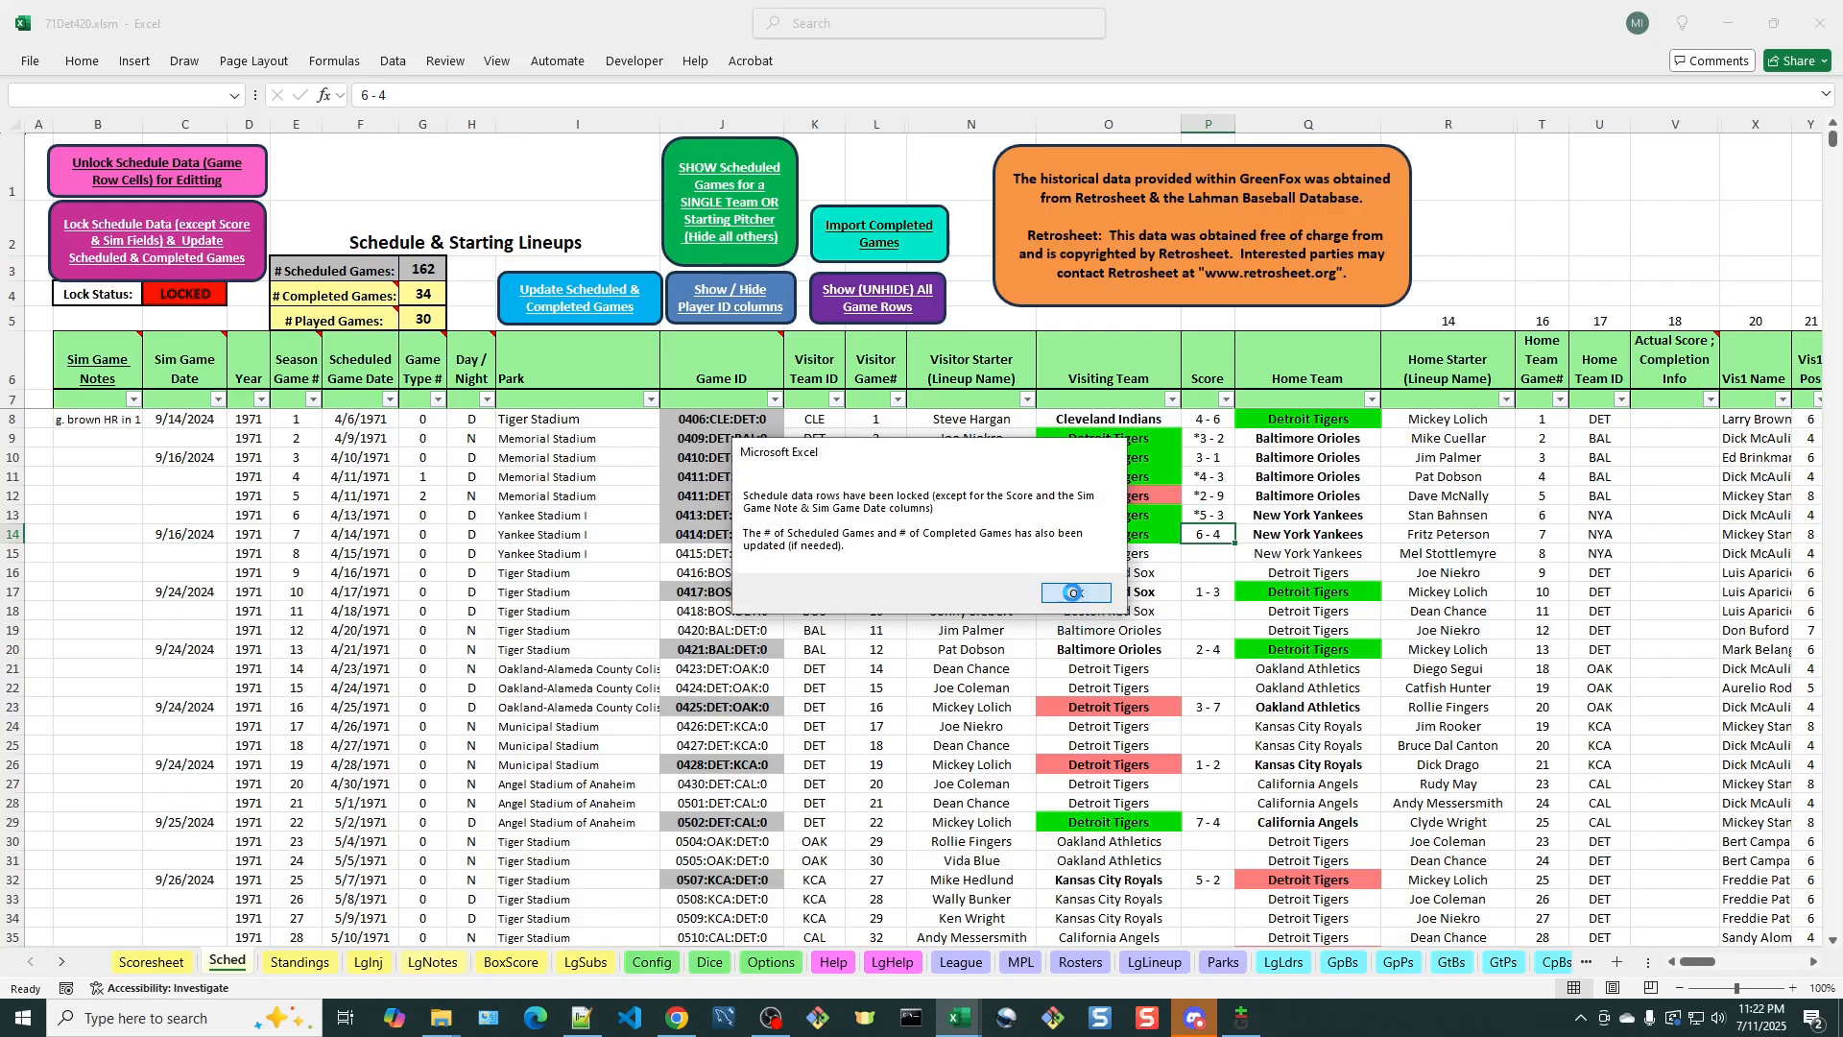
left_click(1075, 595)
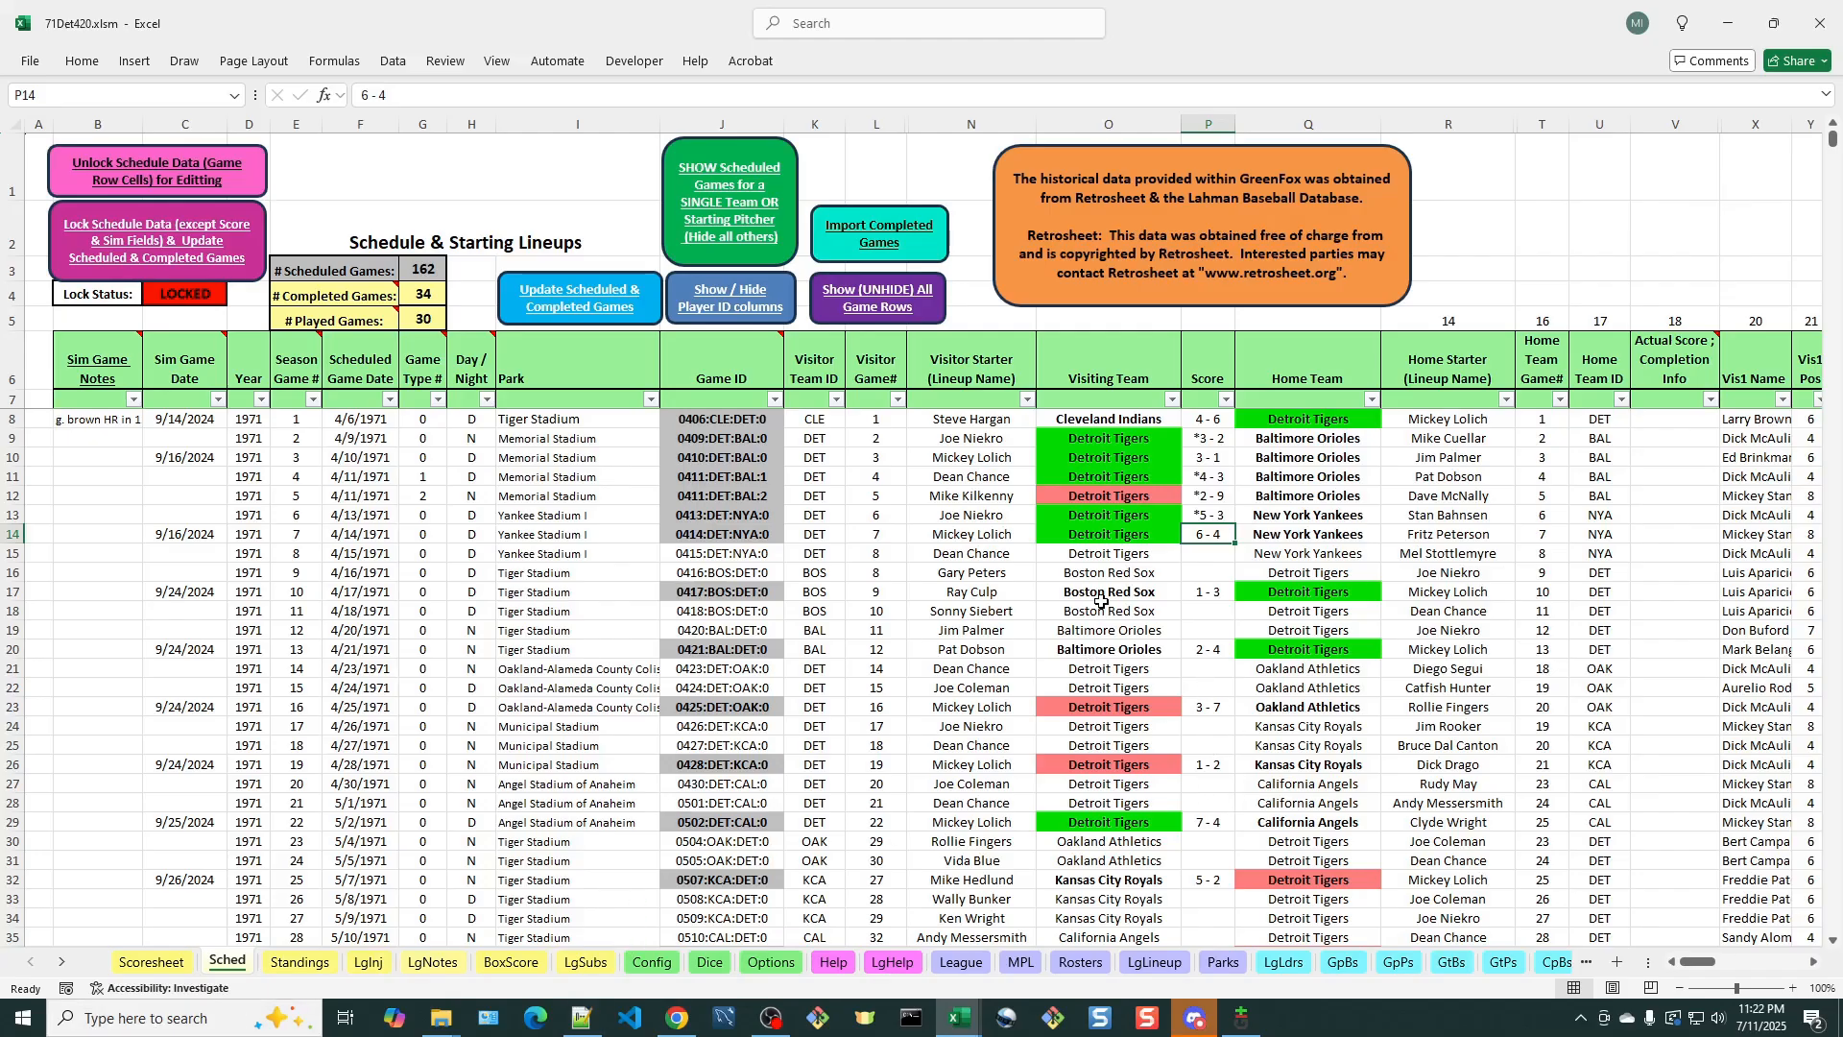
Unlock the schedule data to change the score of game 0413:DET:NYA:0 in P13 to *3-5, and lock it again
left_click(1214, 516)
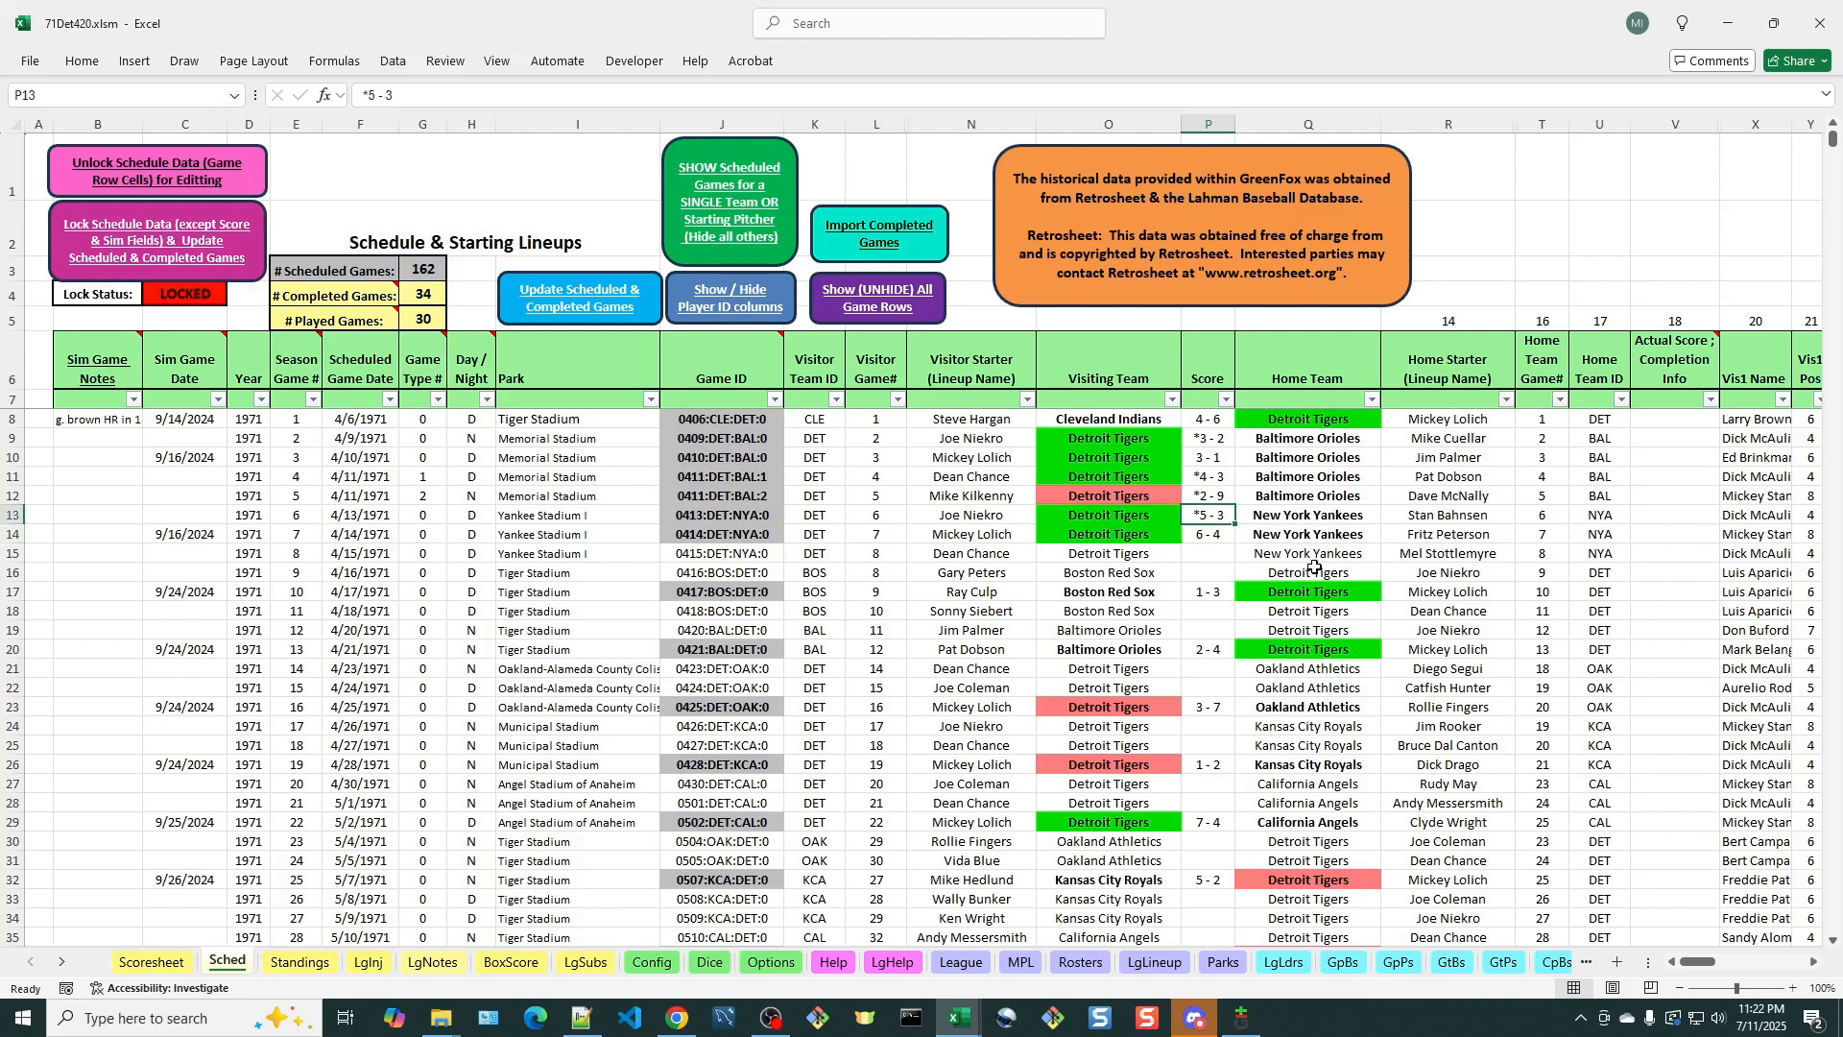
key("F2")
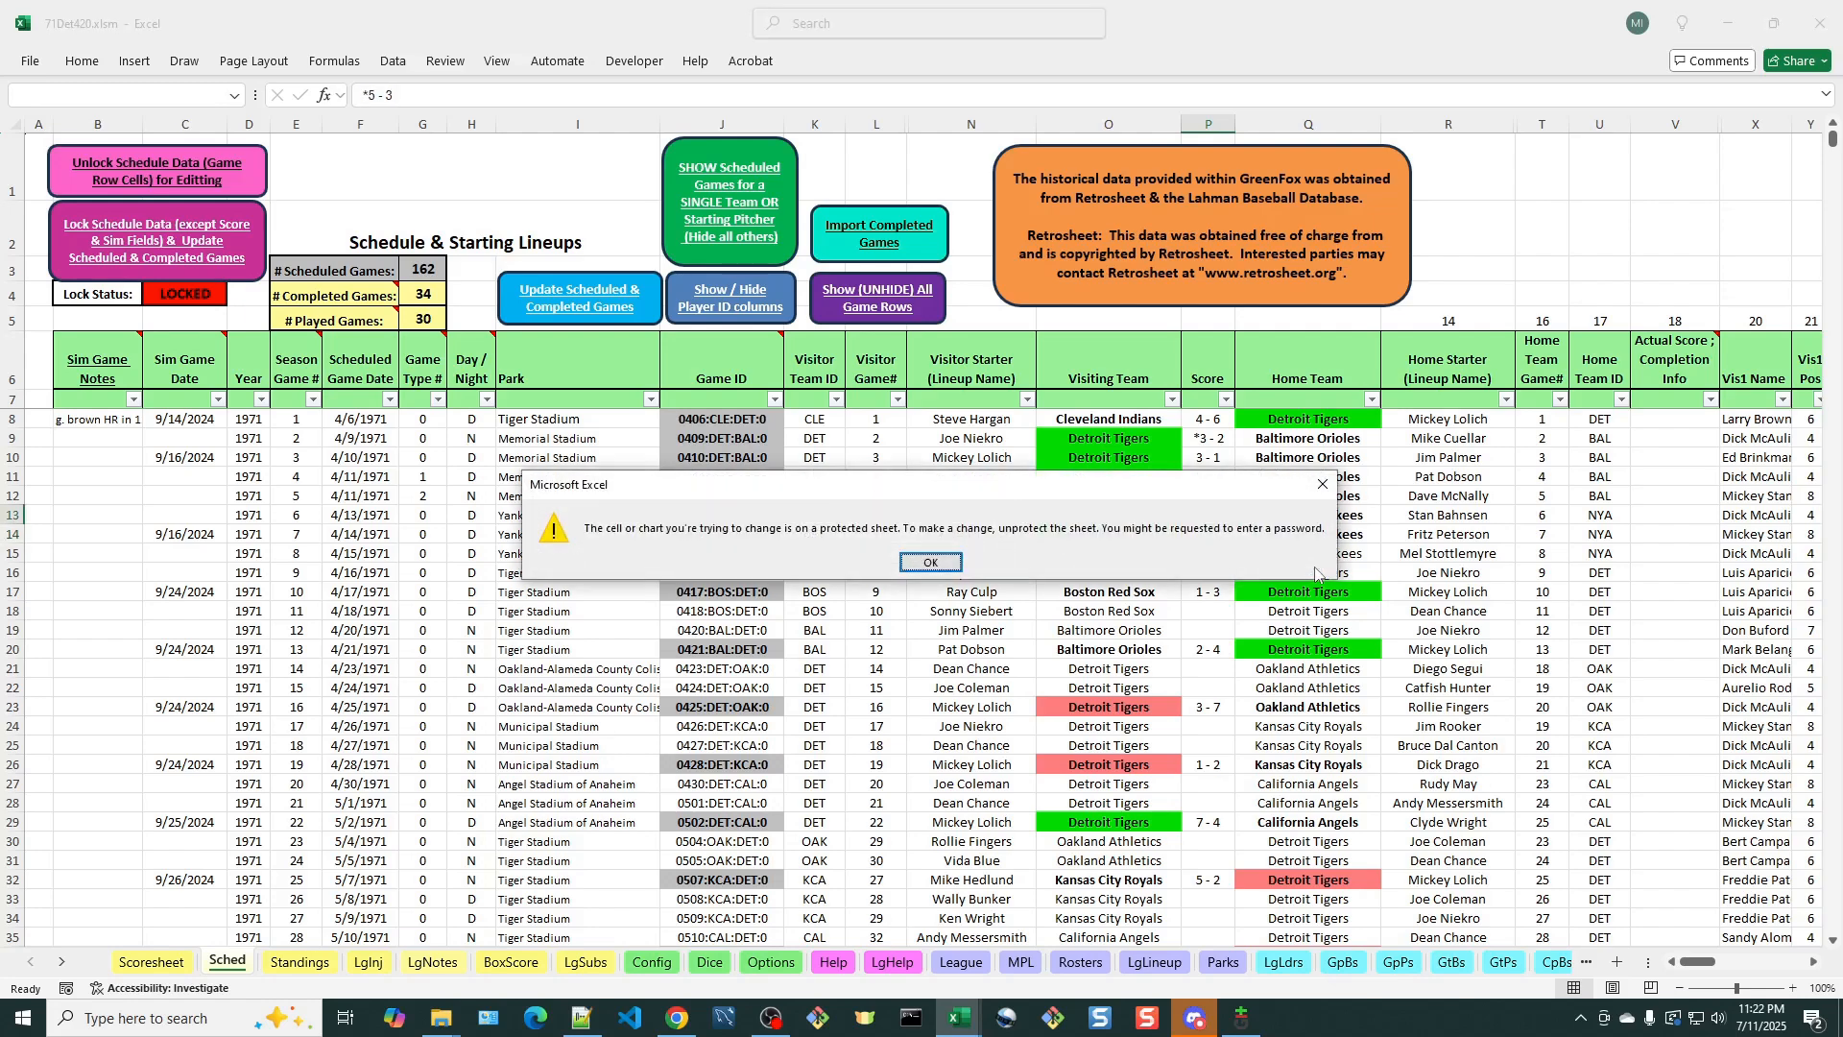
left_click(931, 564)
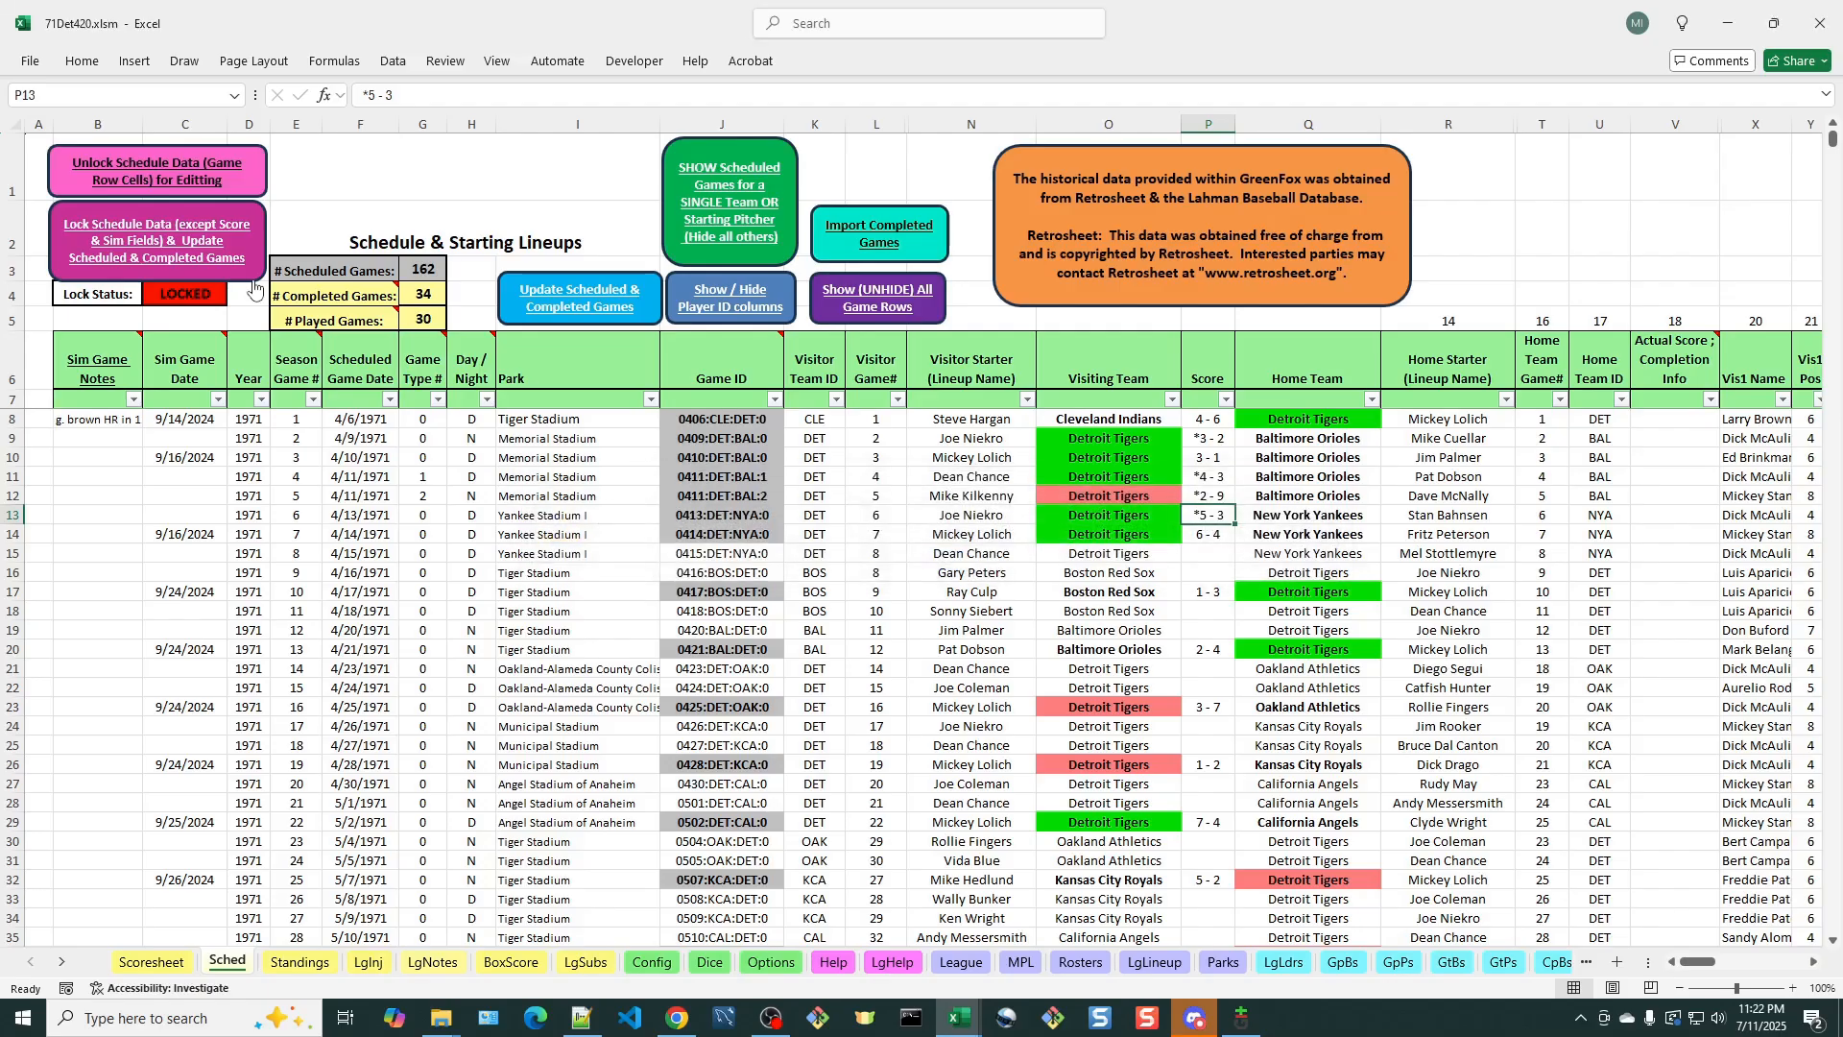
left_click(148, 185)
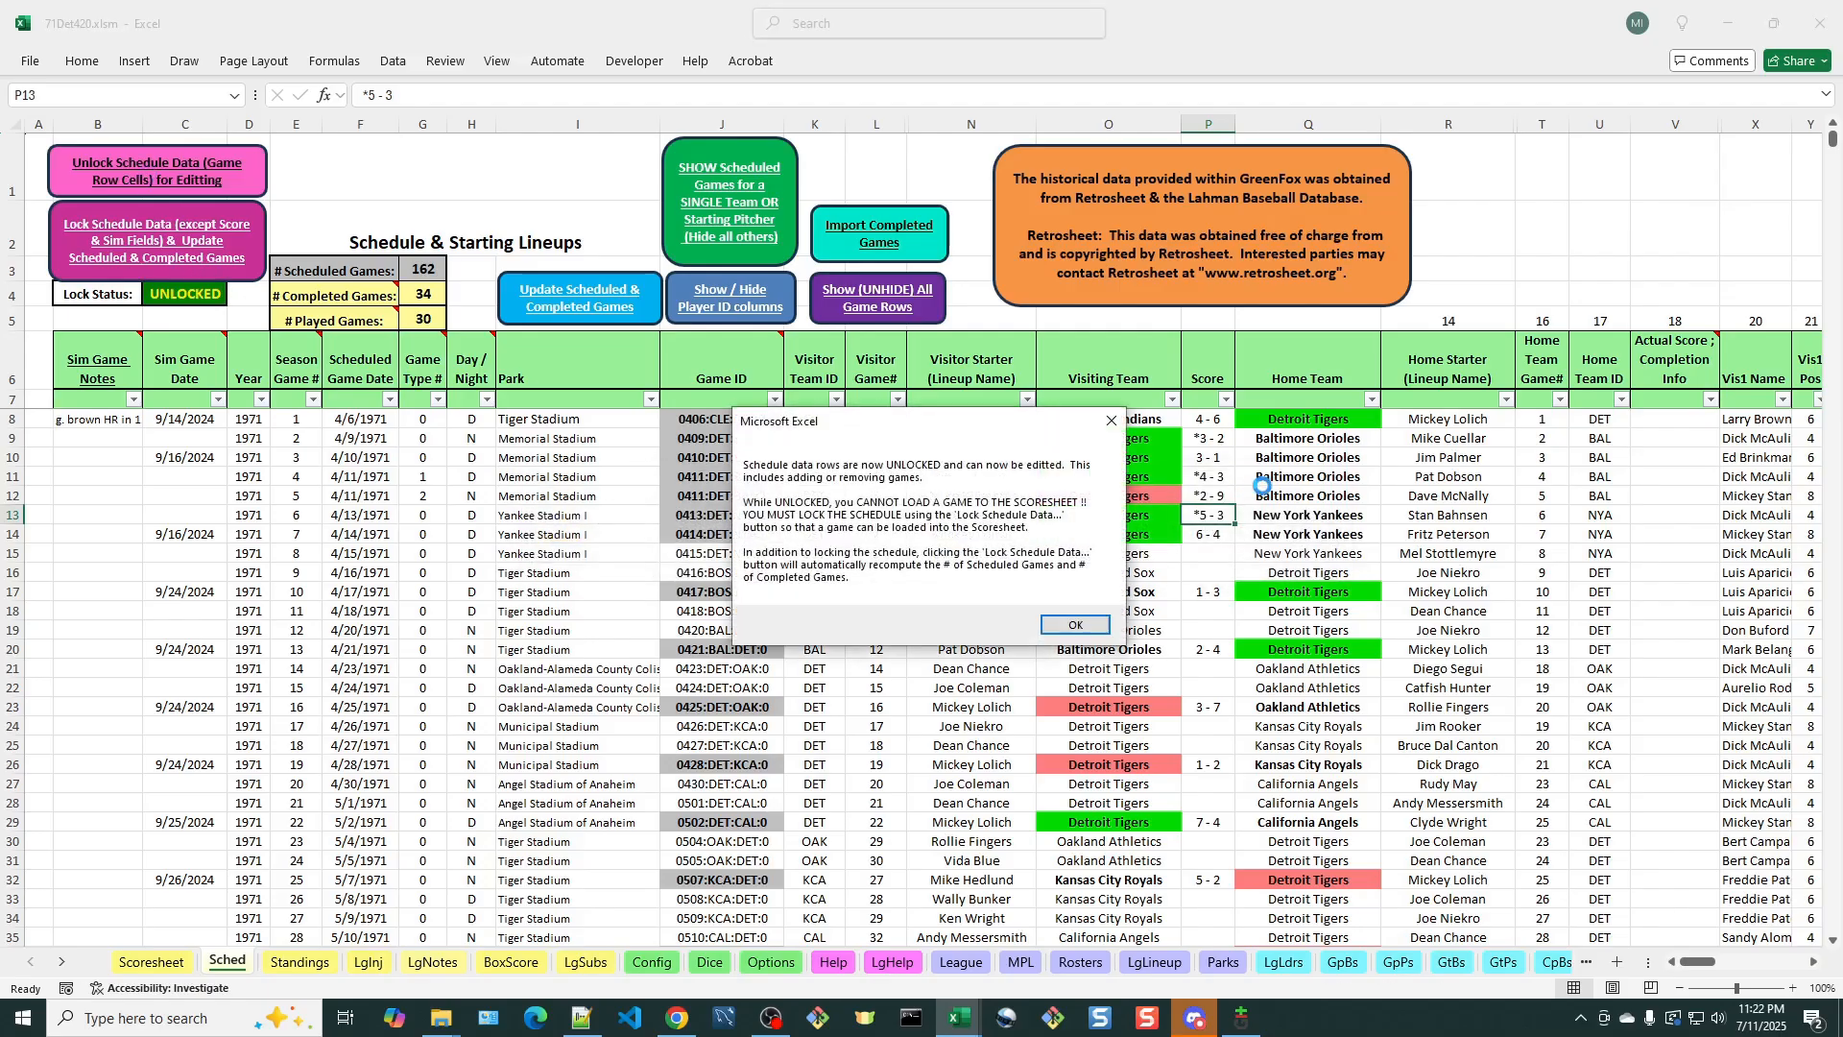
left_click(1075, 626)
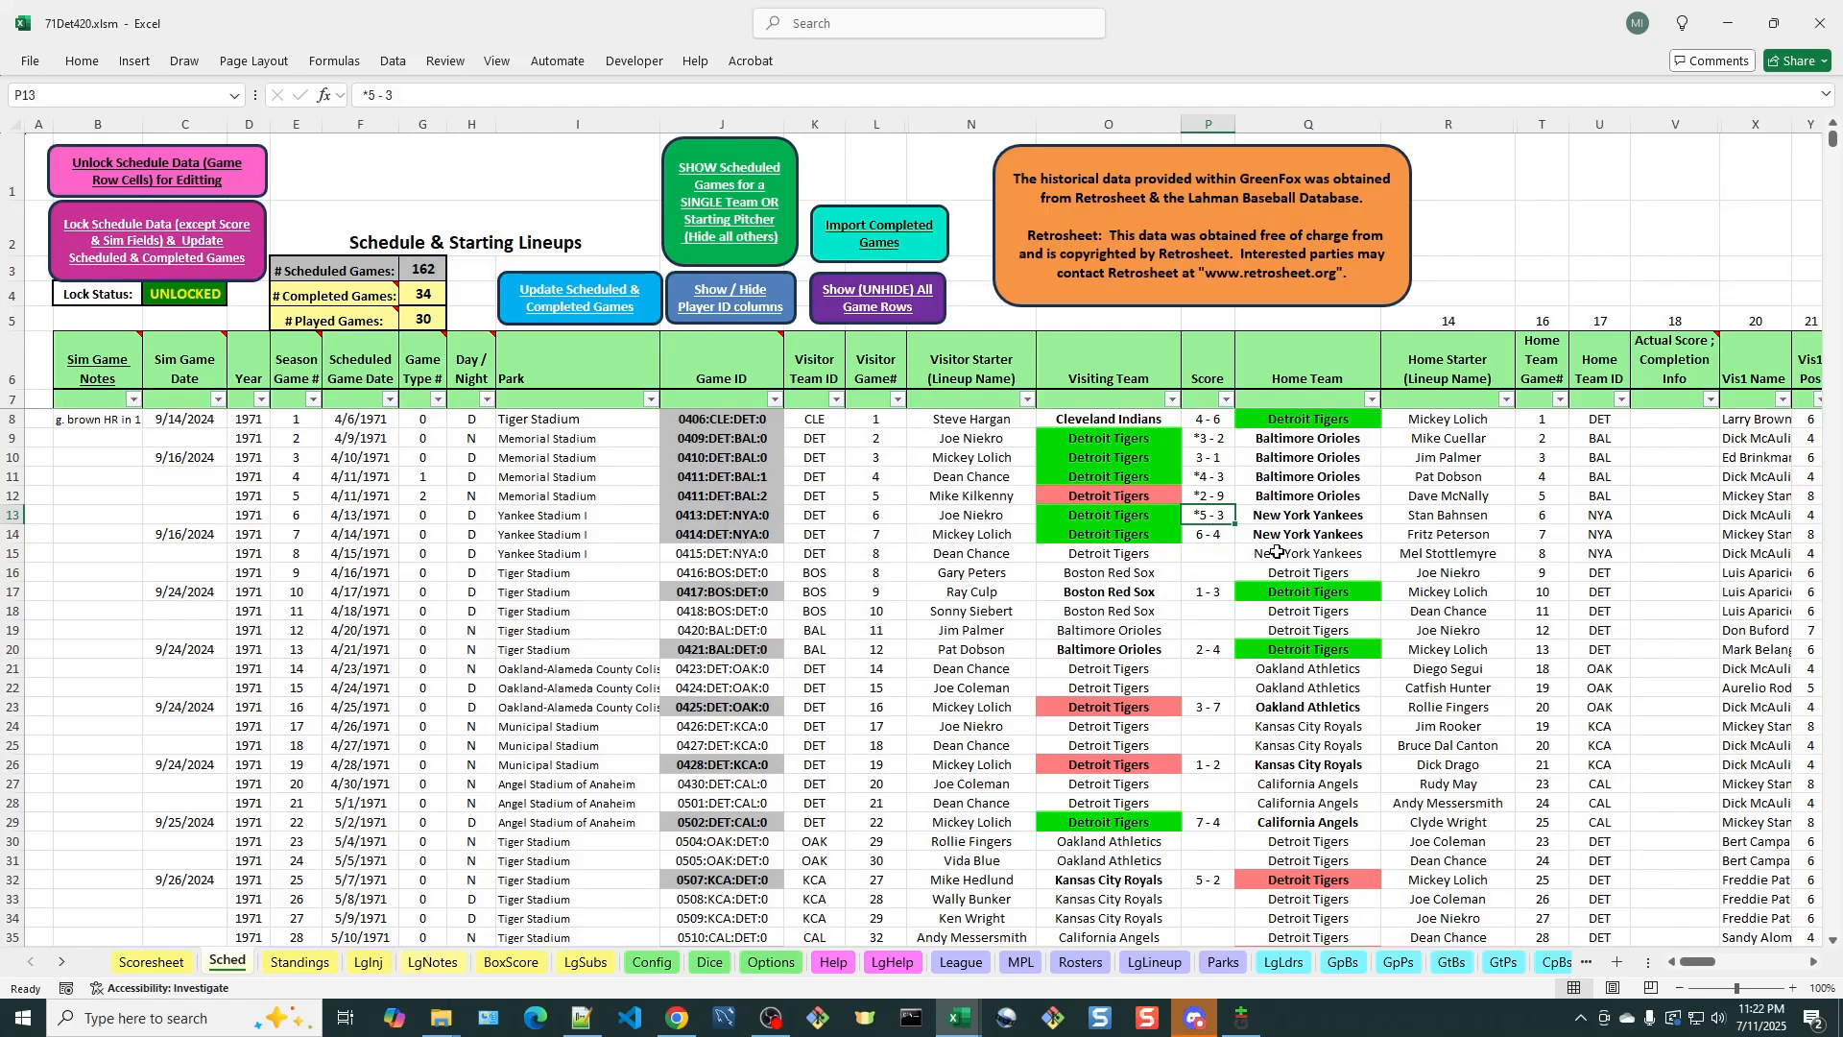
type("*")
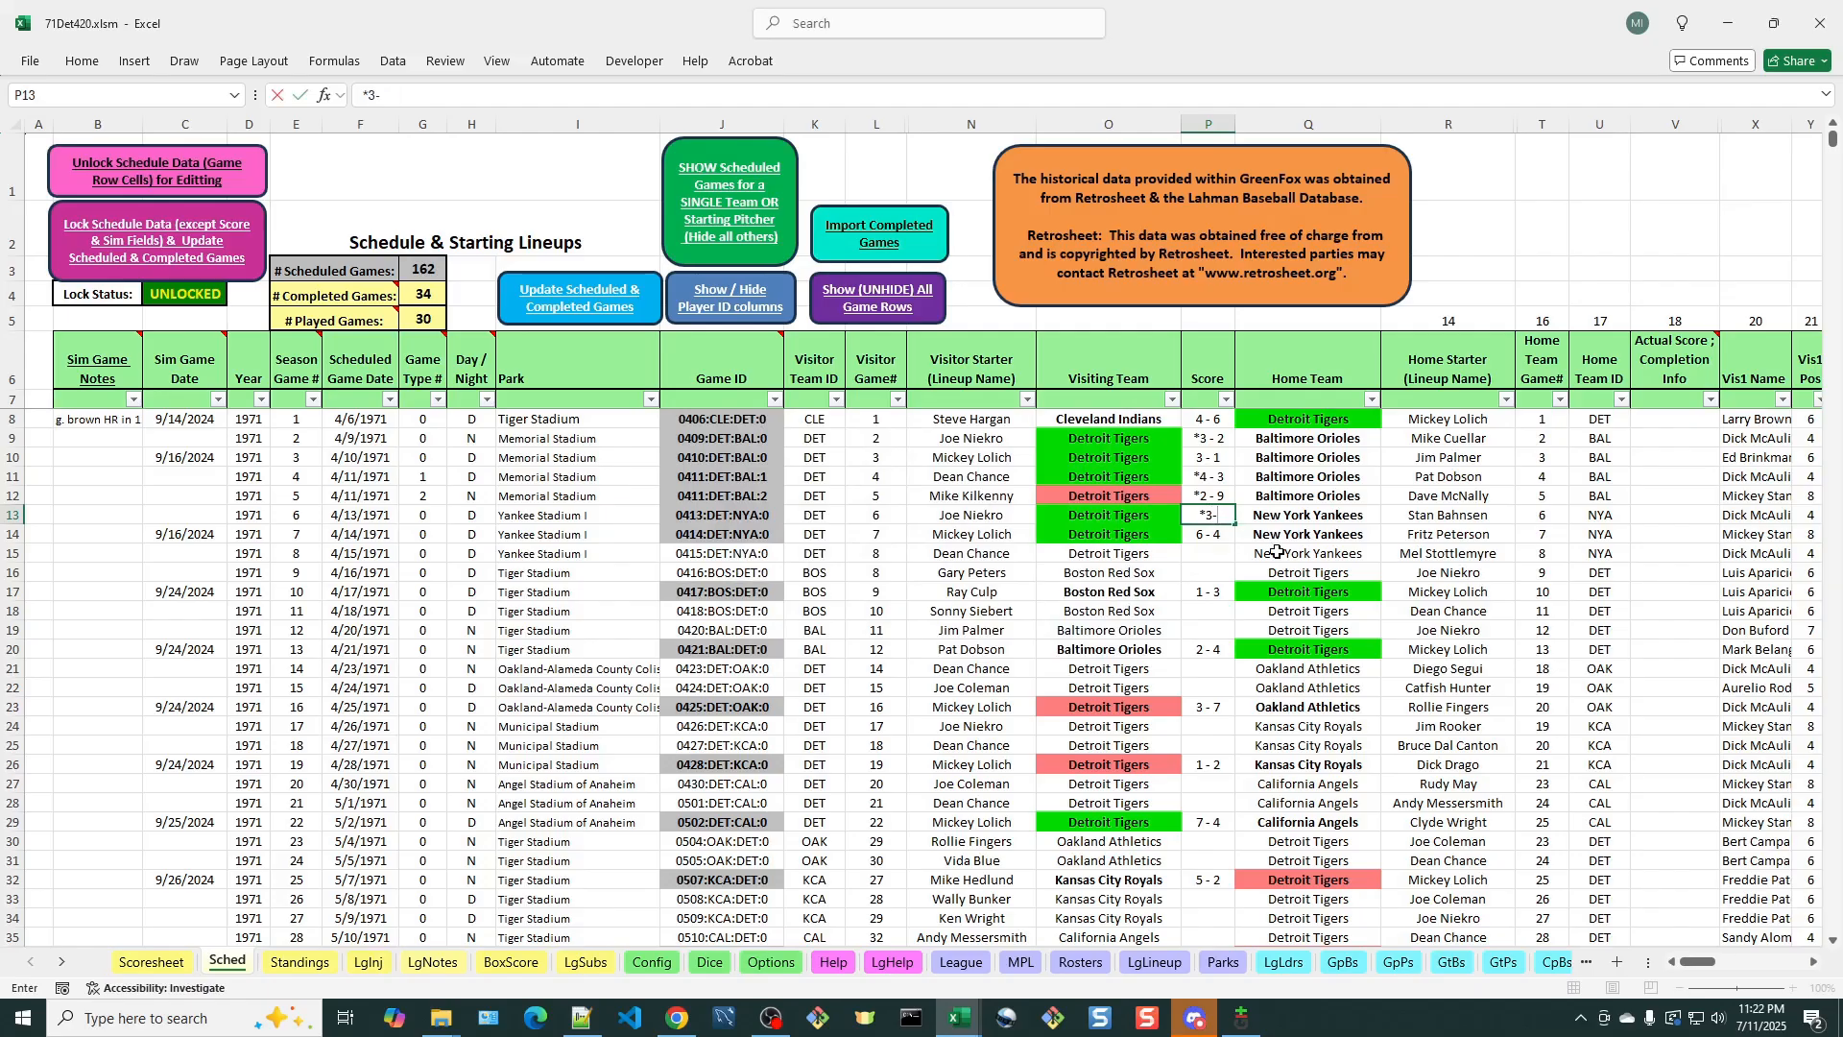
key("Return")
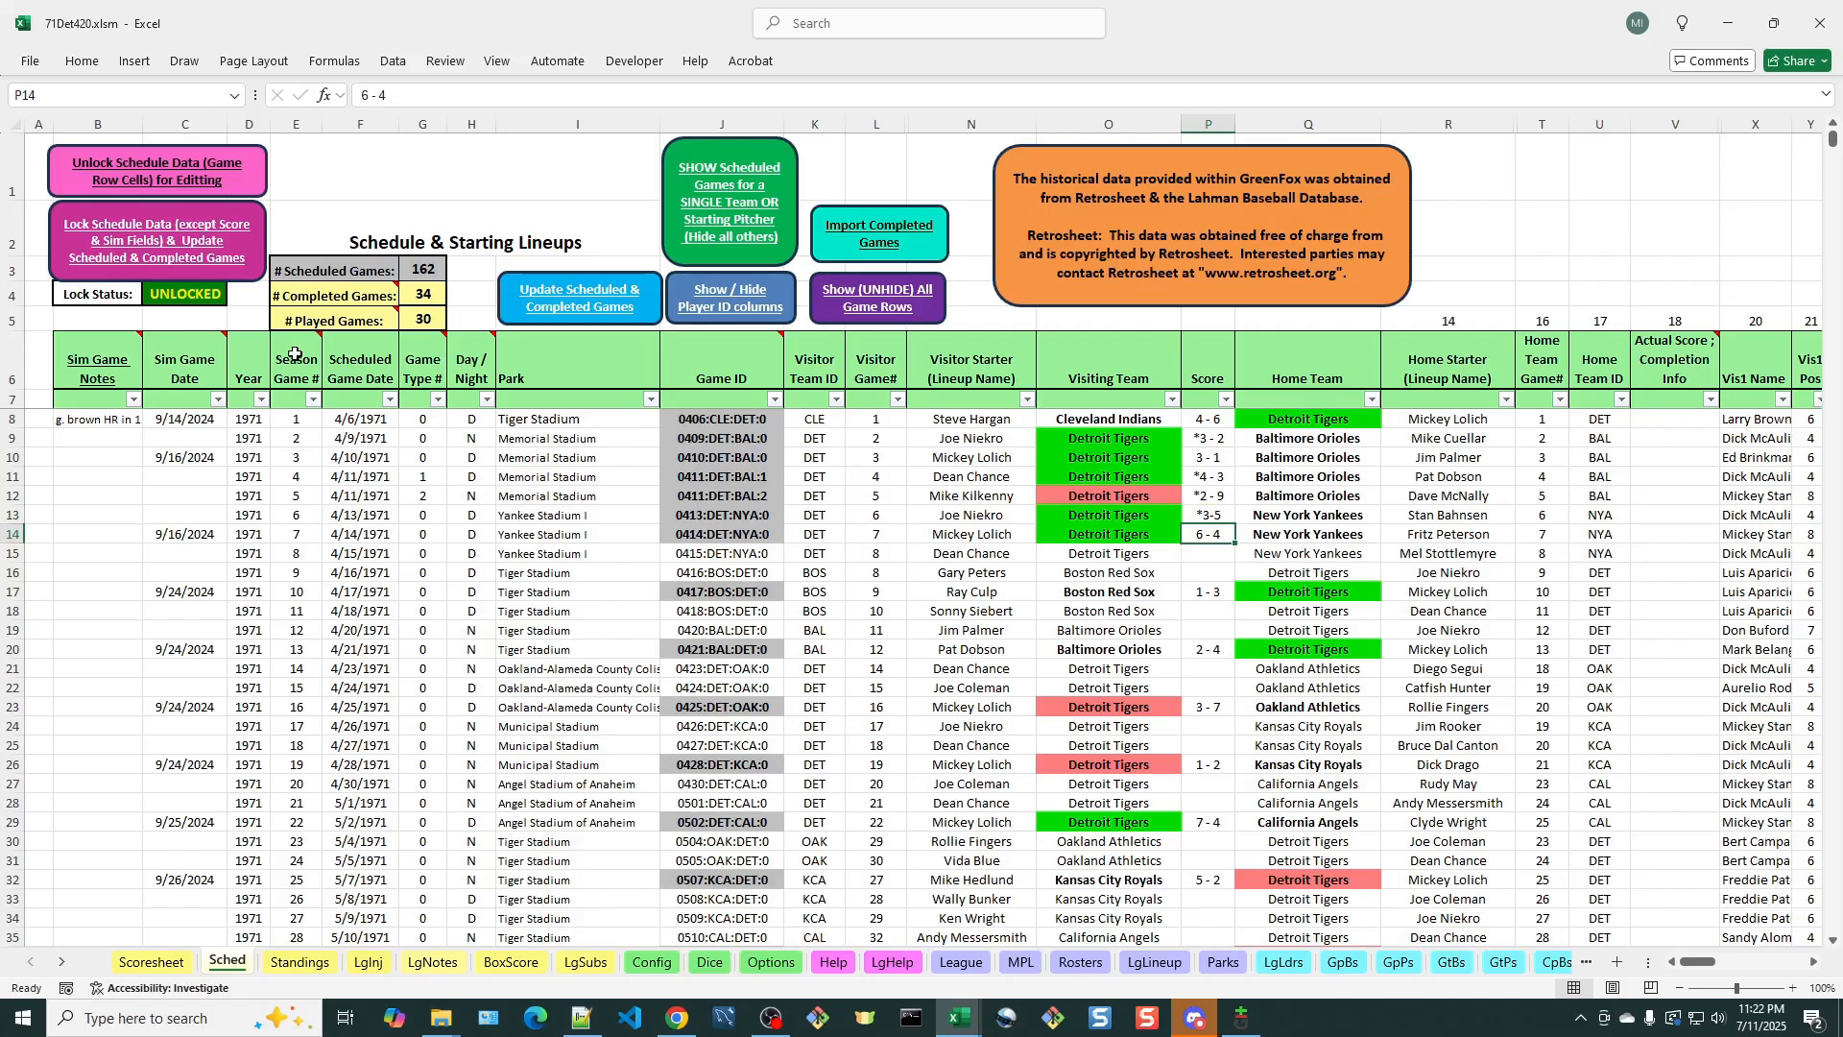
left_click(173, 231)
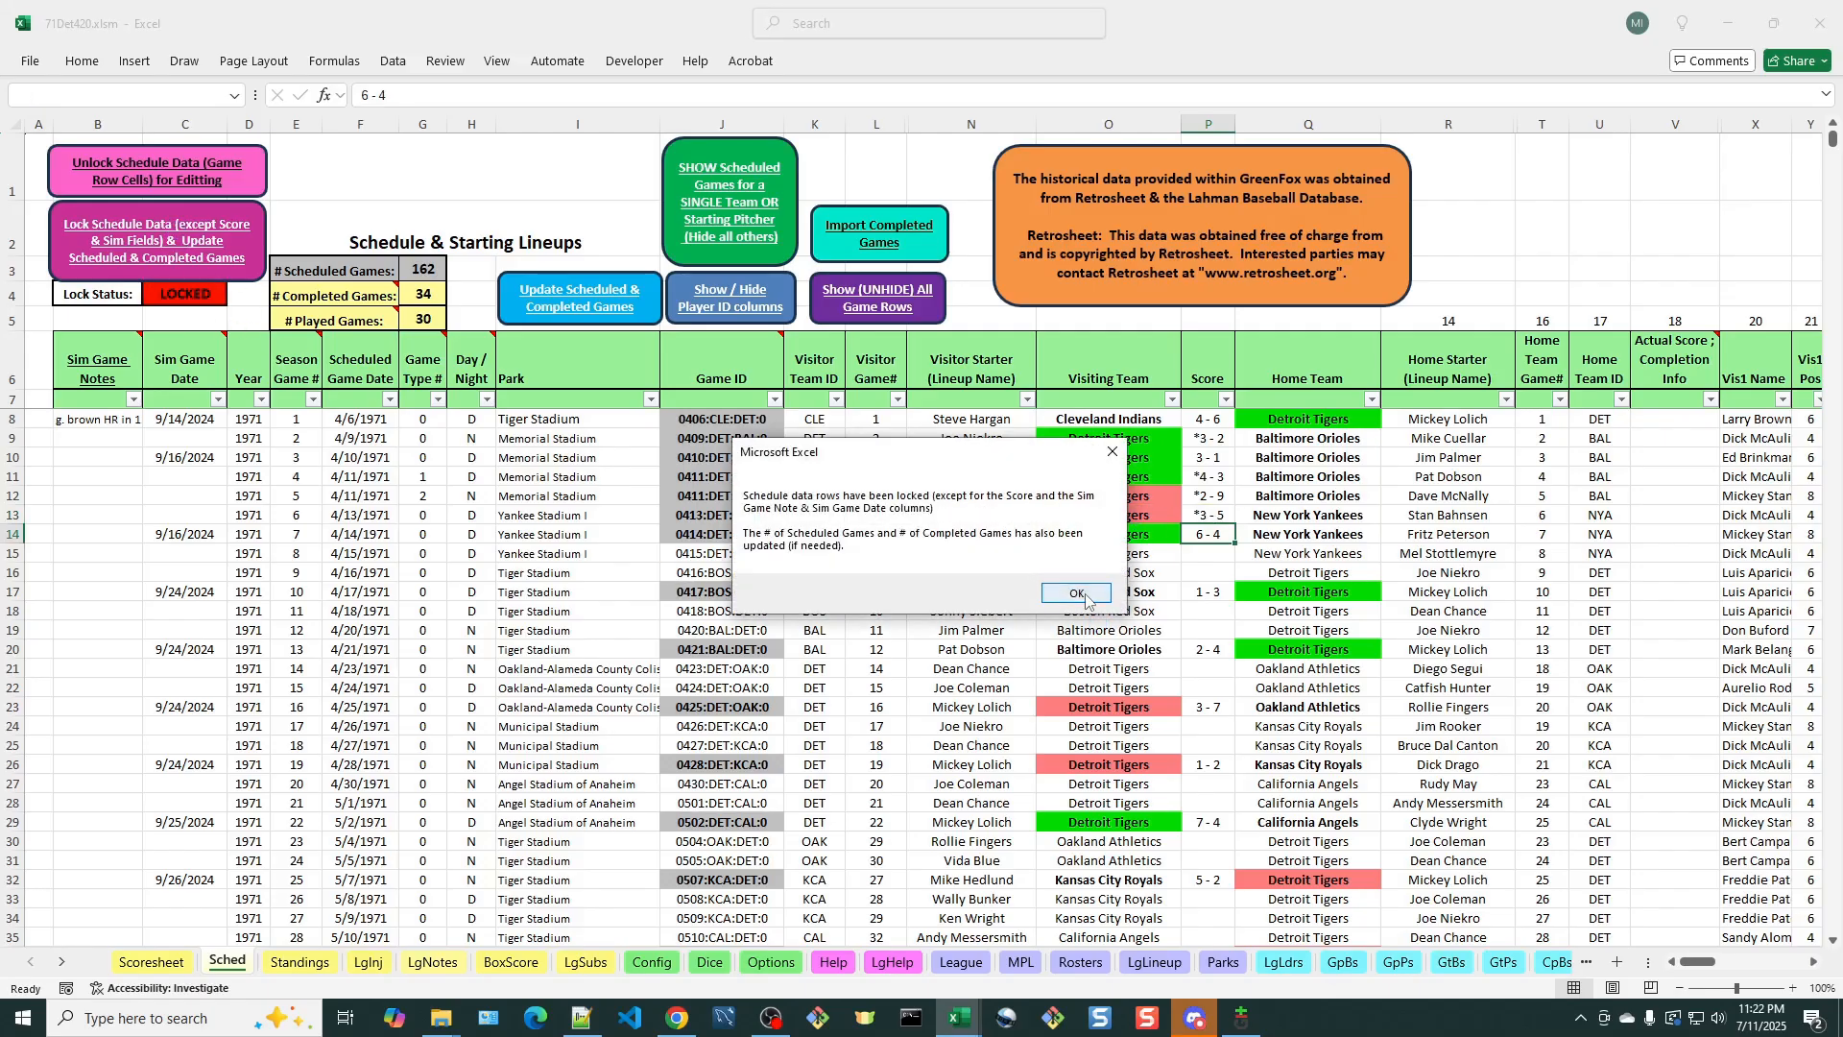
Recompute the league standings with the entered score-only results and return to the schedule
left_click(1085, 600)
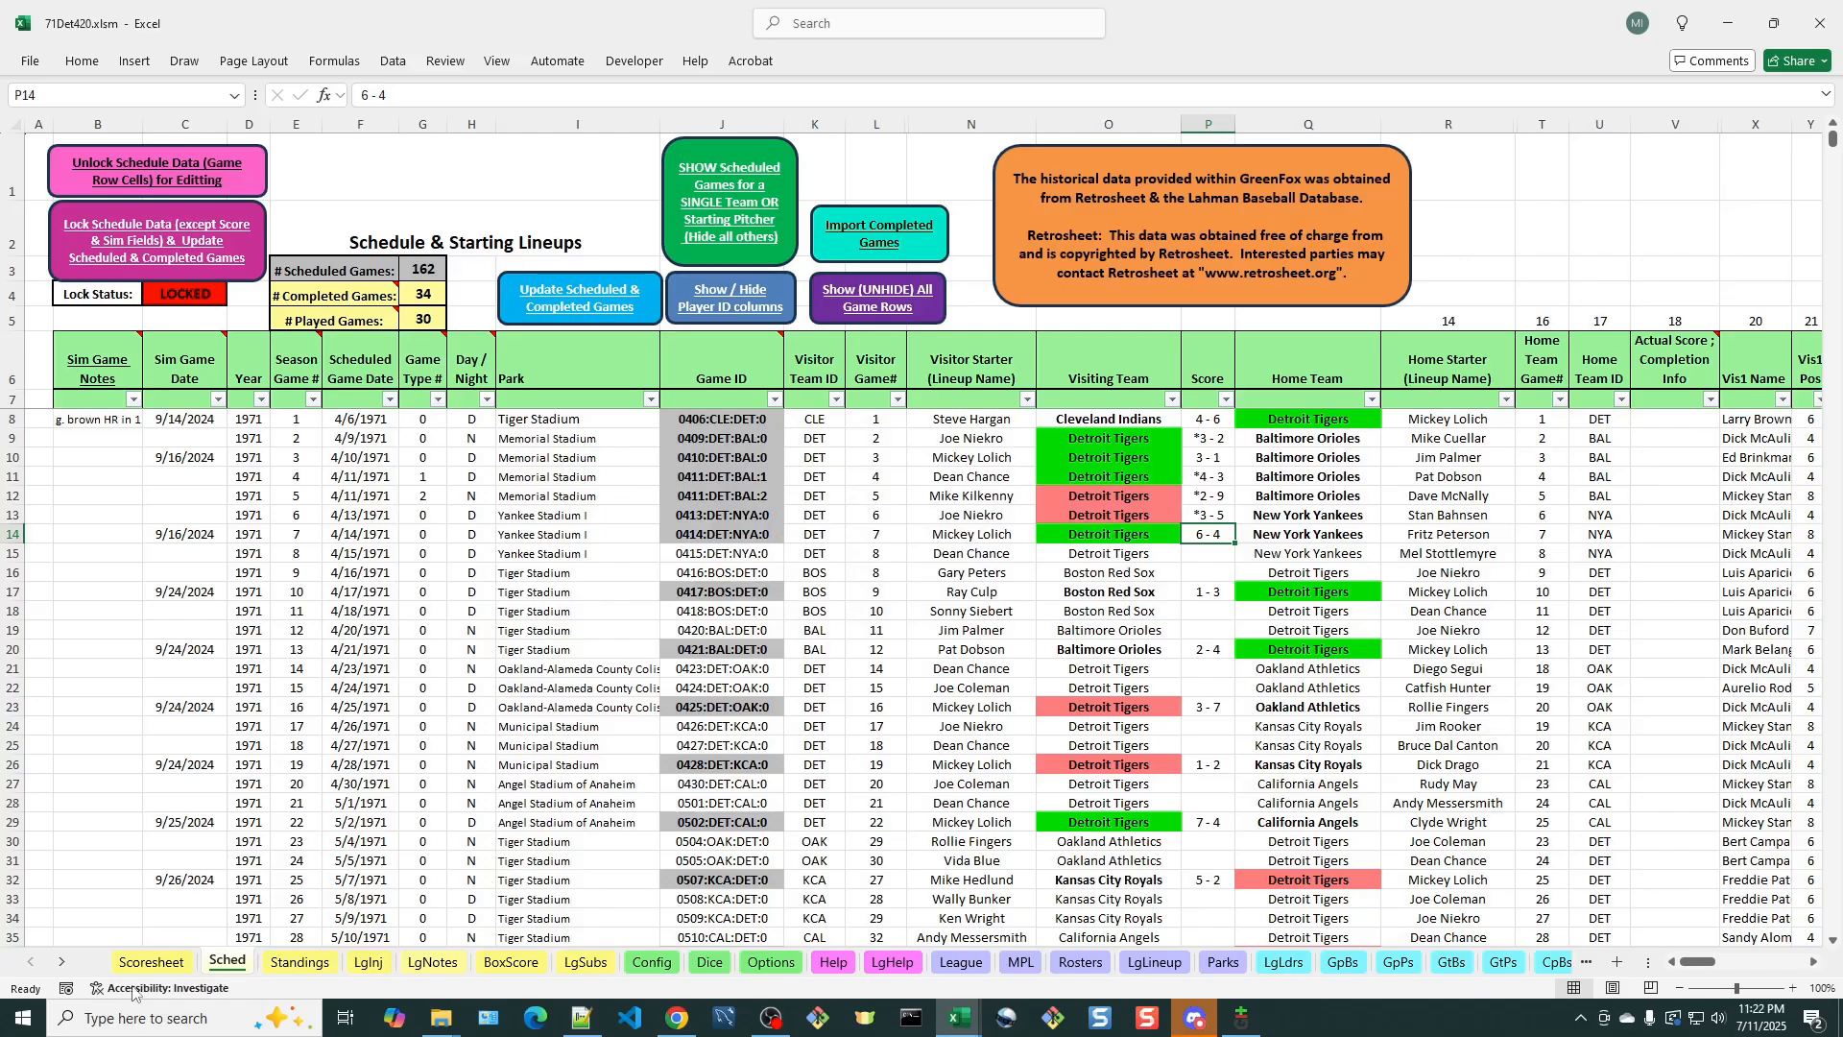
left_click(298, 962)
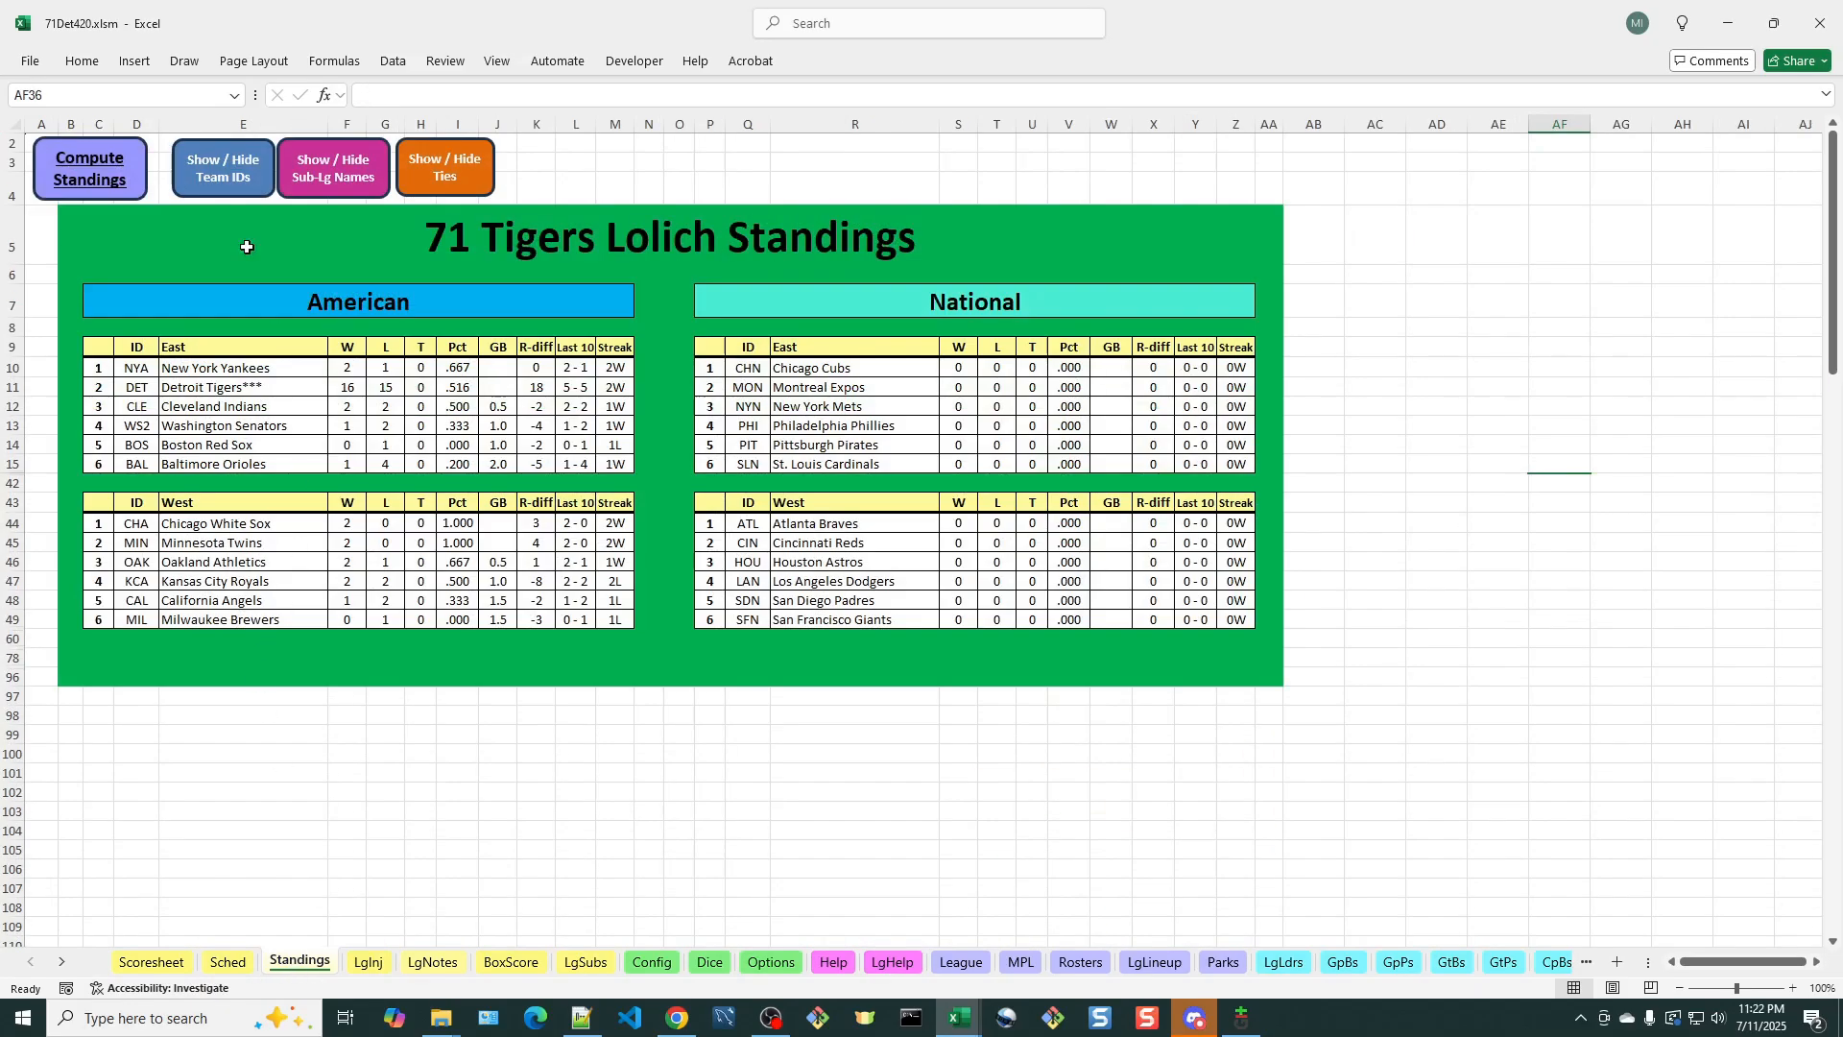
left_click(131, 186)
left_click(232, 963)
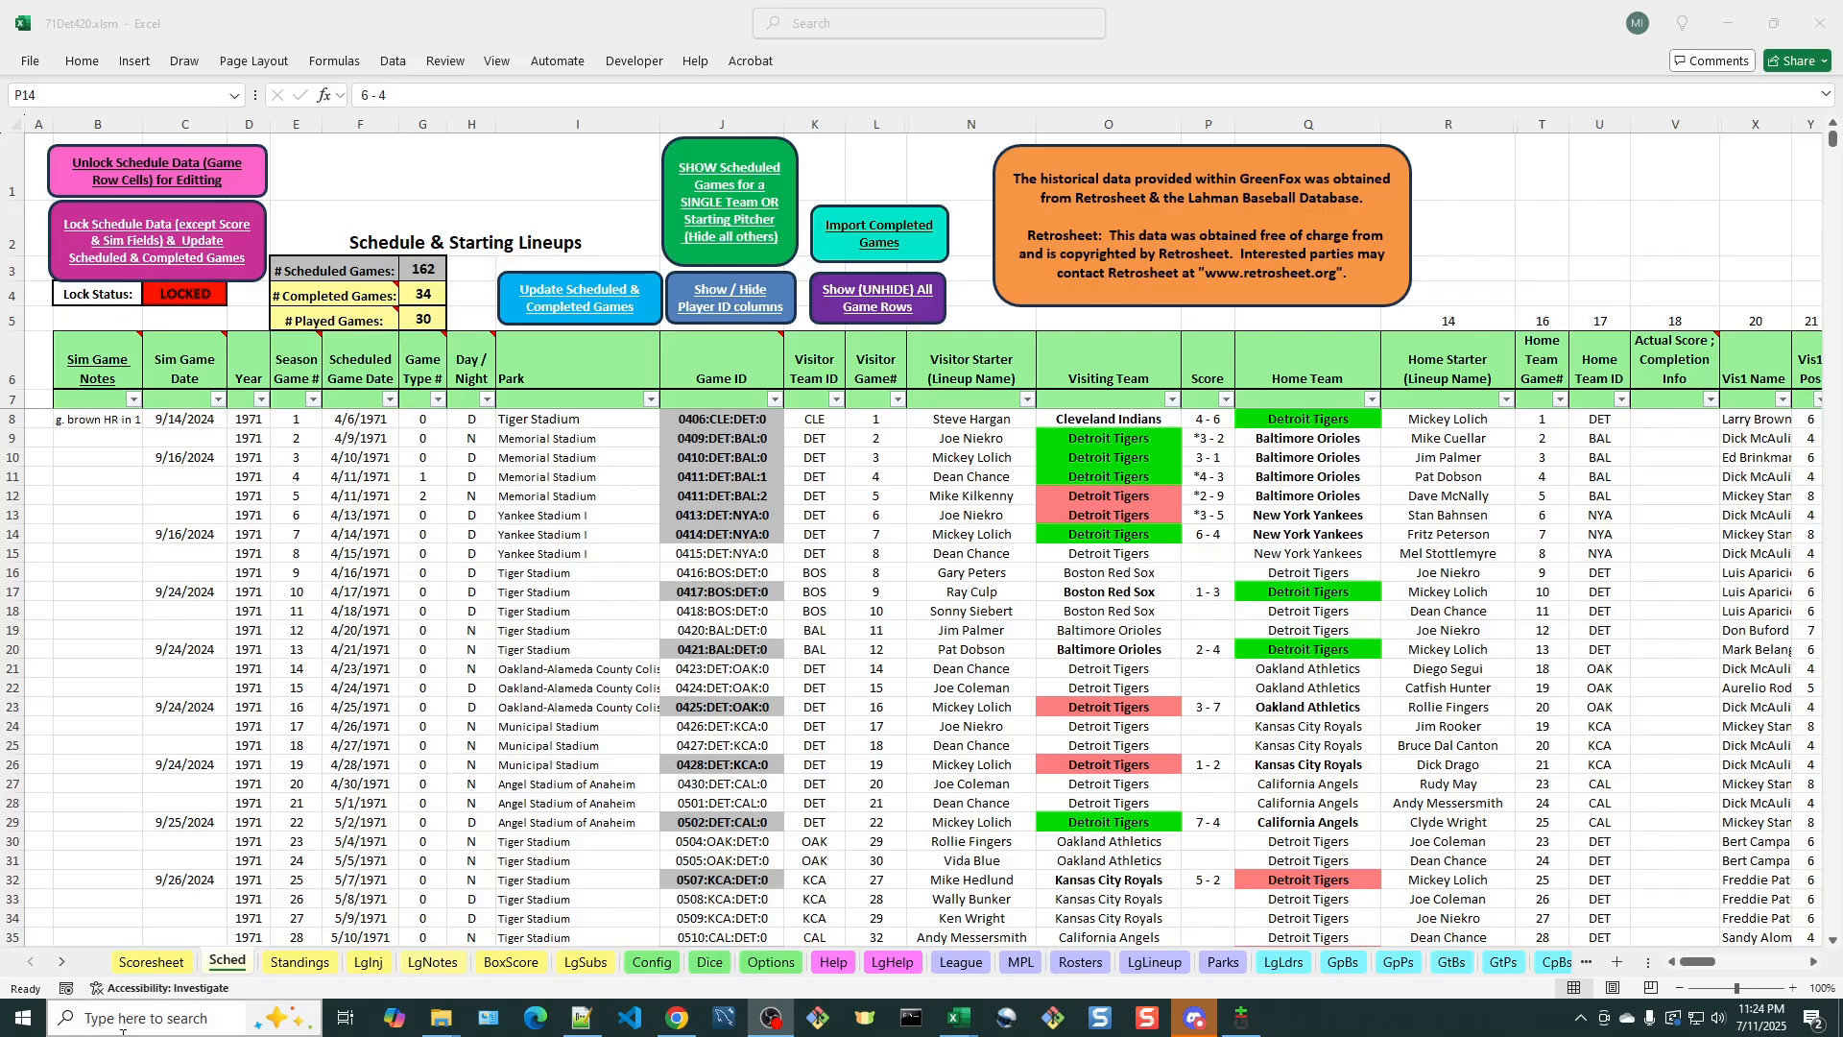
Open the version history with the League Sheet Navigator launched from the Scoresheet, and move the navigator aside
left_click(154, 962)
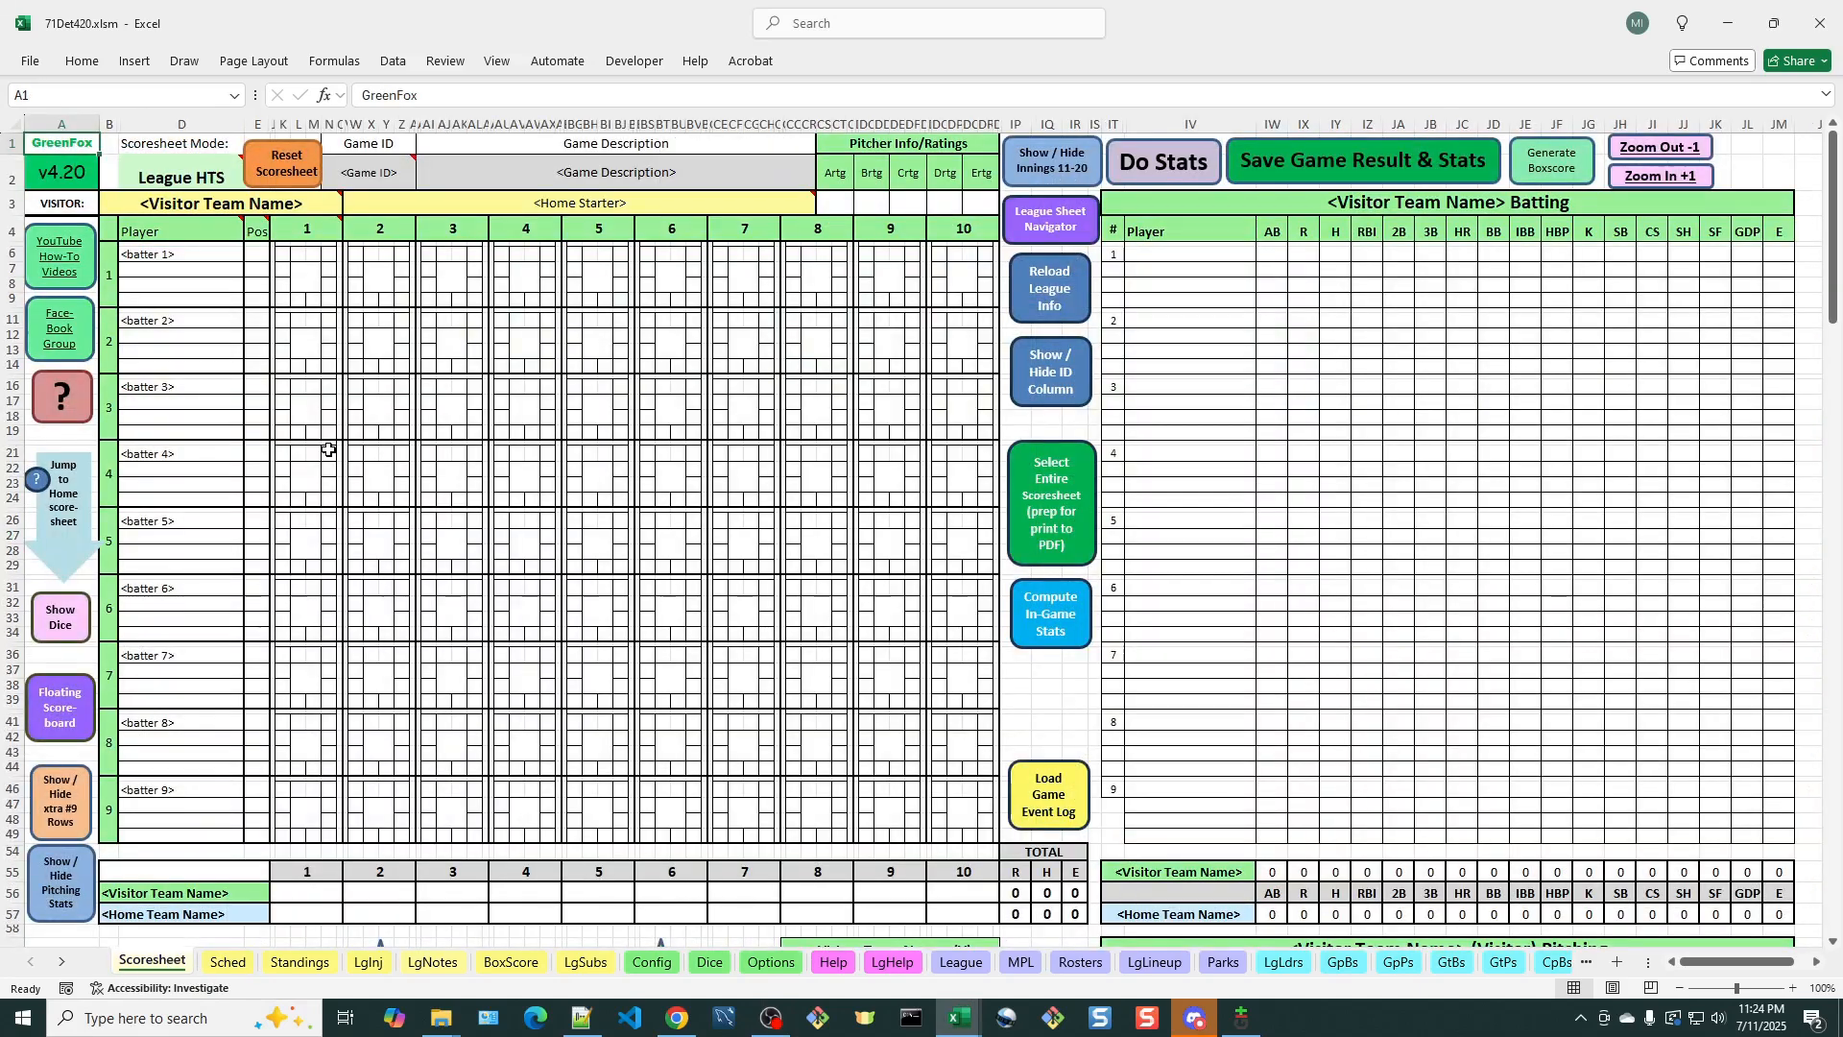
left_click(1057, 233)
left_click_drag(963, 311, 1039, 64)
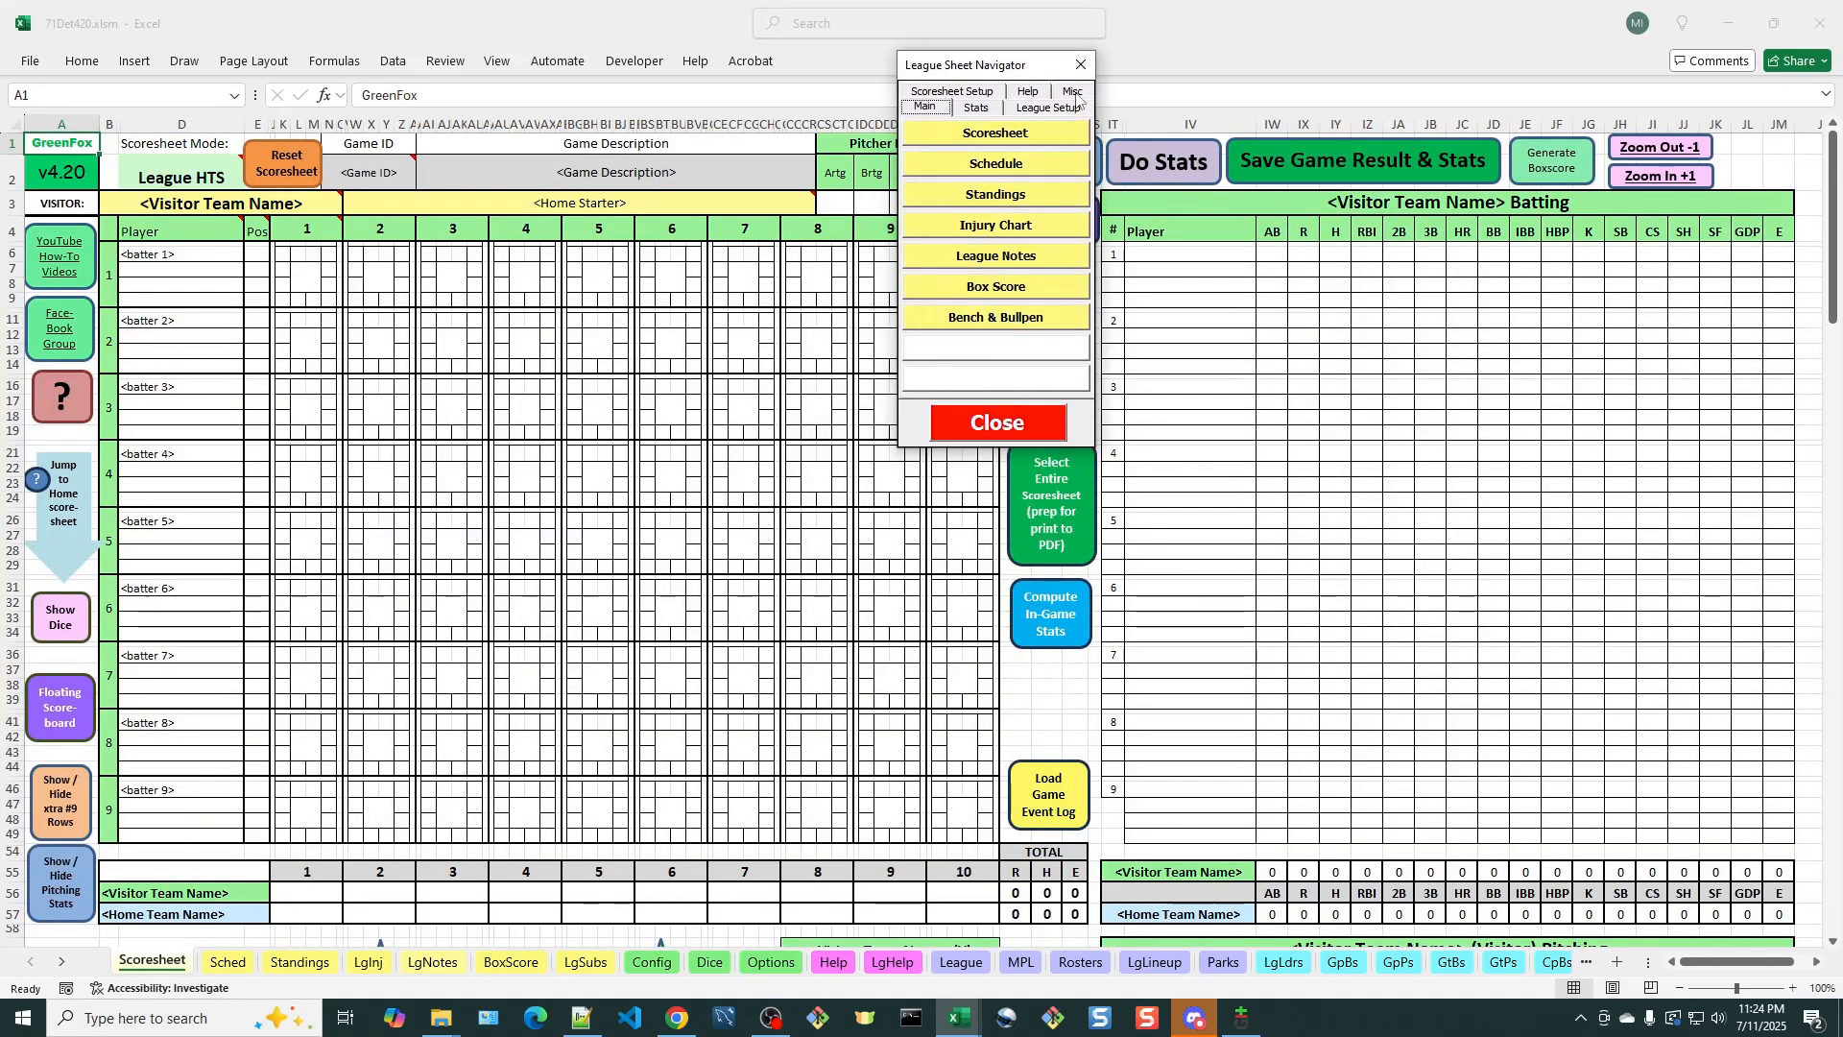
left_click(1075, 93)
left_click(1015, 141)
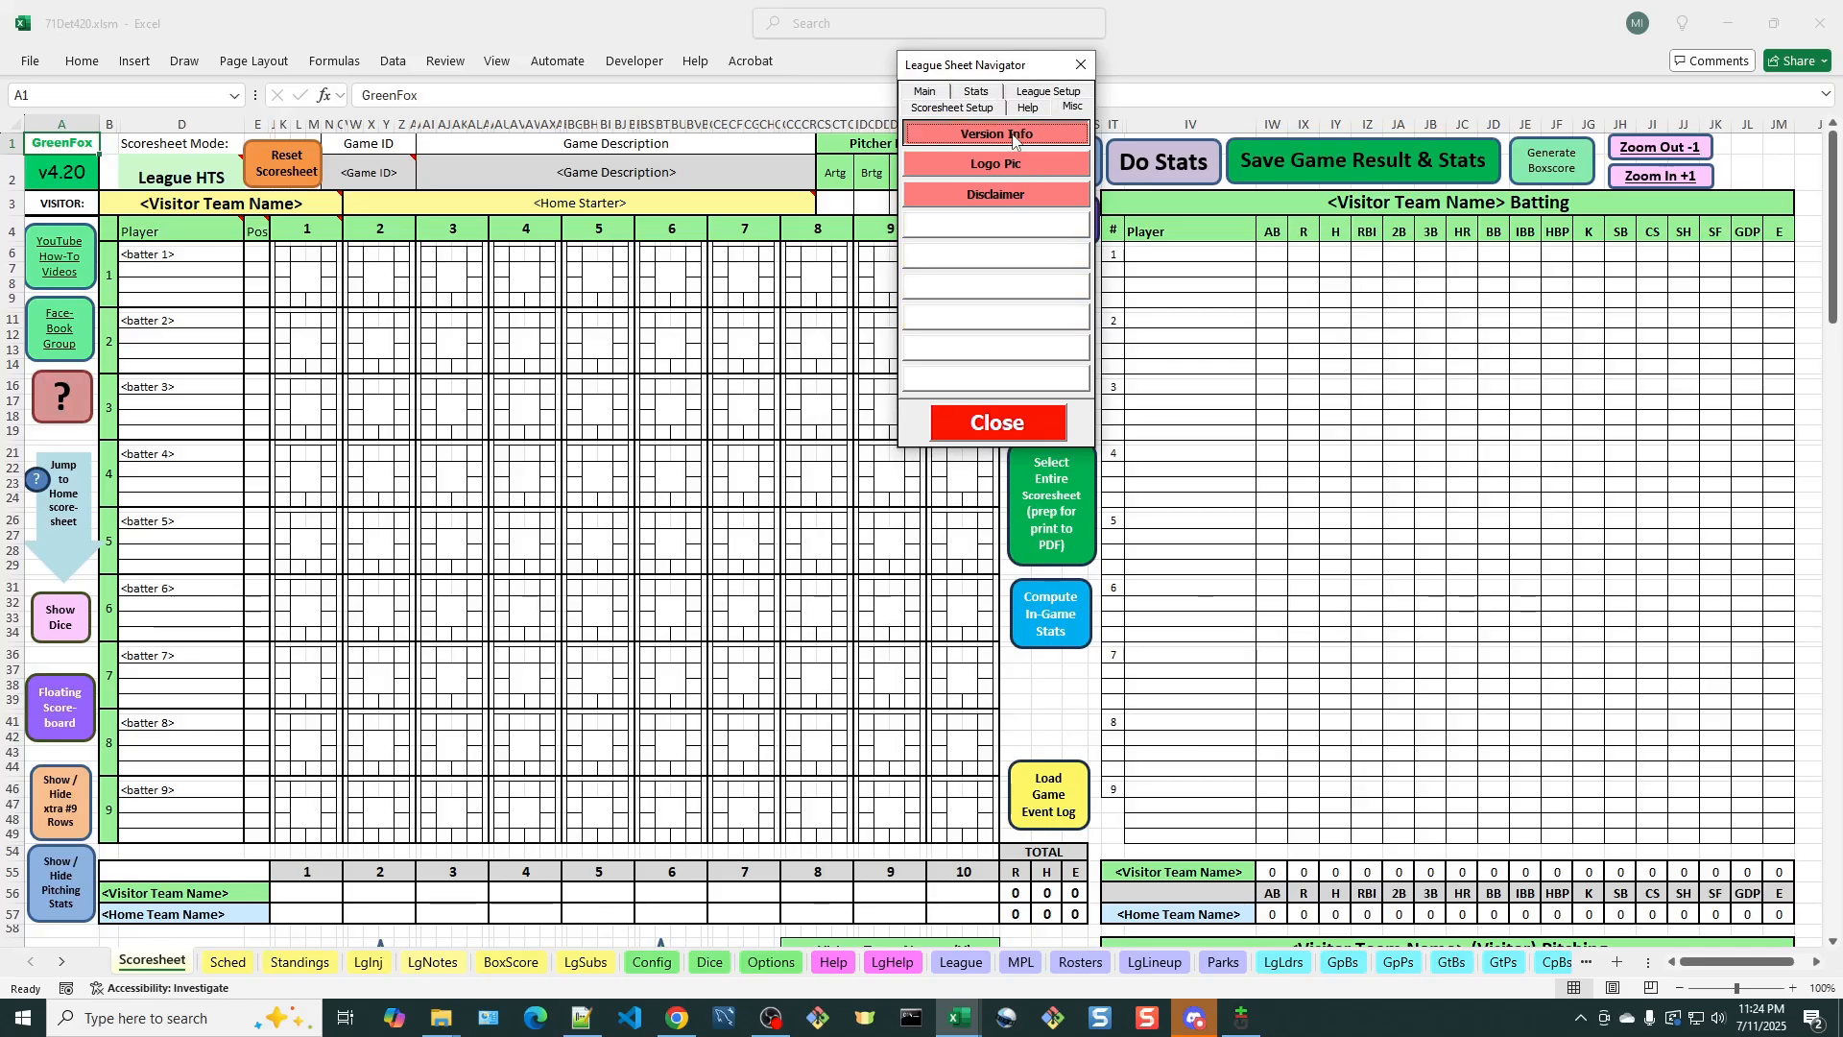
left_click_drag(1020, 68, 1518, 91)
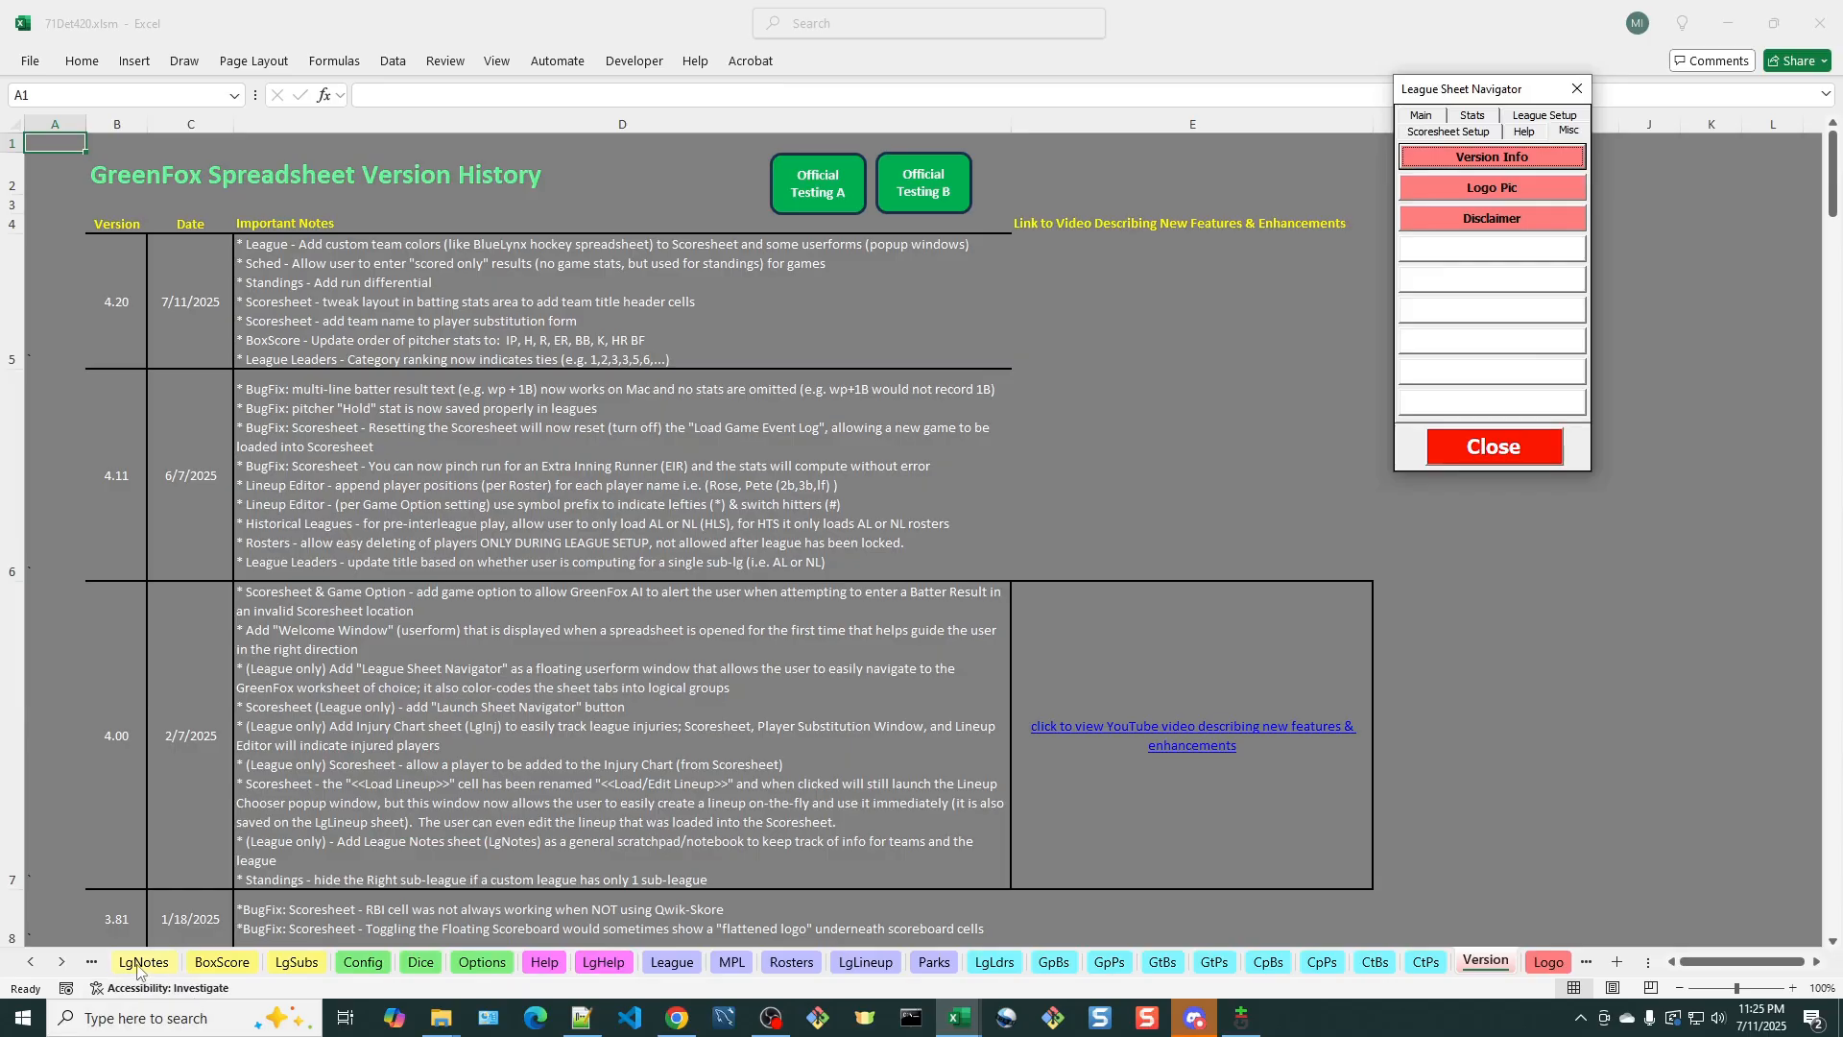
Load game 0508:KCA:DET:0 from the schedule into the Scoresheet and move the navigator clear of the batting stats header
left_click(31, 961)
left_click(31, 961)
left_click(30, 961)
left_click(31, 960)
left_click(154, 961)
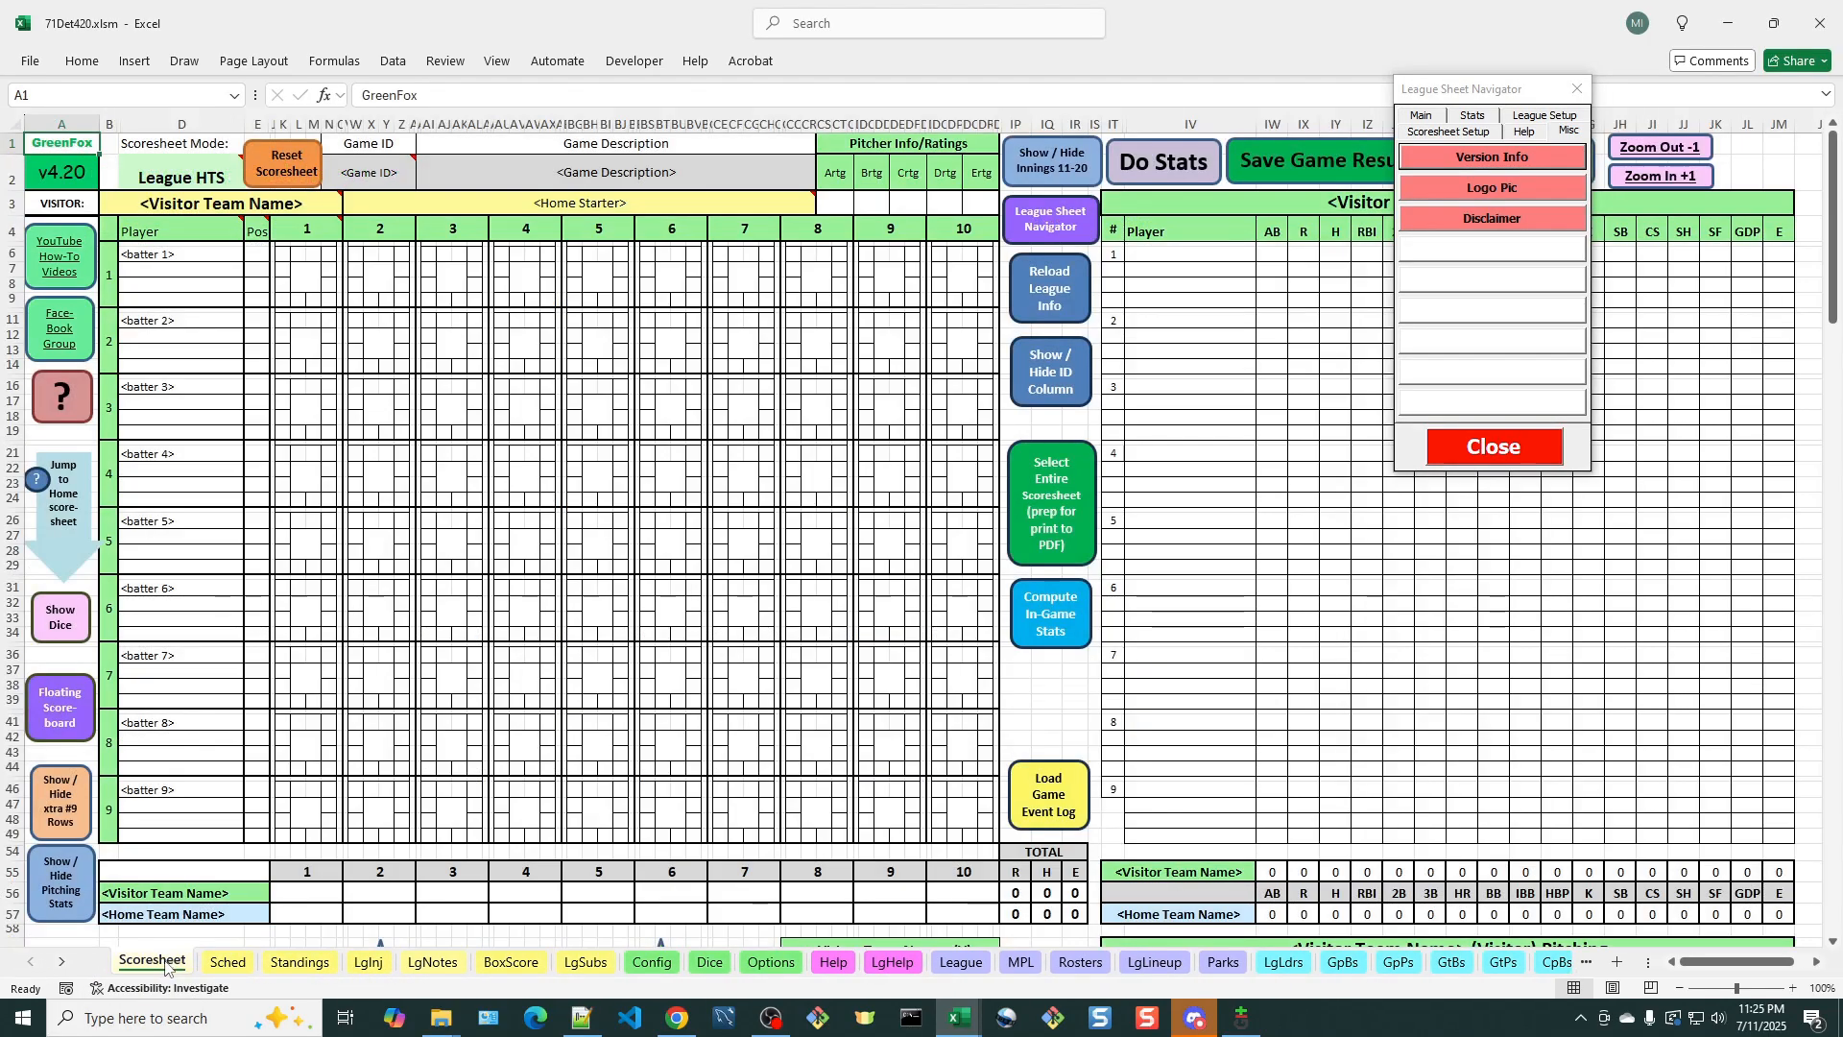
left_click(365, 174)
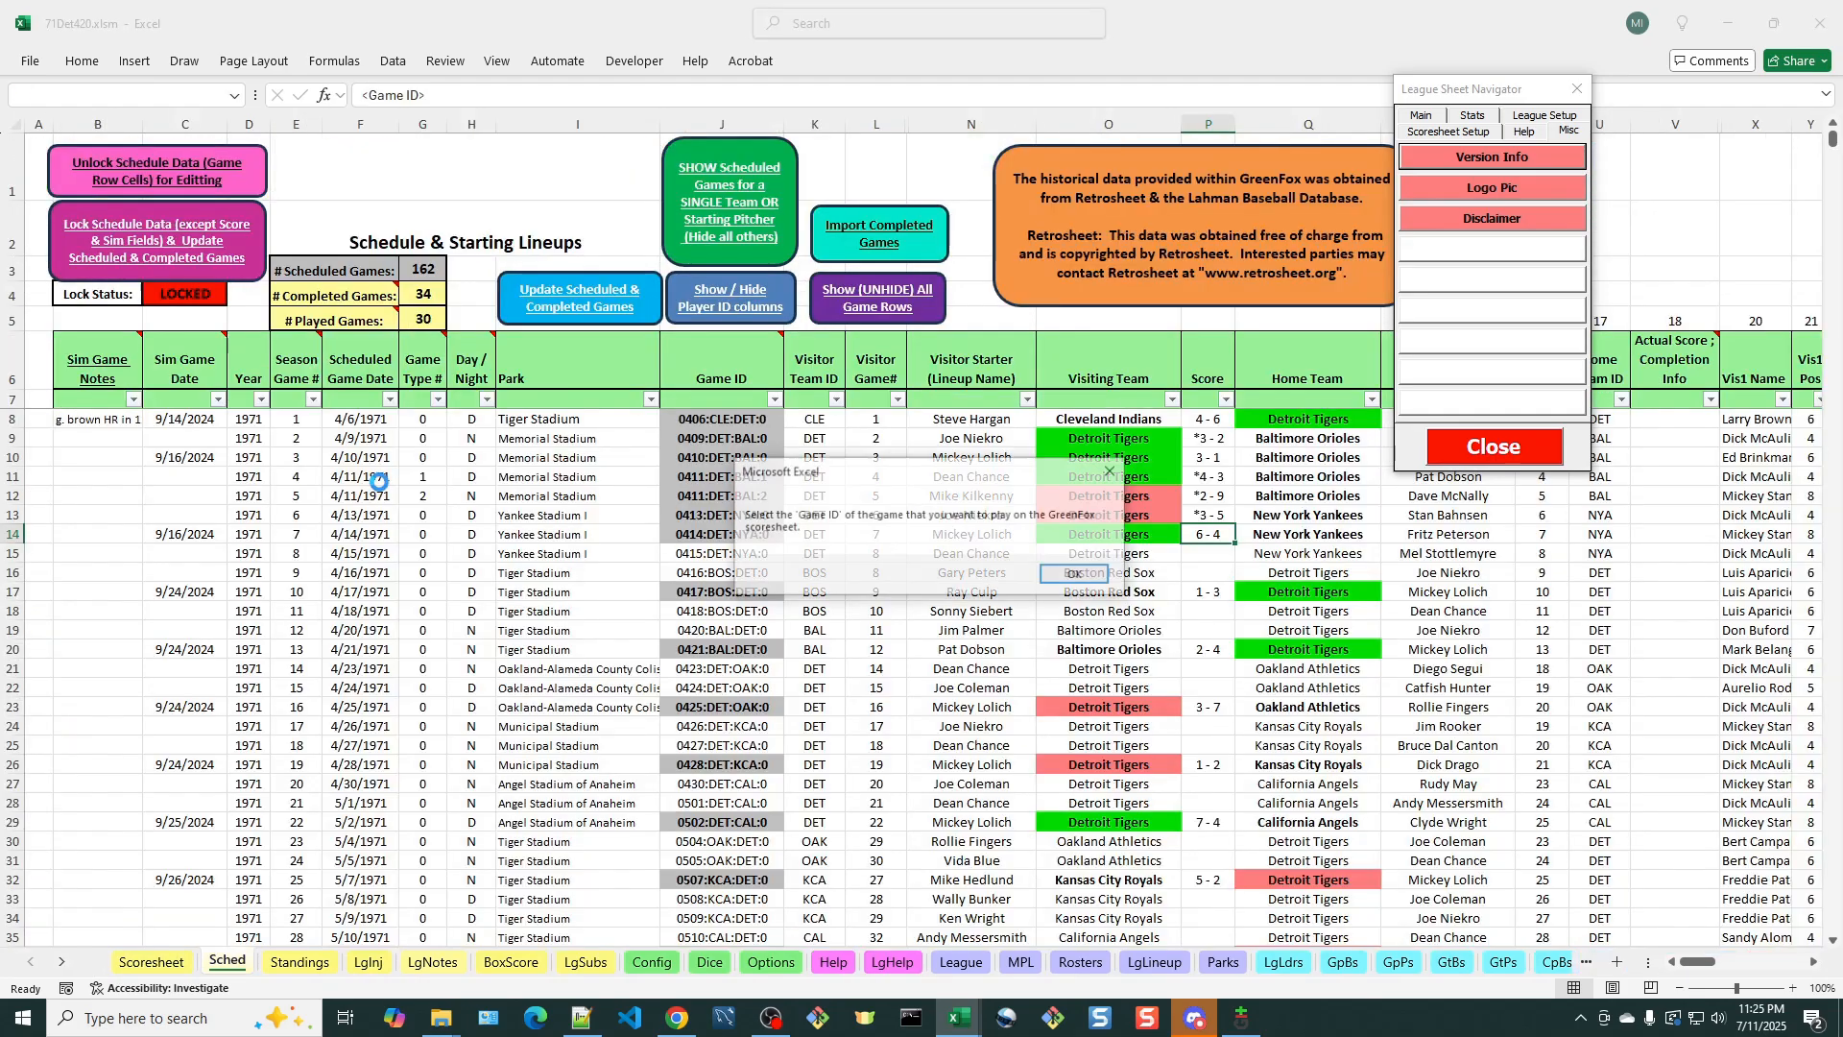
left_click(1071, 570)
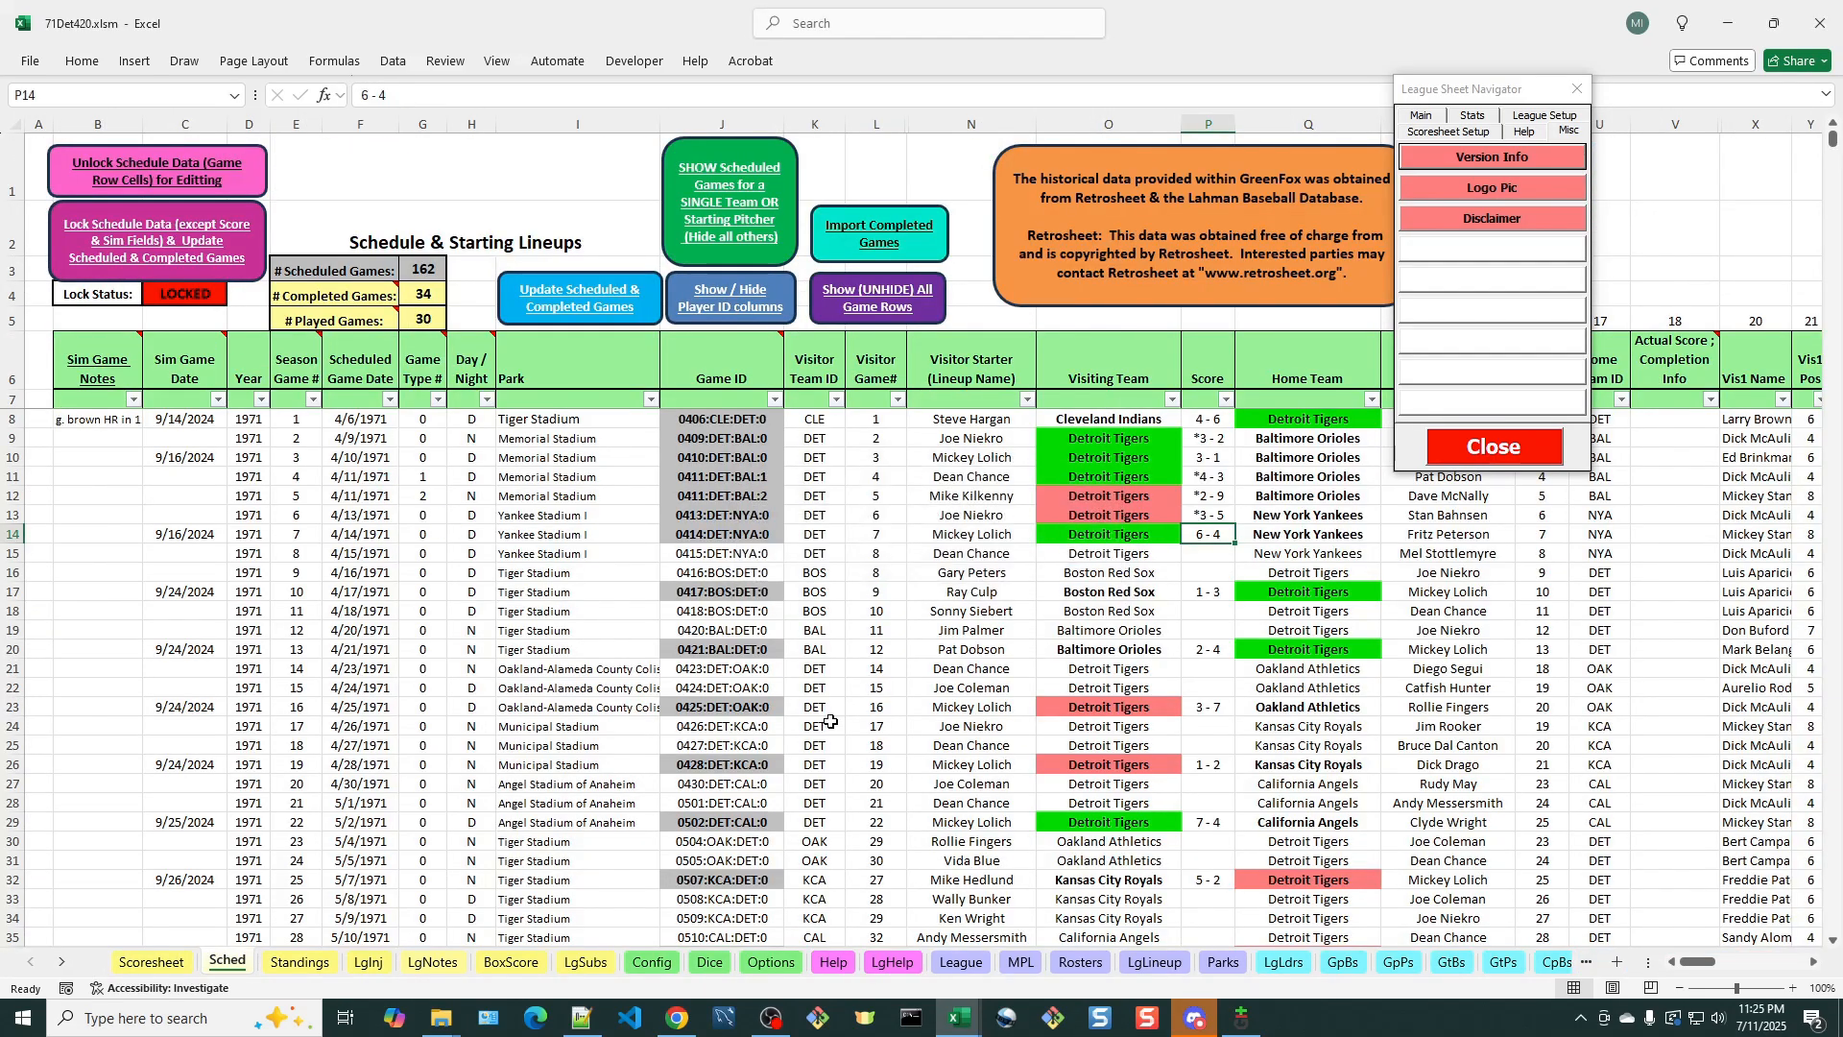
scroll(826, 715, "down", 2)
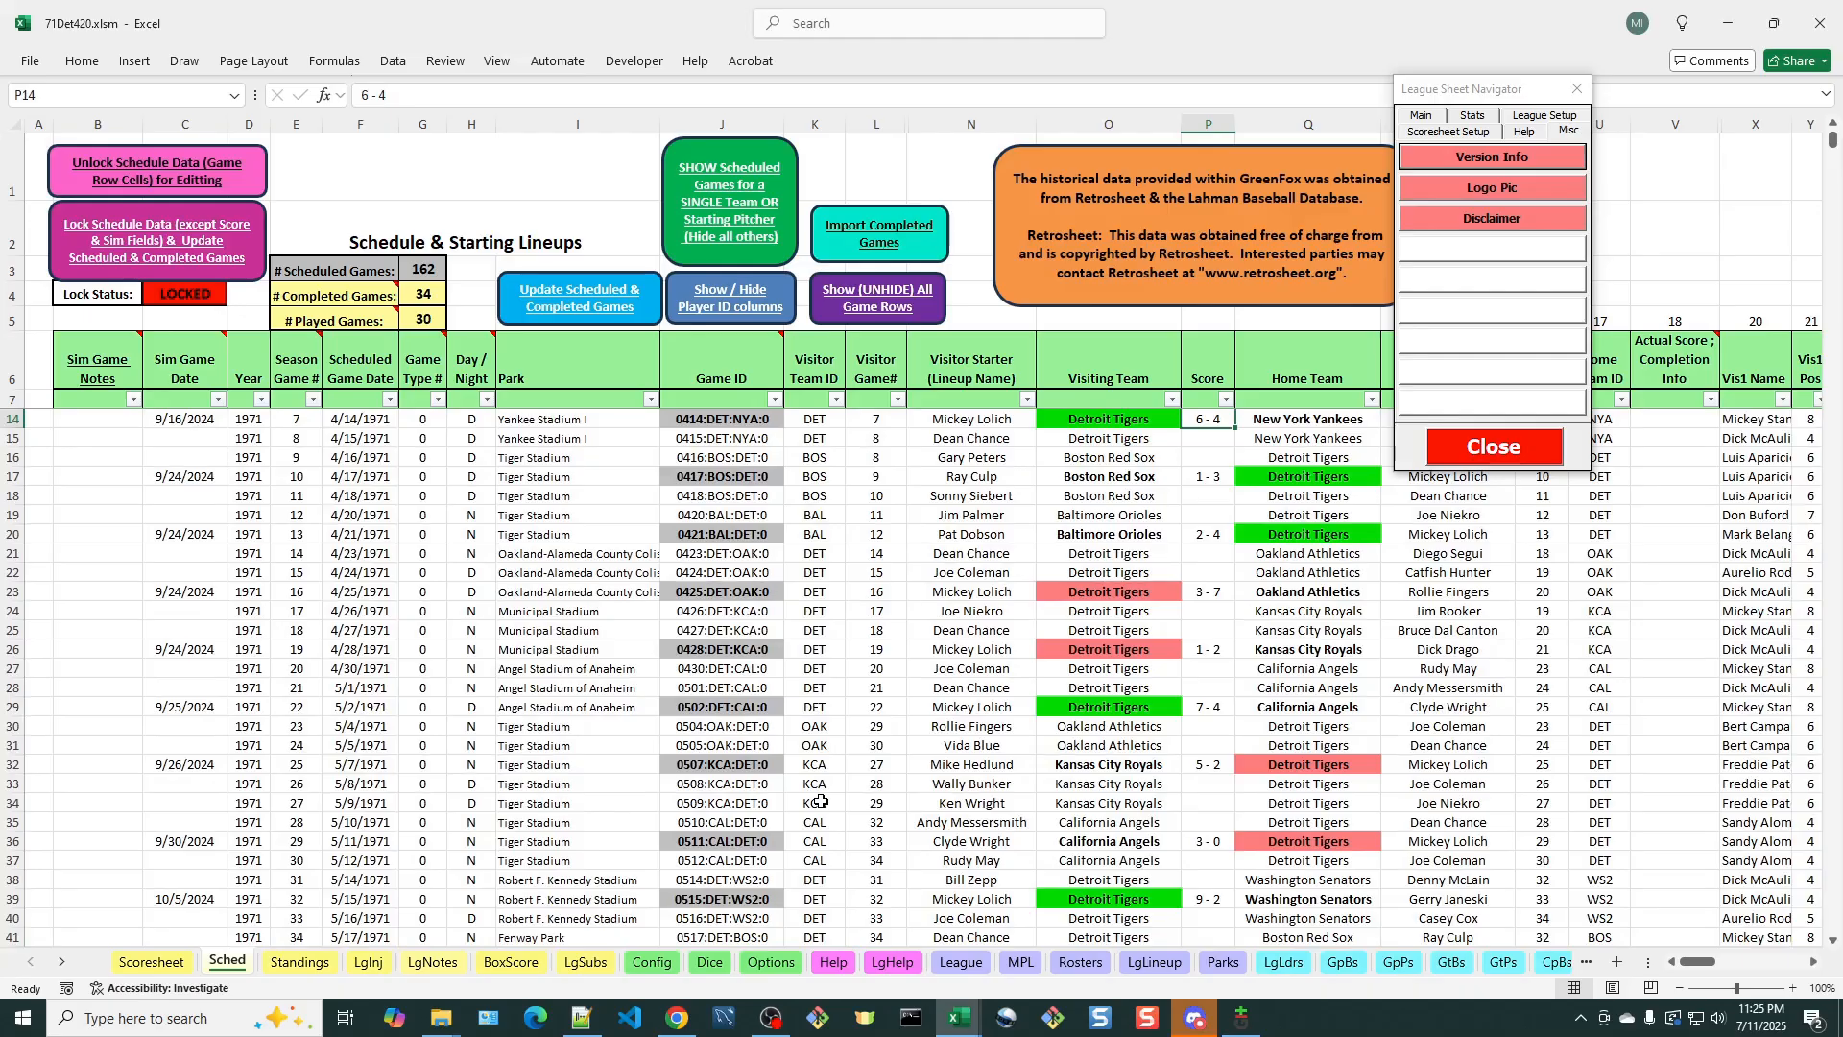
double_click(735, 785)
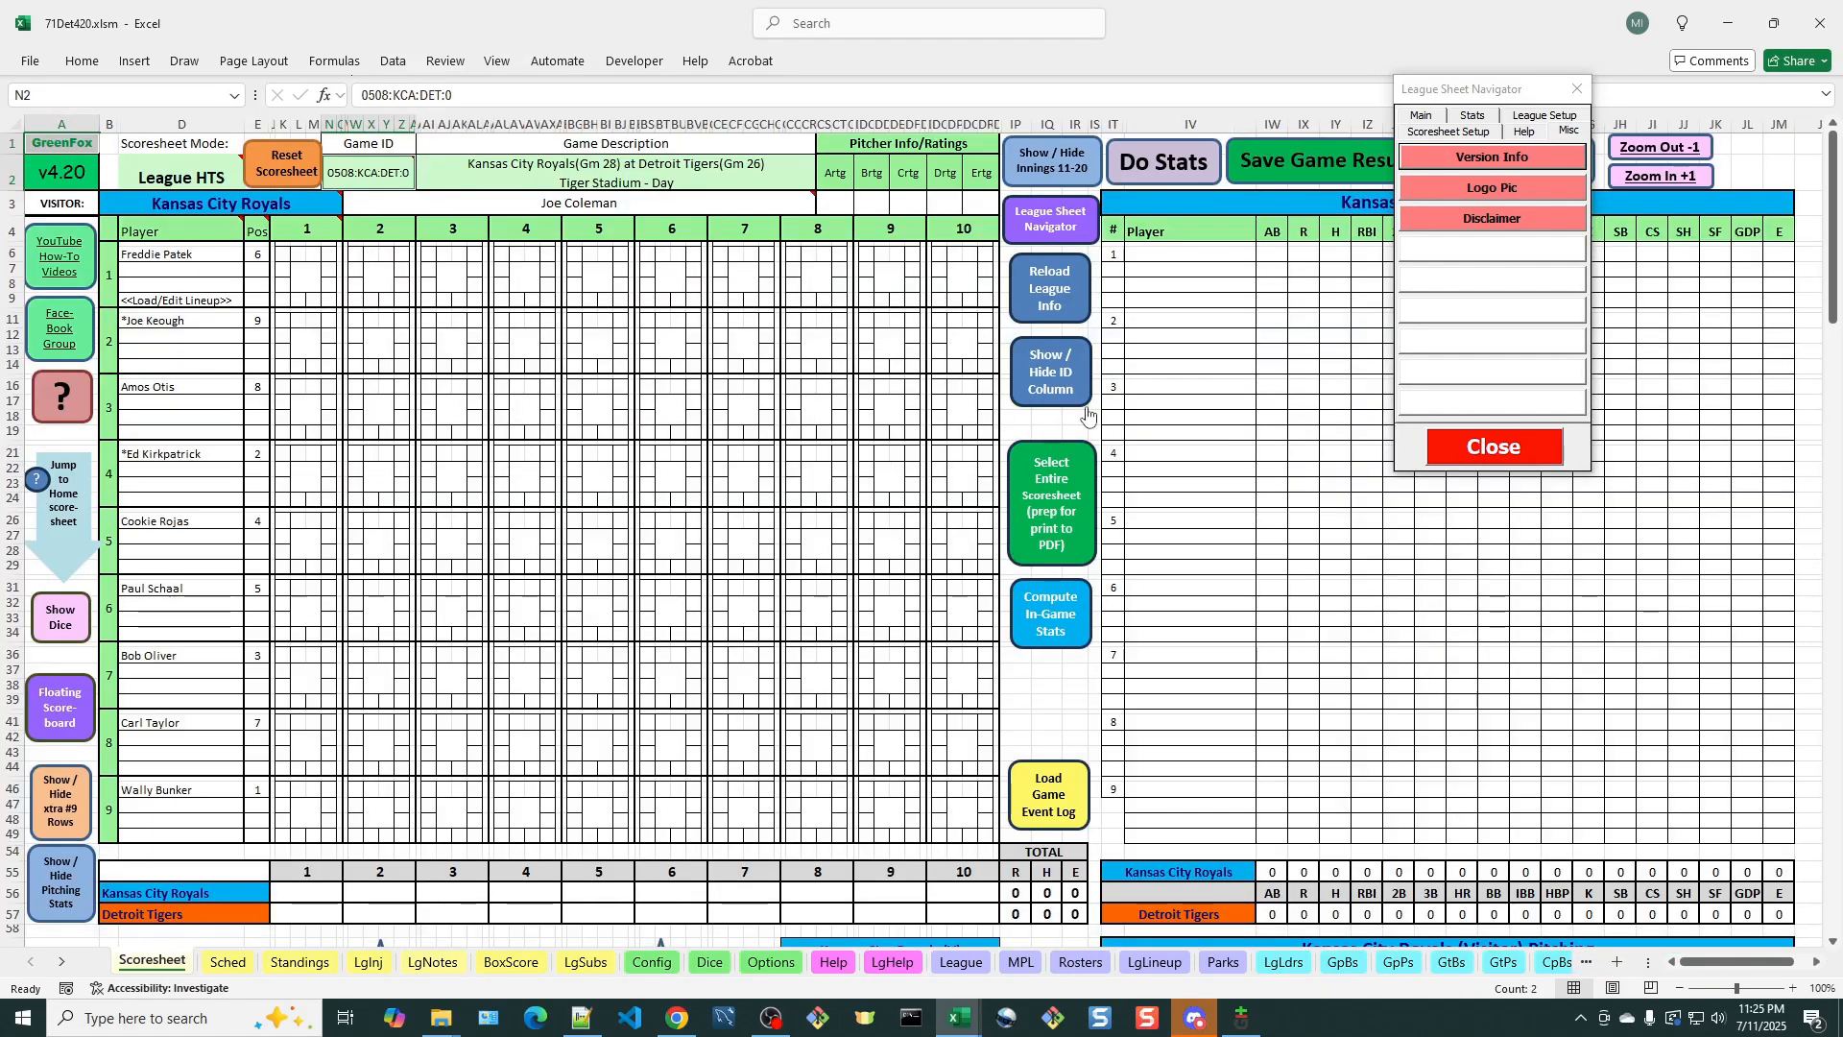
left_click_drag(1464, 87, 1586, 81)
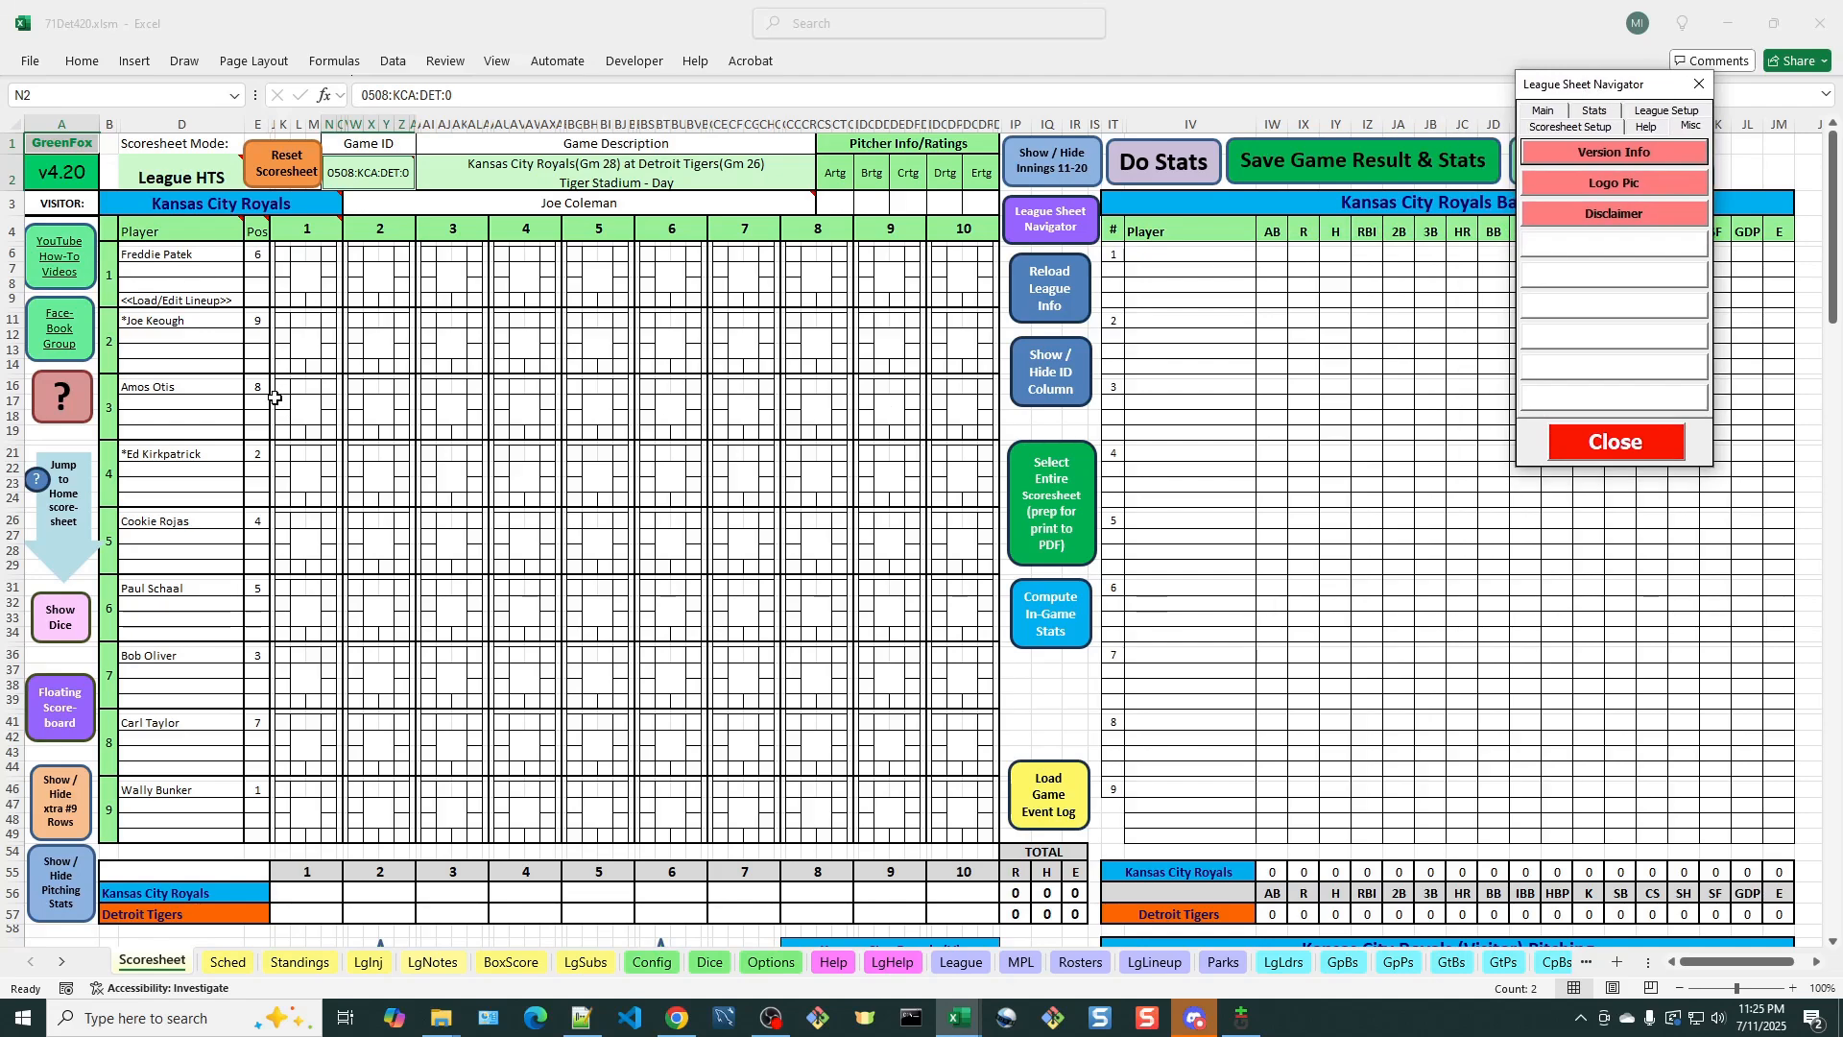
Record a single (1B) for the Kansas City Royals' leadoff batter in the first inning
double_click(308, 279)
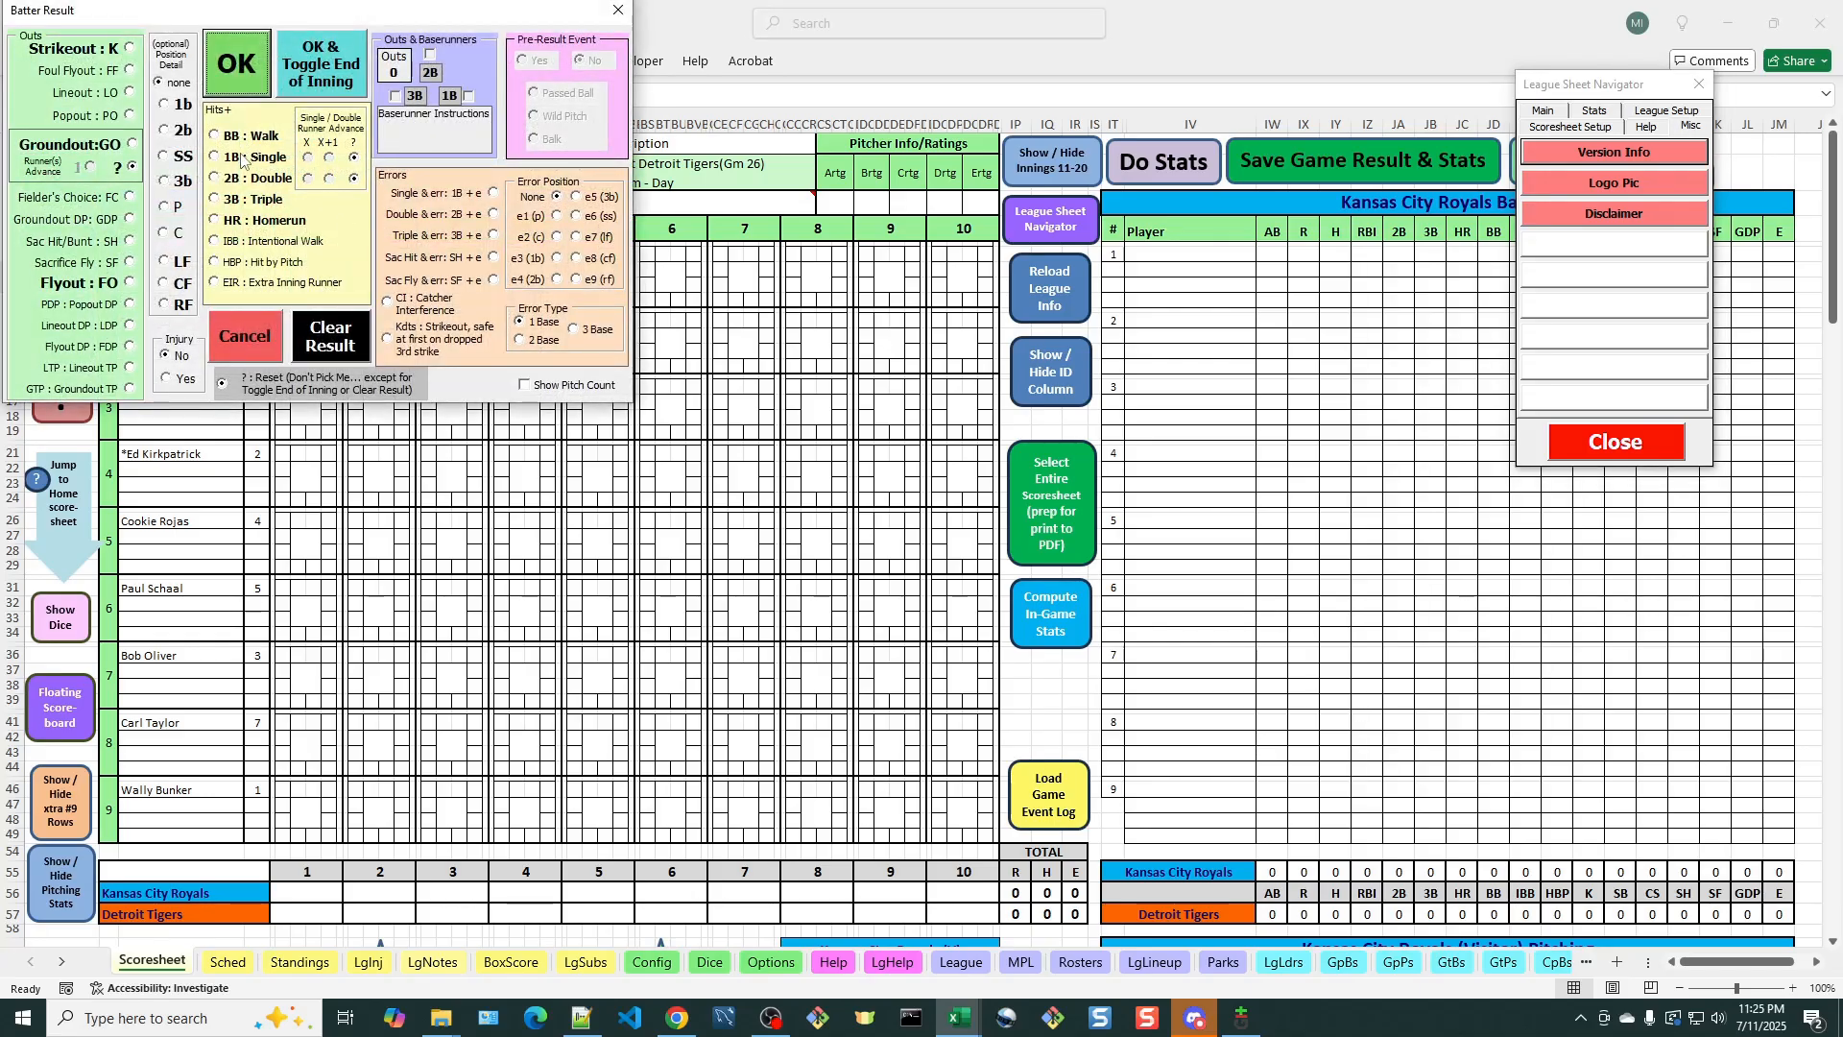
left_click(241, 160)
left_click(250, 76)
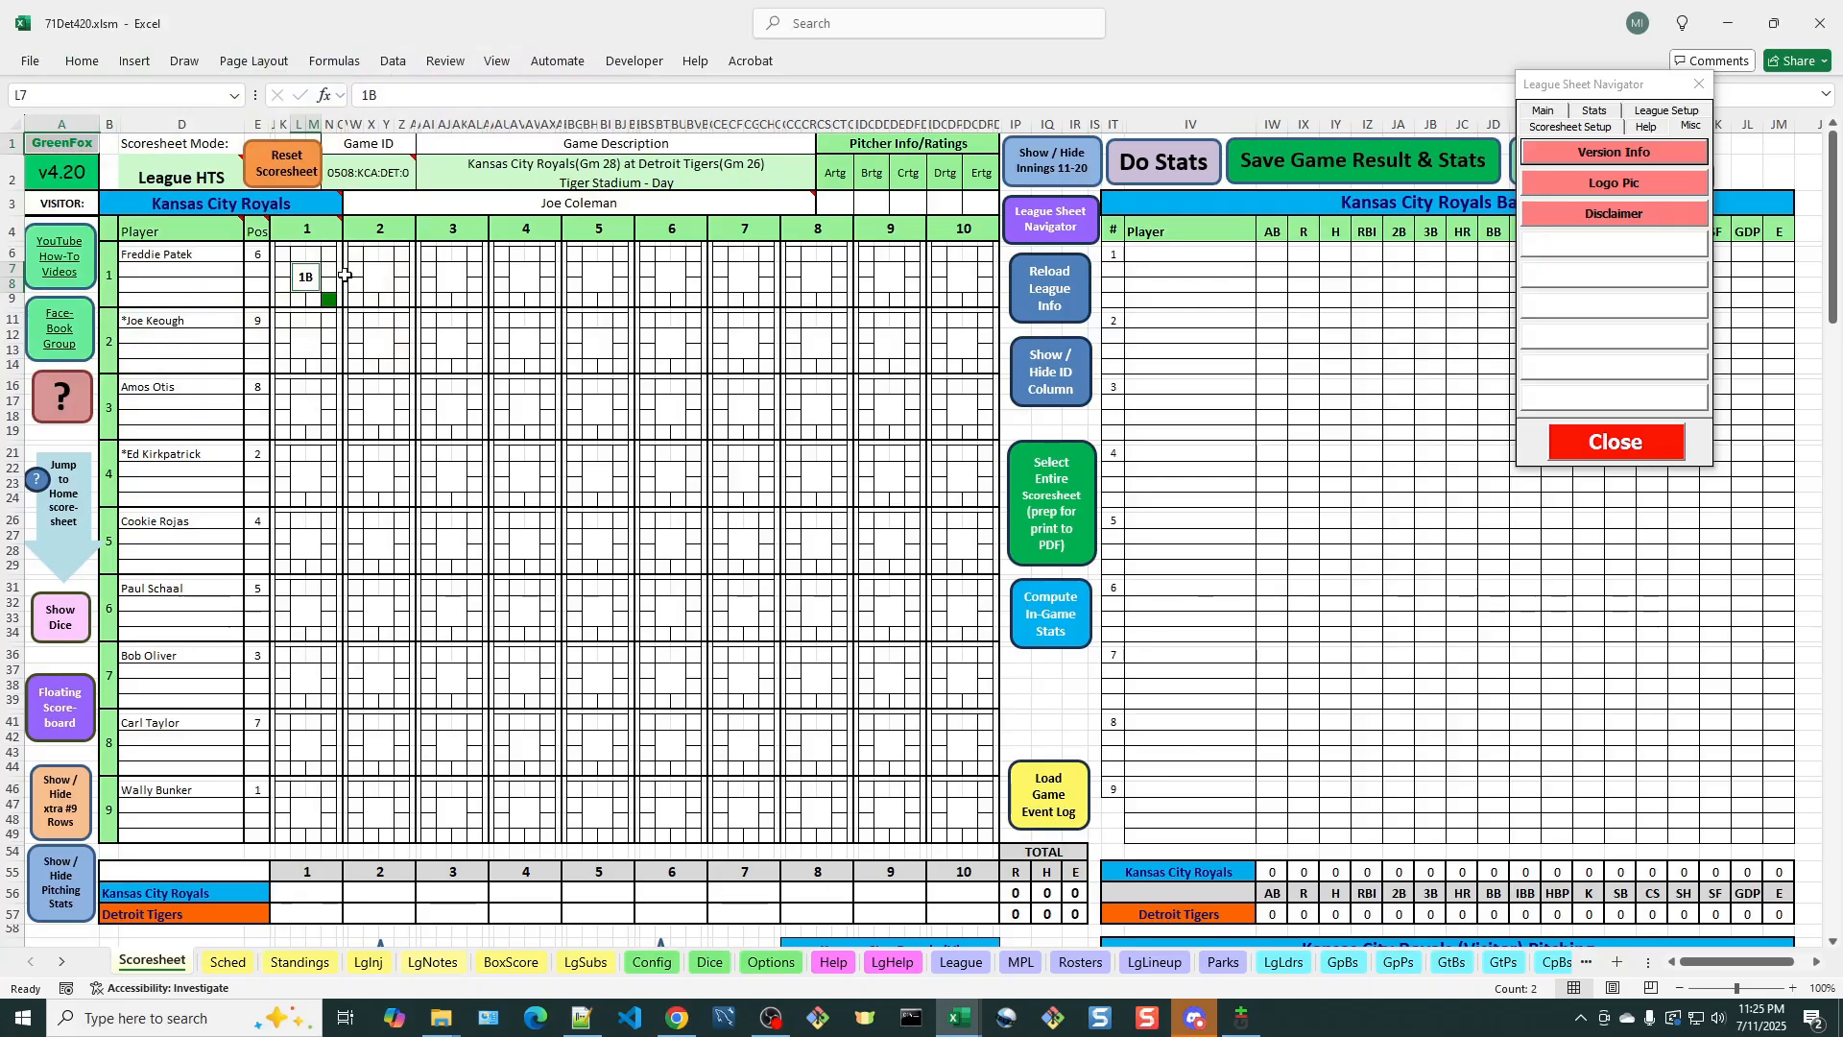
Inspect the team name header in the Kansas City Royals player substitution form and close it without substituting anyone
left_click(339, 275)
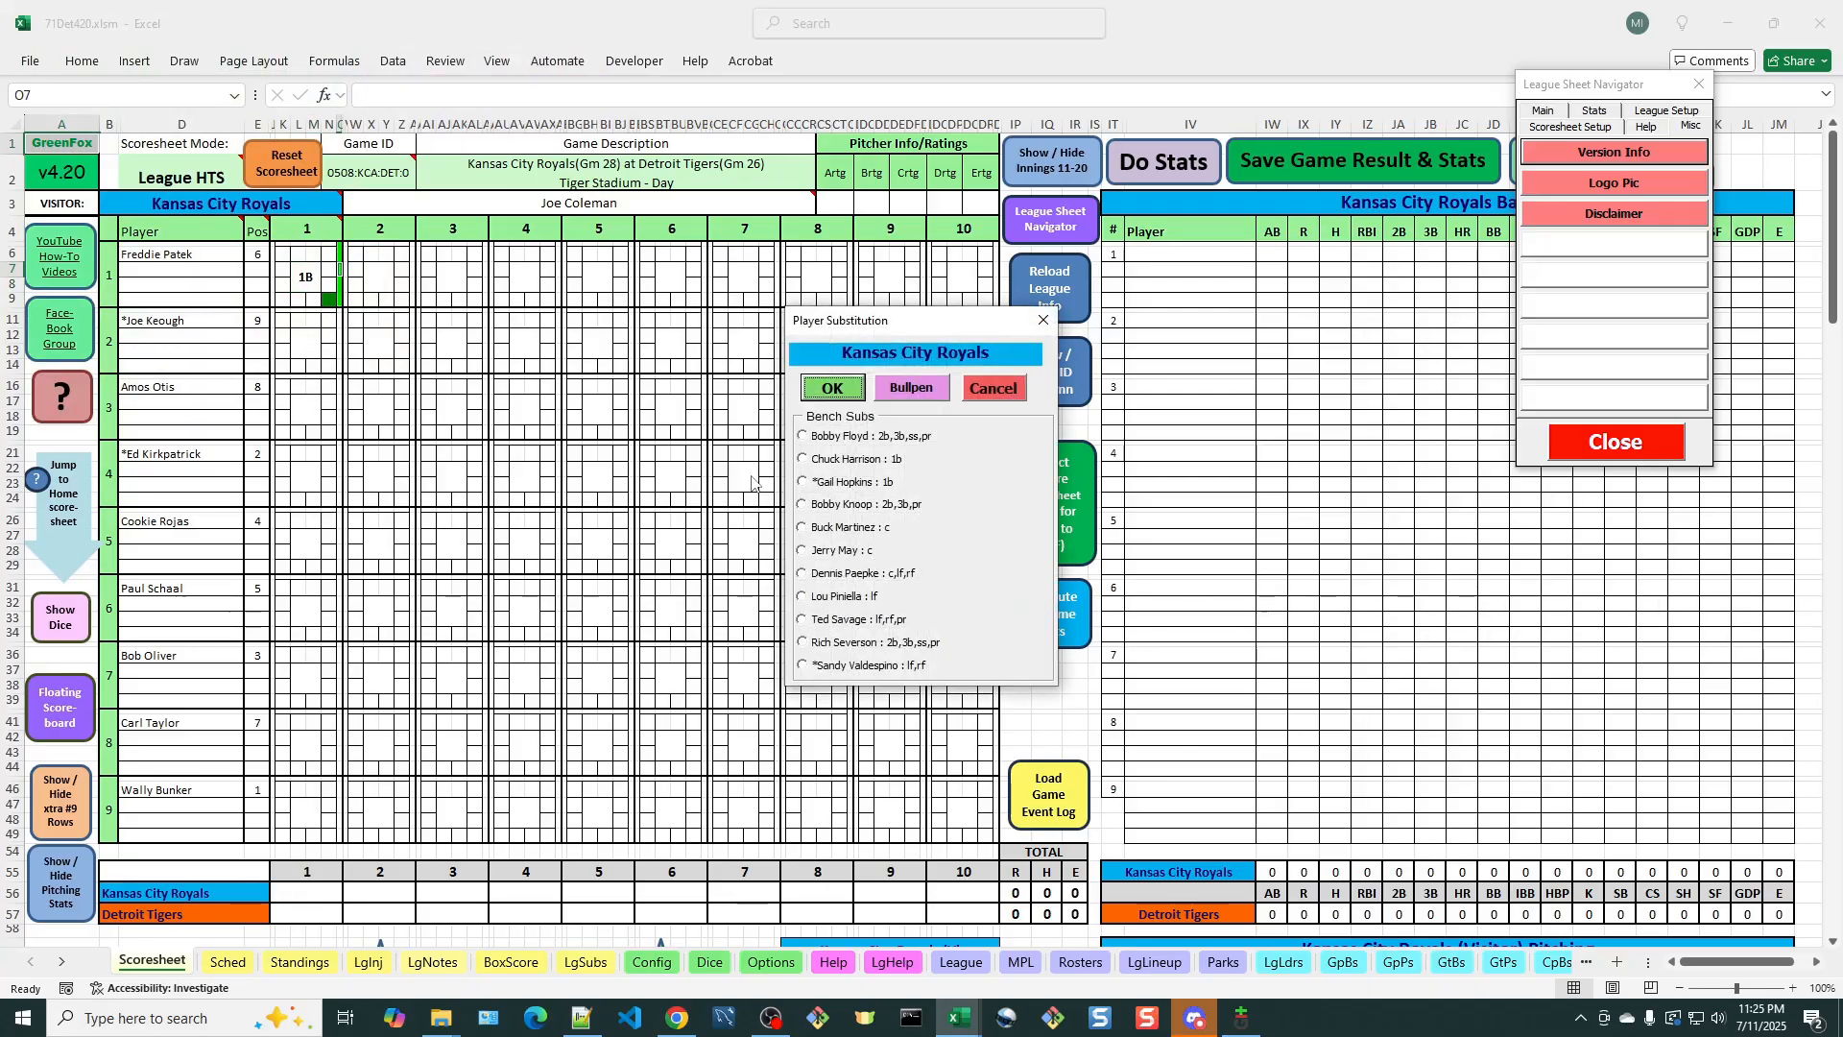
left_click_drag(952, 329, 822, 243)
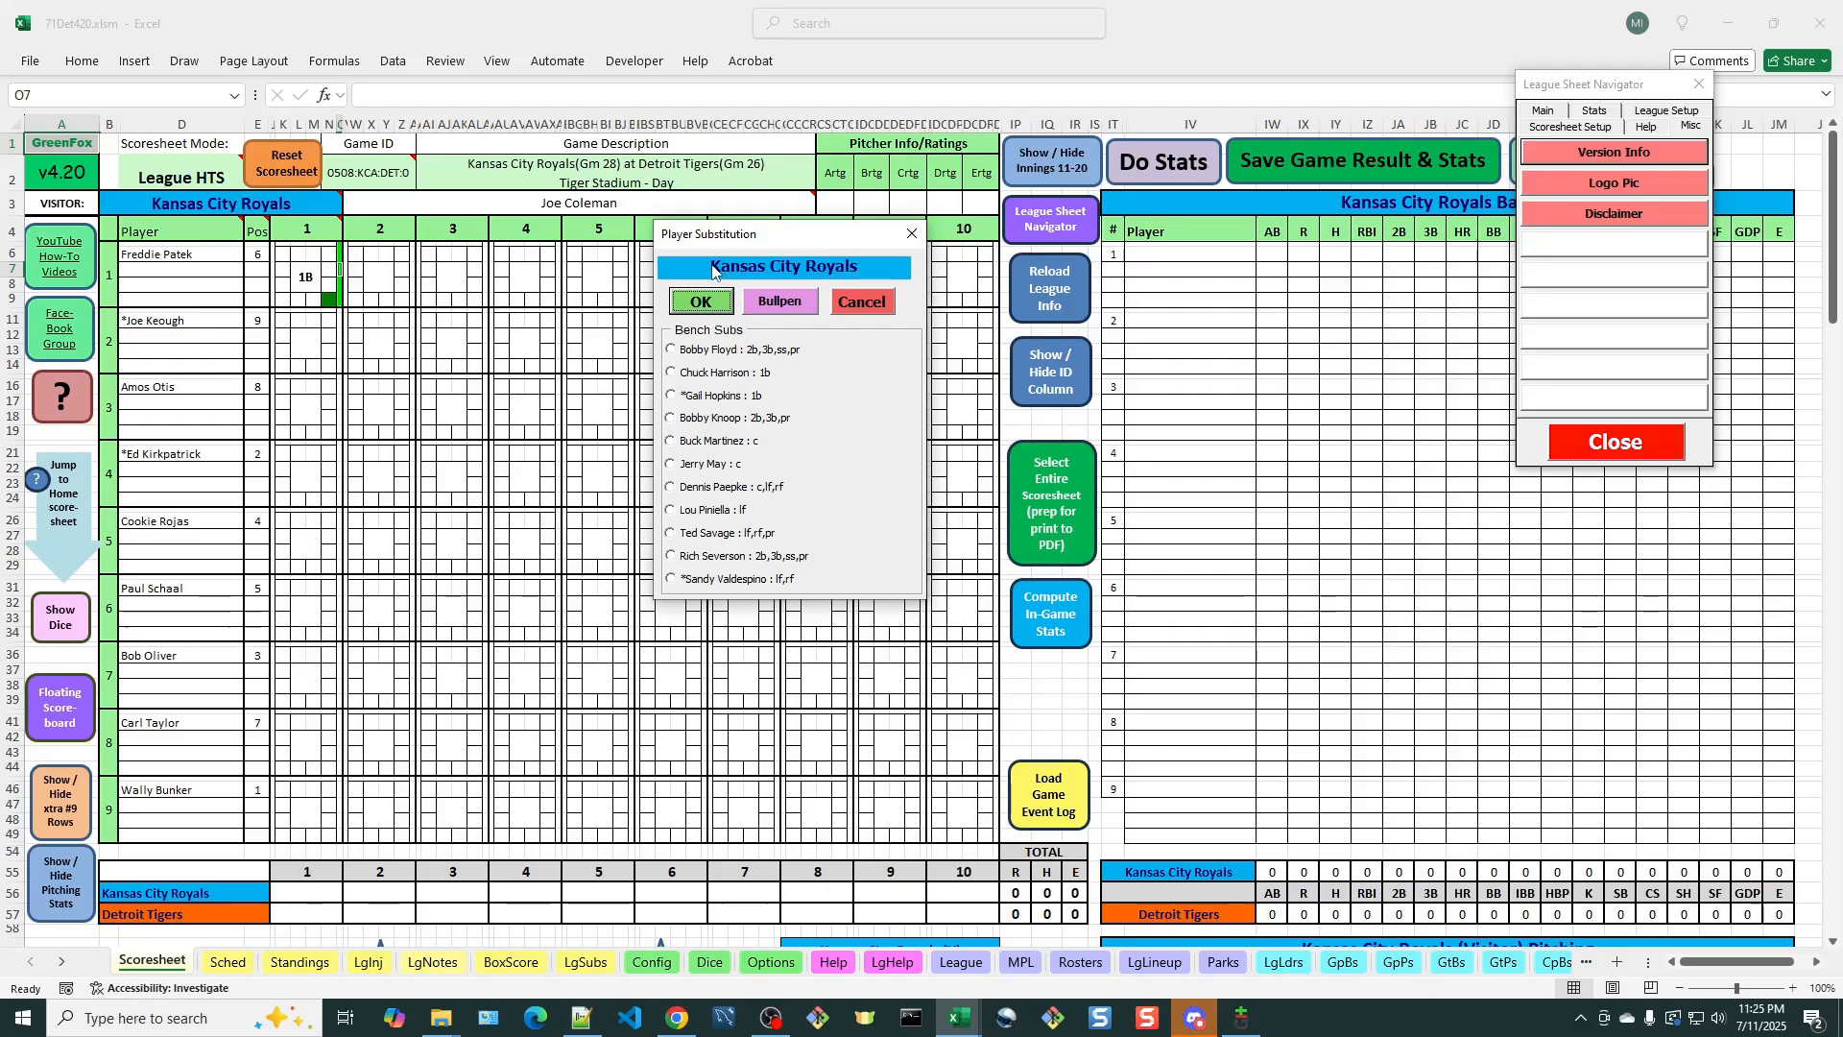
left_click(857, 305)
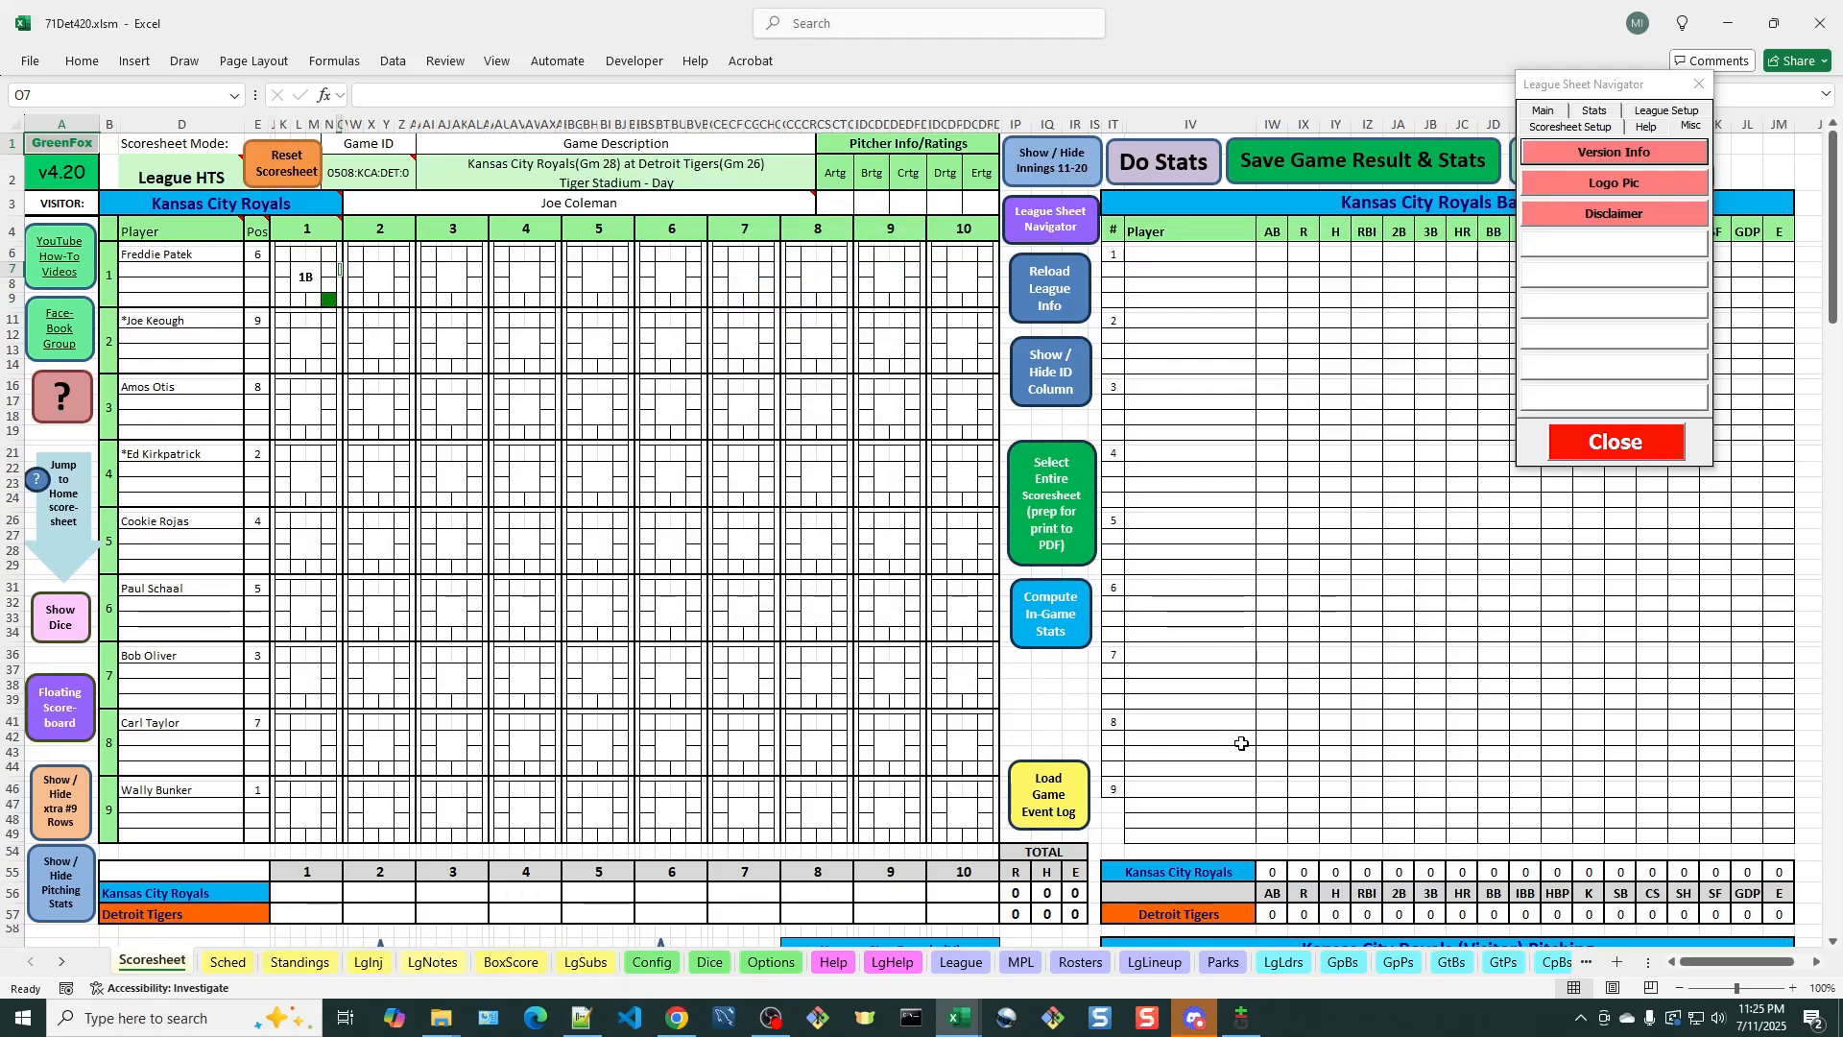
Check the version history, the batting leaders sheet and the per-game team batting stats sheet
left_click(1651, 153)
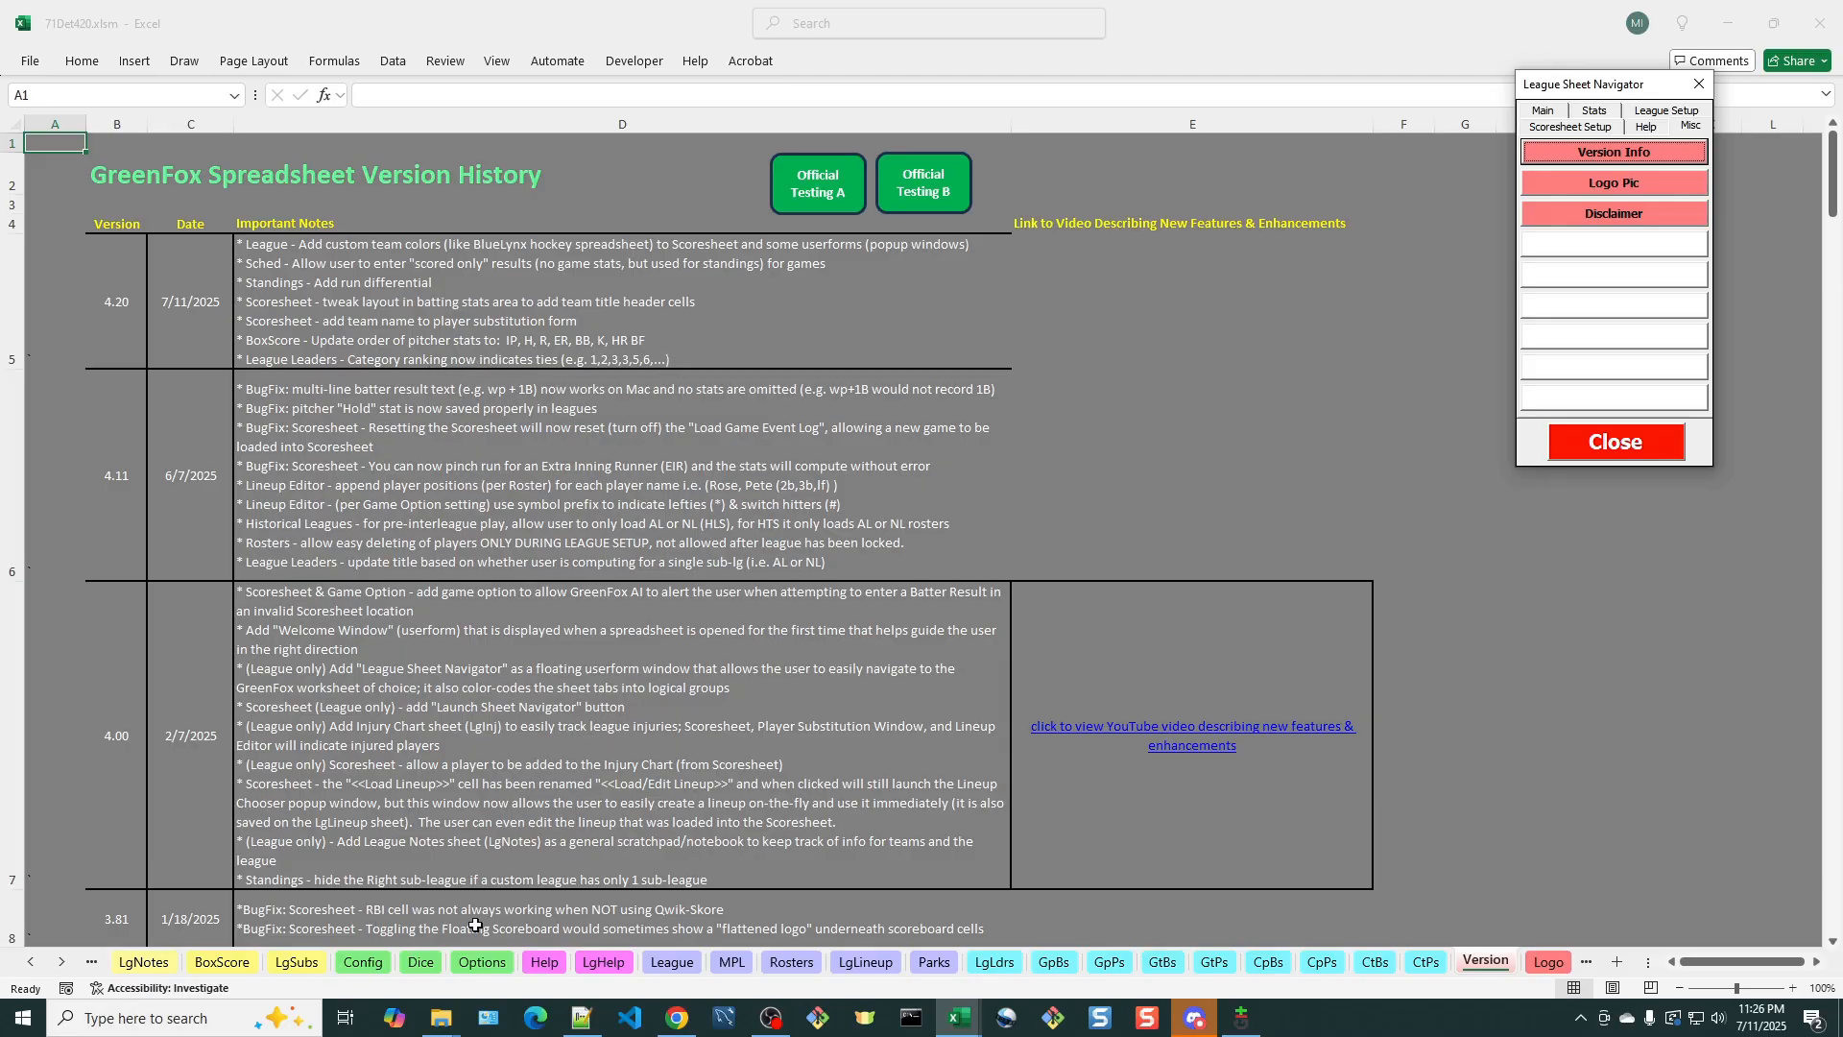
left_click(994, 962)
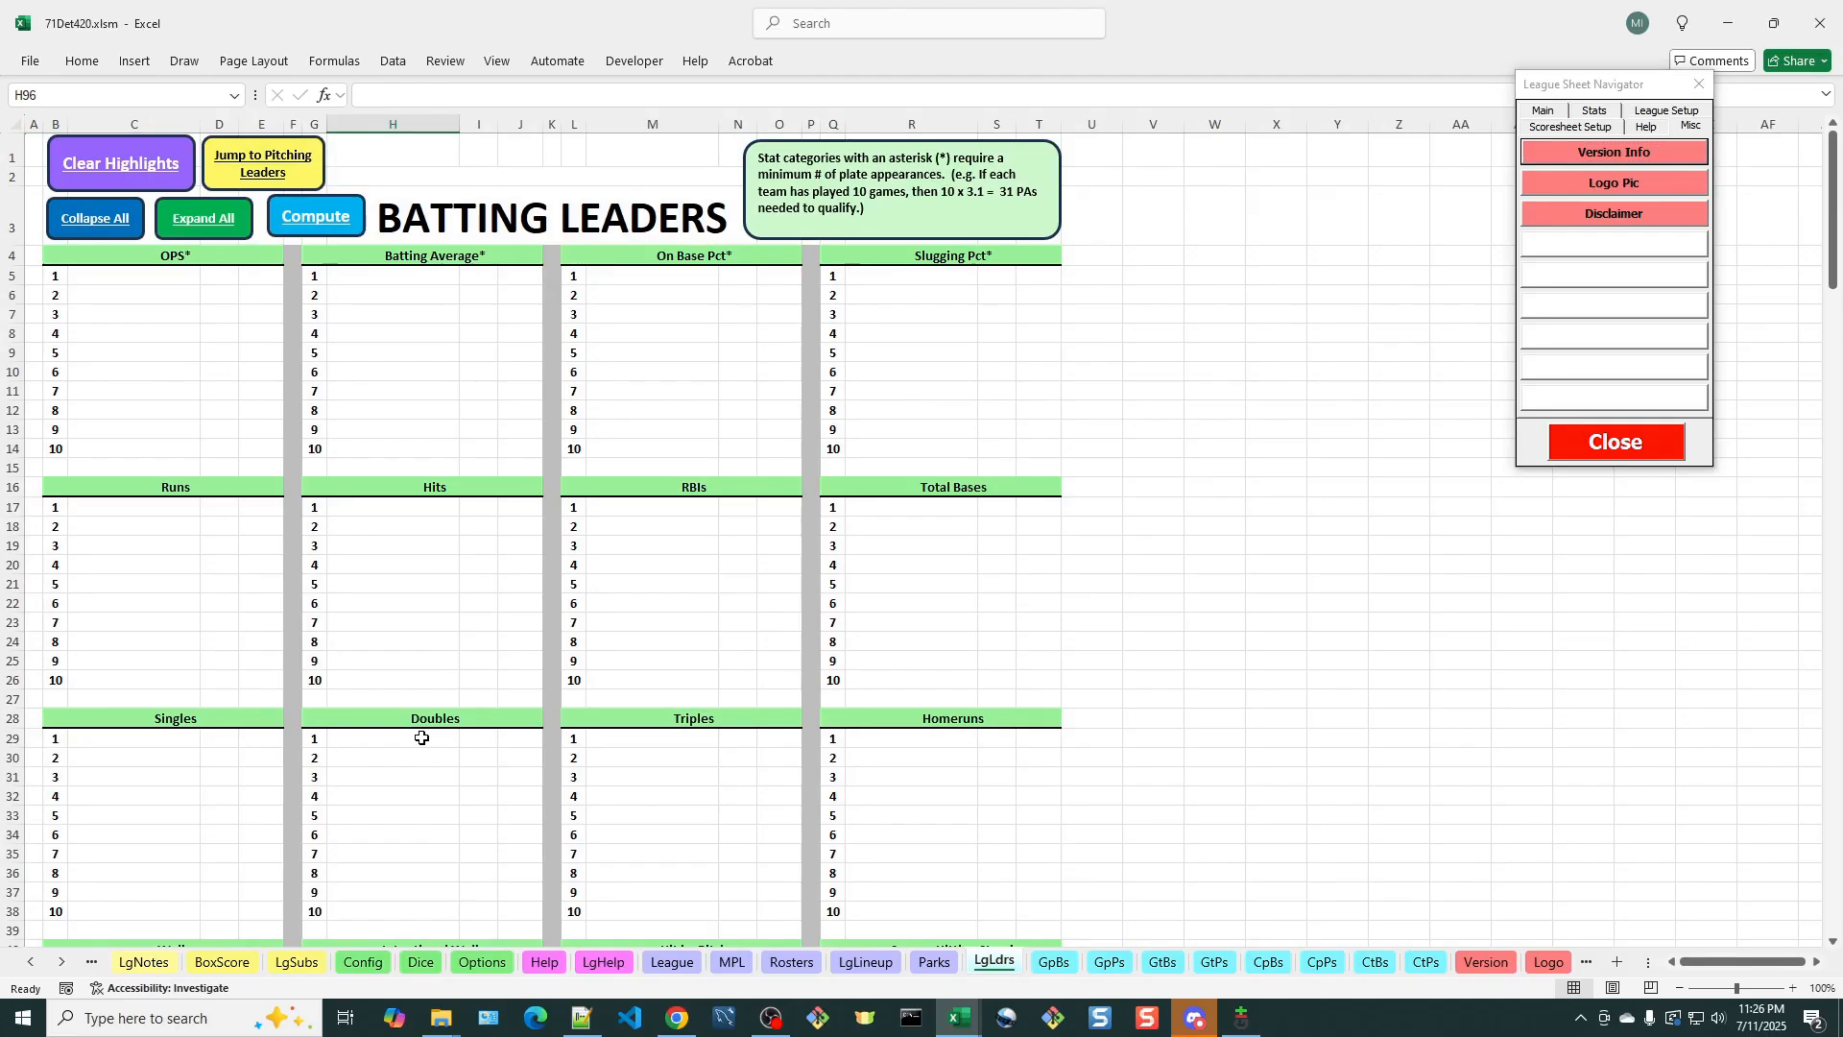
left_click(1164, 962)
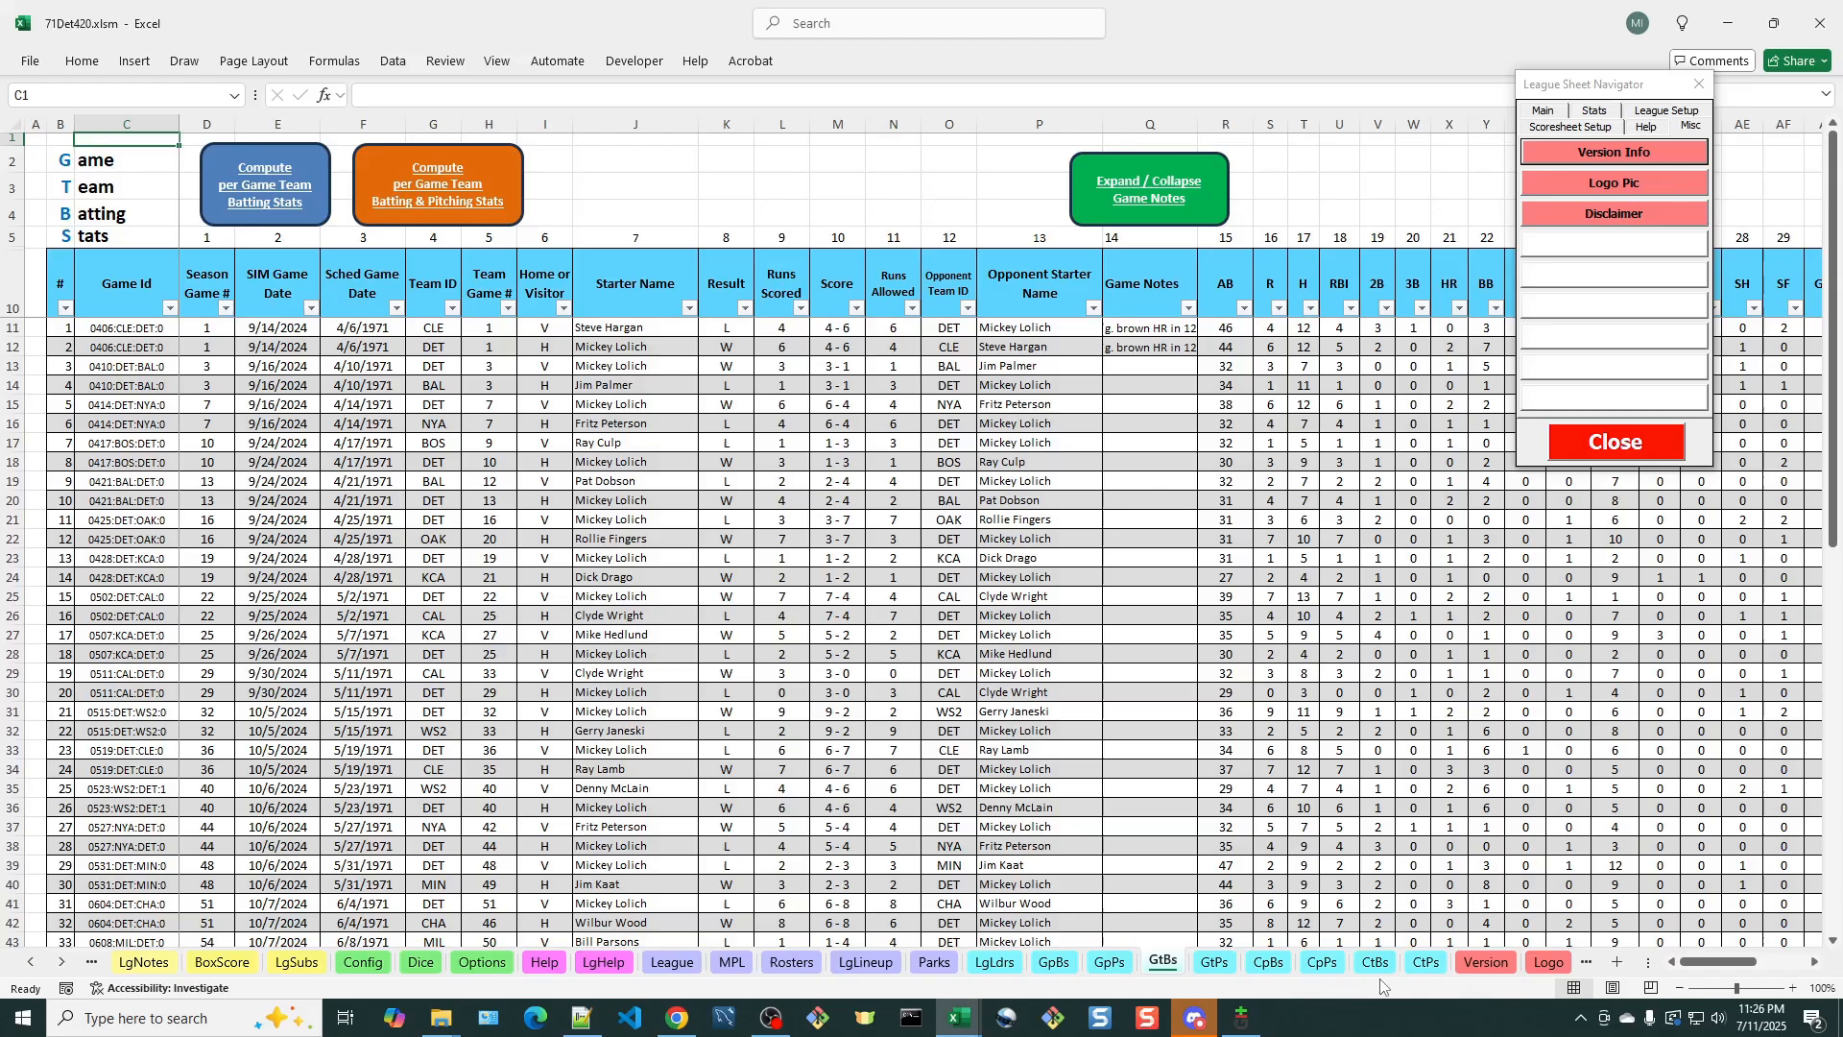
Compute the league leaders from the cumulative stats, using 4 games for qualification and including both sub-leagues (B)
left_click(1268, 965)
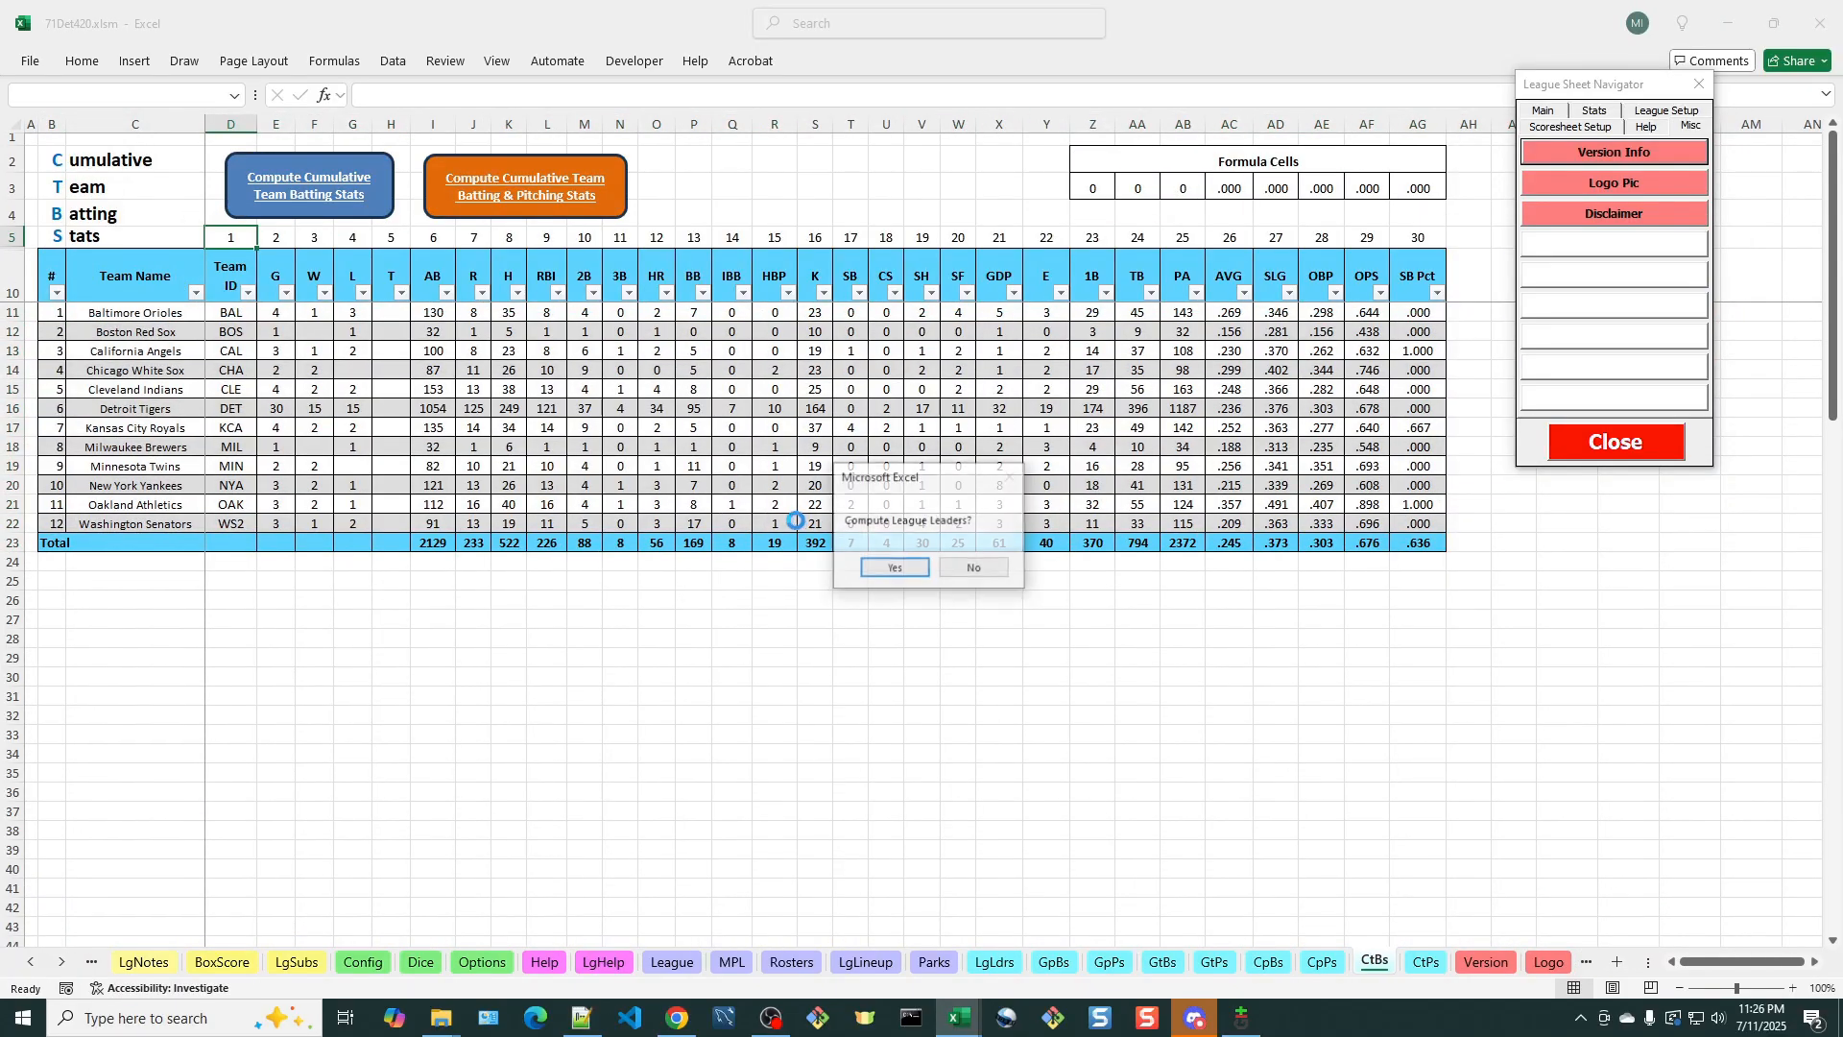
left_click(893, 567)
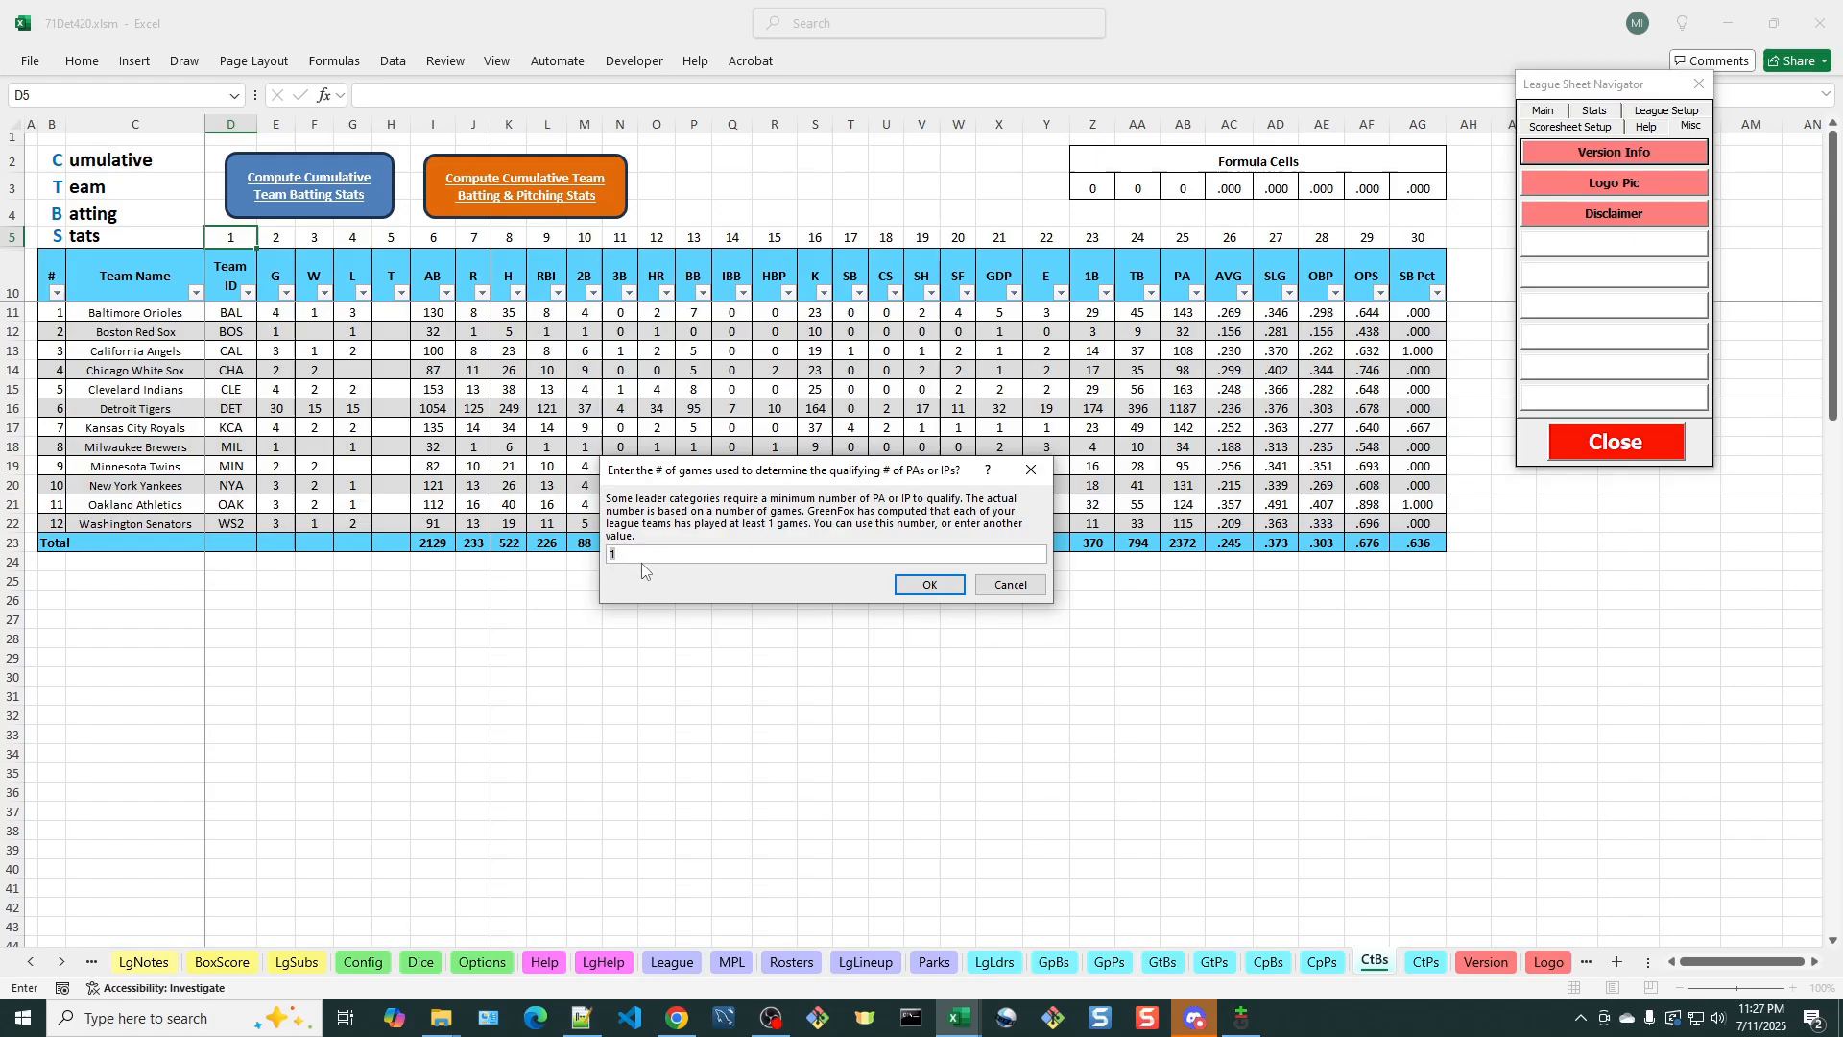
left_click(929, 587)
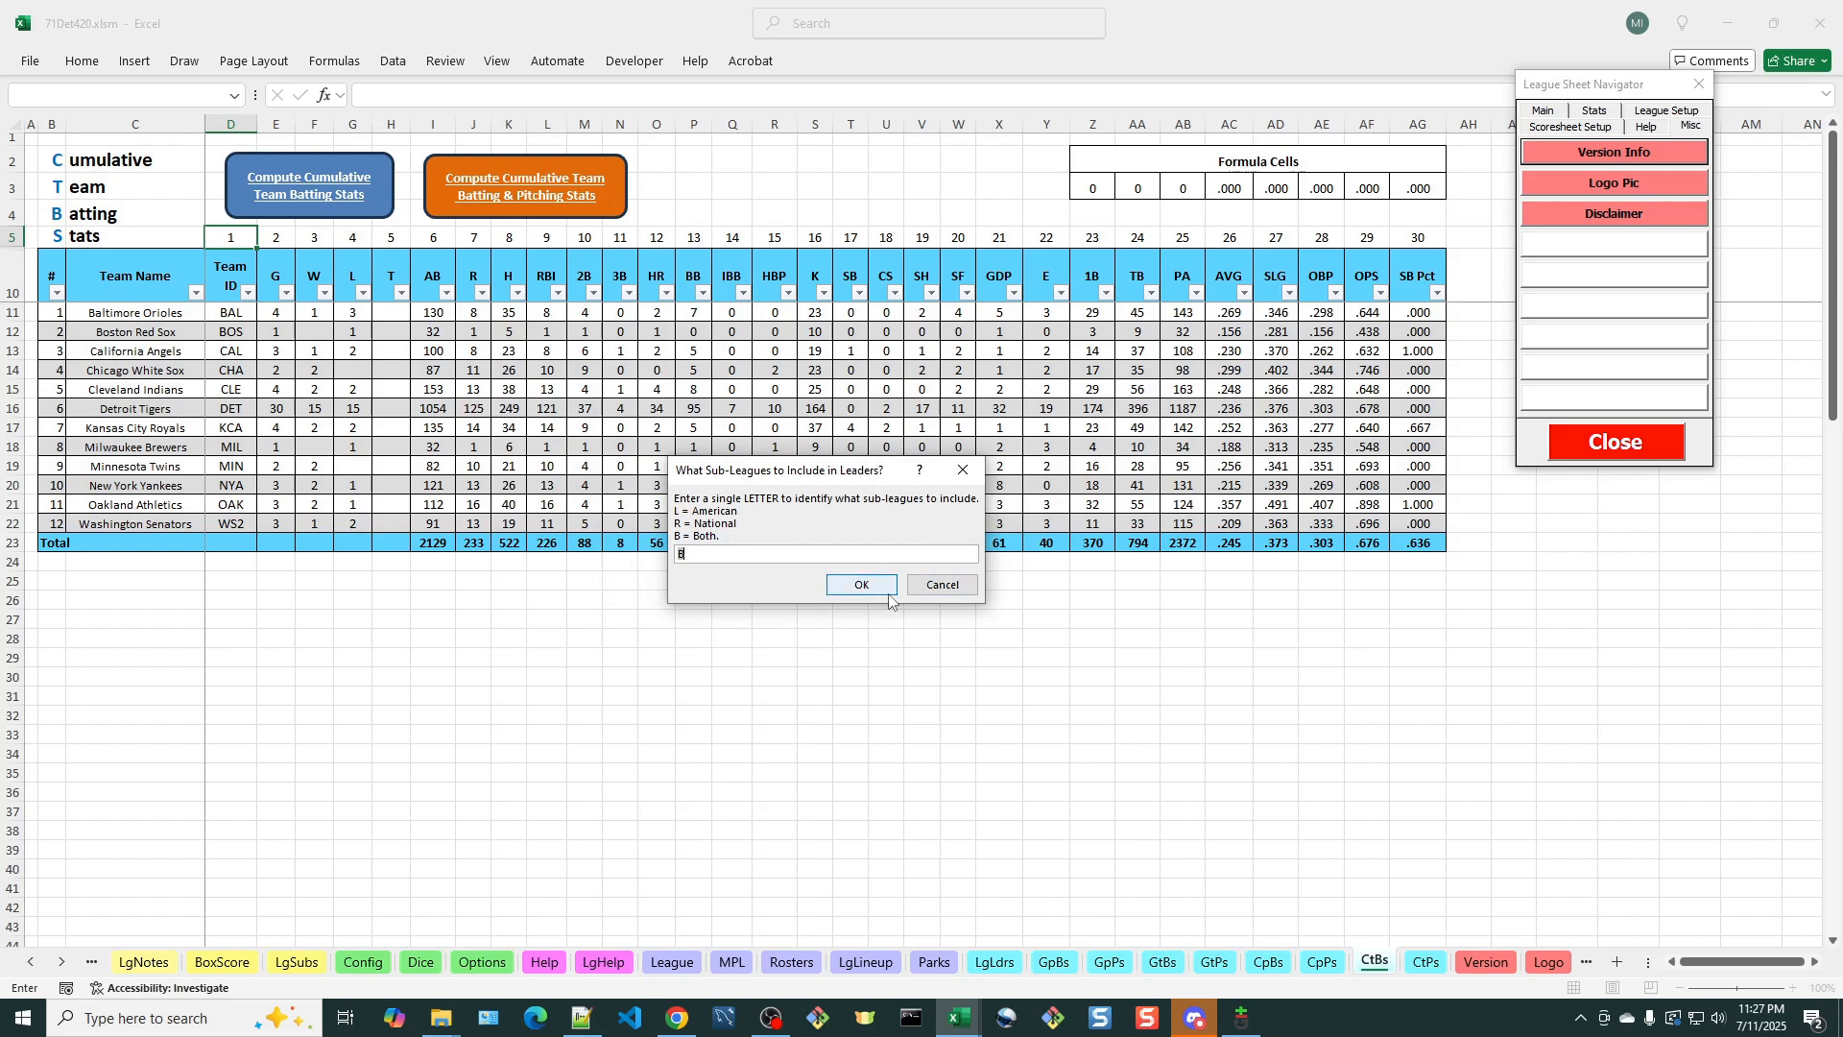
left_click(708, 552)
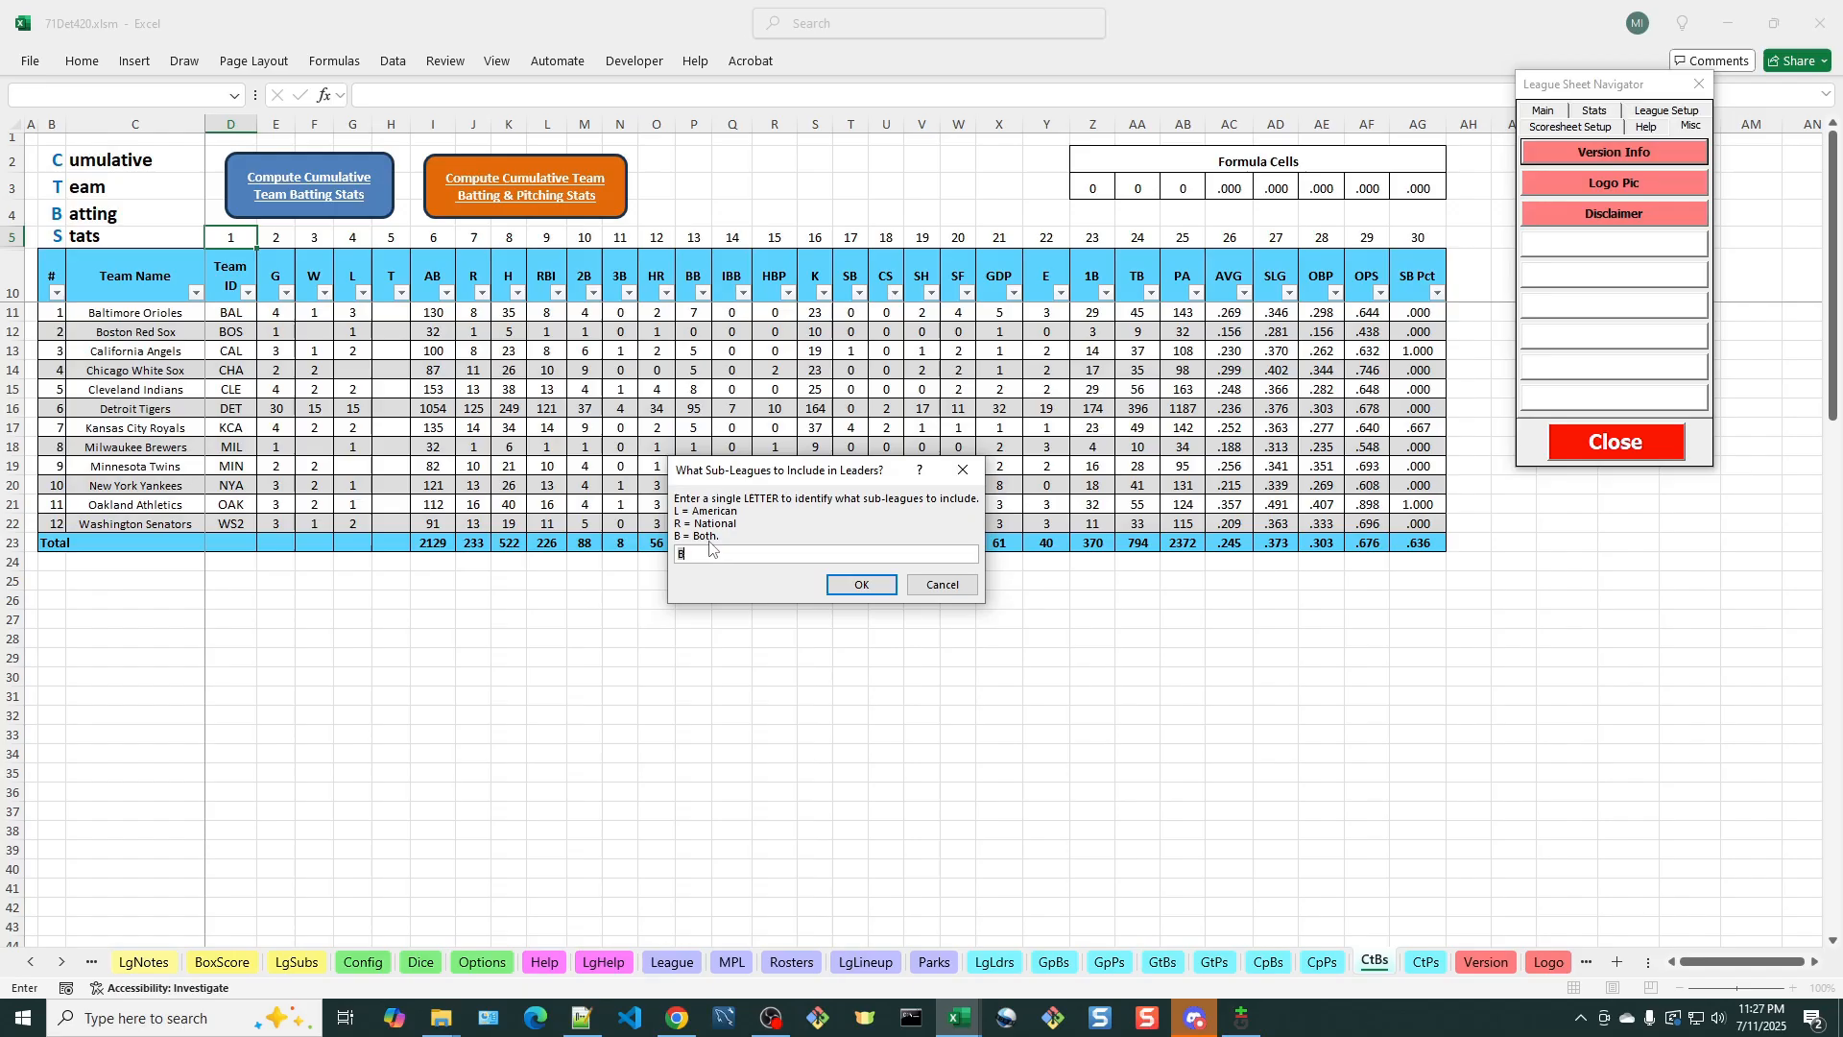
left_click(872, 593)
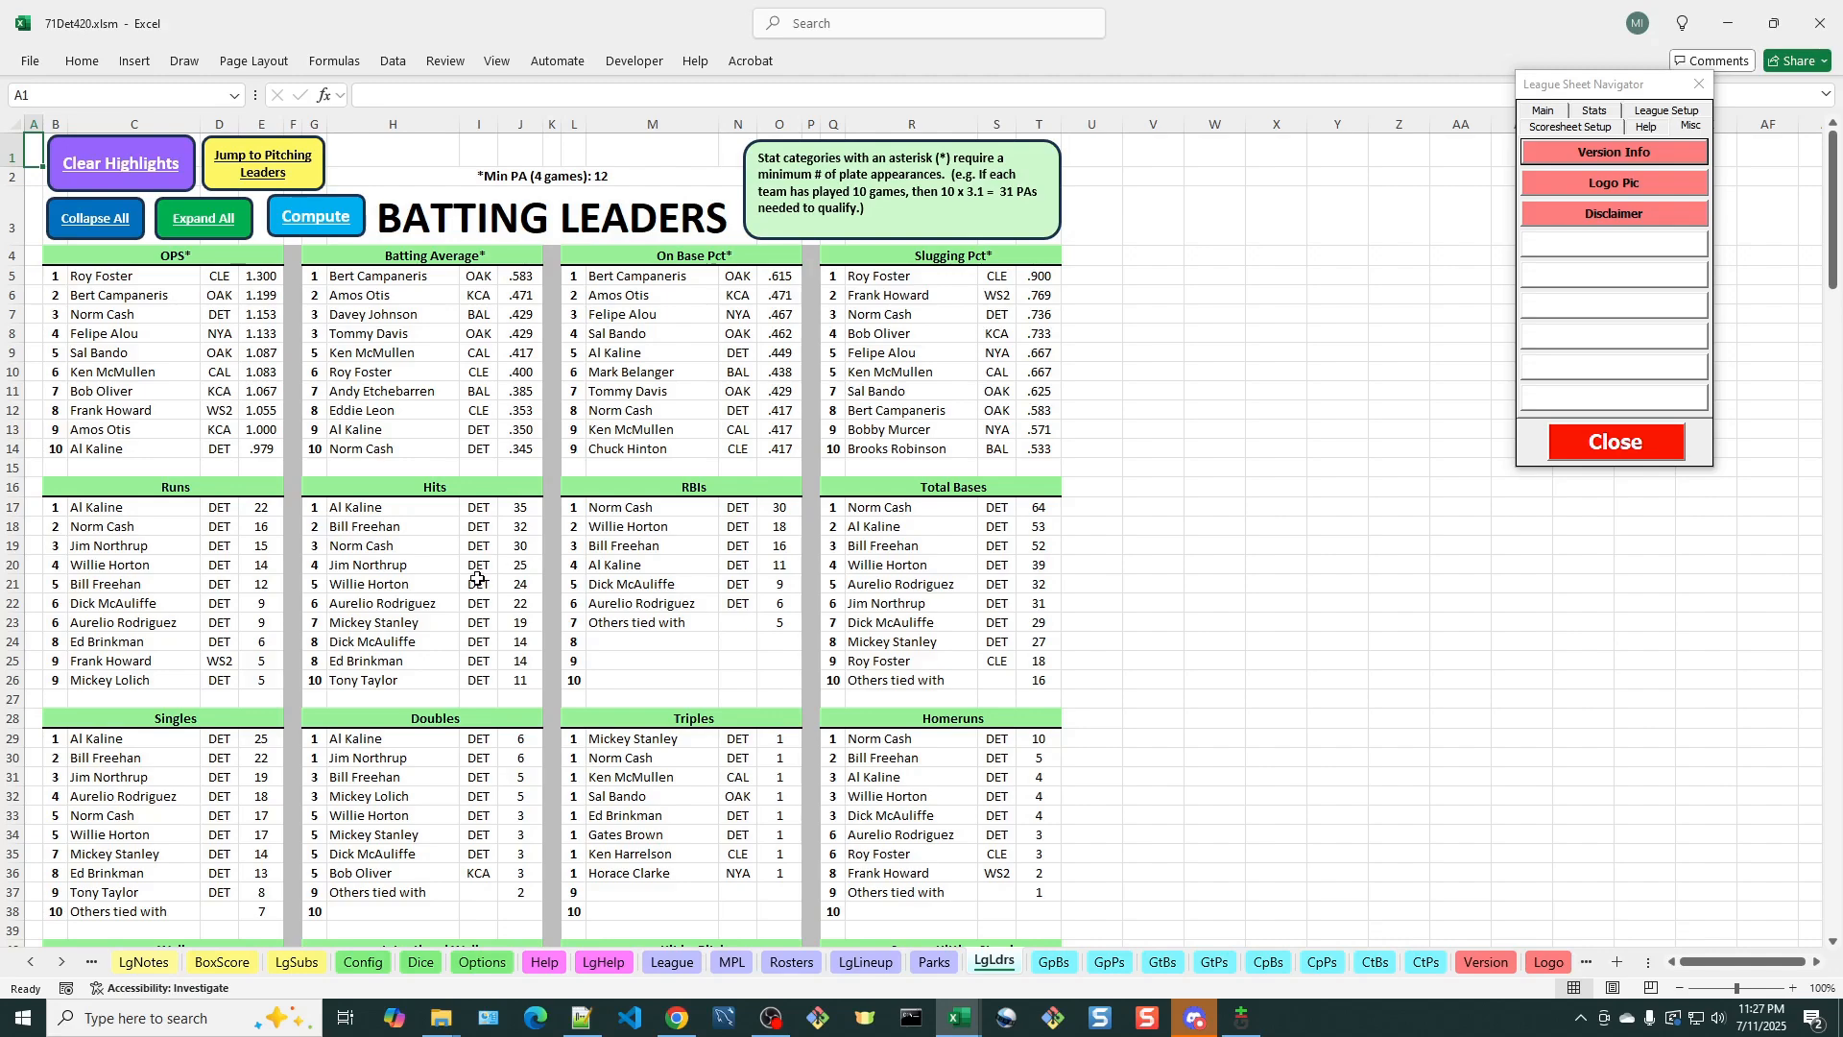
Examine how ties are ranked in the batting leader categories and go back to the version history
scroll(634, 698, "down", 1)
scroll(634, 698, "down", 2)
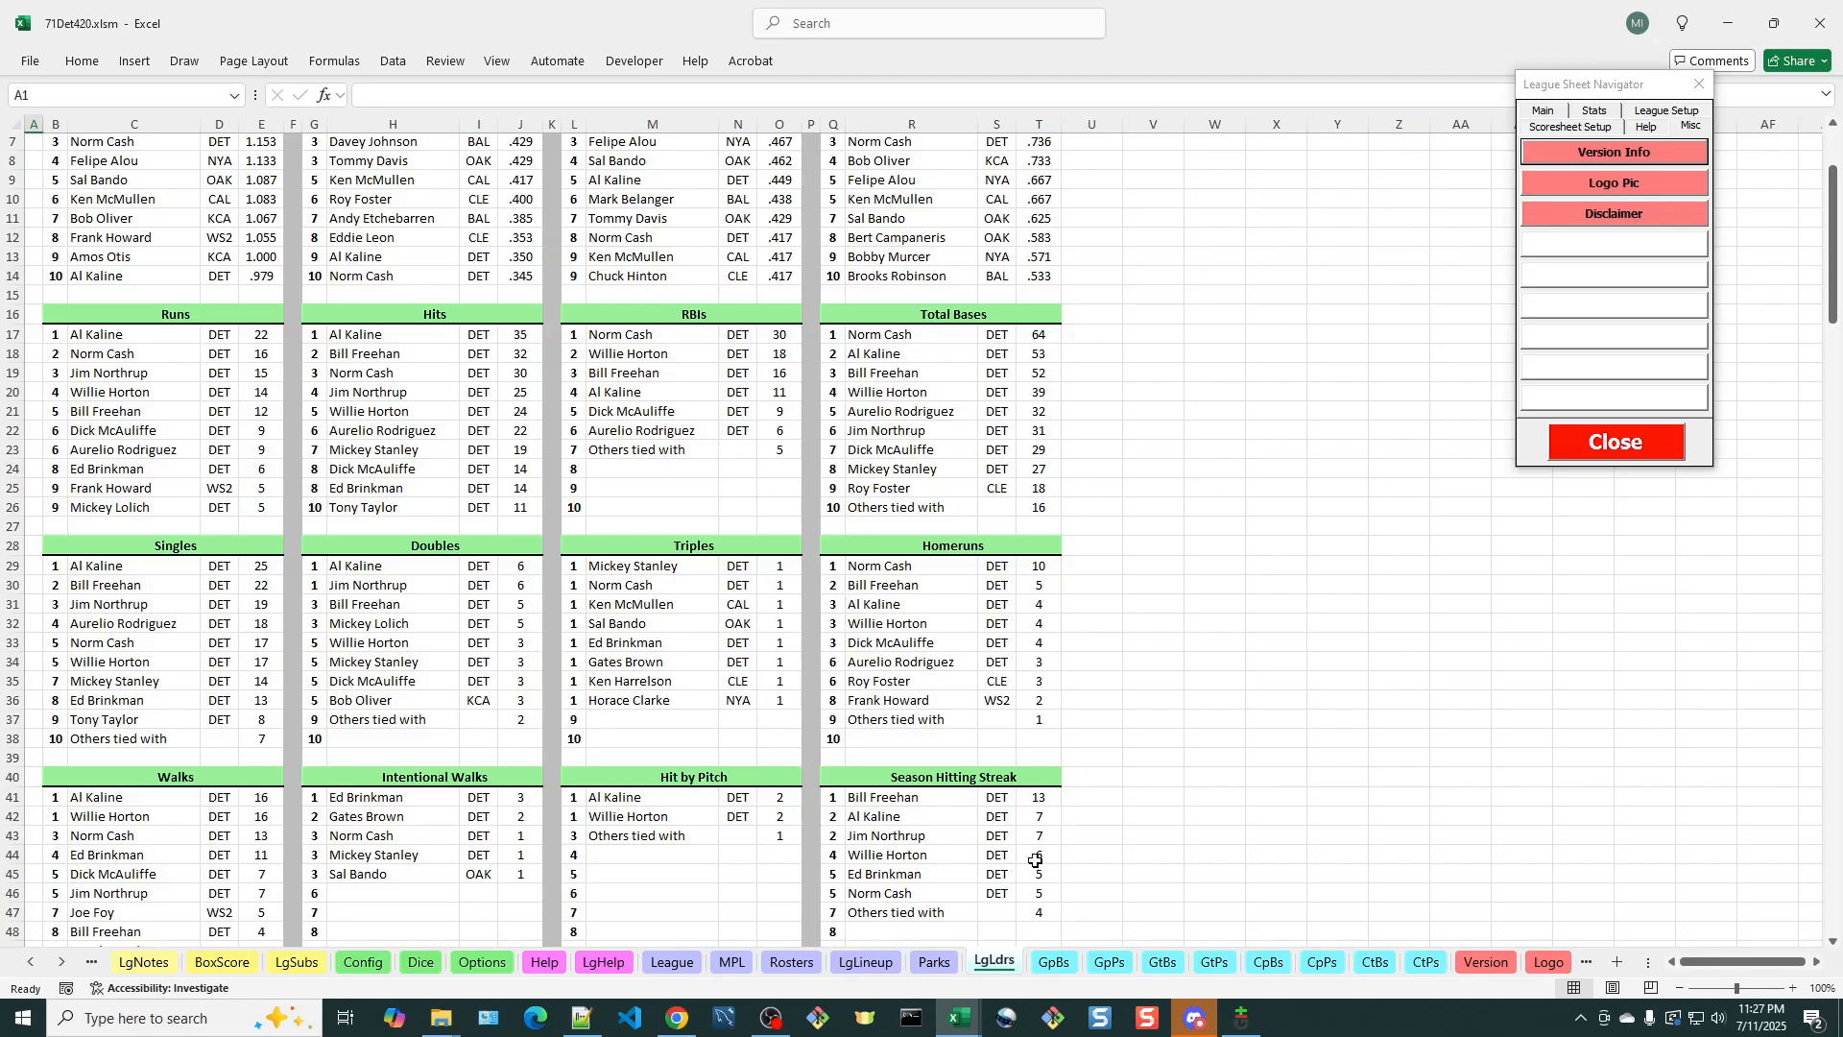
left_click(1635, 156)
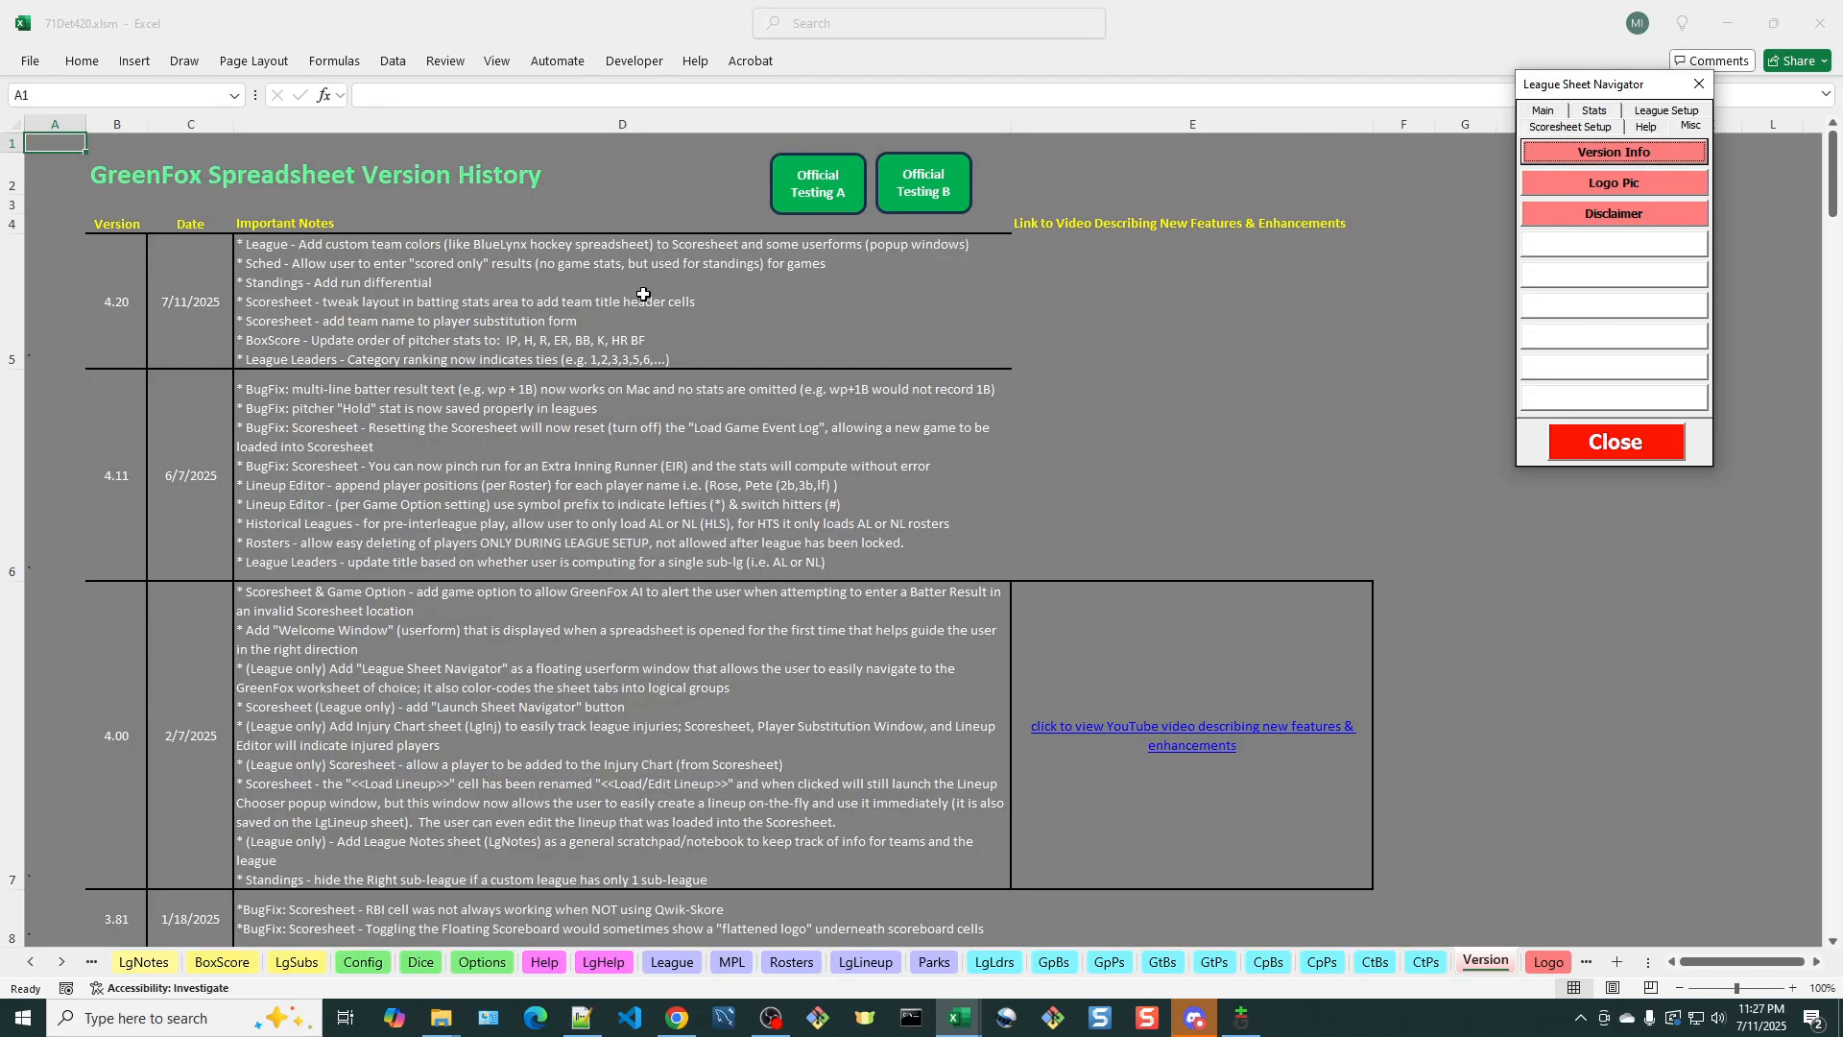